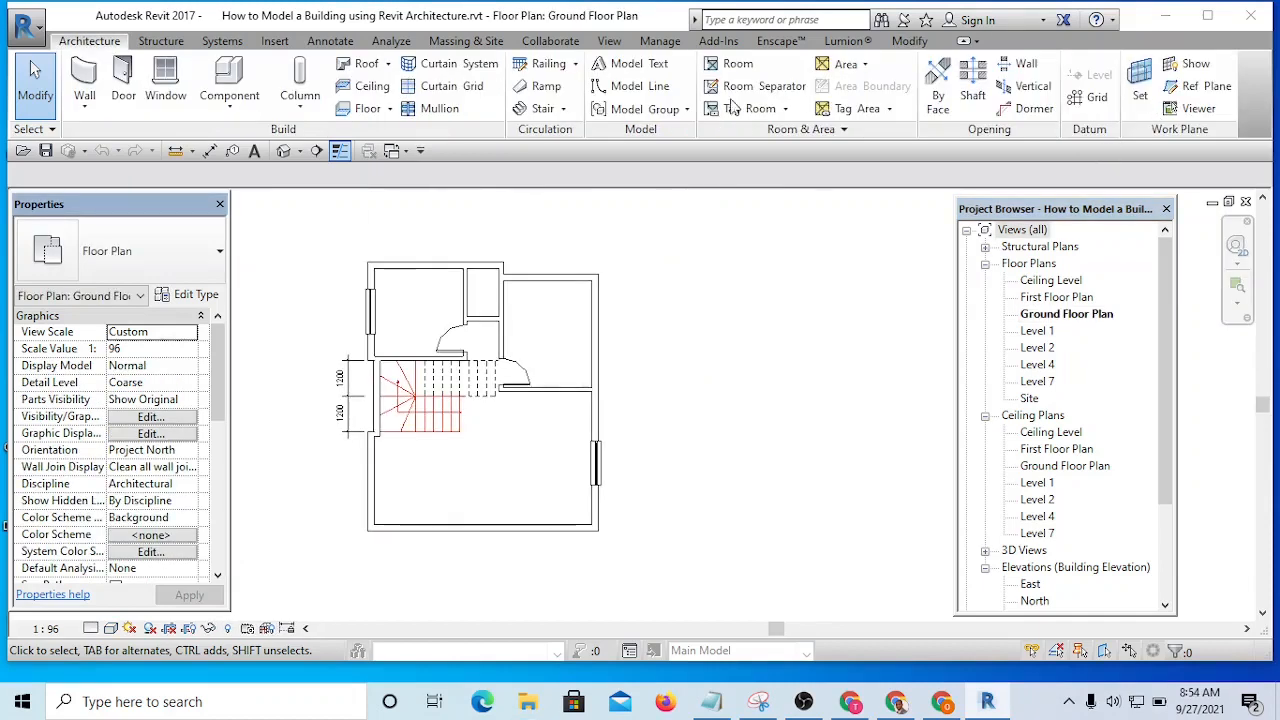
# Examine the rooms, doors, windows and stair on the ground floor plan.
pyautogui.moveTo(628, 411); pyautogui.dragTo(707, 399, button='middle')
pyautogui.scroll(5, 455, 283)
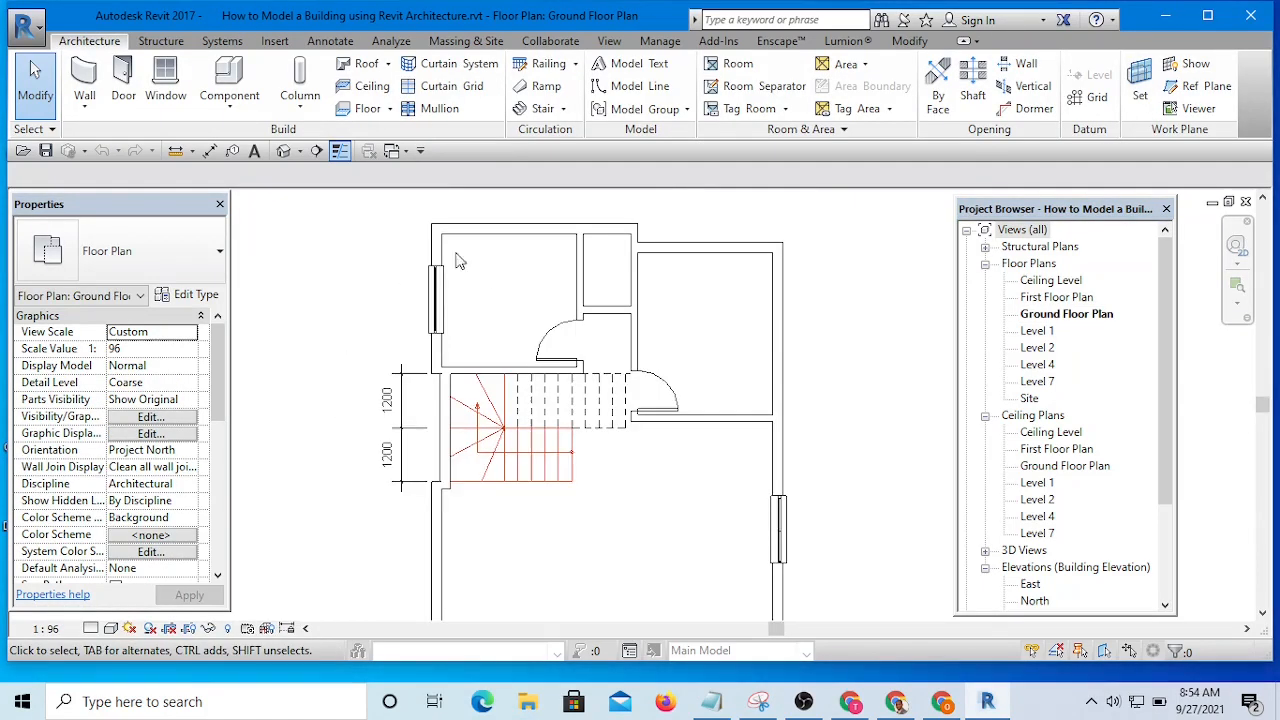
pyautogui.scroll(-3, 398, 274)
pyautogui.scroll(-2, 397, 280)
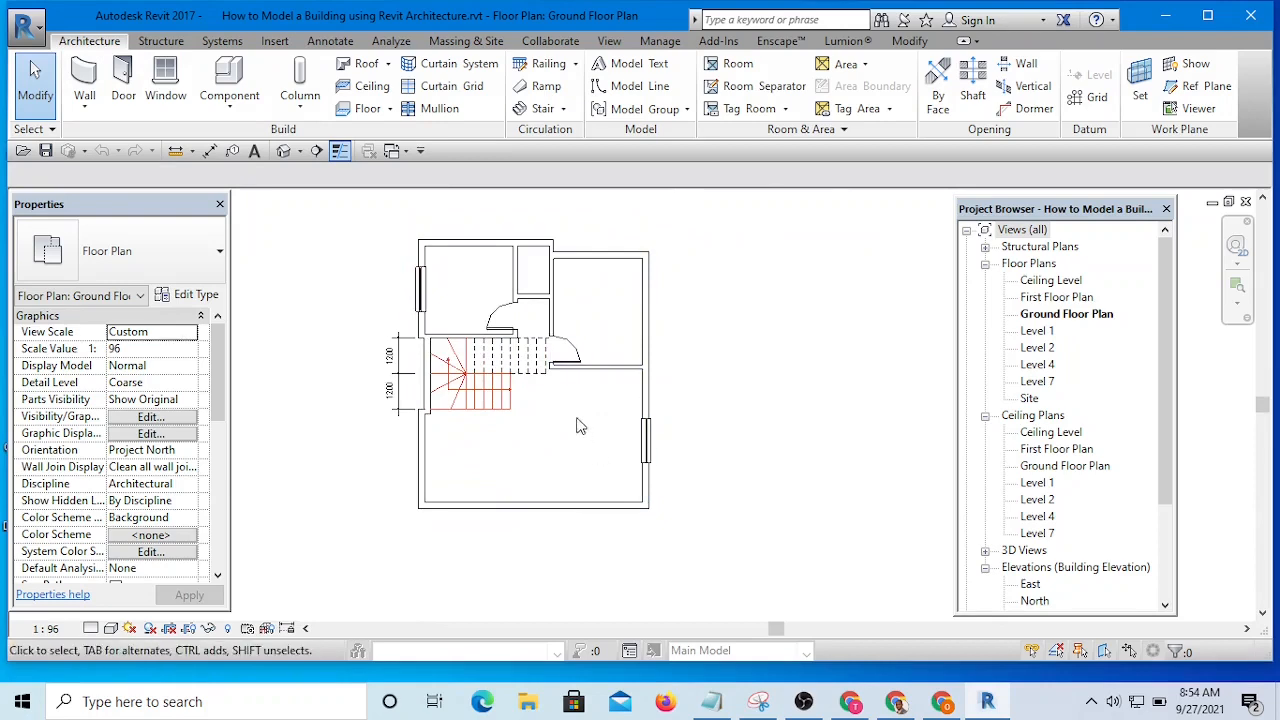
pyautogui.scroll(4, 600, 330)
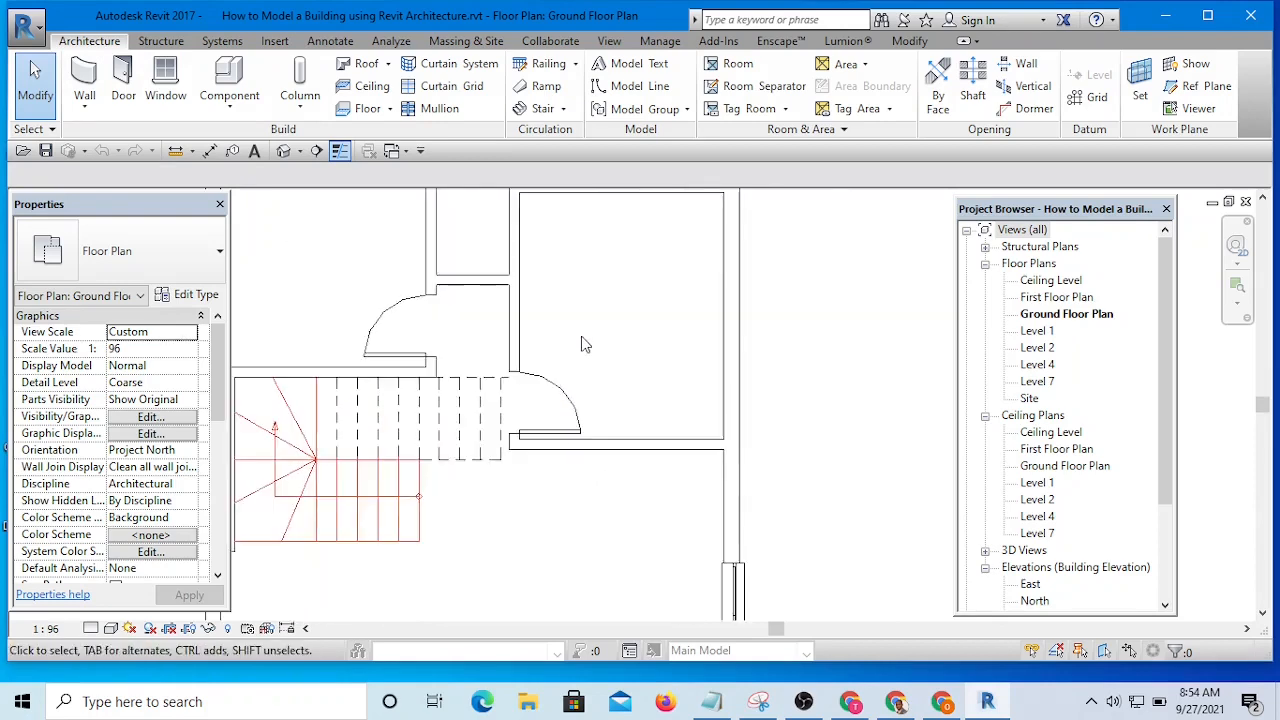
pyautogui.moveTo(690, 374); pyautogui.dragTo(695, 376, button='middle')
pyautogui.scroll(-4, 688, 360)
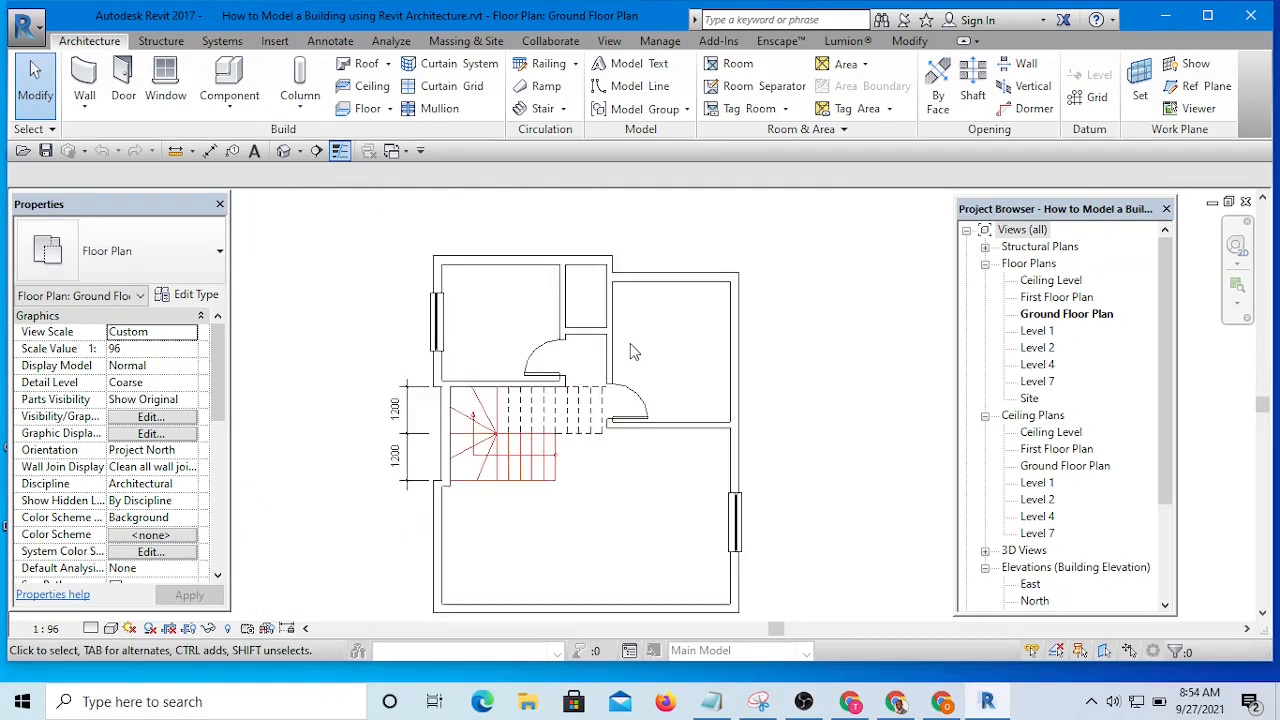
pyautogui.scroll(1, 660, 350)
pyautogui.scroll(2, 385, 318)
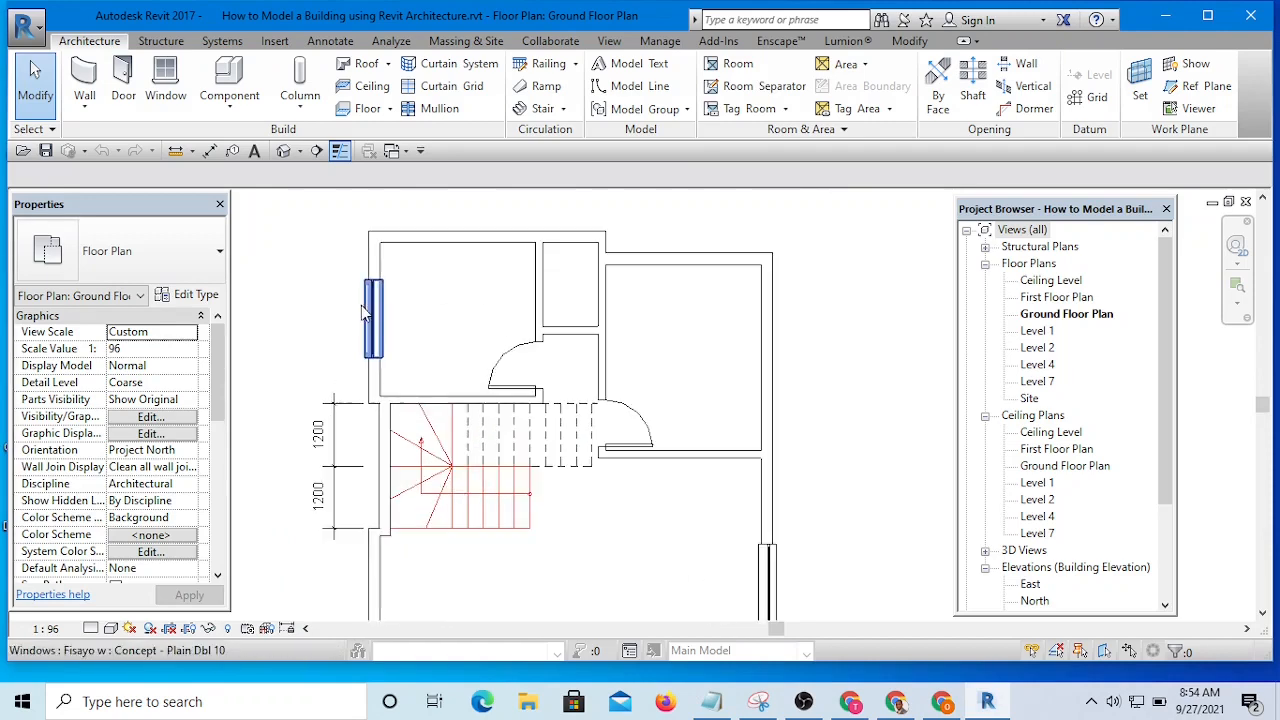
pyautogui.scroll(1, 420, 328)
pyautogui.scroll(-3, 457, 337)
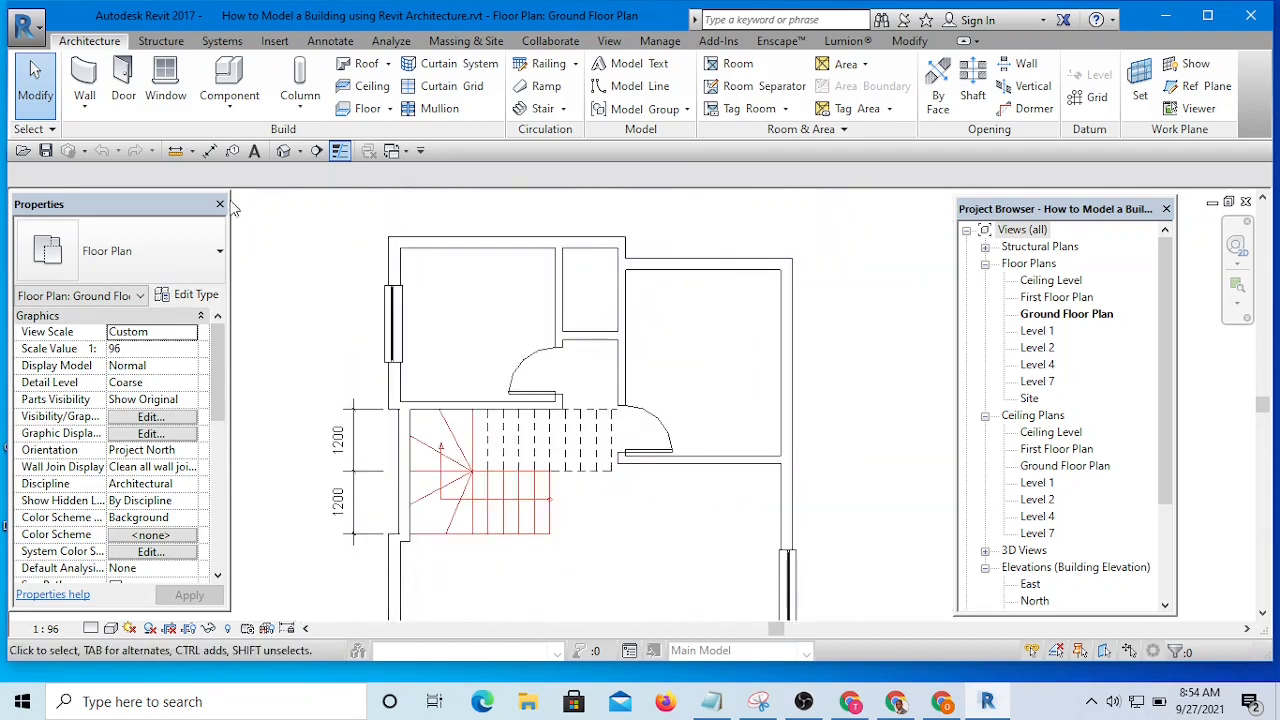
# Open the default 3D view and inspect the building's windows and interior doors from several sides.
pyautogui.click(284, 152)
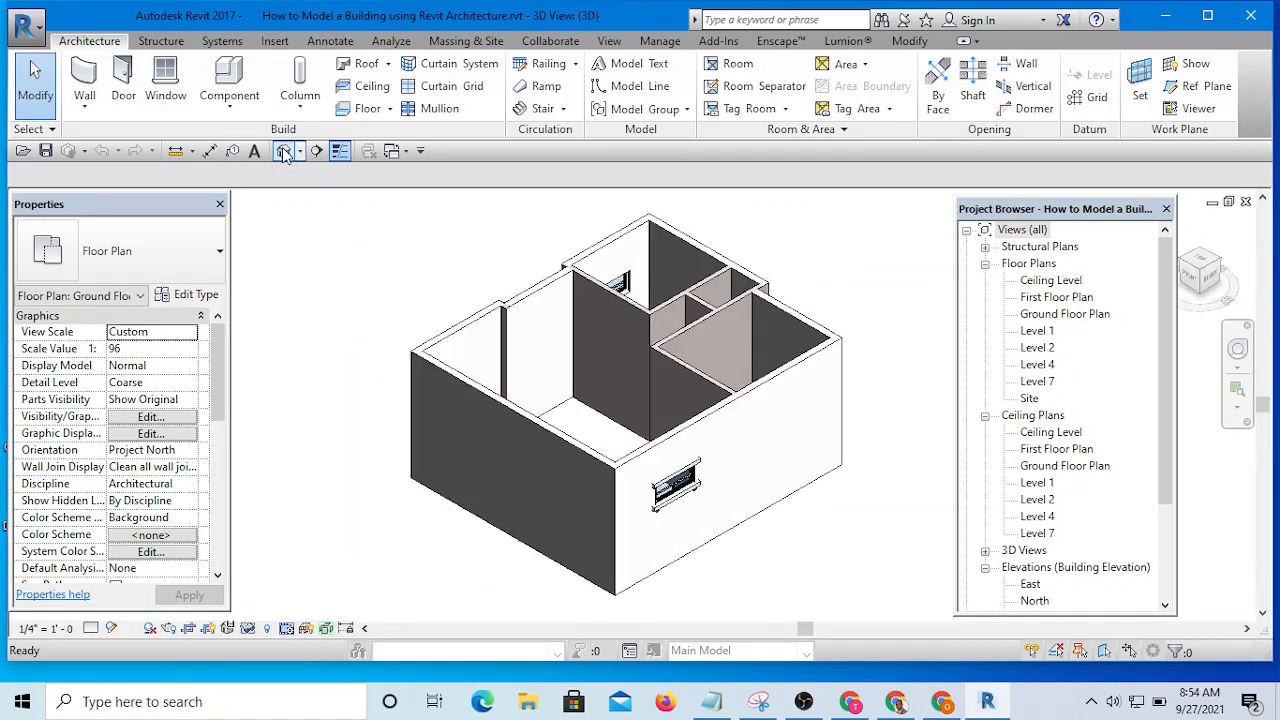
pyautogui.scroll(4, 640, 488)
pyautogui.scroll(-3, 645, 490)
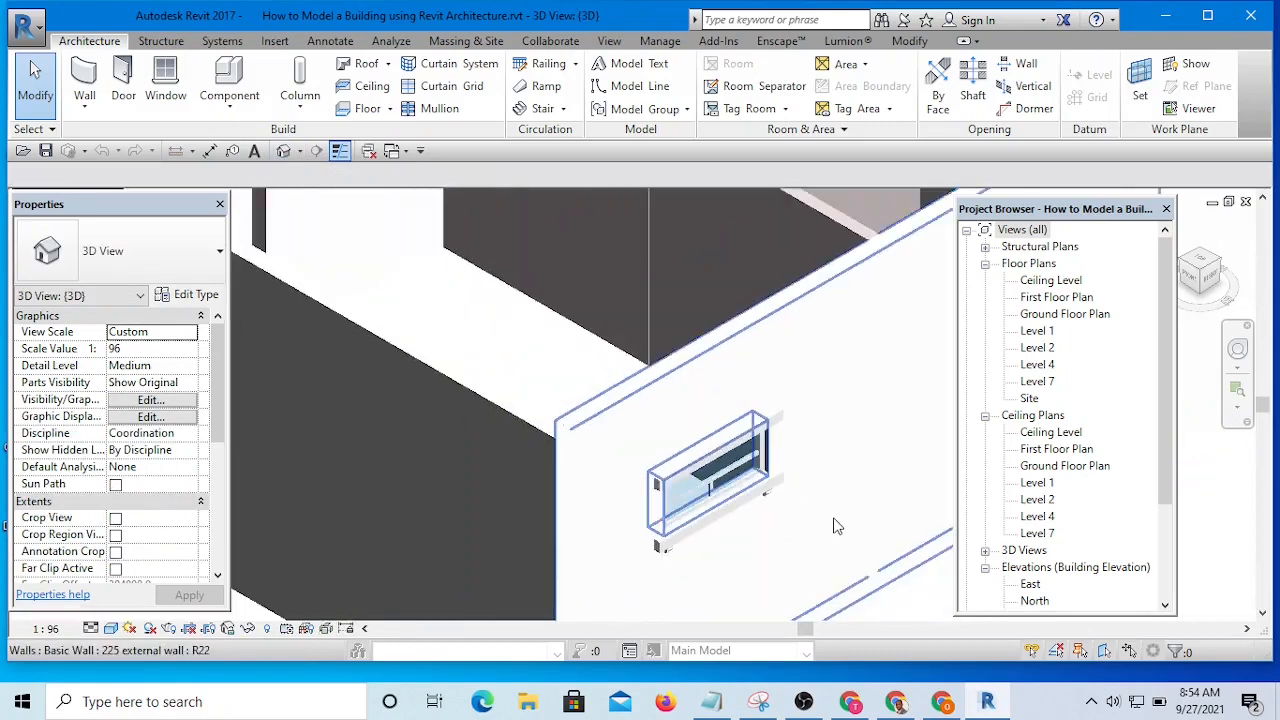
pyautogui.scroll(-3, 645, 490)
pyautogui.keyDown('shift'); pyautogui.moveTo(594, 506); pyautogui.dragTo(838, 572, button='middle'); pyautogui.keyUp('shift')
pyautogui.keyDown('shift'); pyautogui.moveTo(503, 323); pyautogui.dragTo(543, 458, button='middle'); pyautogui.keyUp('shift')
pyautogui.scroll(10, 560, 502)
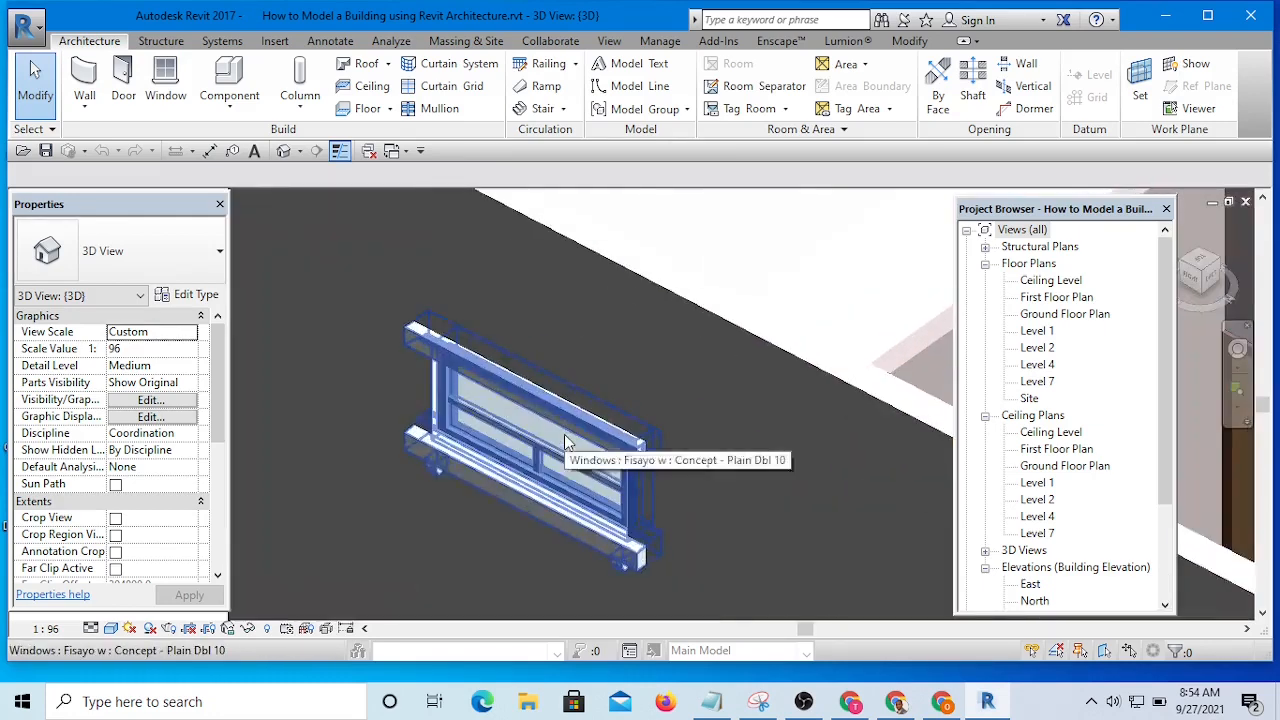
pyautogui.scroll(-10, 527, 391)
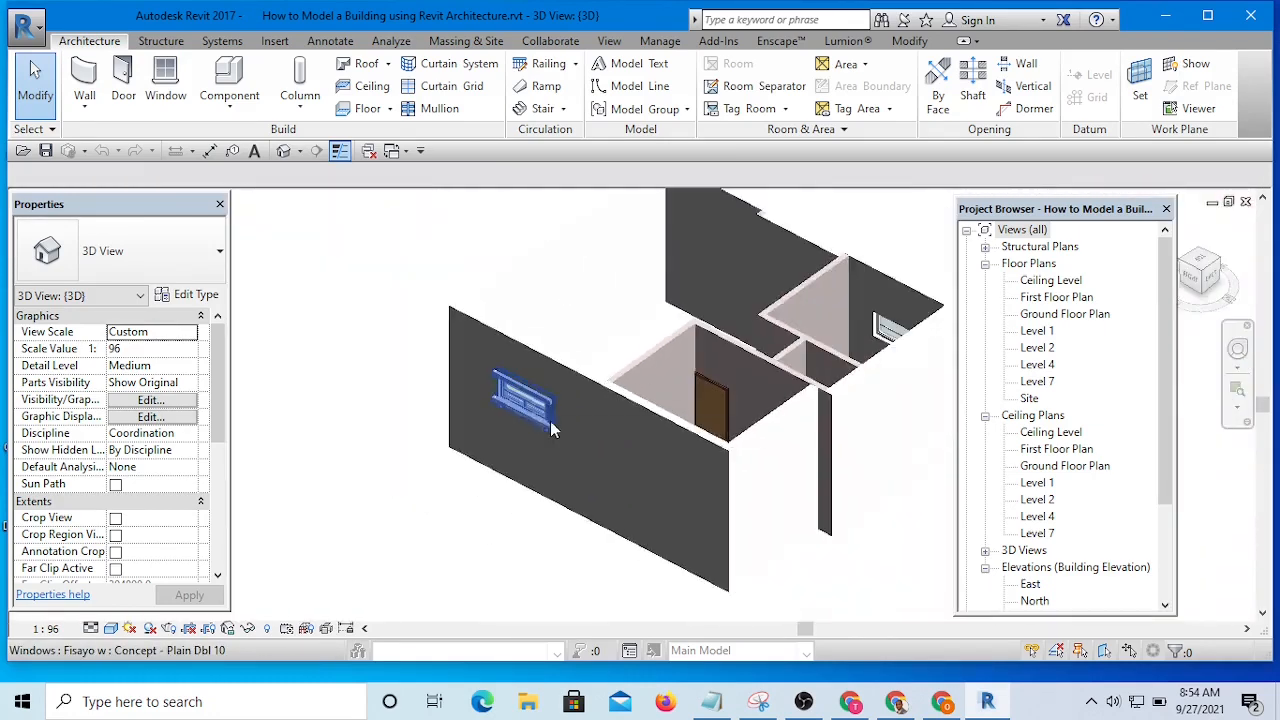
pyautogui.keyDown('shift'); pyautogui.moveTo(530, 430); pyautogui.dragTo(617, 474, button='middle'); pyautogui.keyUp('shift')
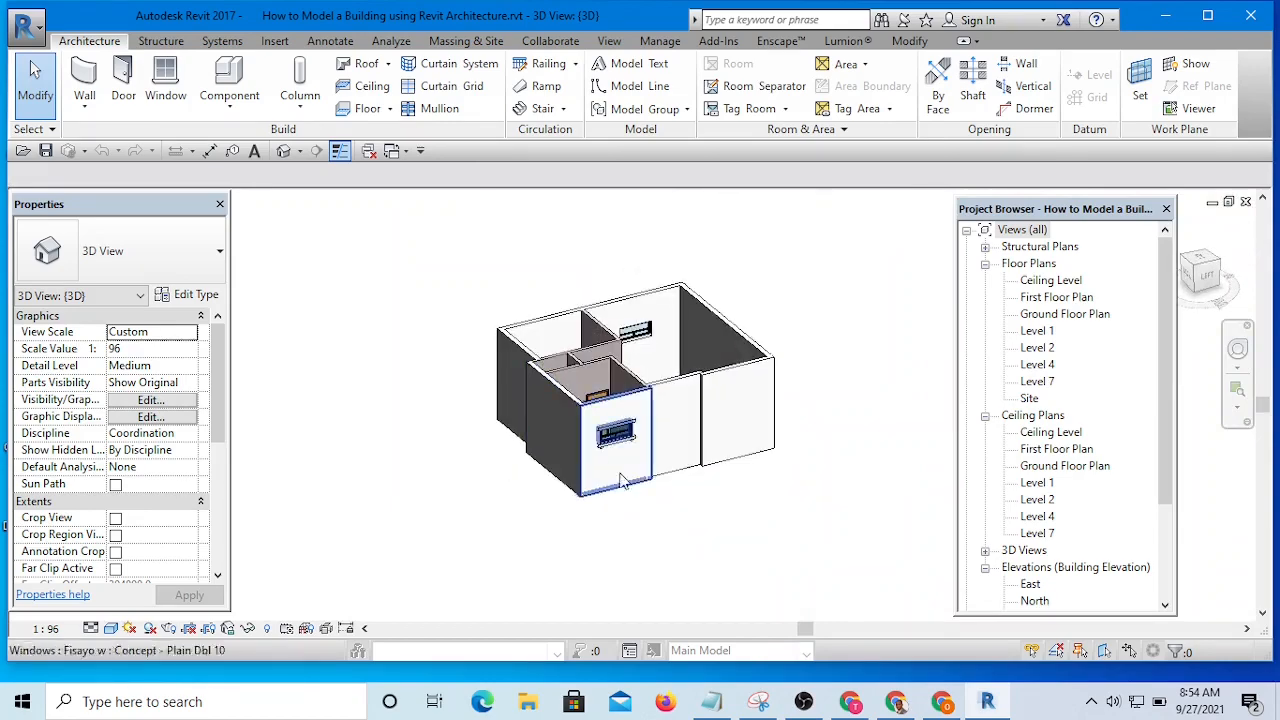
pyautogui.scroll(5, 626, 450)
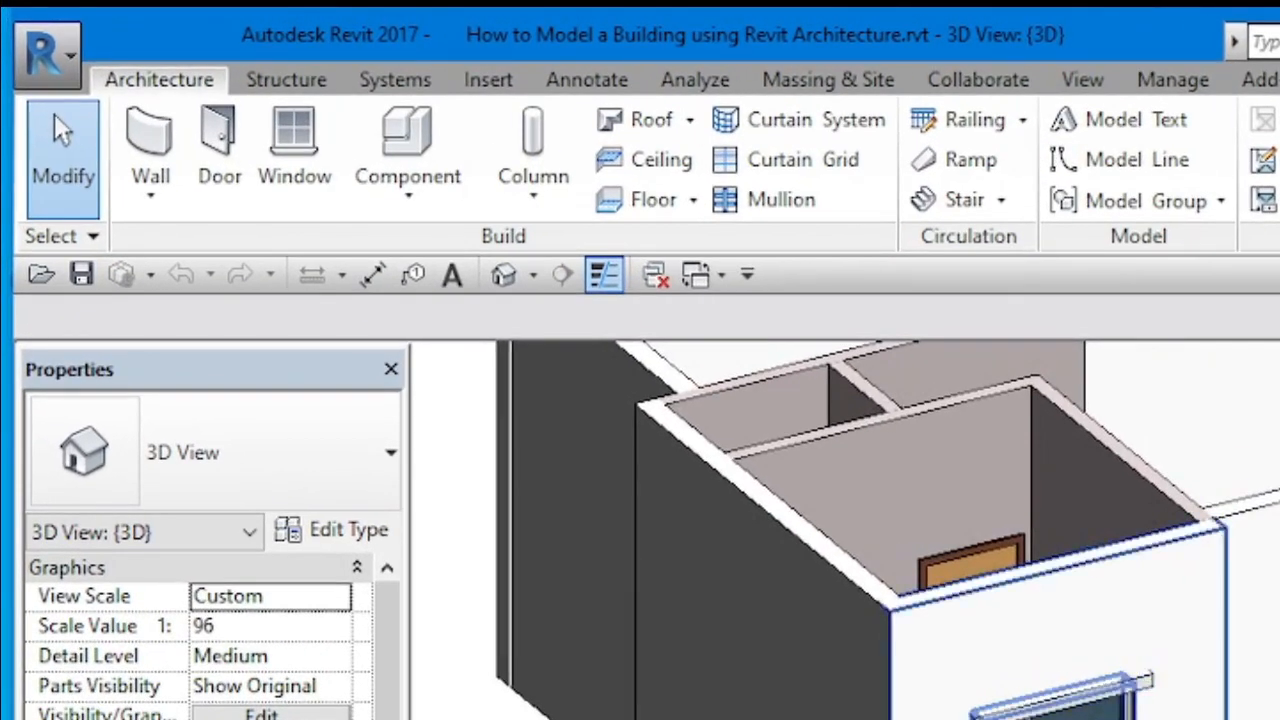
pyautogui.scroll(-2, 780, 673)
pyautogui.keyDown('shift'); pyautogui.moveTo(900, 700); pyautogui.dragTo(830, 716, button='middle'); pyautogui.keyUp('shift')
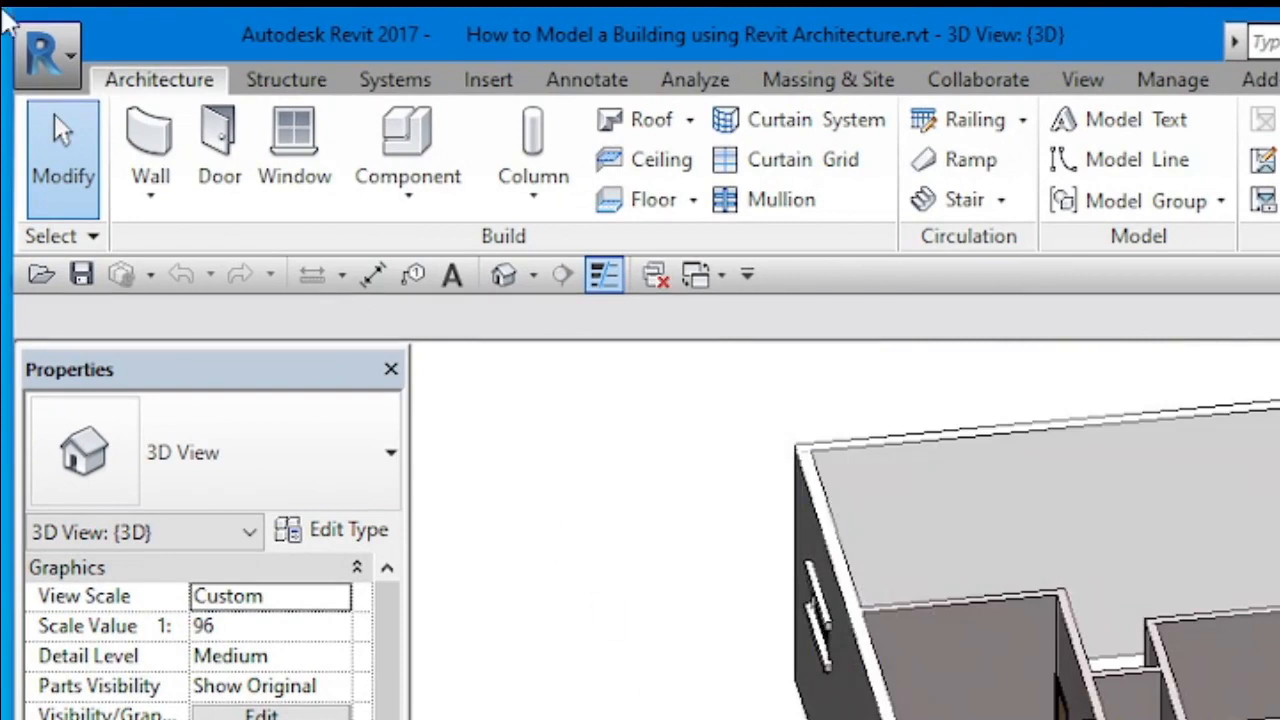
# Open the second project in the recent documents and look over the main lounge entrance on its ground floor plan.
pyautogui.click(68, 53)
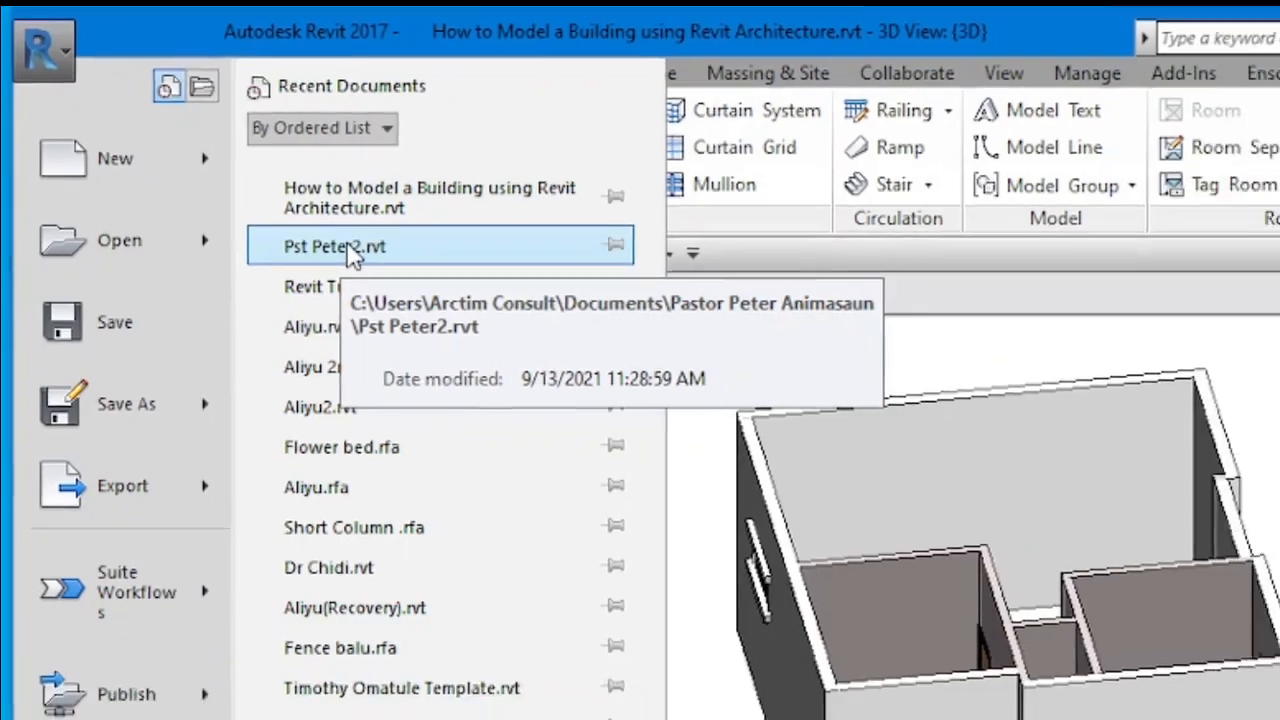
pyautogui.click(374, 262)
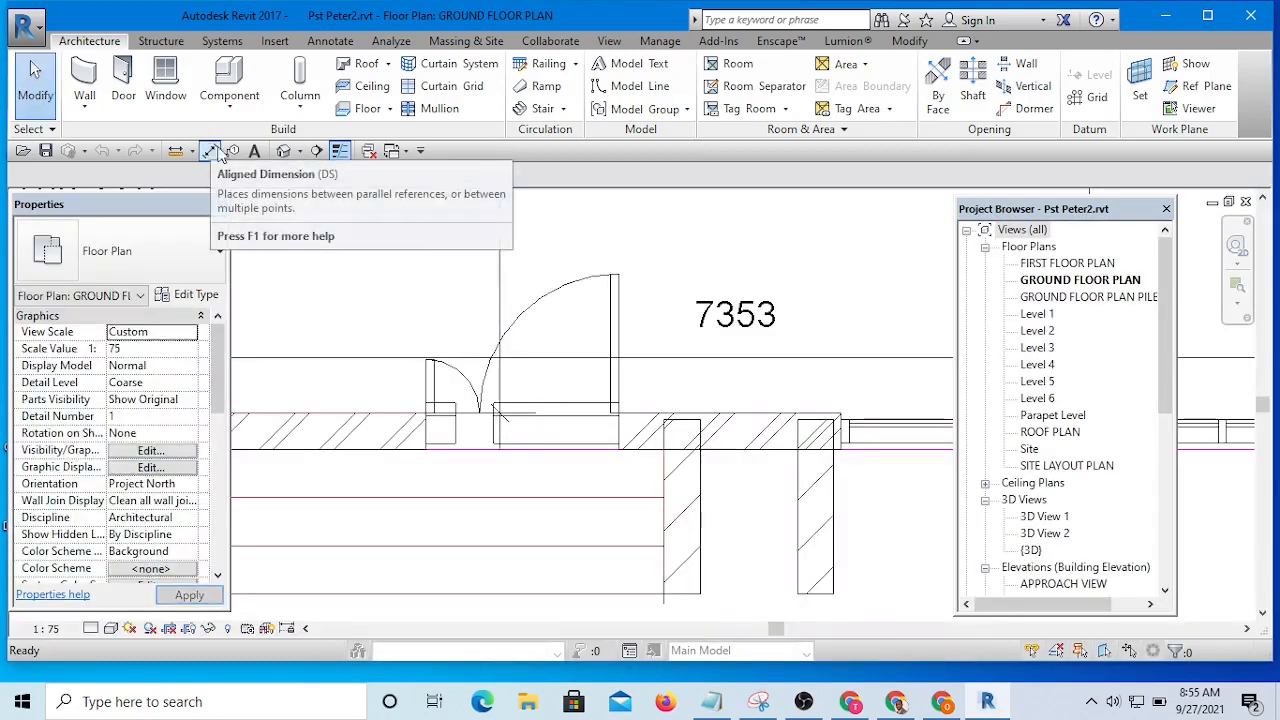
pyautogui.scroll(-8, 727, 392)
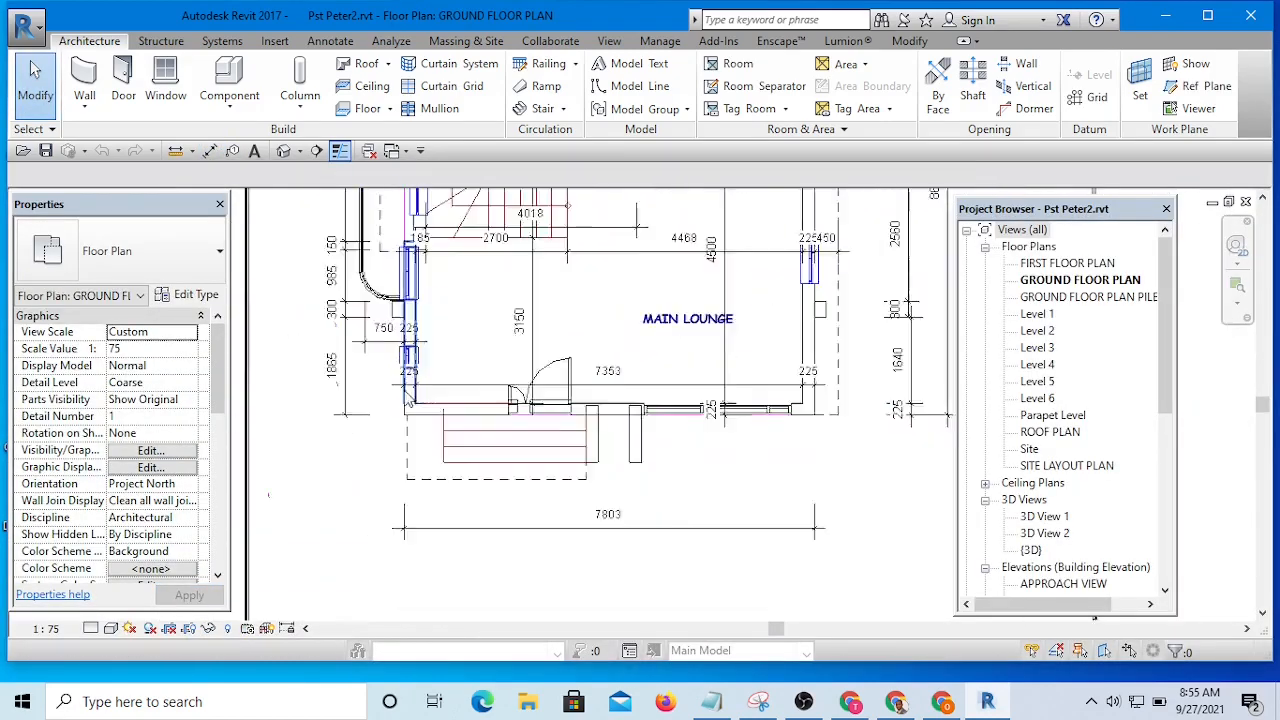
pyautogui.scroll(8, 484, 382)
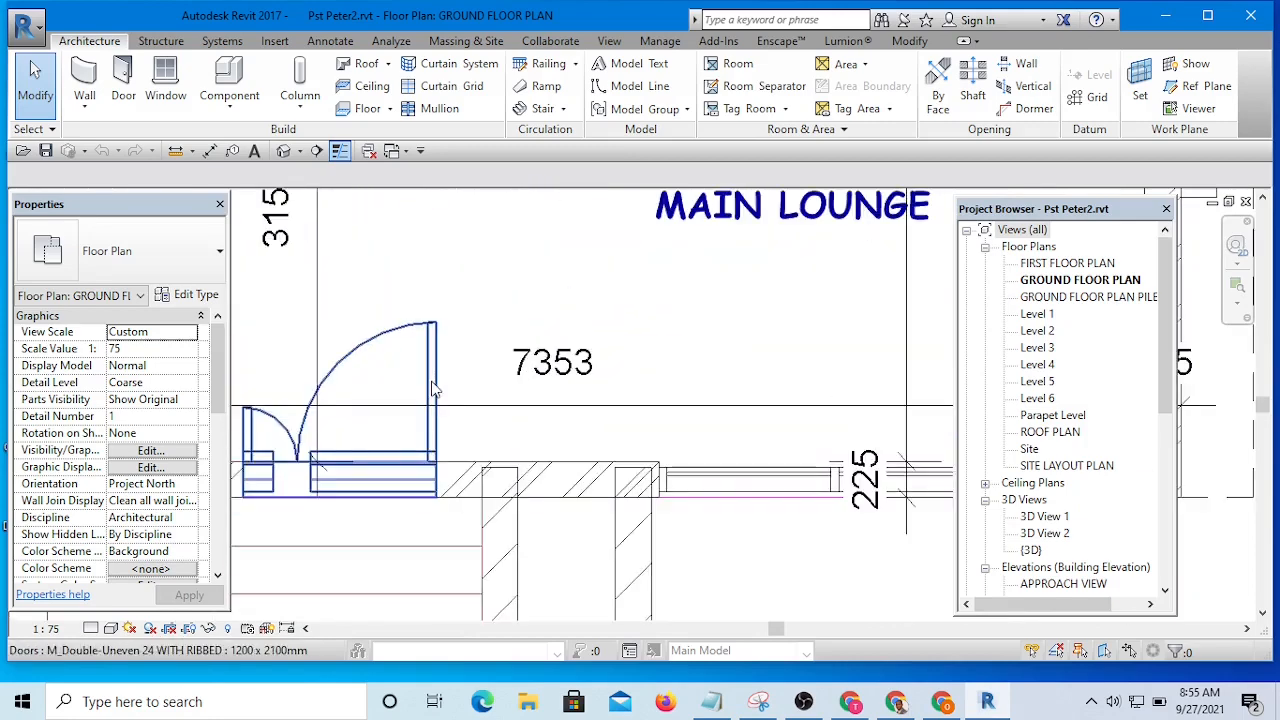
# Open the family of the uneven double door at the main lounge entrance for editing.
pyautogui.click(433, 373)
pyautogui.scroll(-3, 430, 368)
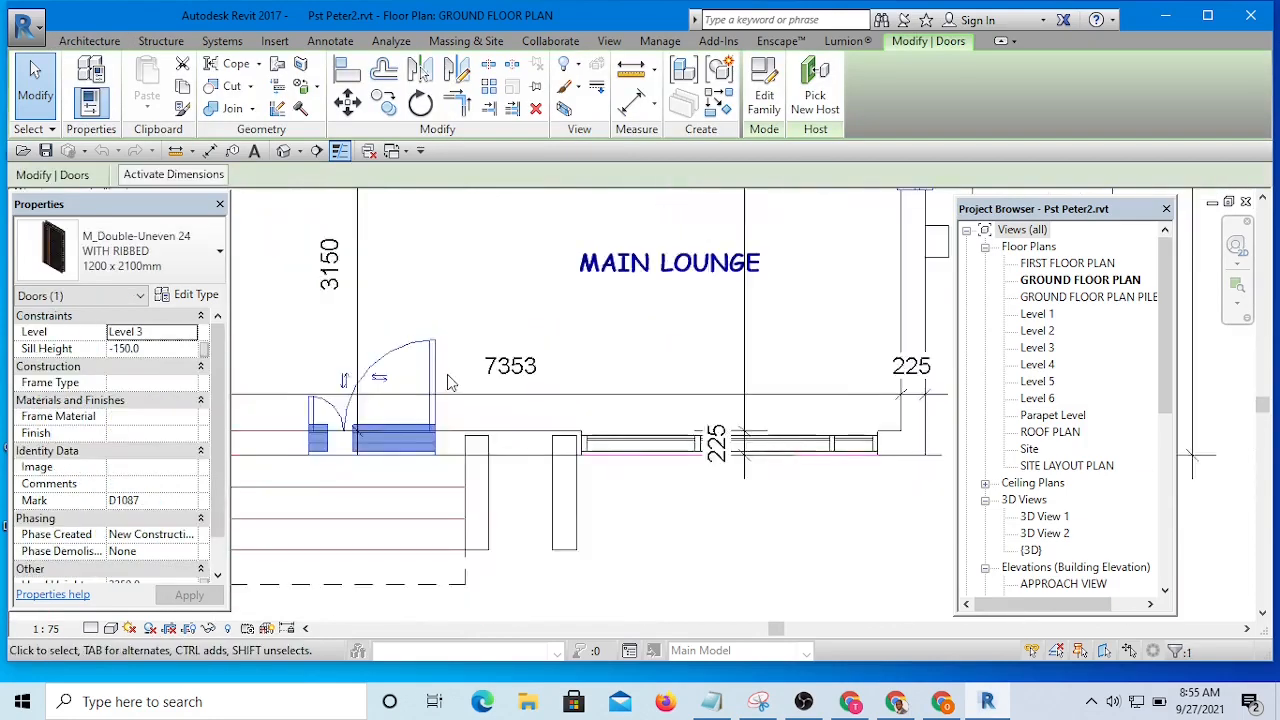
pyautogui.moveTo(432, 378); pyautogui.dragTo(514, 414, button='middle')
pyautogui.scroll(4, 517, 416)
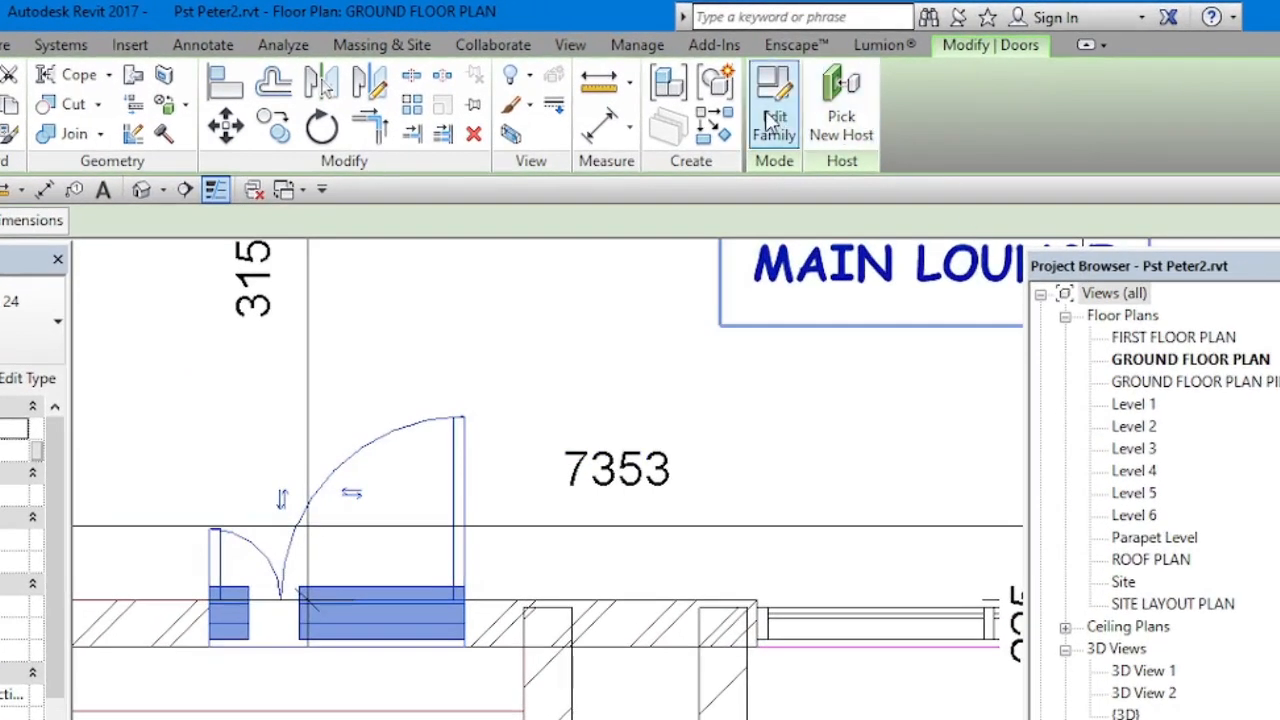
pyautogui.click(759, 91)
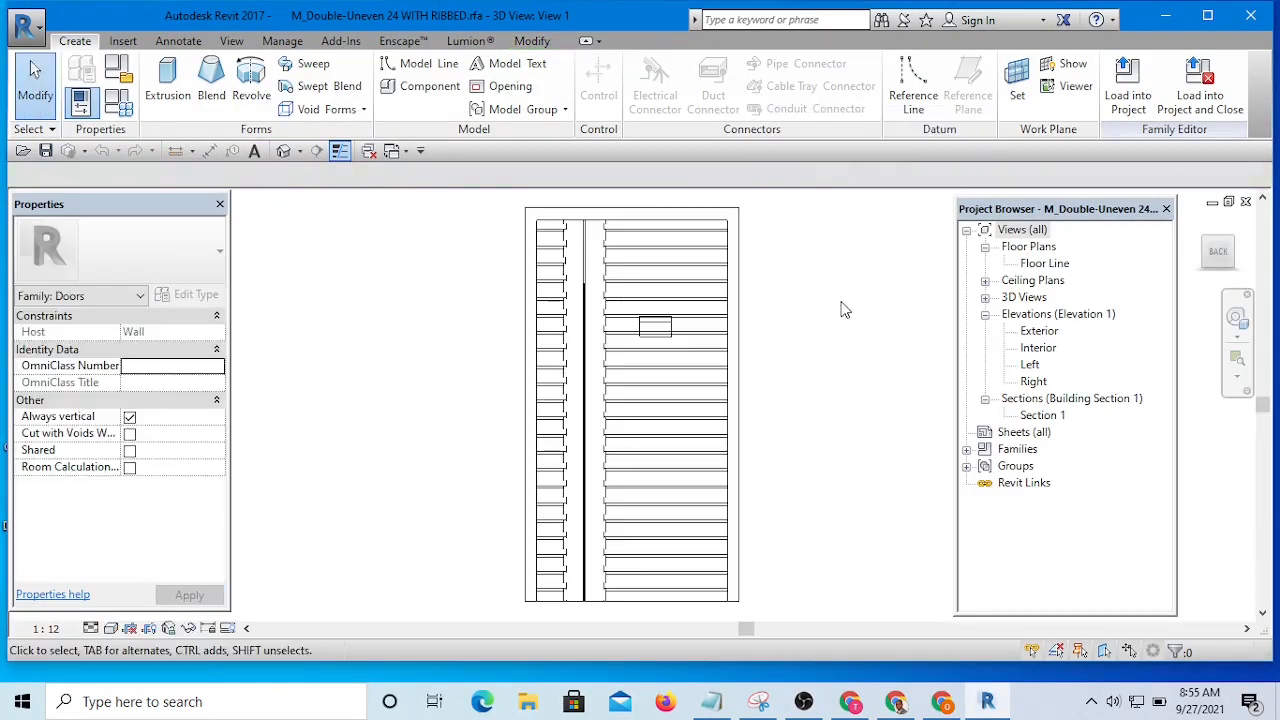
# Load the M_Double-Uneven 24 WITH RIBBED door family into the project How to Model a Building using Revit Architecture.rvt only.
pyautogui.moveTo(845, 310); pyautogui.dragTo(748, 334, button='middle')
pyautogui.scroll(-4, 666, 263)
pyautogui.moveTo(726, 277); pyautogui.dragTo(700, 349, button='middle')
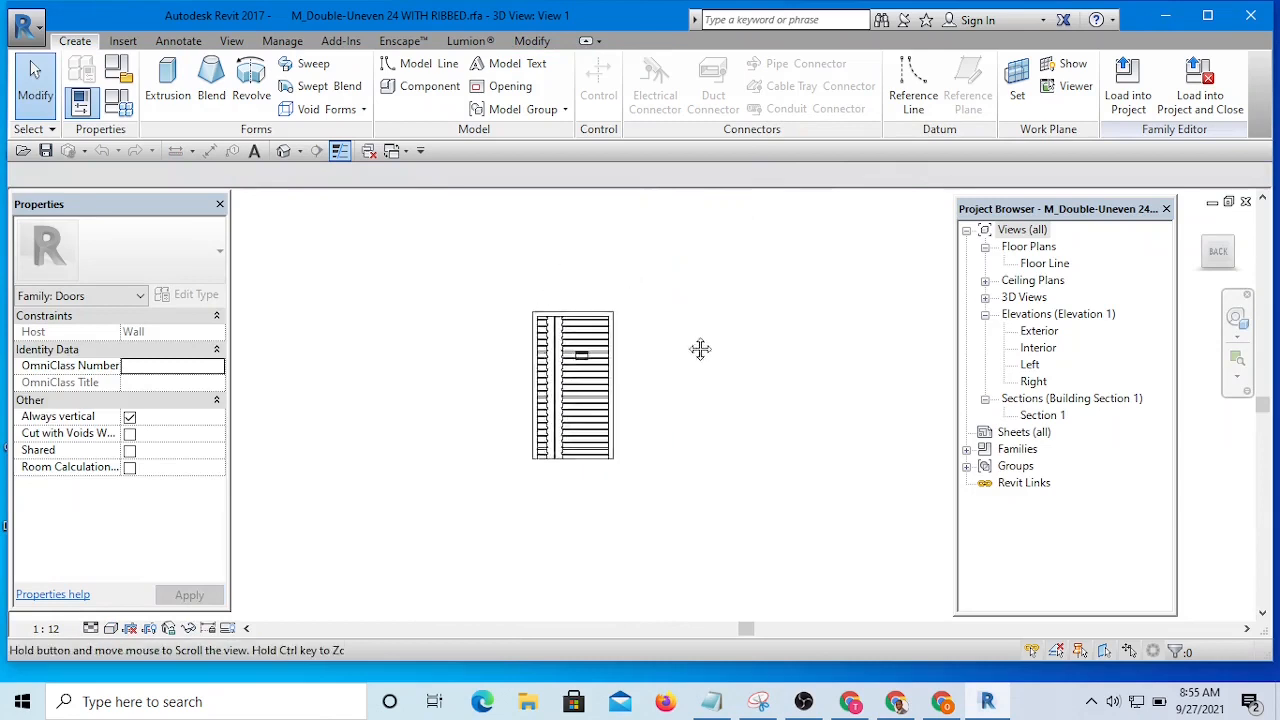
pyautogui.scroll(3, 618, 388)
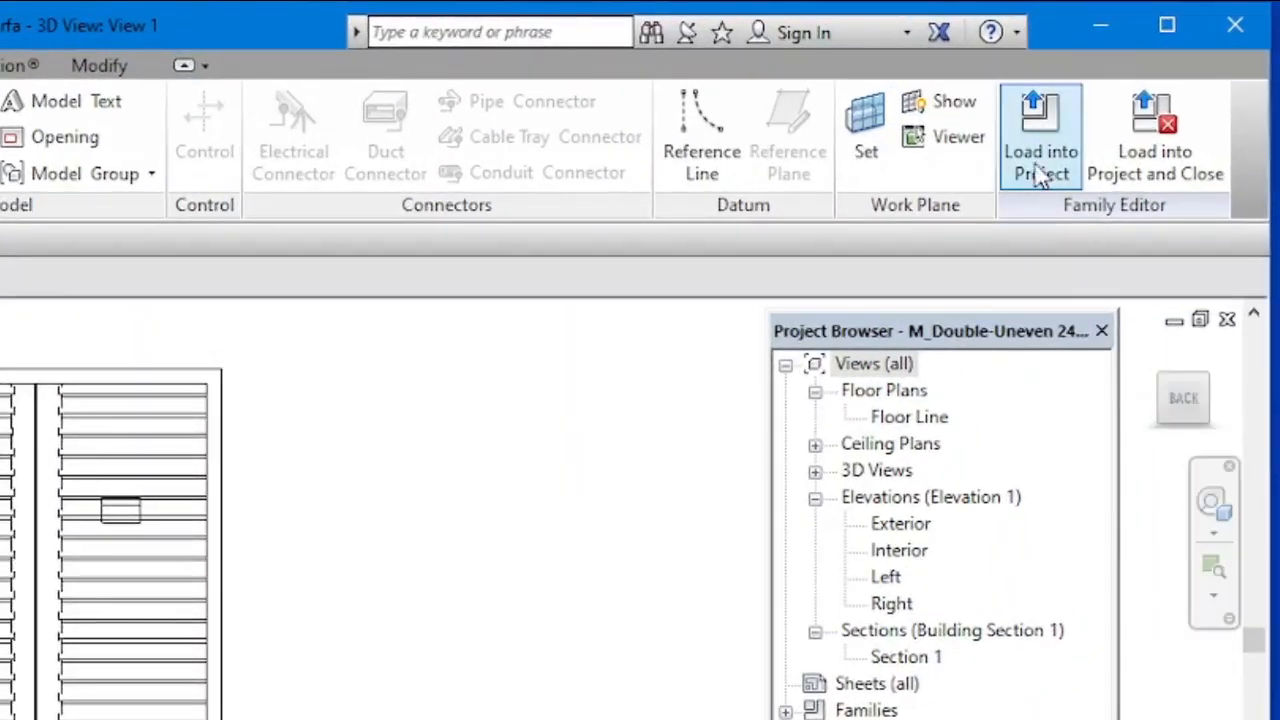
pyautogui.click(1040, 140)
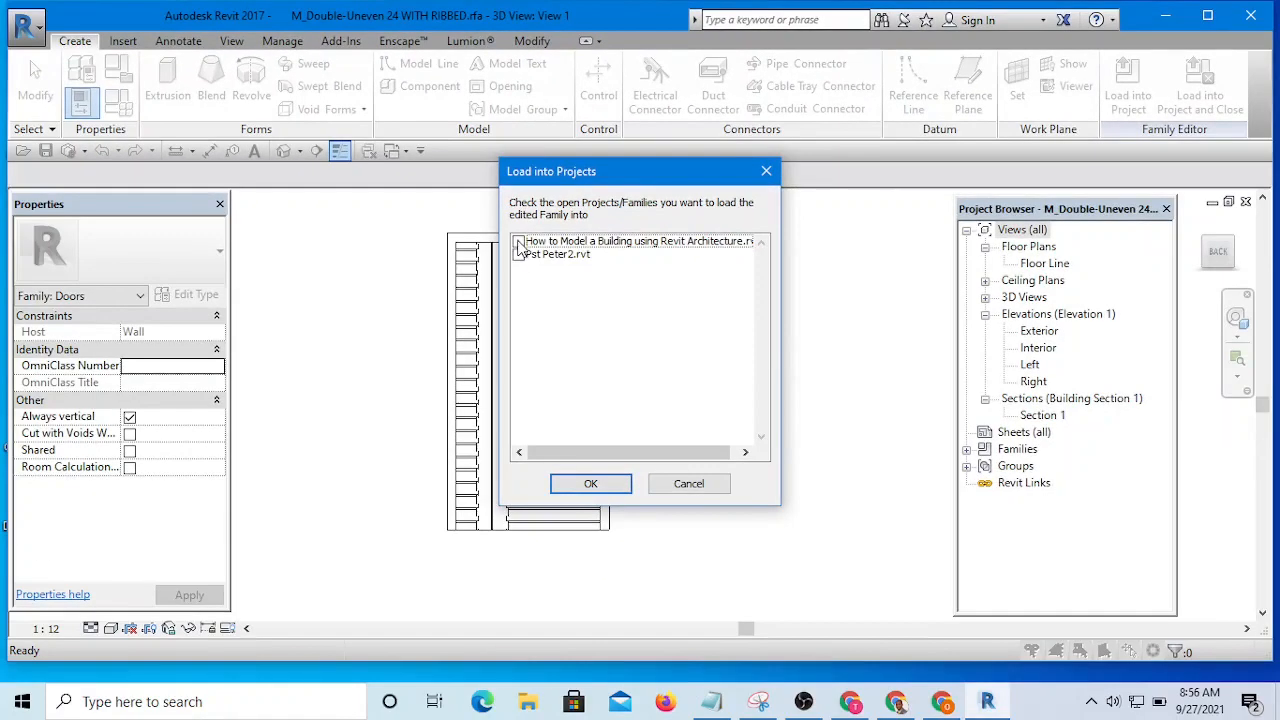
pyautogui.click(519, 243)
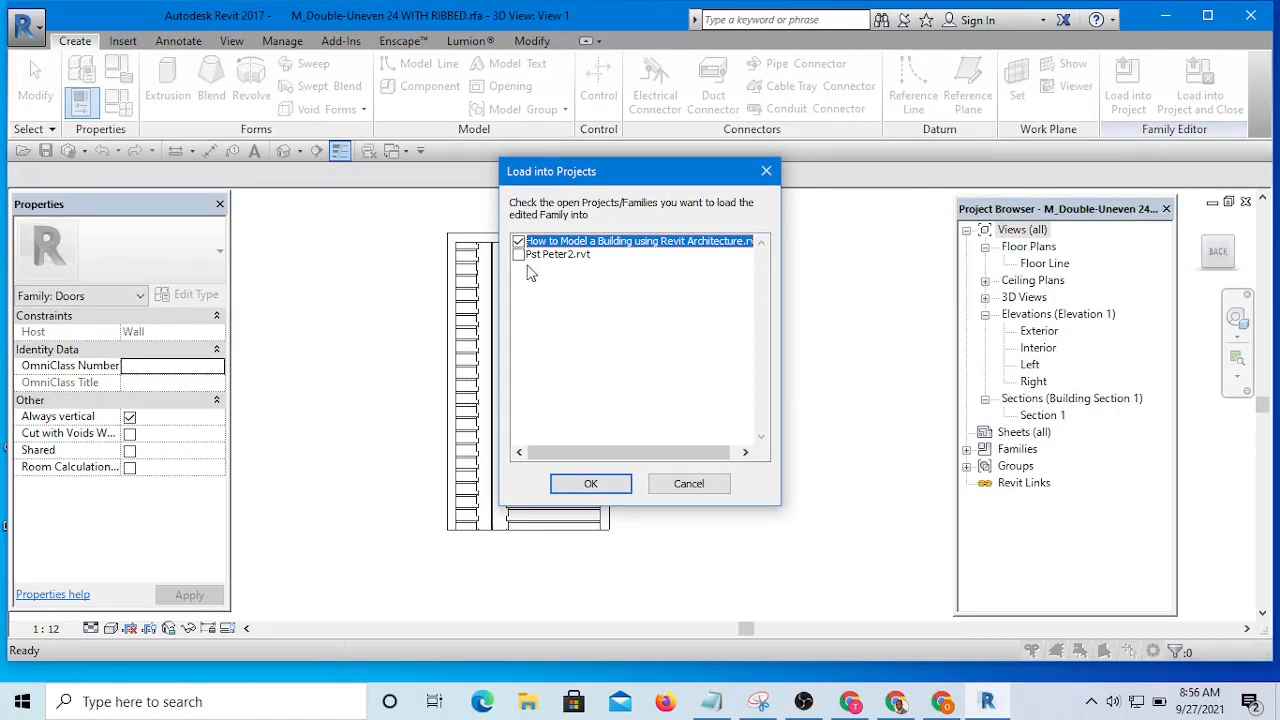
pyautogui.click(596, 483)
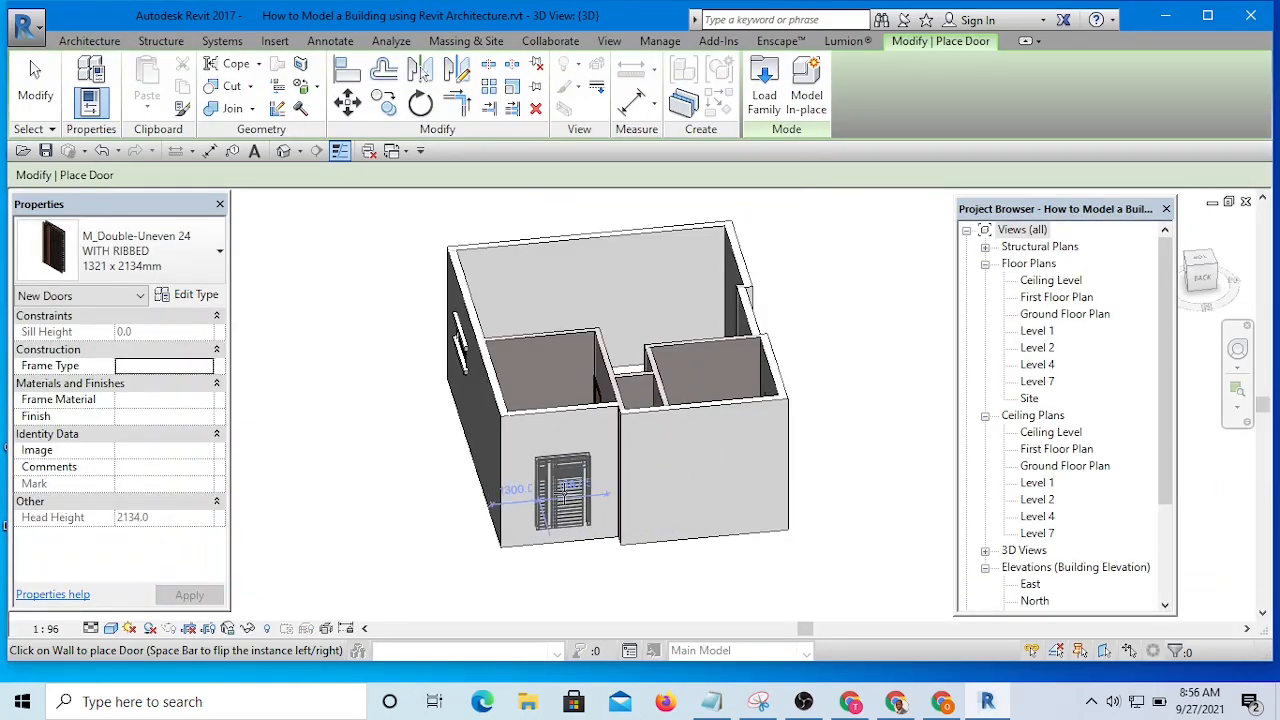
# Place a 1321 x 2134mm M_Double-Uneven 24 WITH RIBBED door on the narrower rear external wall, about 1300 mm from its outer corner.
pyautogui.click(566, 490)
pyautogui.rightClick(828, 420)
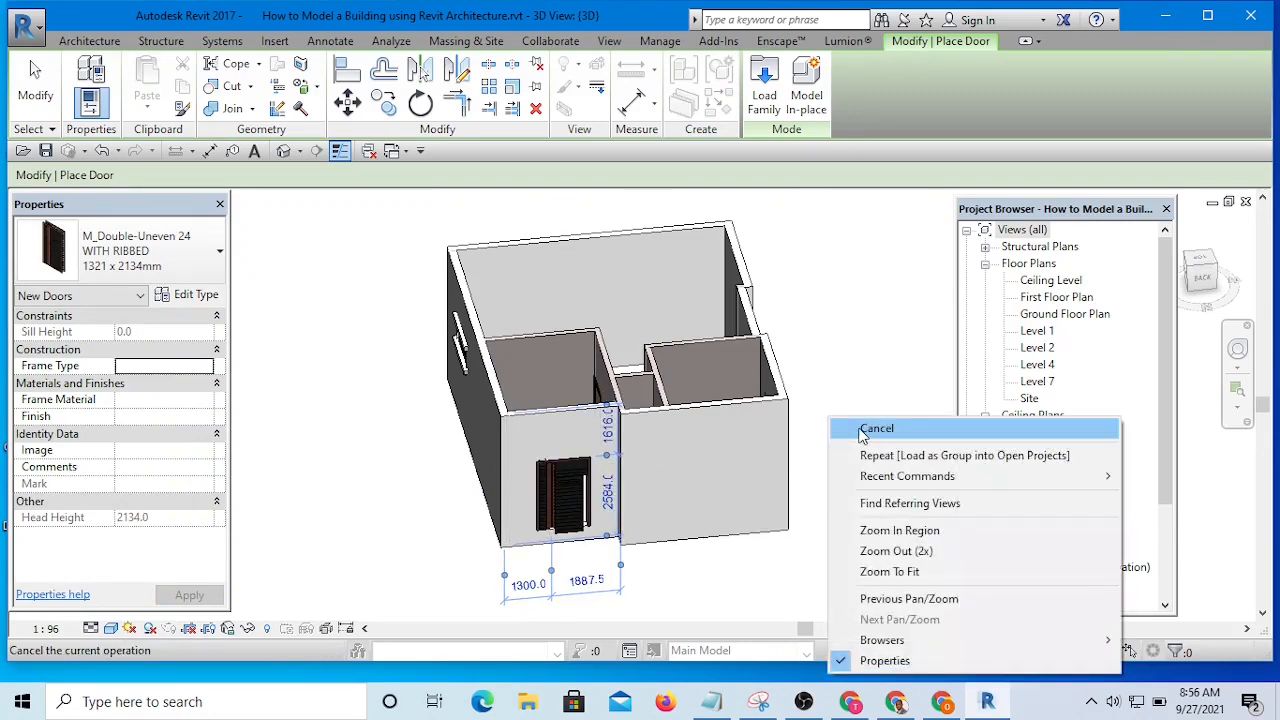
pyautogui.click(864, 428)
pyautogui.scroll(3, 560, 512)
pyautogui.scroll(2, 531, 466)
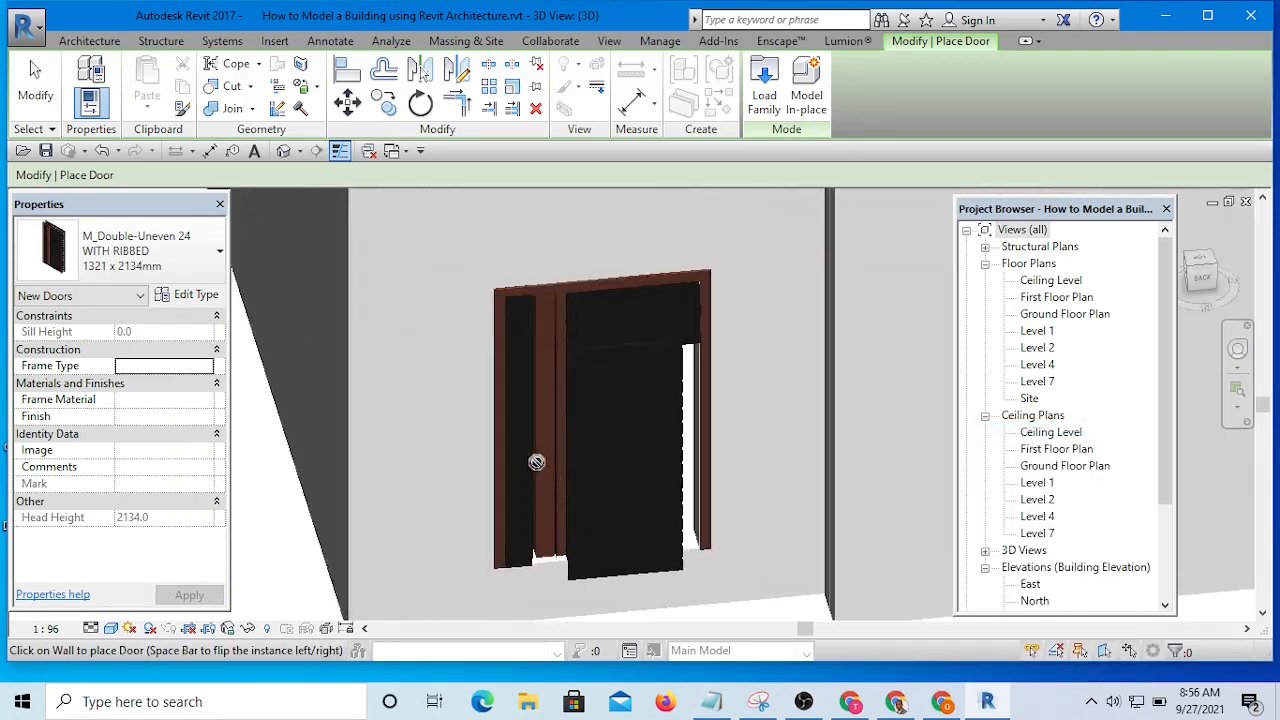
pyautogui.scroll(-6, 723, 520)
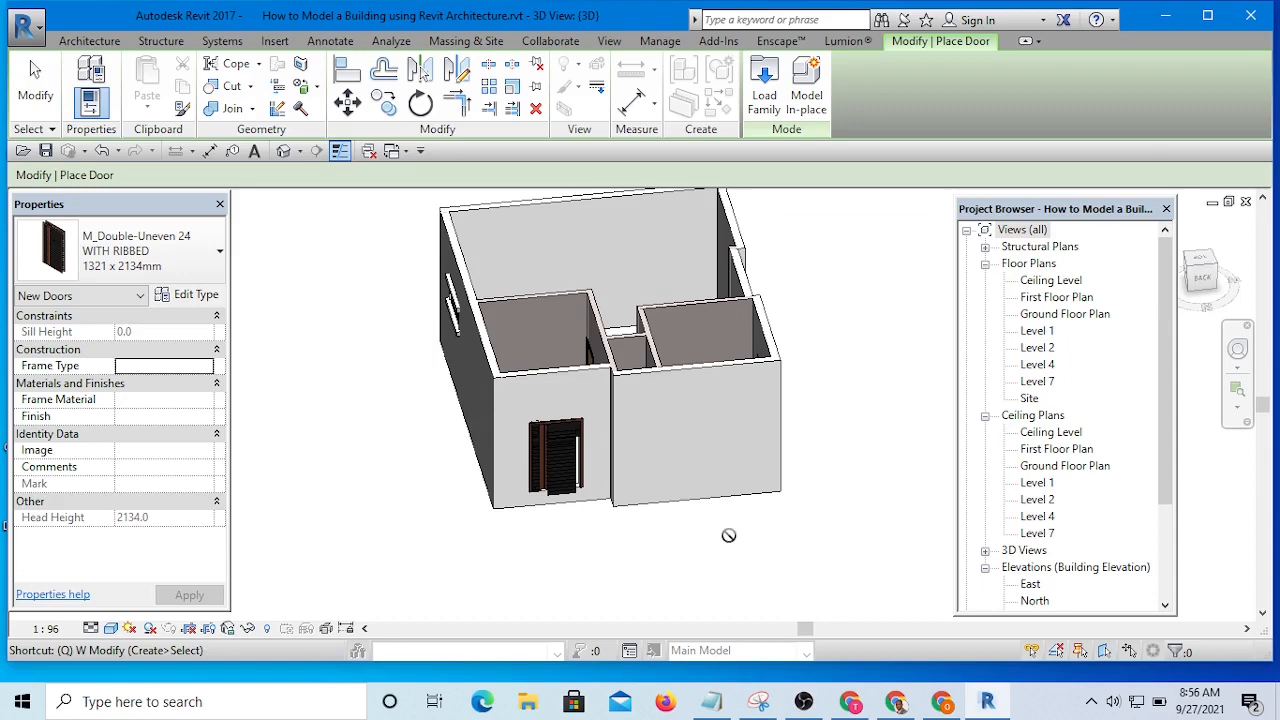
pyautogui.press('Escape')
pyautogui.keyDown('shift'); pyautogui.moveTo(598, 527); pyautogui.dragTo(545, 584, button='middle'); pyautogui.keyUp('shift')
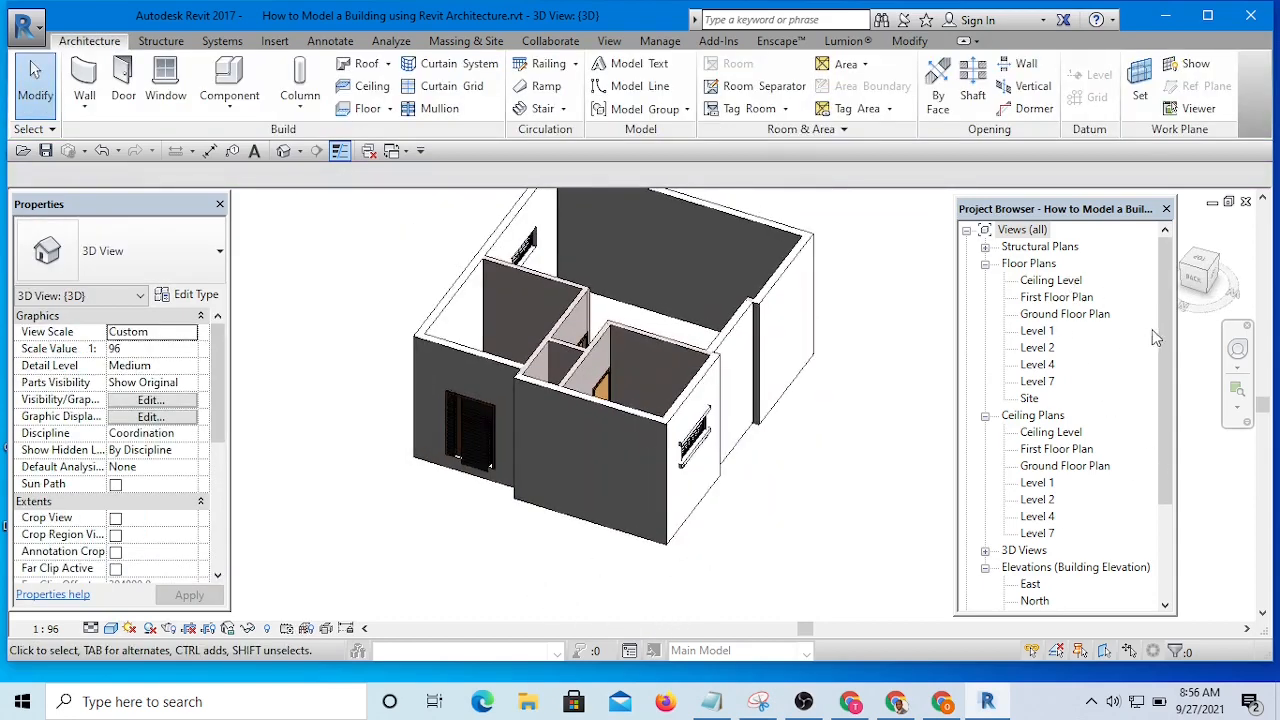
# Open the Ground Floor Plan view and check the ribbed double door and the front external wall.
pyautogui.doubleClick(1065, 314)
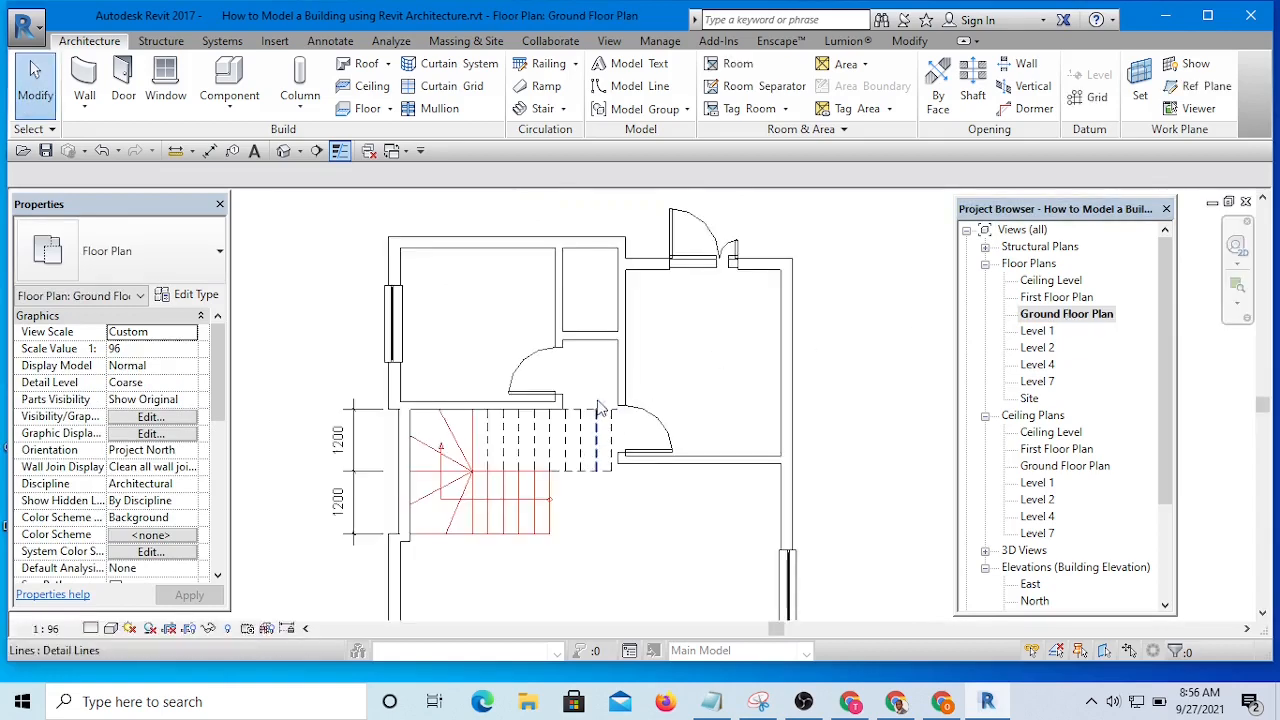
pyautogui.scroll(-8, 598, 406)
pyautogui.scroll(5, 595, 505)
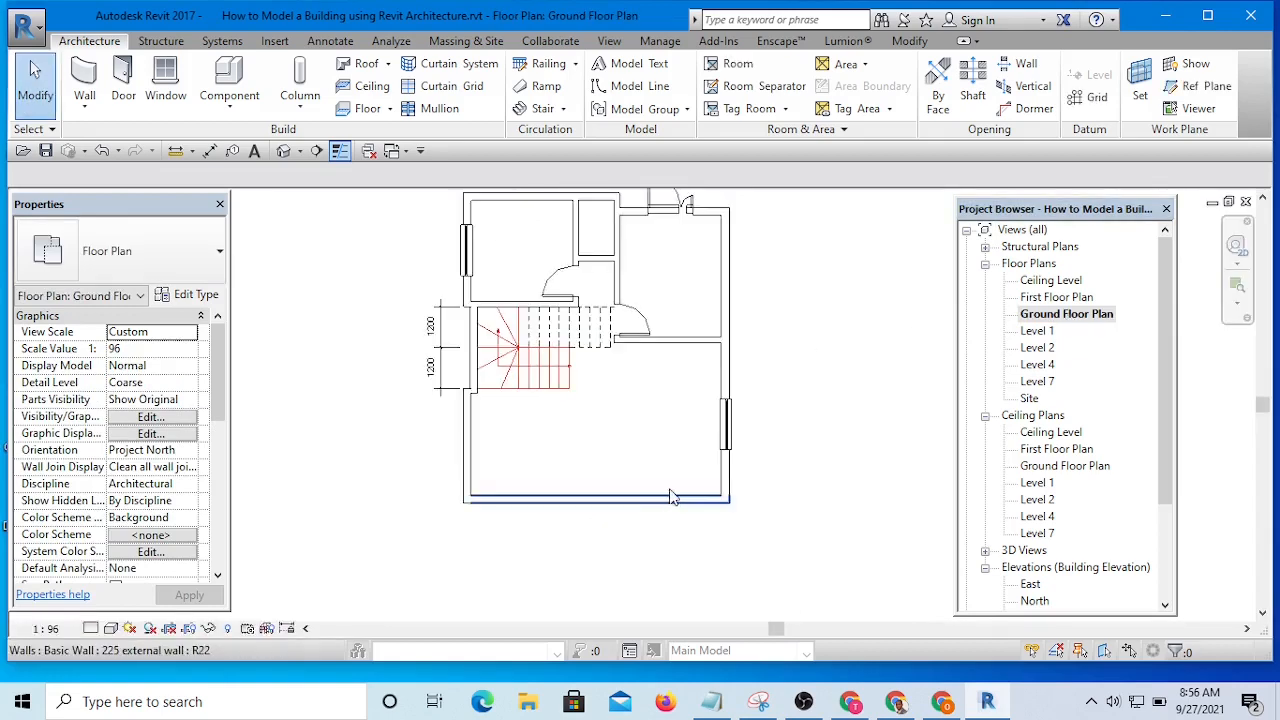
pyautogui.scroll(-1, 600, 357)
pyautogui.scroll(1, 680, 282)
pyautogui.scroll(-2, 697, 305)
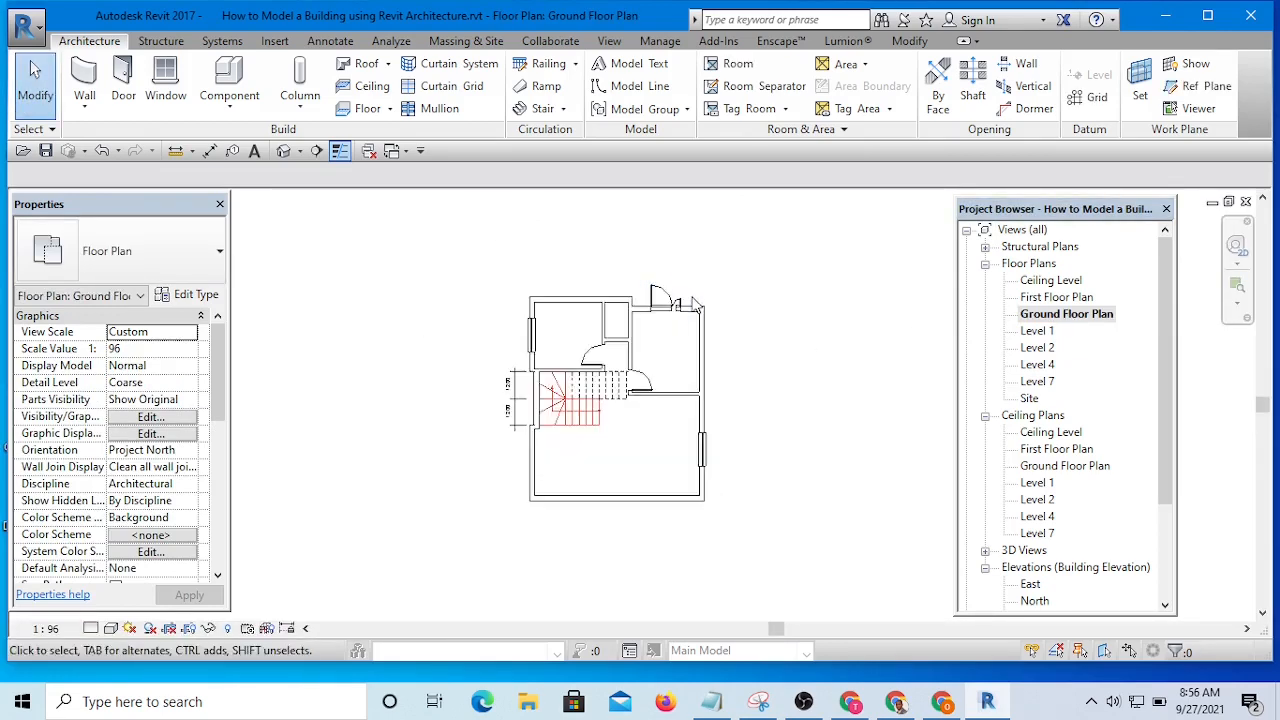
pyautogui.scroll(1, 682, 292)
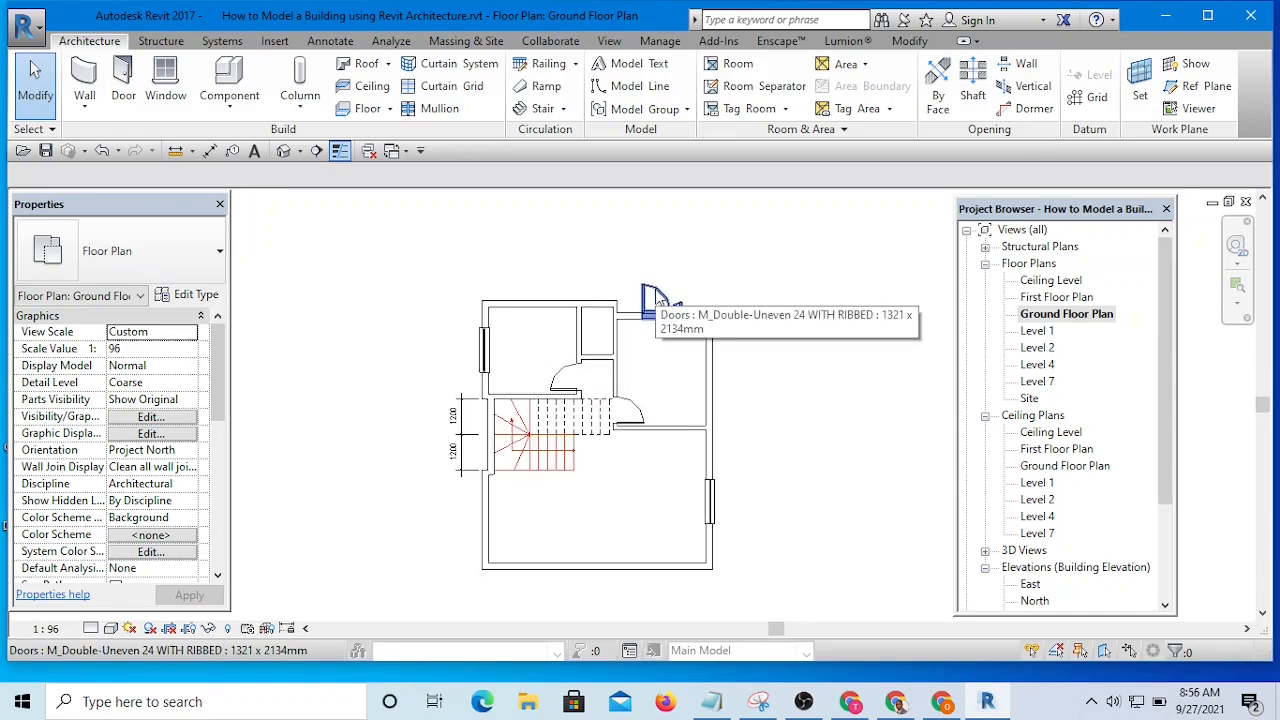
pyautogui.moveTo(766, 334); pyautogui.dragTo(790, 325, button='middle')
pyautogui.click(675, 284)
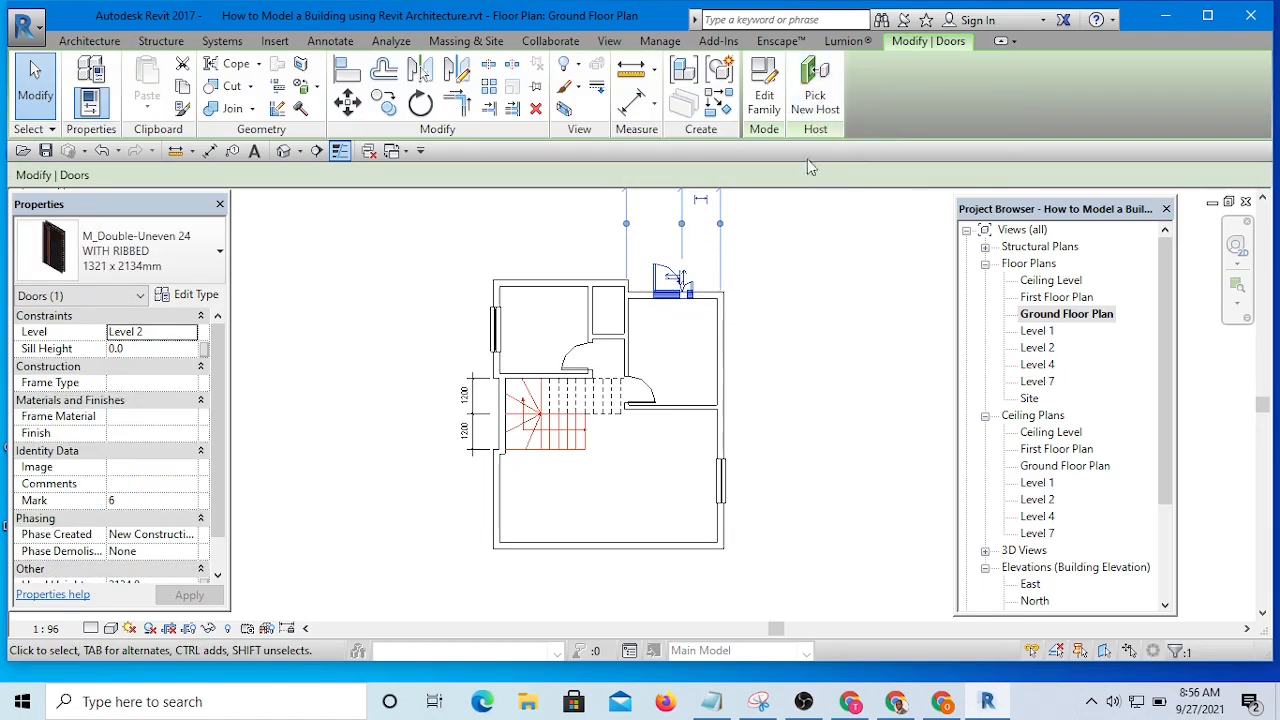
pyautogui.click(815, 90)
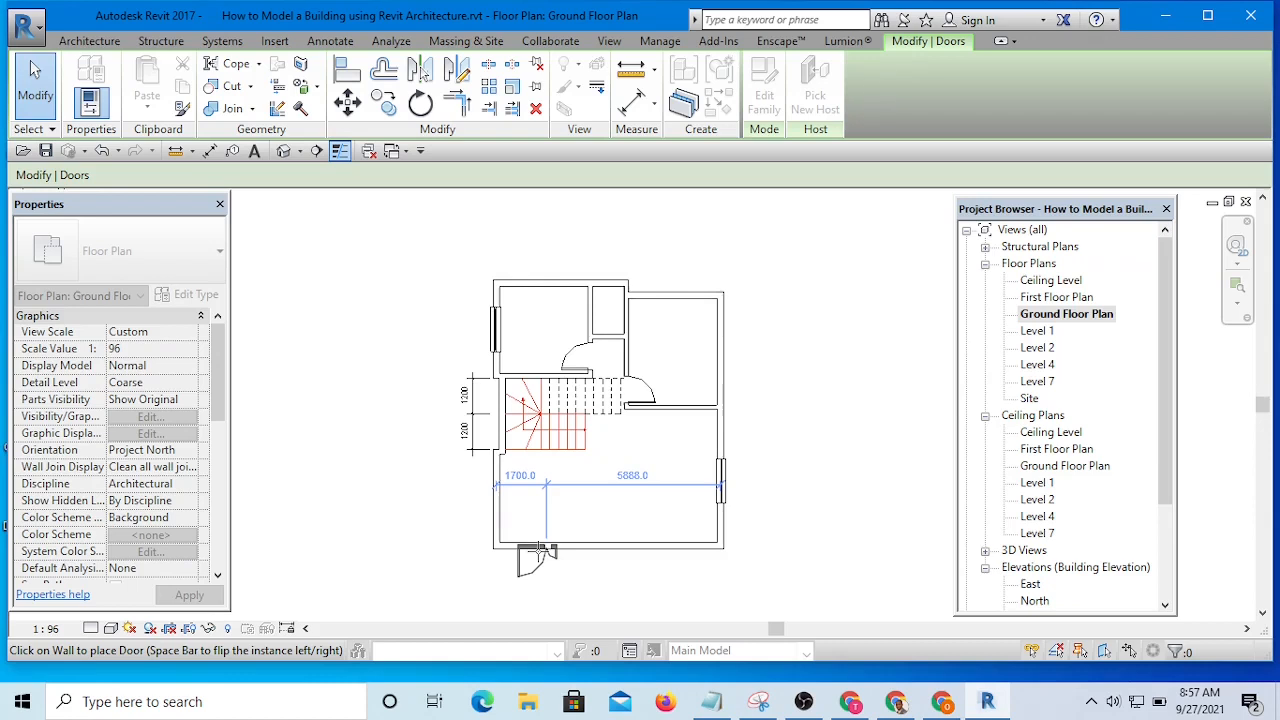
pyautogui.press('space')
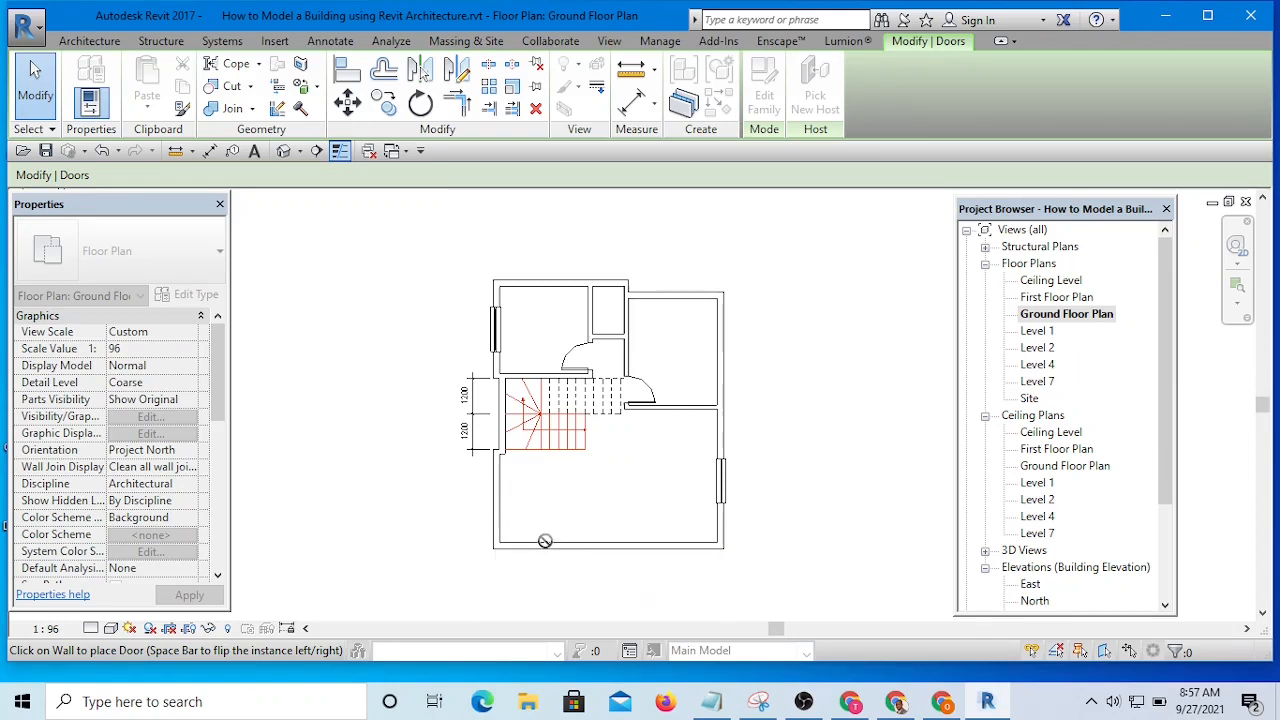
pyautogui.press('Escape')
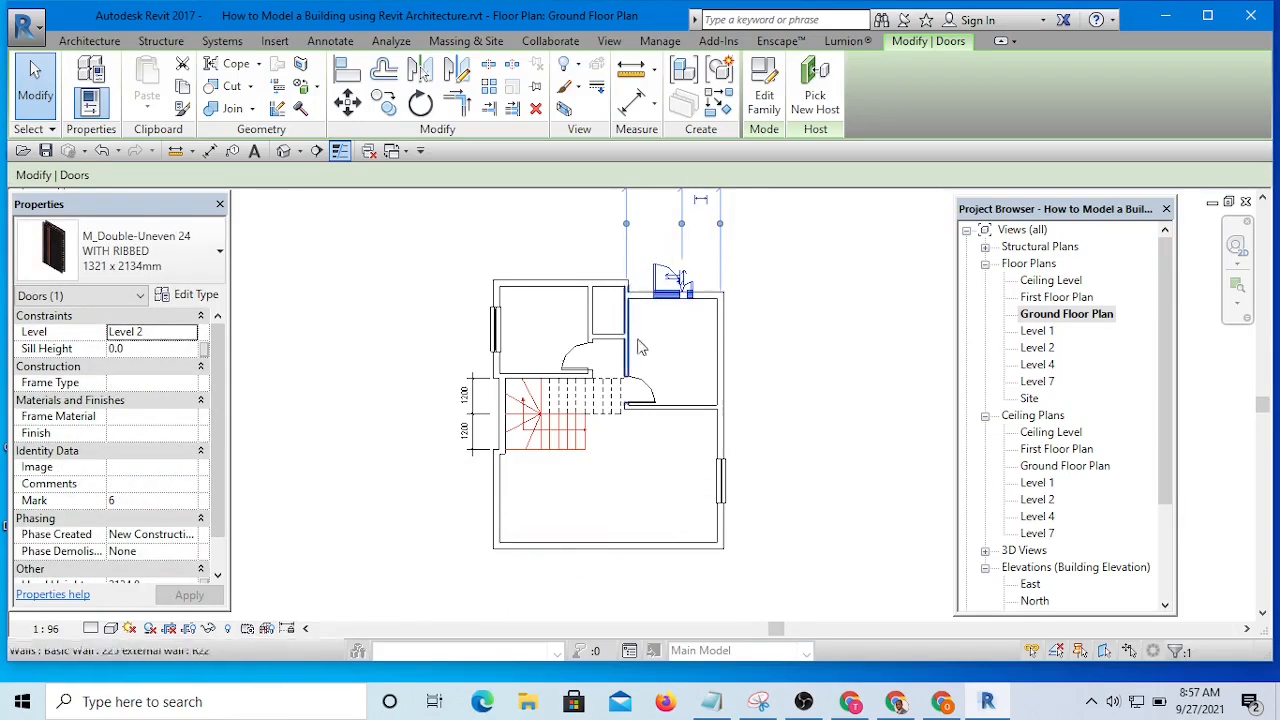
pyautogui.click(796, 263)
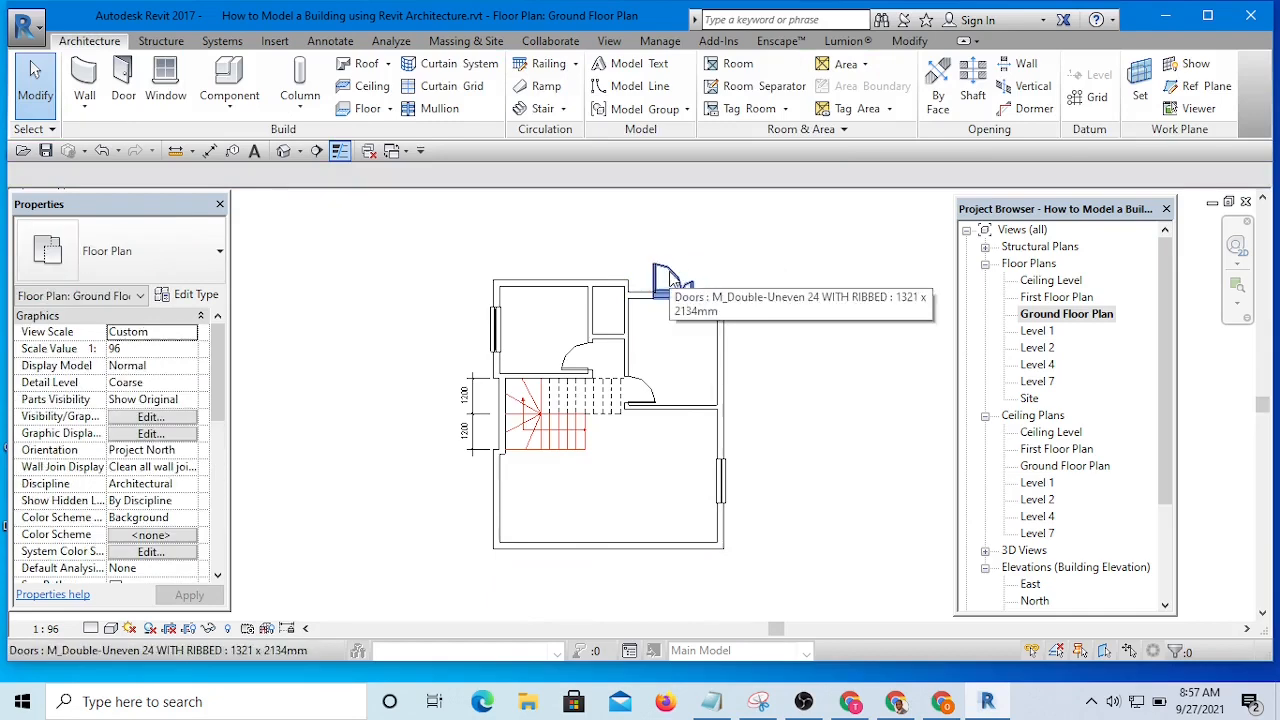
# Place another door of the ribbed double door's type on the front external wall, about 2100 mm from the stair-side corner.
pyautogui.click(670, 274)
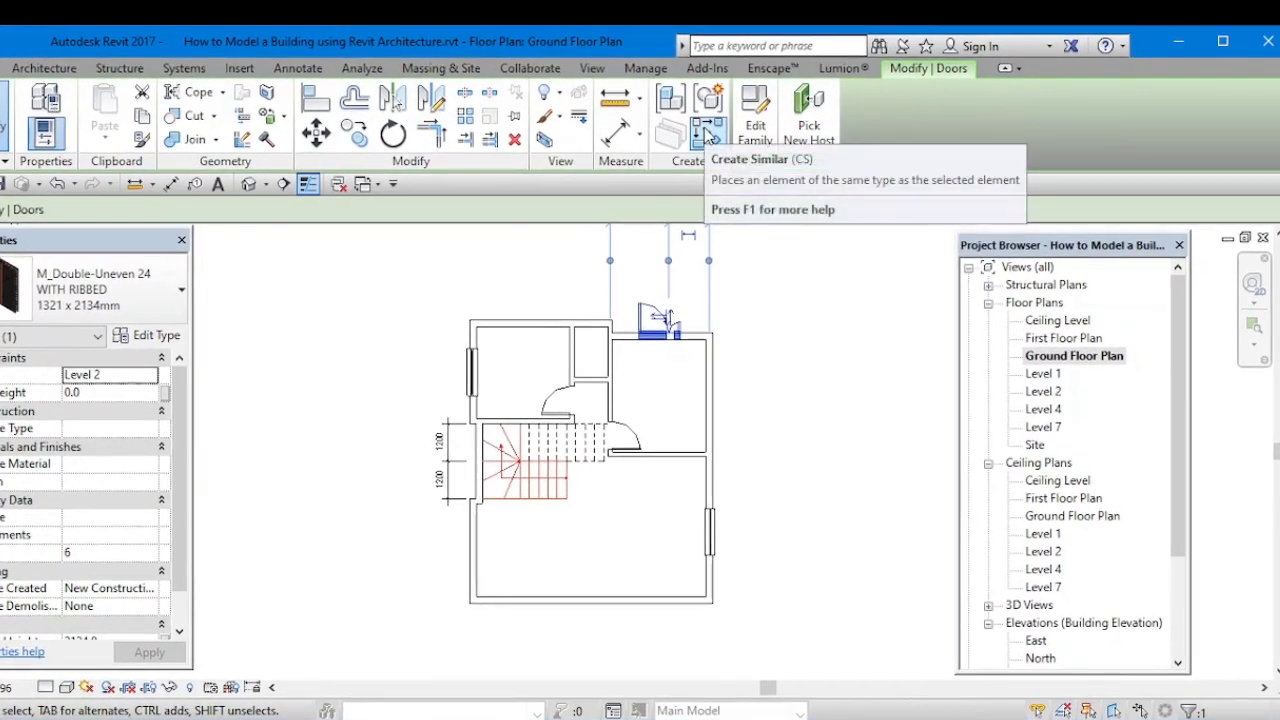
pyautogui.click(706, 135)
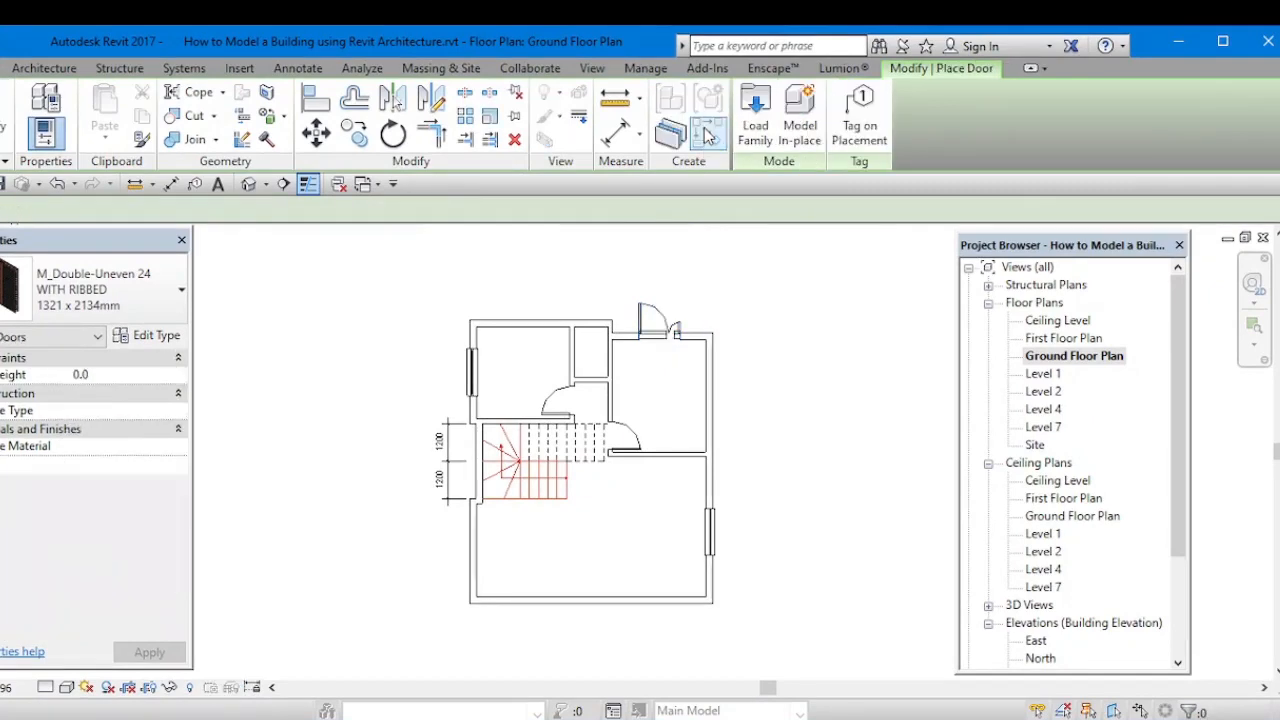
pyautogui.click(529, 598)
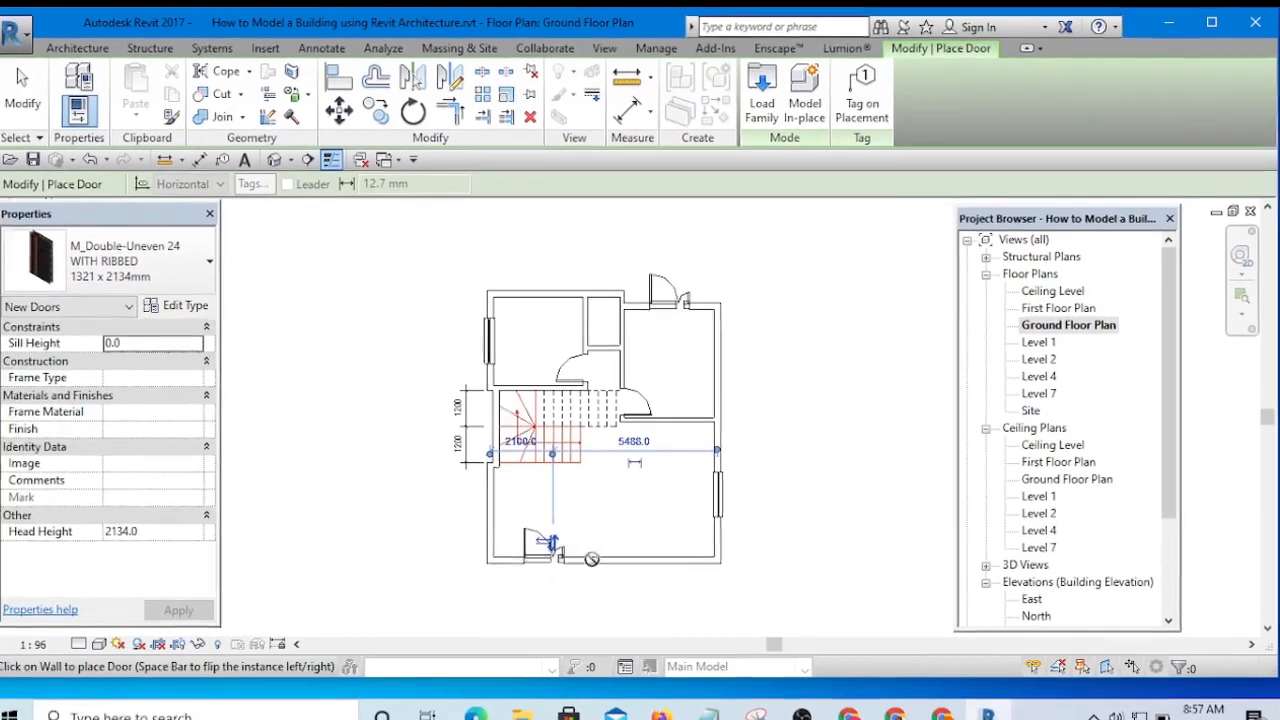
pyautogui.press('Escape')
pyautogui.press('Escape')
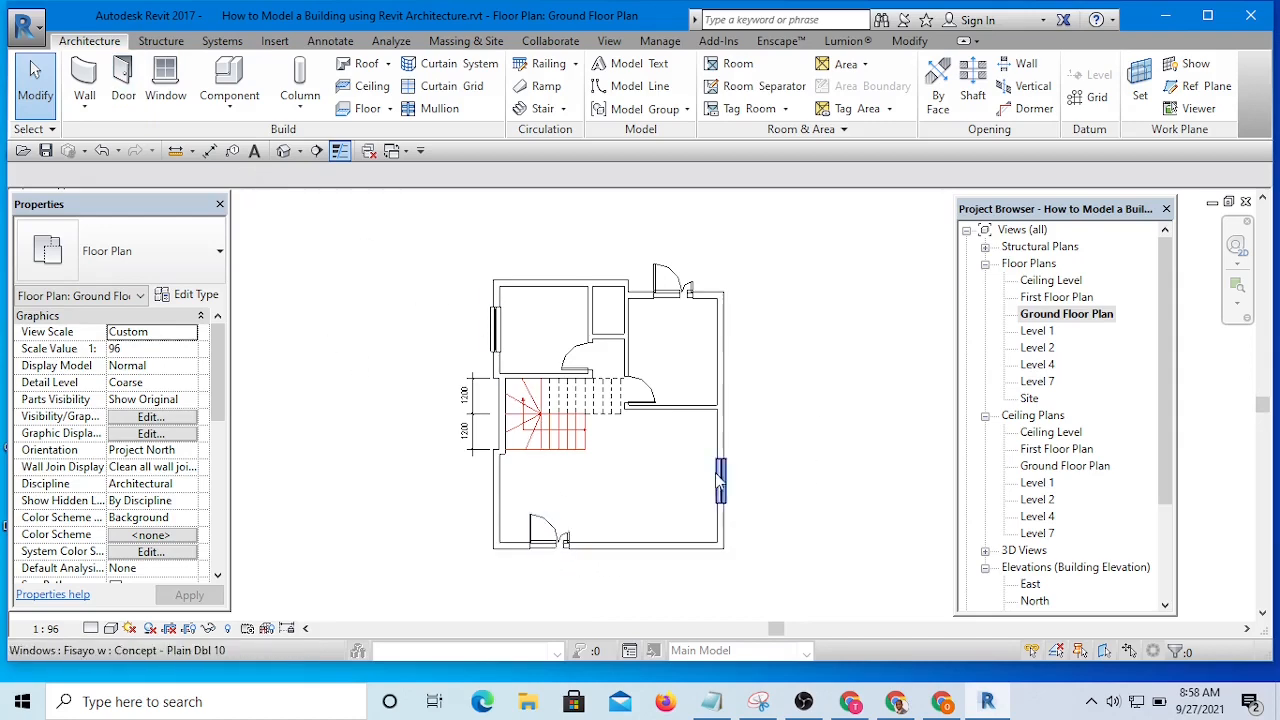
# Delete the M_Double-Uneven 24 WITH RIBBED door from the rear external wall.
pyautogui.scroll(2, 676, 268)
pyautogui.scroll(1, 676, 268)
pyautogui.click(680, 297)
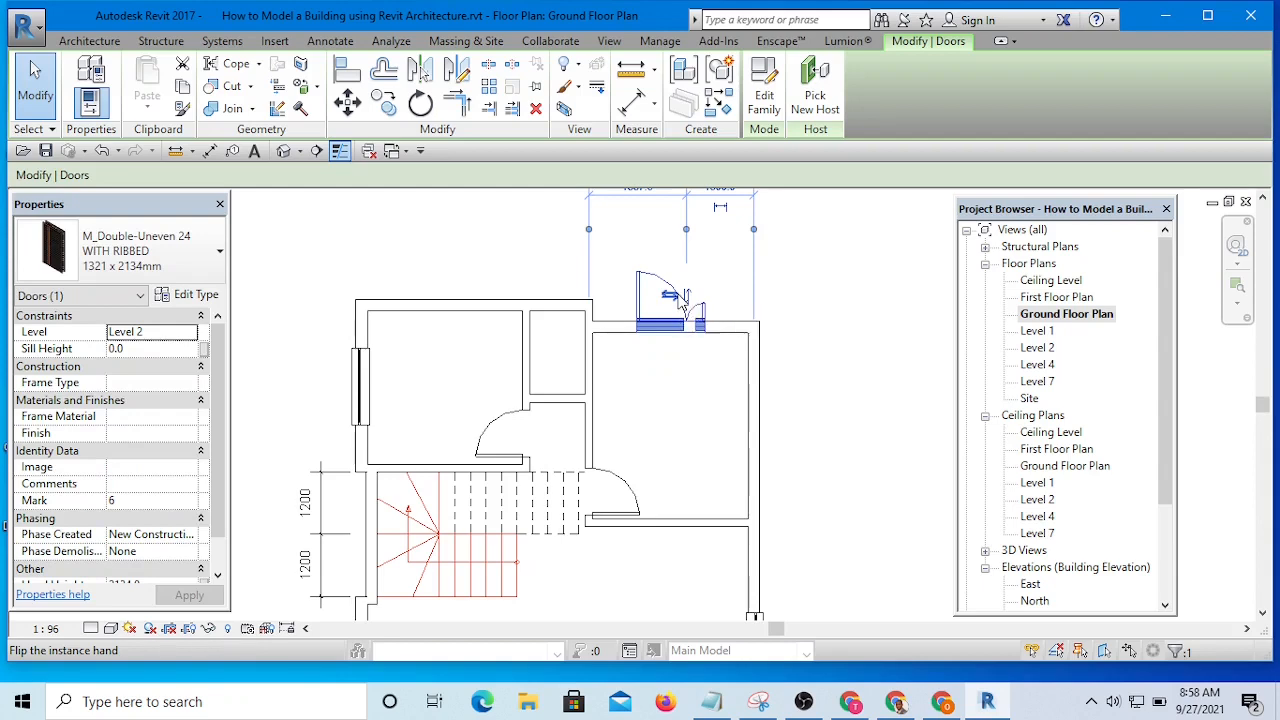
pyautogui.click(678, 296)
pyautogui.press('Escape')
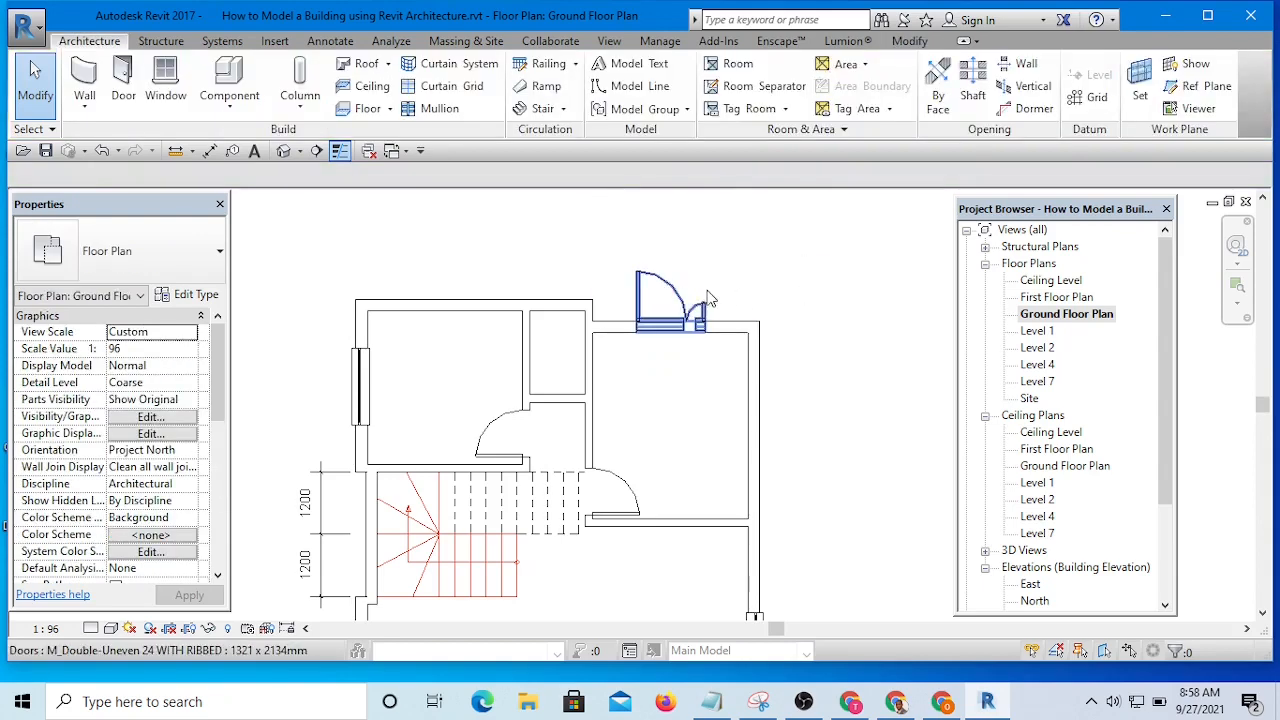
pyautogui.click(682, 305)
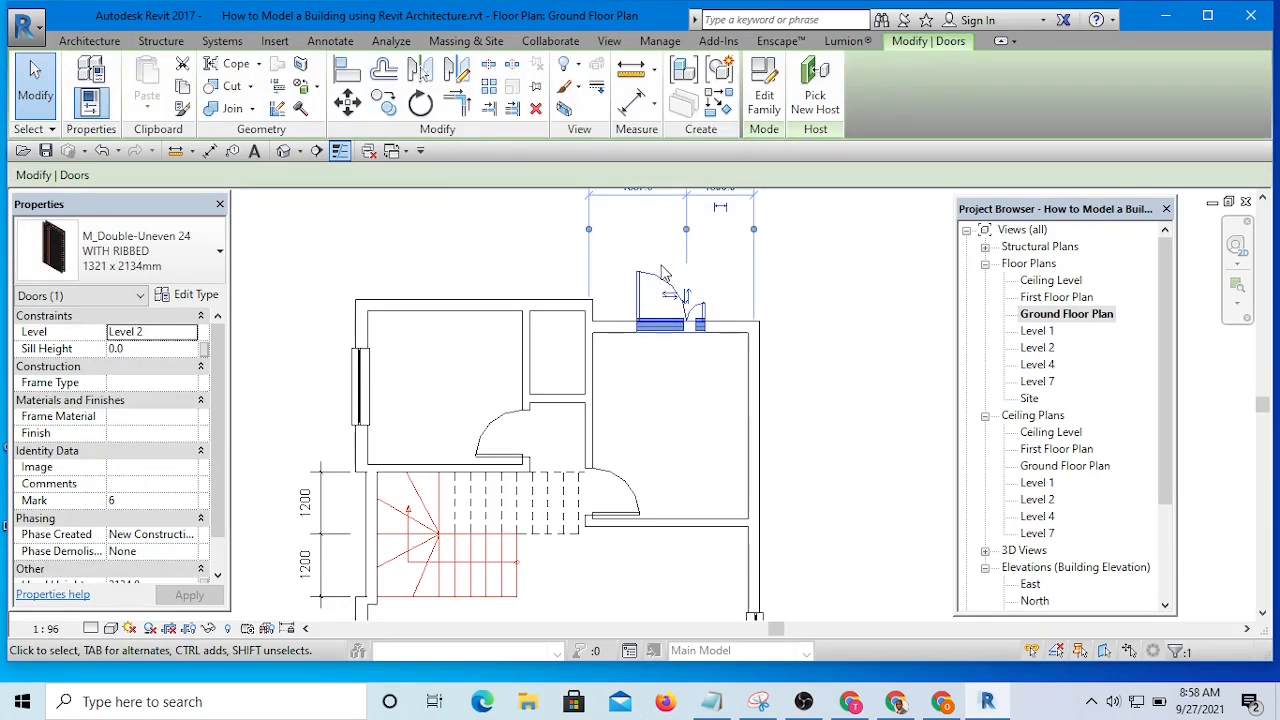
pyautogui.click(536, 108)
pyautogui.scroll(-5, 790, 300)
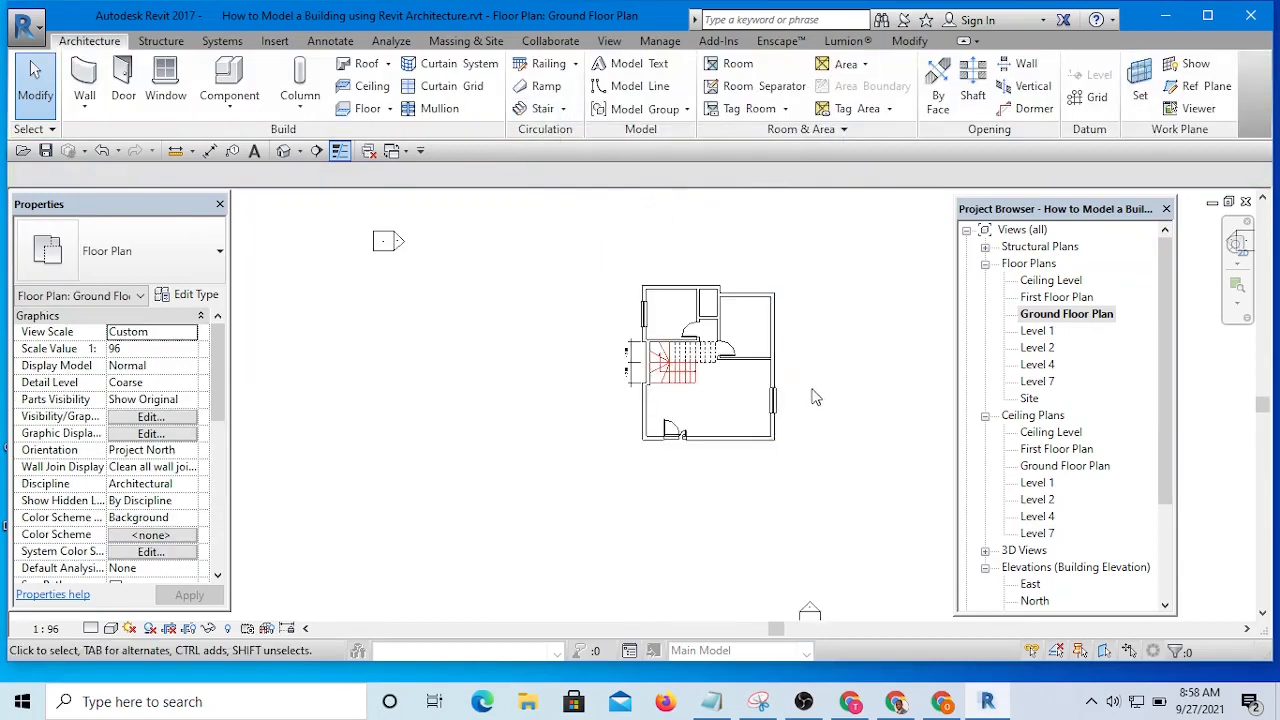
# Examine the ground floor plan around the front entrance door and the external walls.
pyautogui.moveTo(814, 394); pyautogui.dragTo(674, 398, button='middle')
pyautogui.scroll(5, 611, 405)
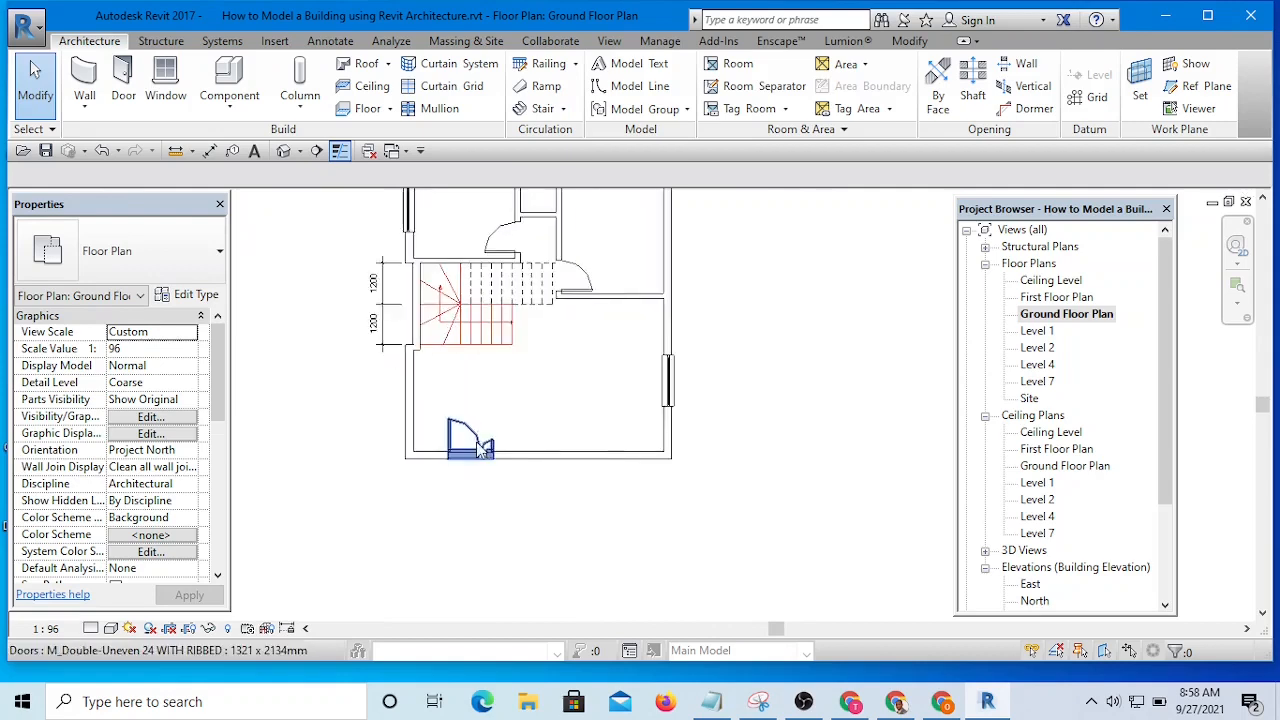
pyautogui.scroll(-2, 584, 415)
pyautogui.scroll(-3, 636, 420)
pyautogui.scroll(2, 709, 363)
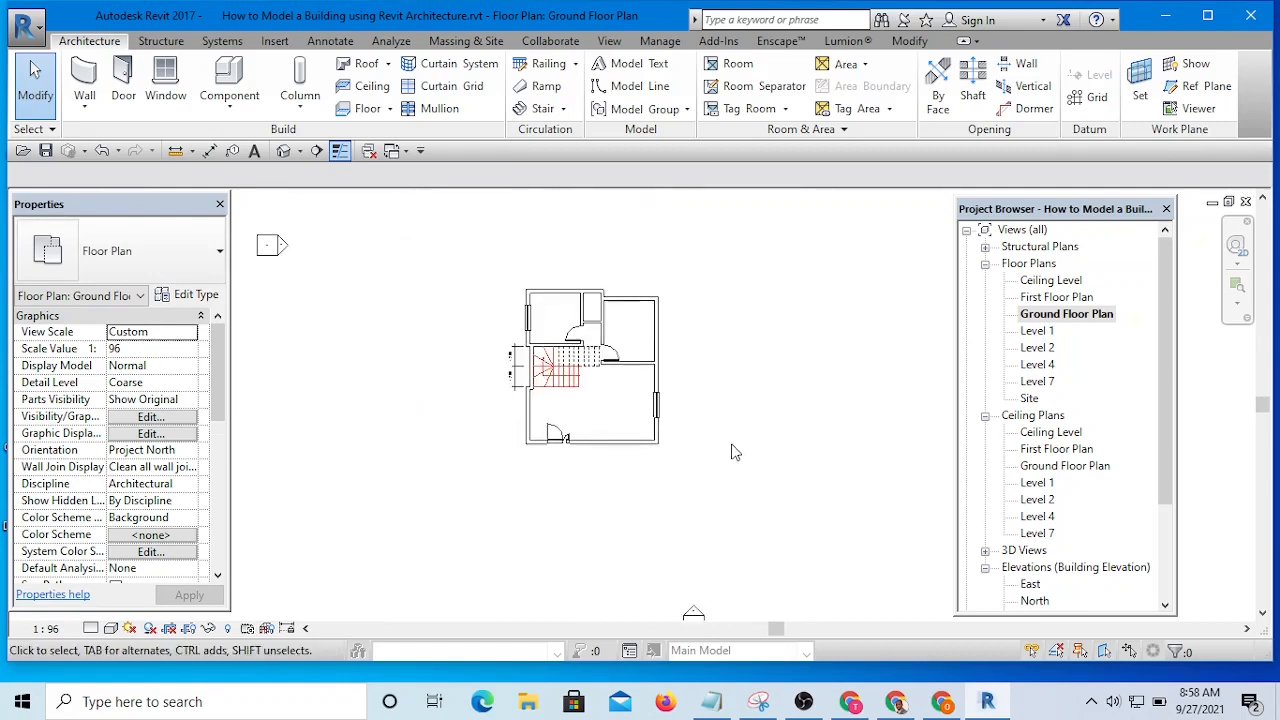
pyautogui.scroll(5, 563, 420)
pyautogui.scroll(-2, 560, 392)
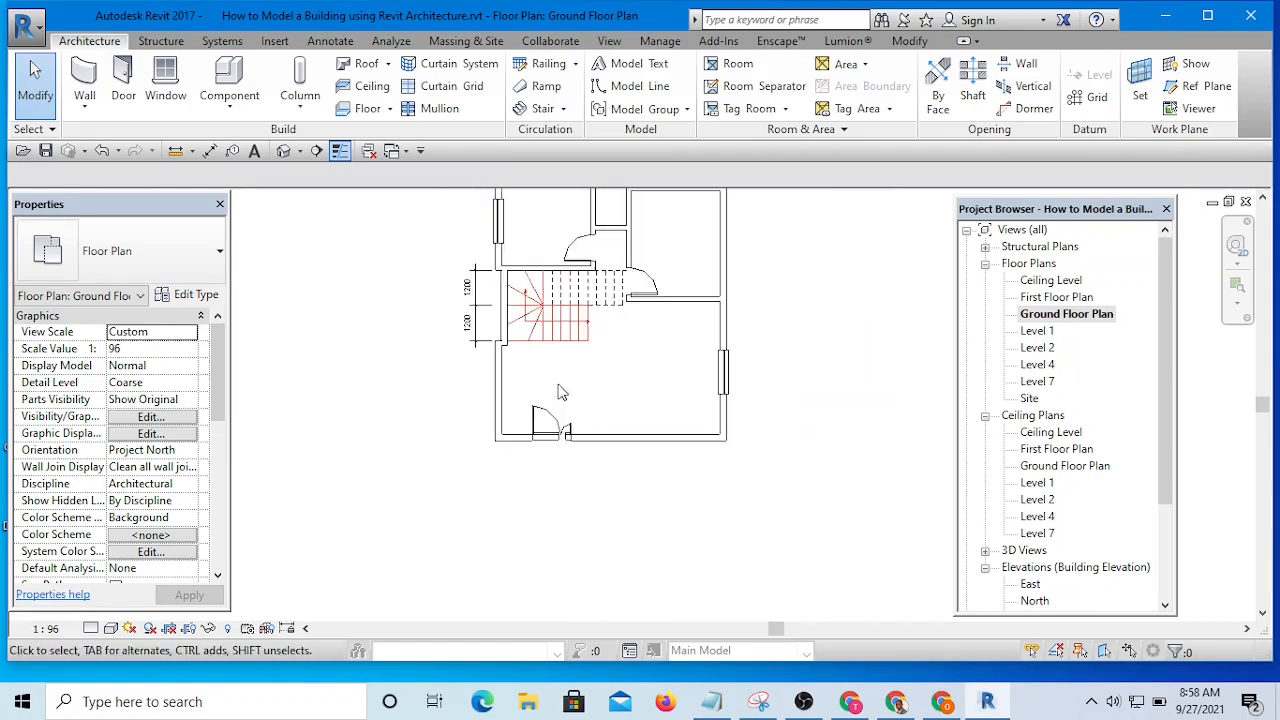
pyautogui.scroll(2, 603, 385)
pyautogui.moveTo(614, 410); pyautogui.dragTo(587, 437, button='middle')
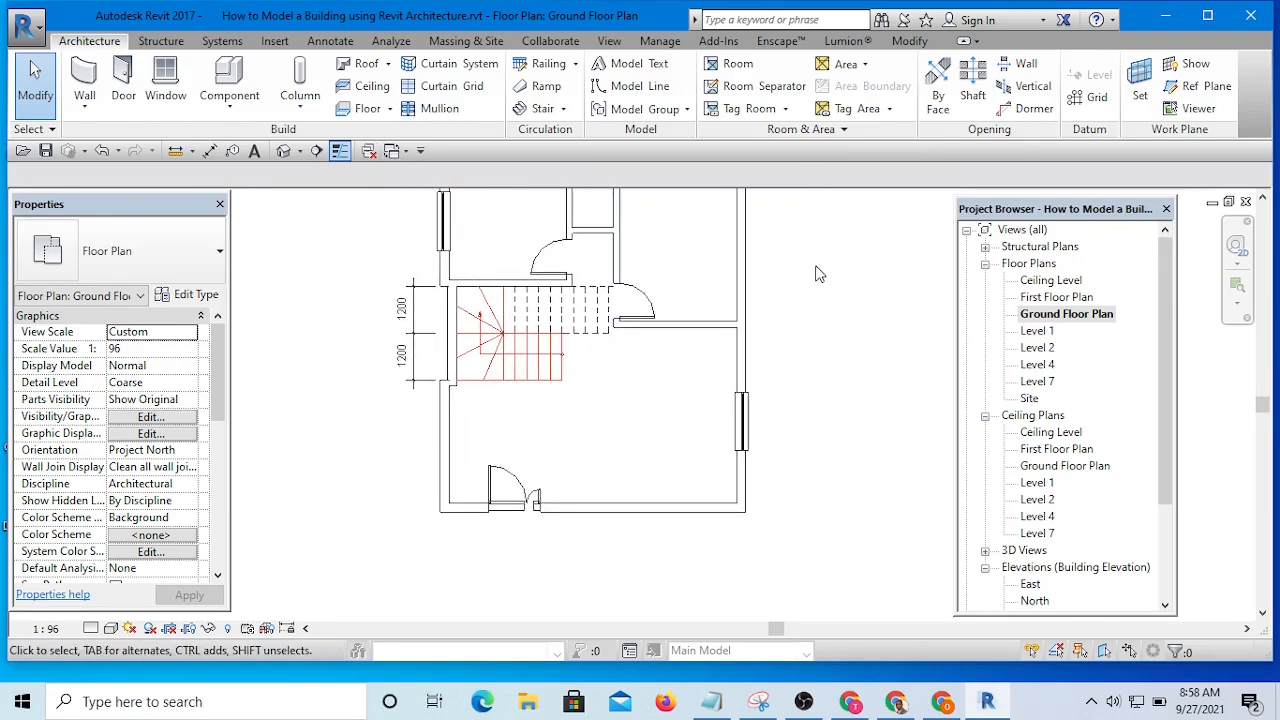
pyautogui.scroll(-1, 760, 330)
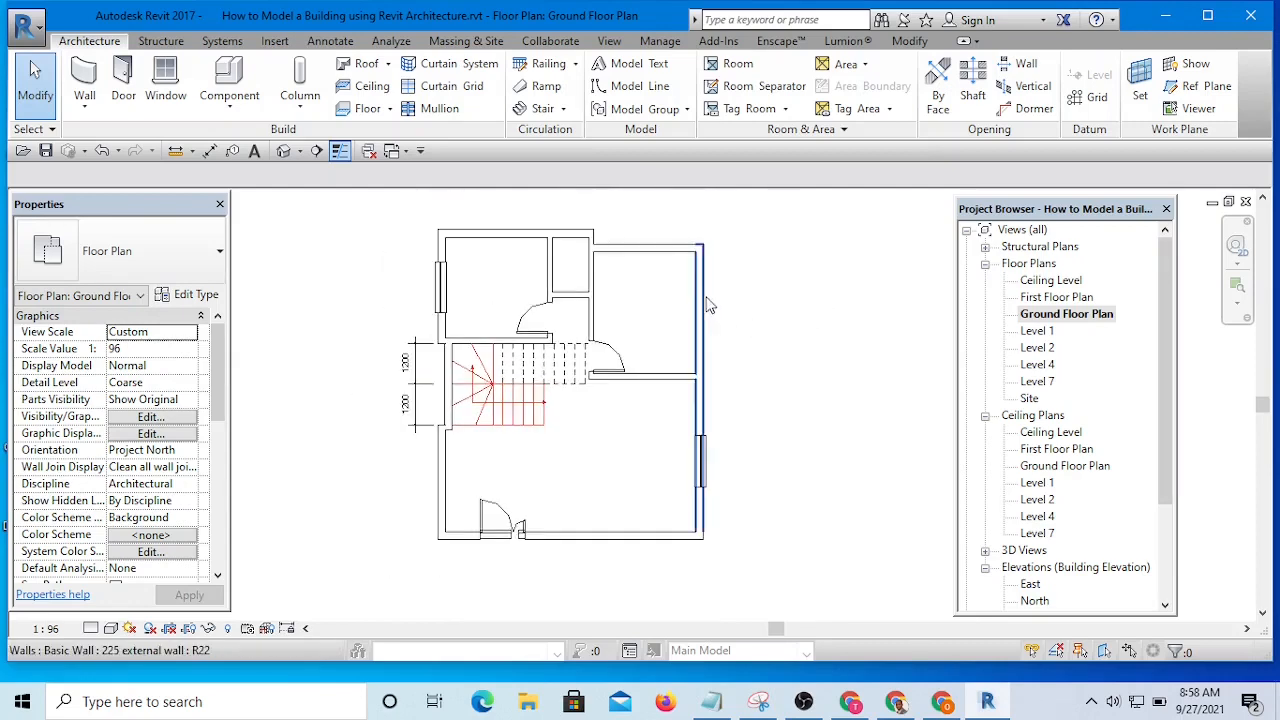
# Switch to the ground floor plan of Pst Peter2.rvt and locate the kitchen's side-wall window.
pyautogui.click(407, 152)
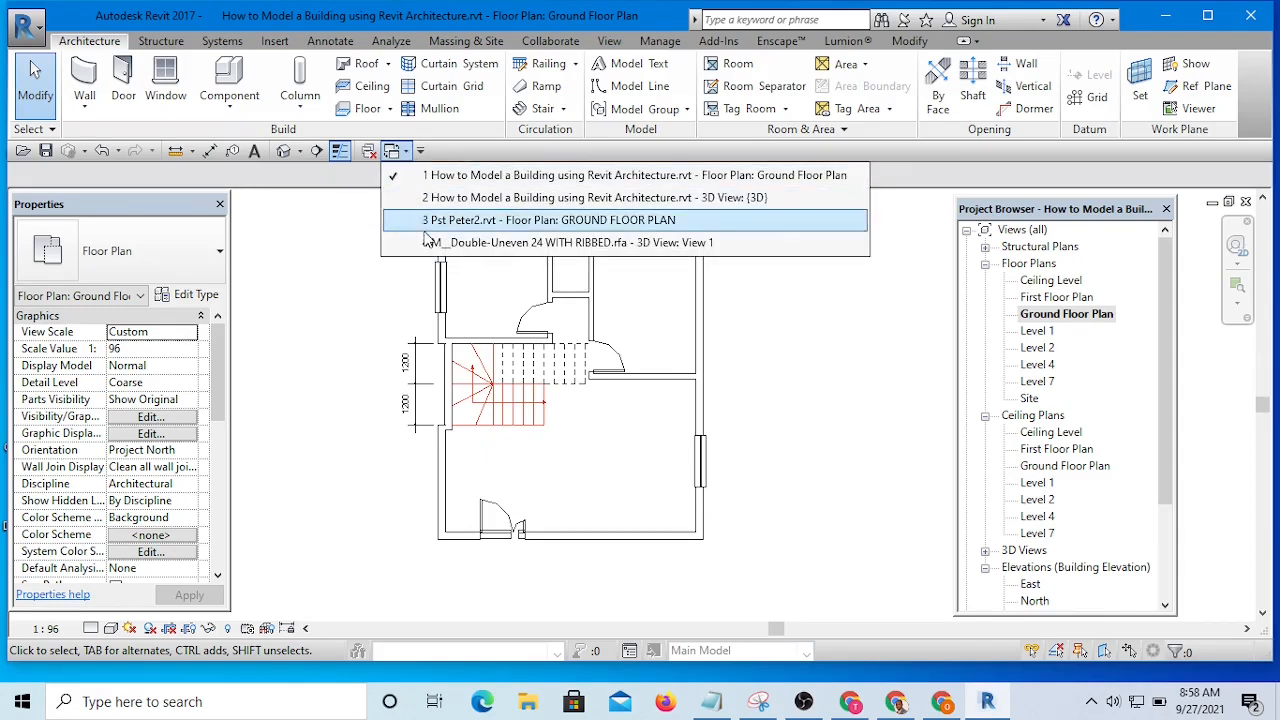
pyautogui.click(478, 220)
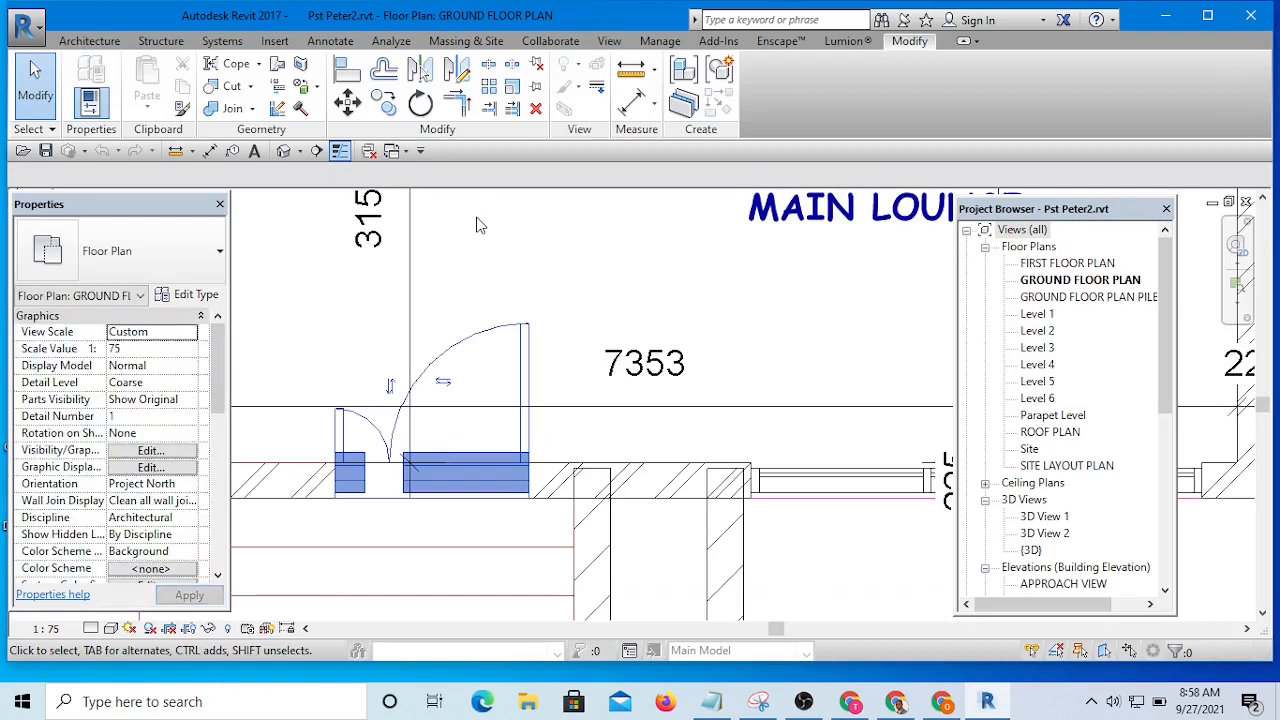
pyautogui.scroll(-8, 566, 352)
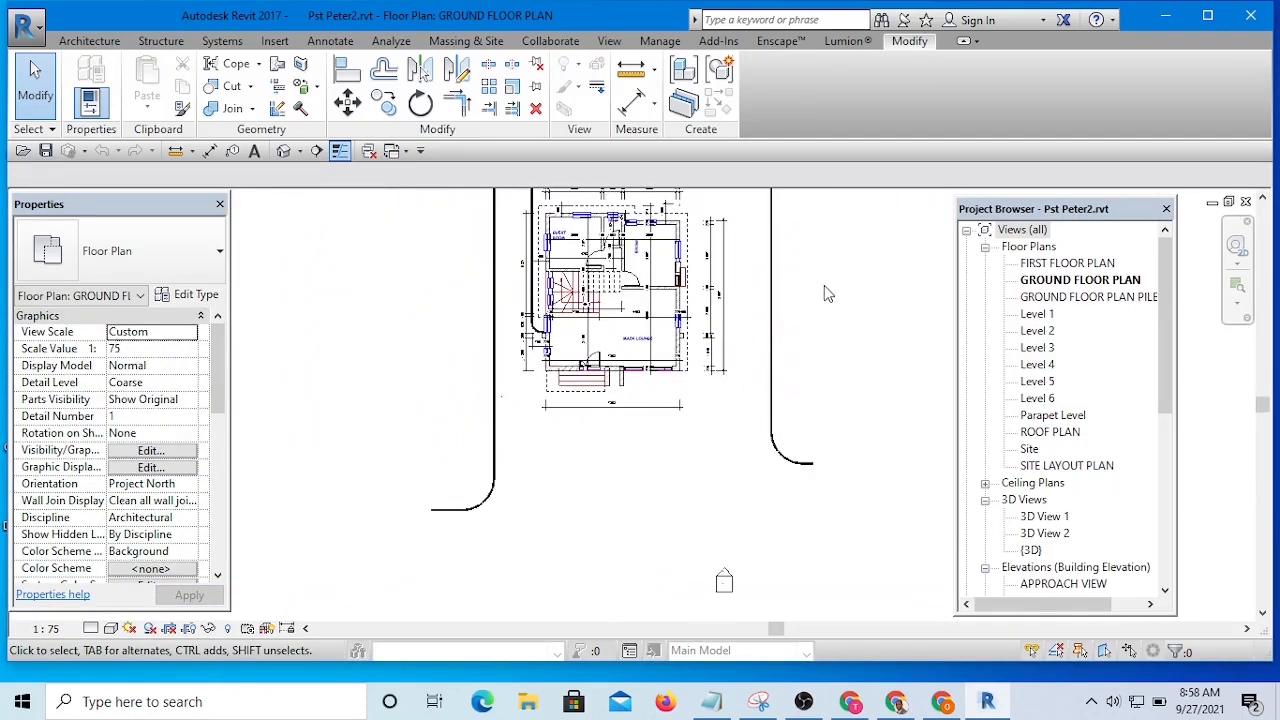
pyautogui.scroll(6, 780, 360)
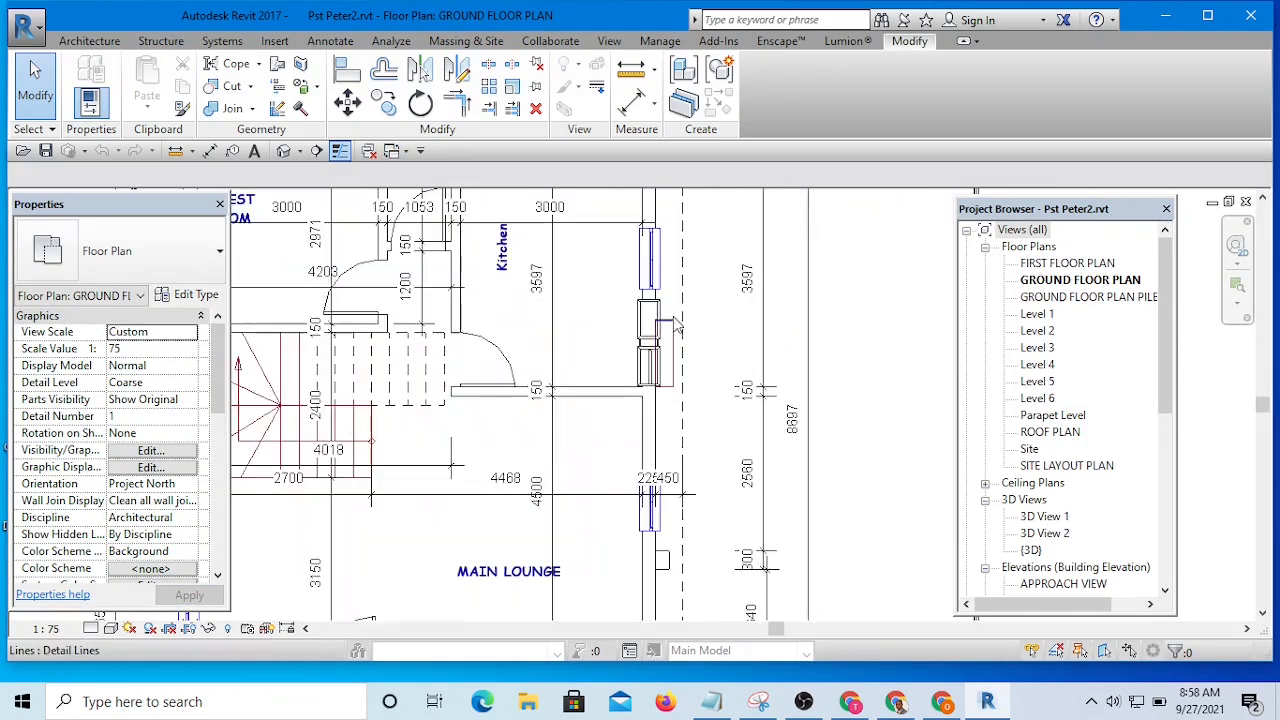
pyautogui.scroll(-4, 675, 325)
pyautogui.scroll(2, 657, 282)
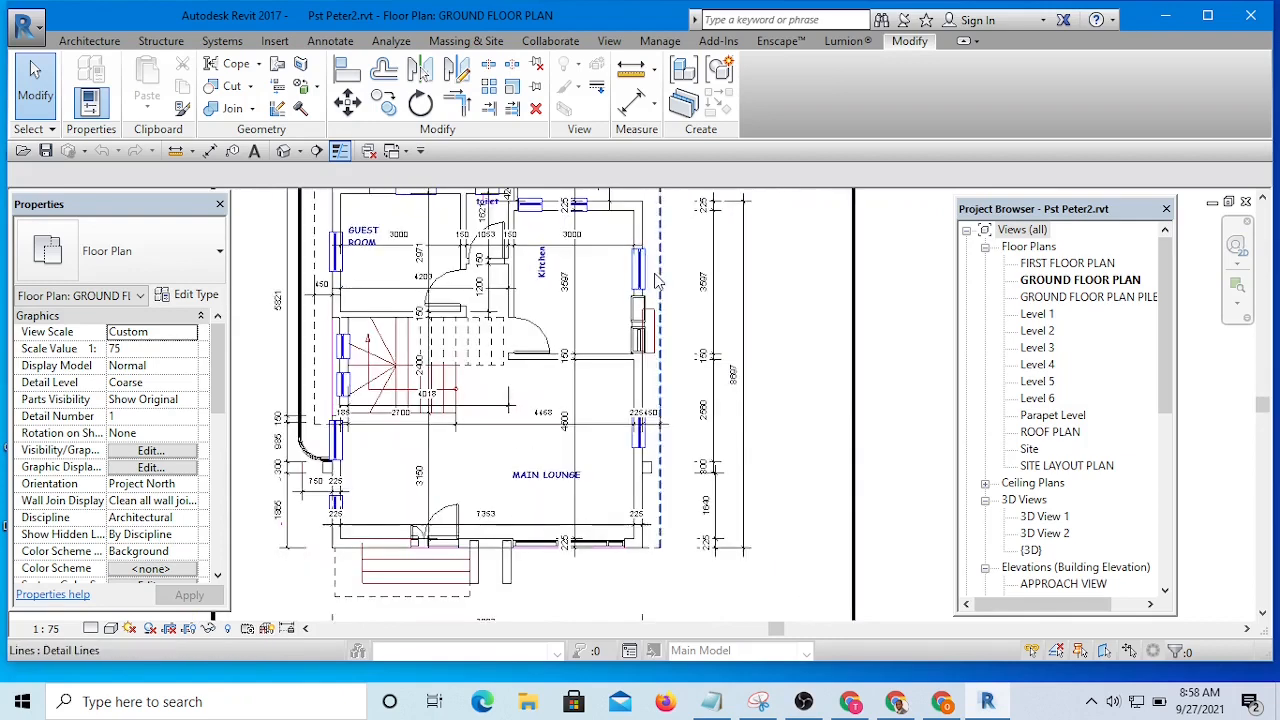
pyautogui.scroll(3, 657, 282)
# Open the family of the kitchen's side-wall window for editing and load it into How to Model a Building using Revit Architecture.rvt only.
pyautogui.click(633, 270)
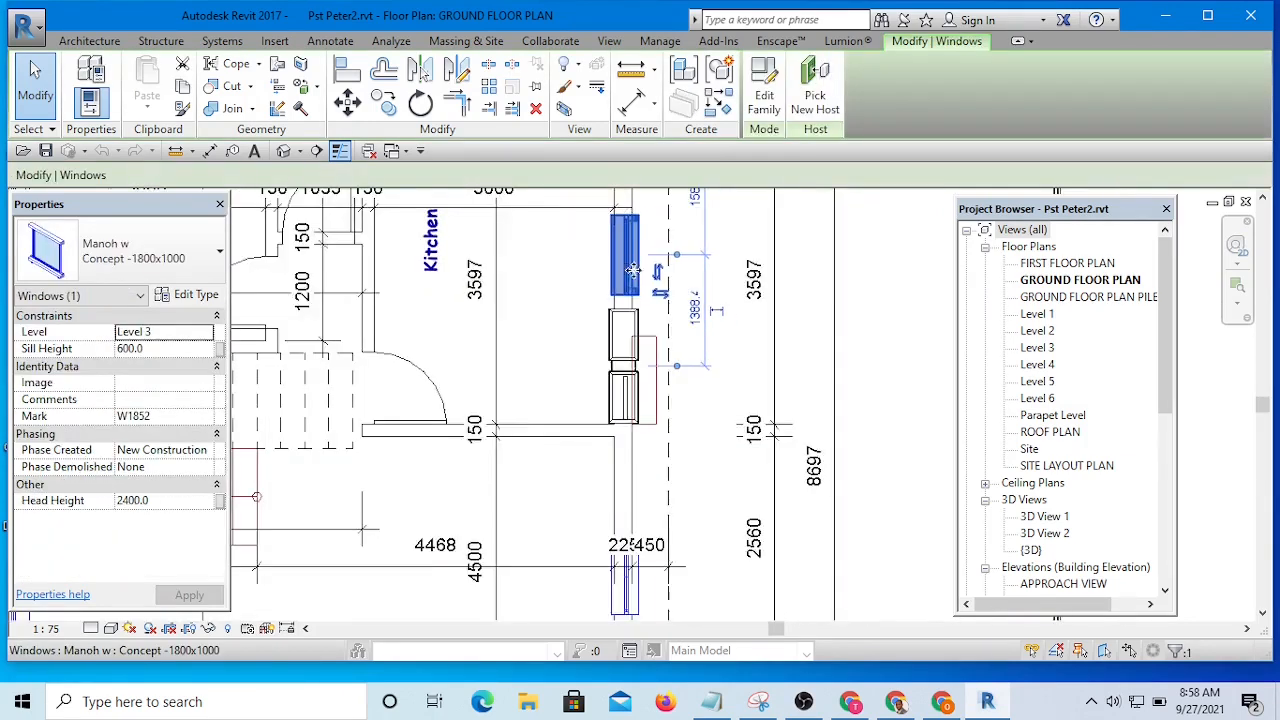
pyautogui.scroll(-5, 633, 270)
pyautogui.moveTo(573, 250); pyautogui.dragTo(585, 322, button='middle')
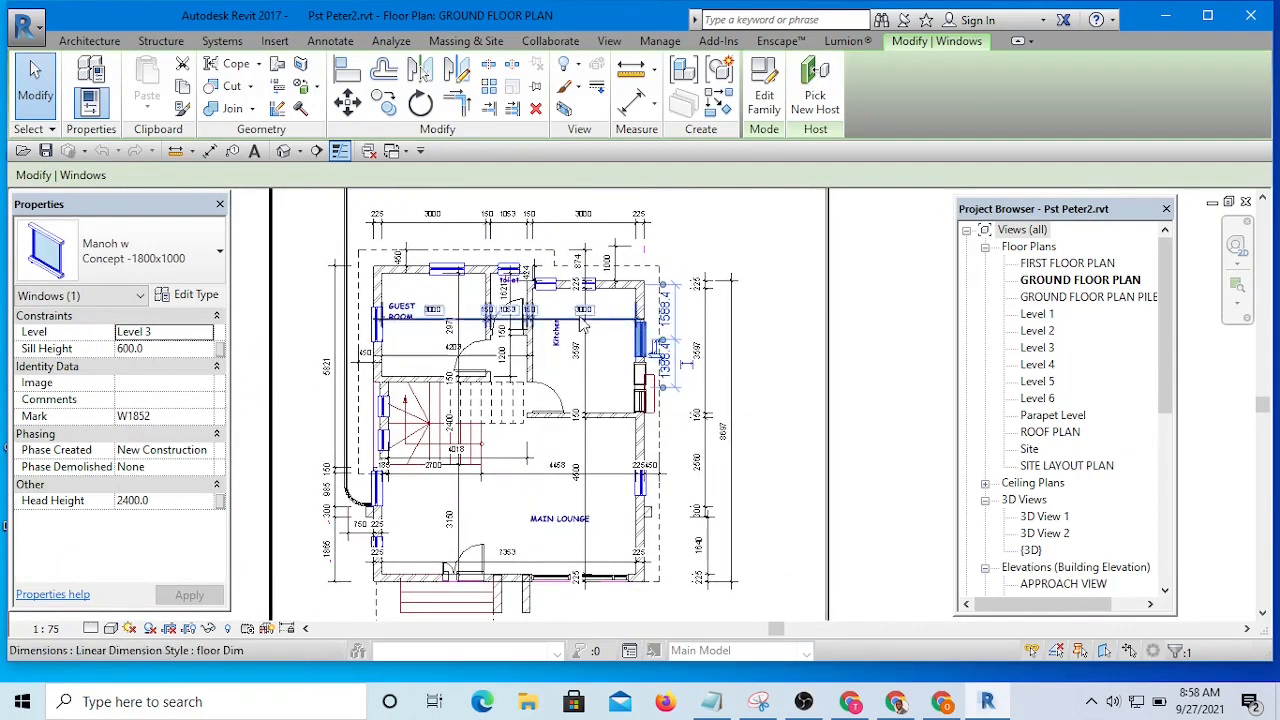
pyautogui.moveTo(640, 355); pyautogui.dragTo(610, 315, button='middle')
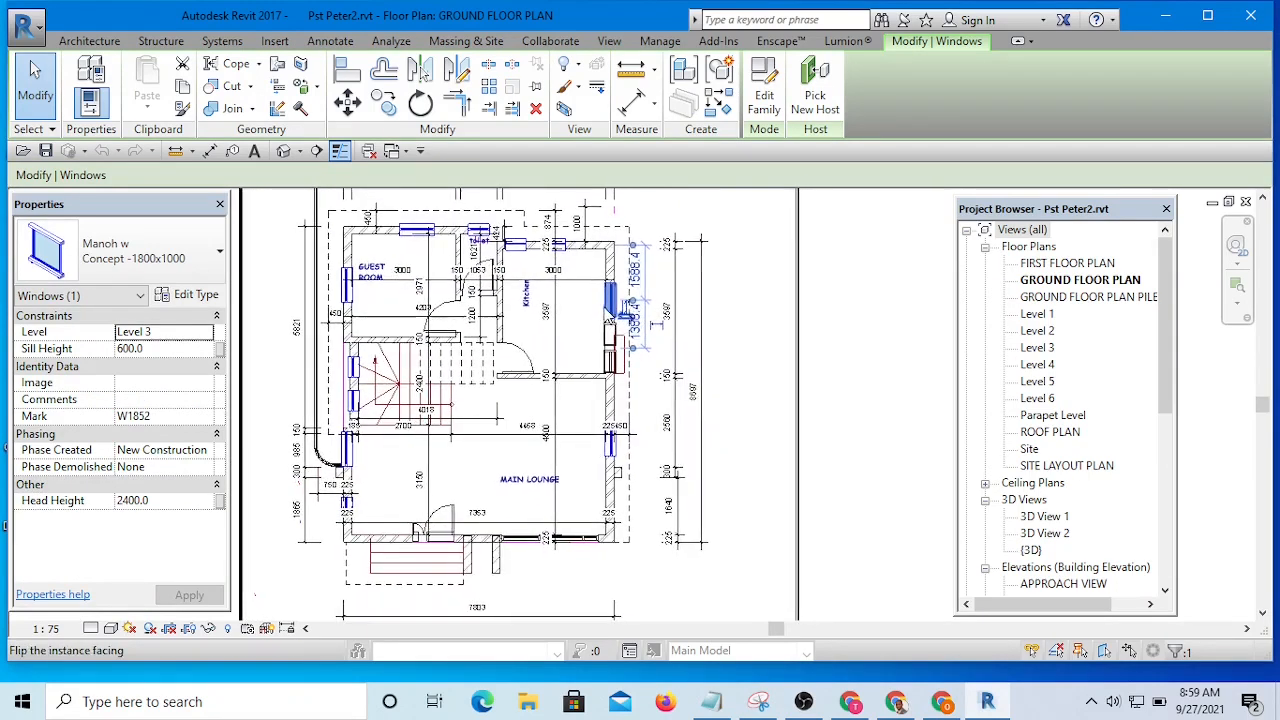
pyautogui.scroll(4, 610, 312)
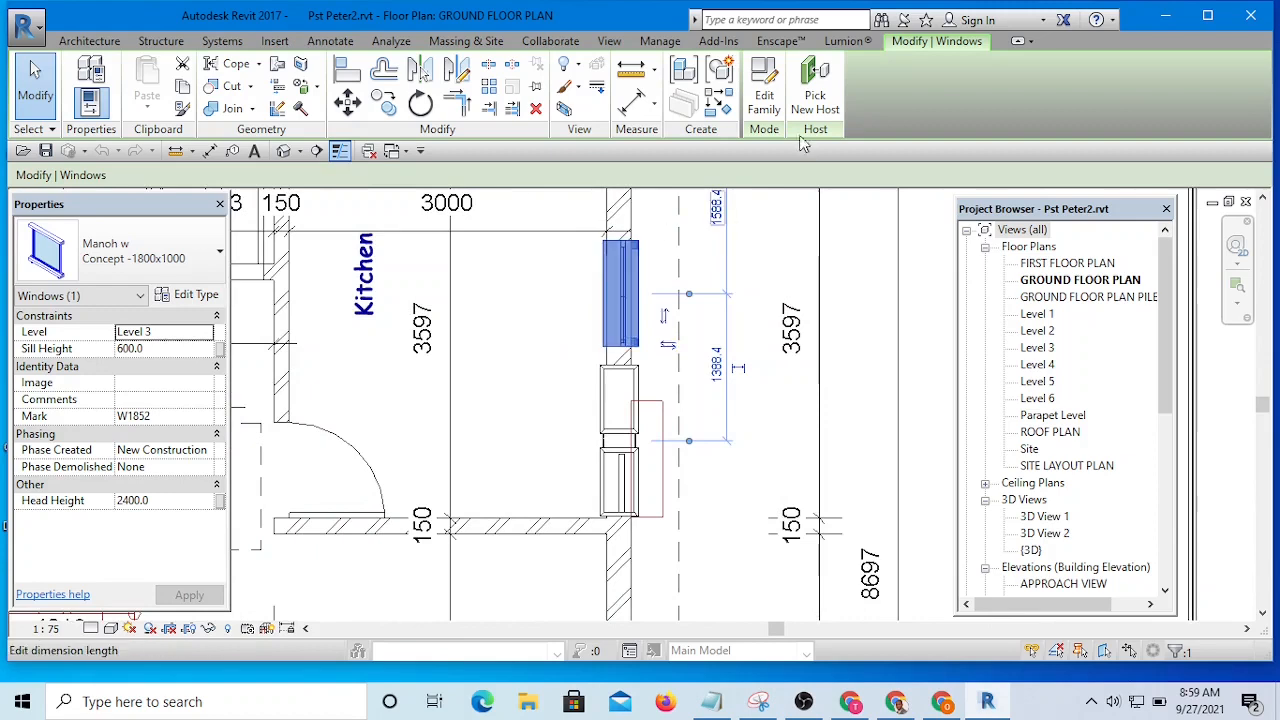
pyautogui.click(762, 103)
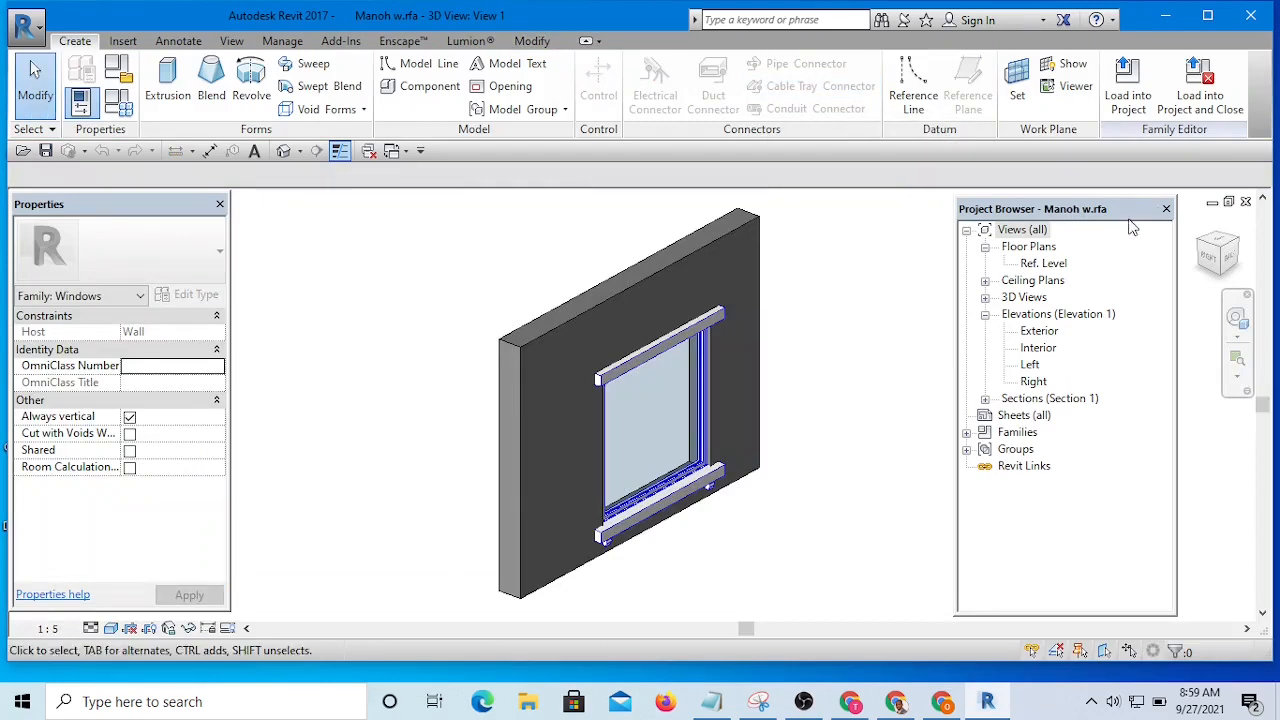
pyautogui.click(1130, 100)
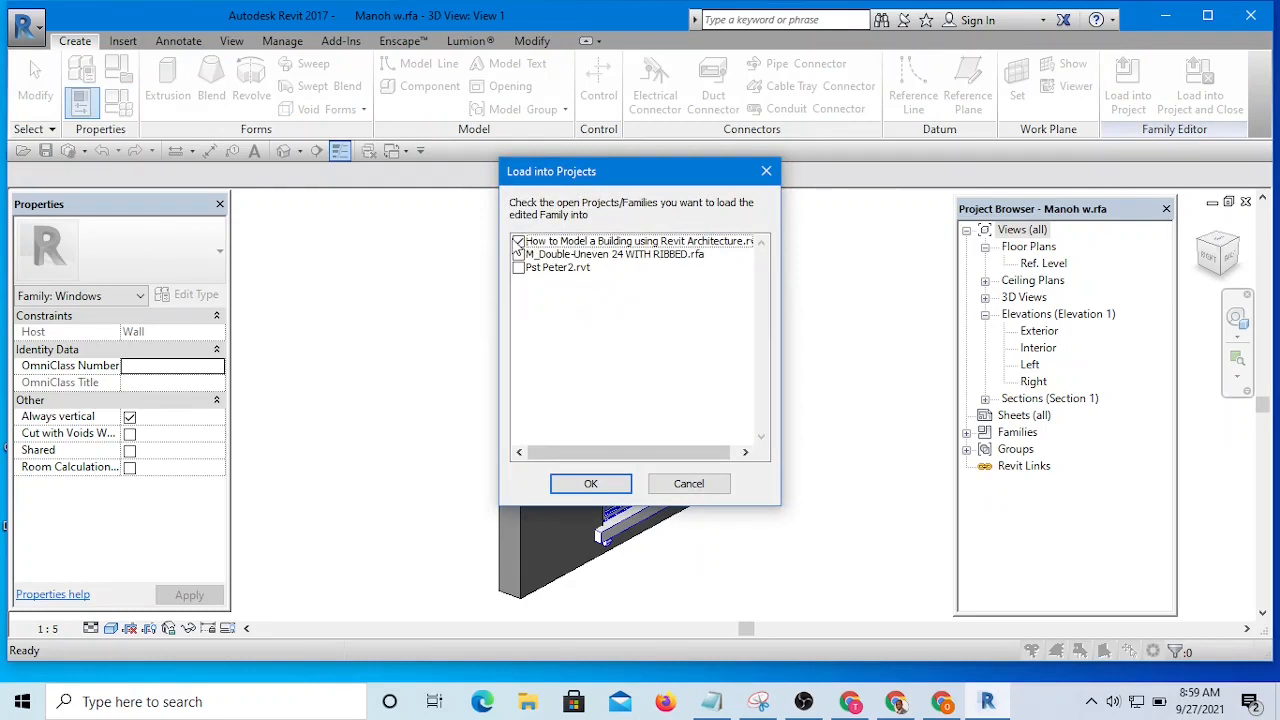
pyautogui.click(585, 484)
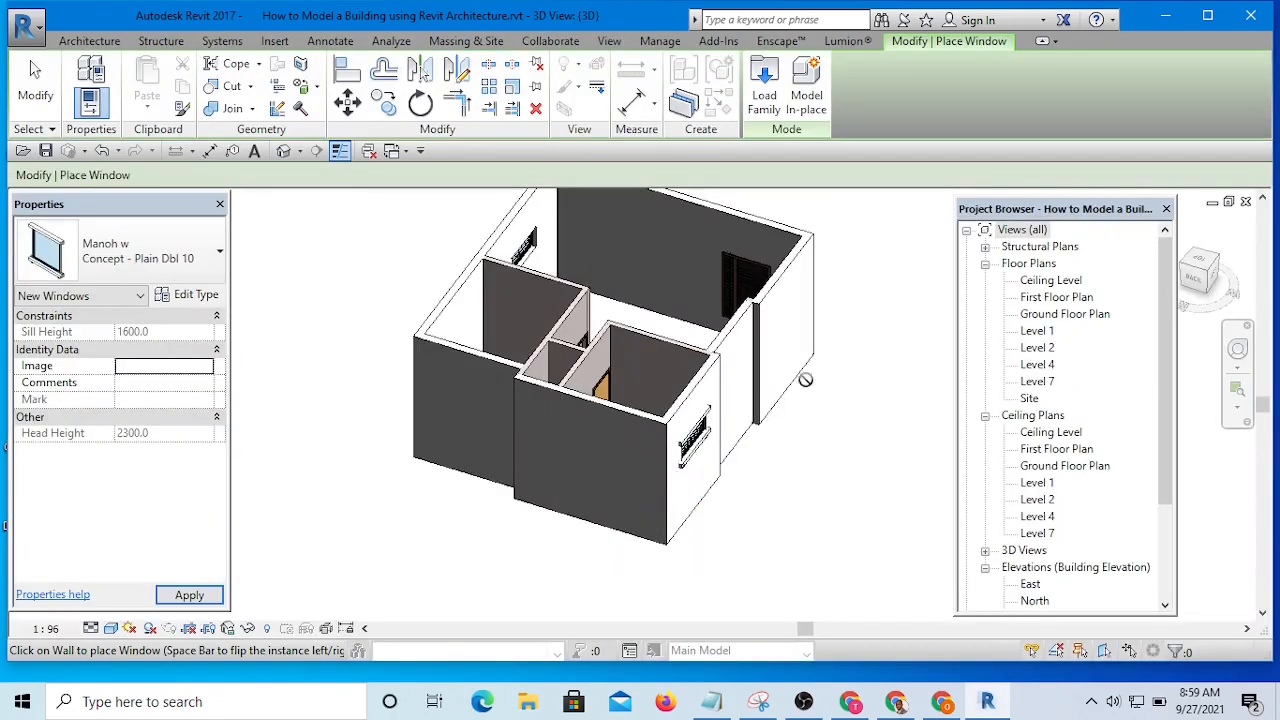
# Place a Manoh w Concept - Plain Dbl 10 window on the short lounge-side external wall, about 1000 mm from the stair recess.
pyautogui.scroll(3, 790, 345)
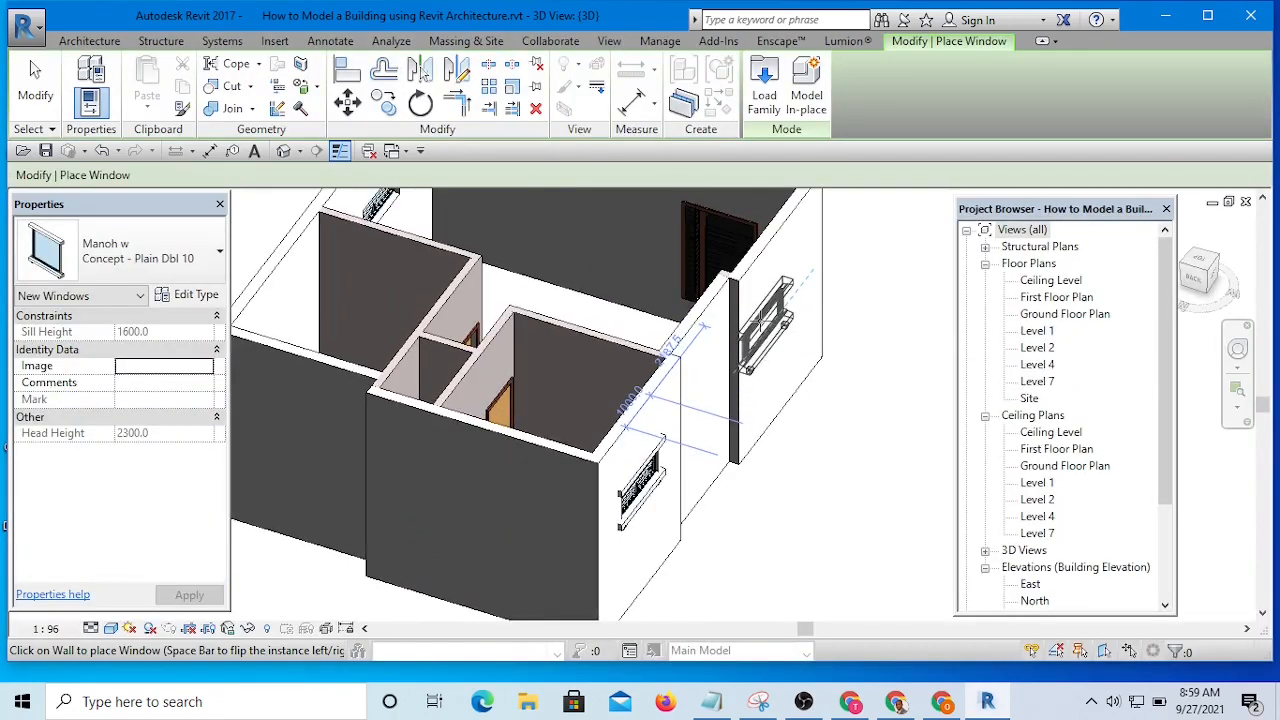
pyautogui.press('Escape')
pyautogui.press('Escape')
# Rehost the misplaced Manoh w window on the opposite external wall beside the Fisayo w window, about 1300 mm from the corner.
pyautogui.scroll(-4, 866, 380)
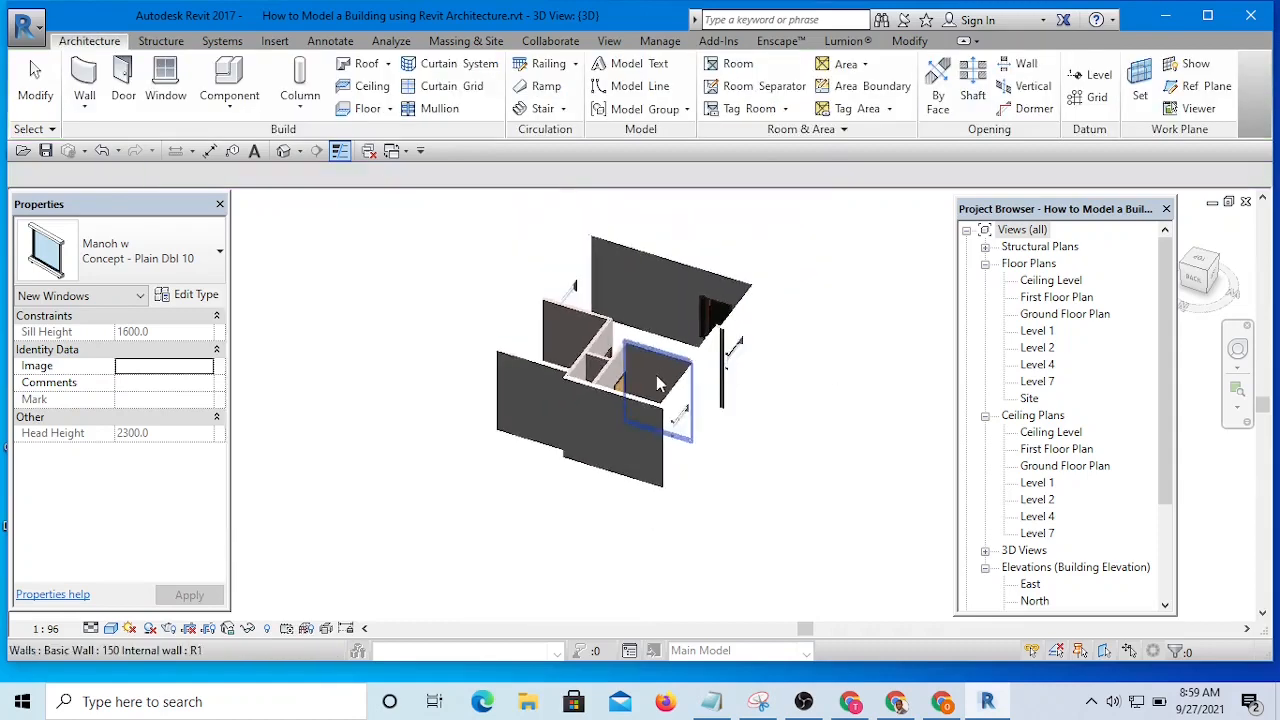
pyautogui.keyDown('shift'); pyautogui.moveTo(763, 440); pyautogui.dragTo(792, 382, button='middle'); pyautogui.keyUp('shift')
pyautogui.click(797, 380)
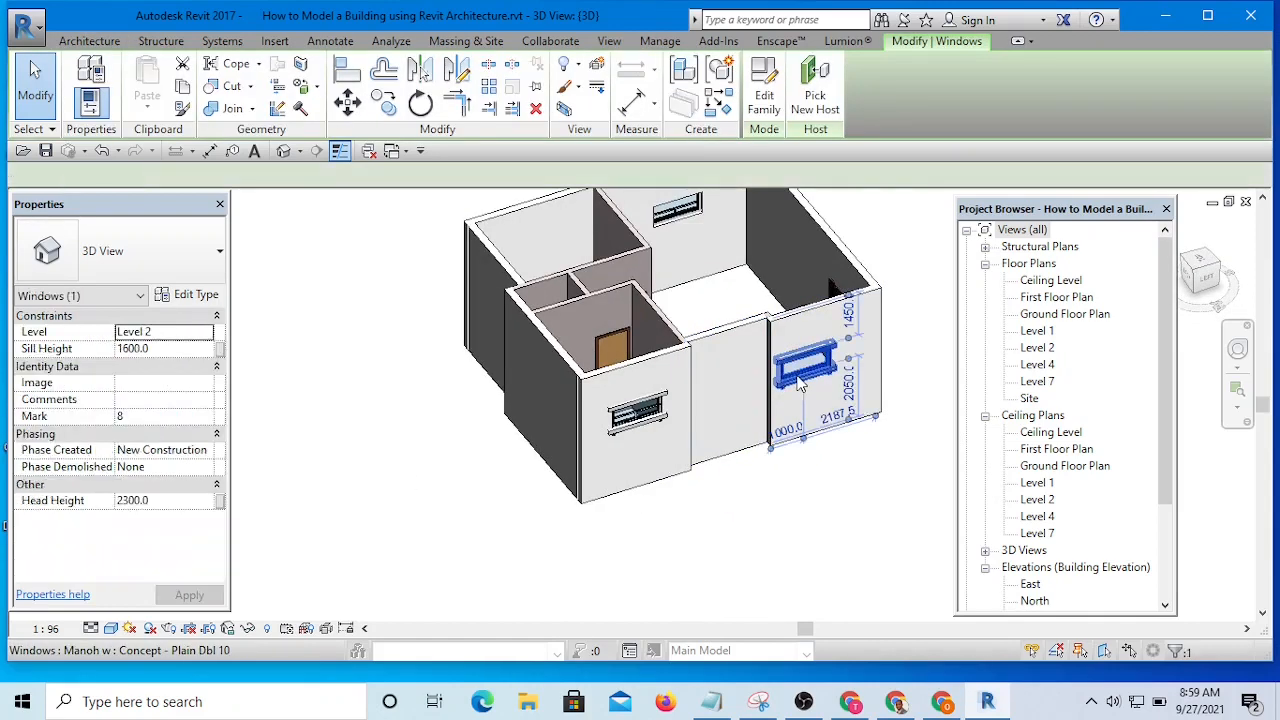
pyautogui.click(812, 95)
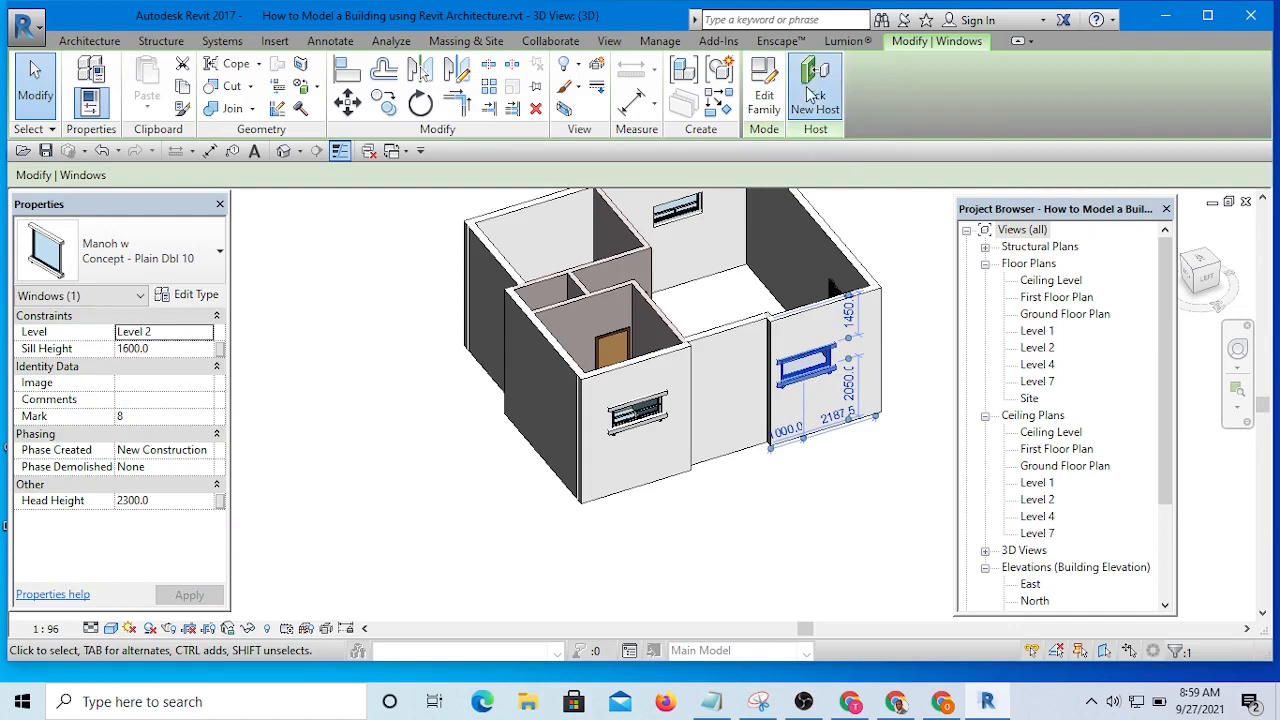
pyautogui.keyDown('shift'); pyautogui.moveTo(830, 320); pyautogui.dragTo(470, 430, button='middle'); pyautogui.keyUp('shift')
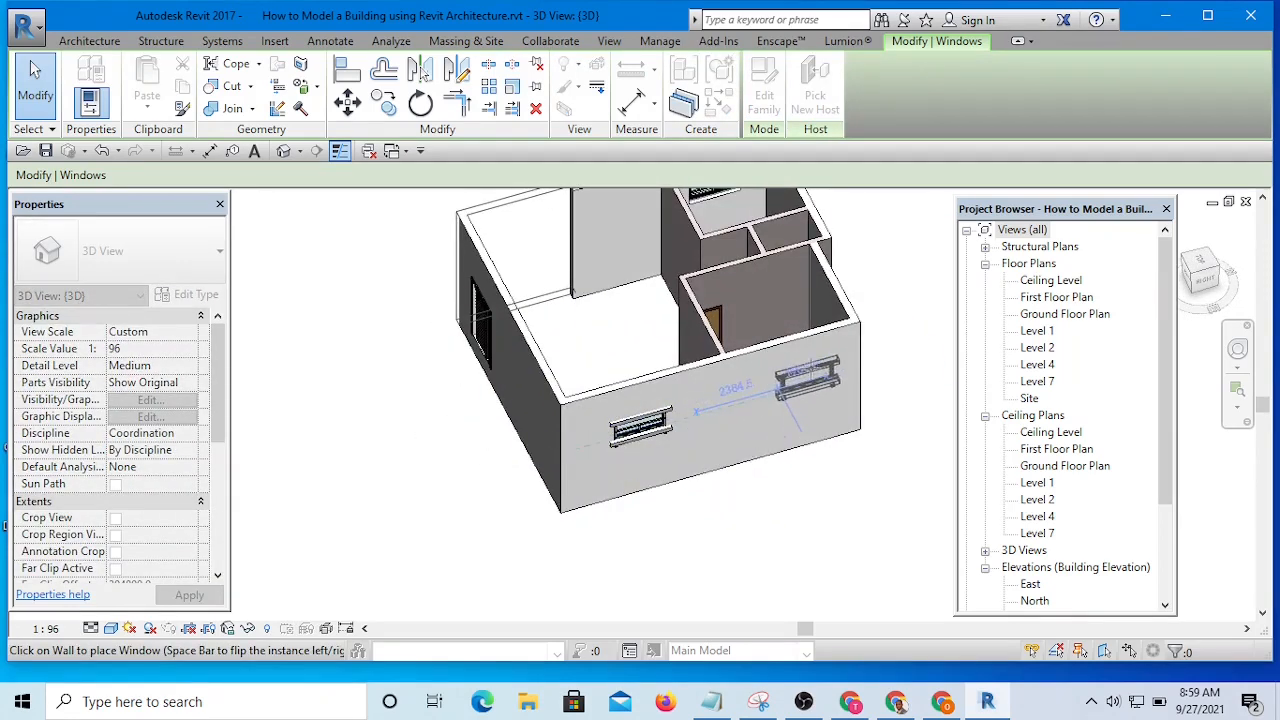
pyautogui.click(810, 378)
pyautogui.click(855, 492)
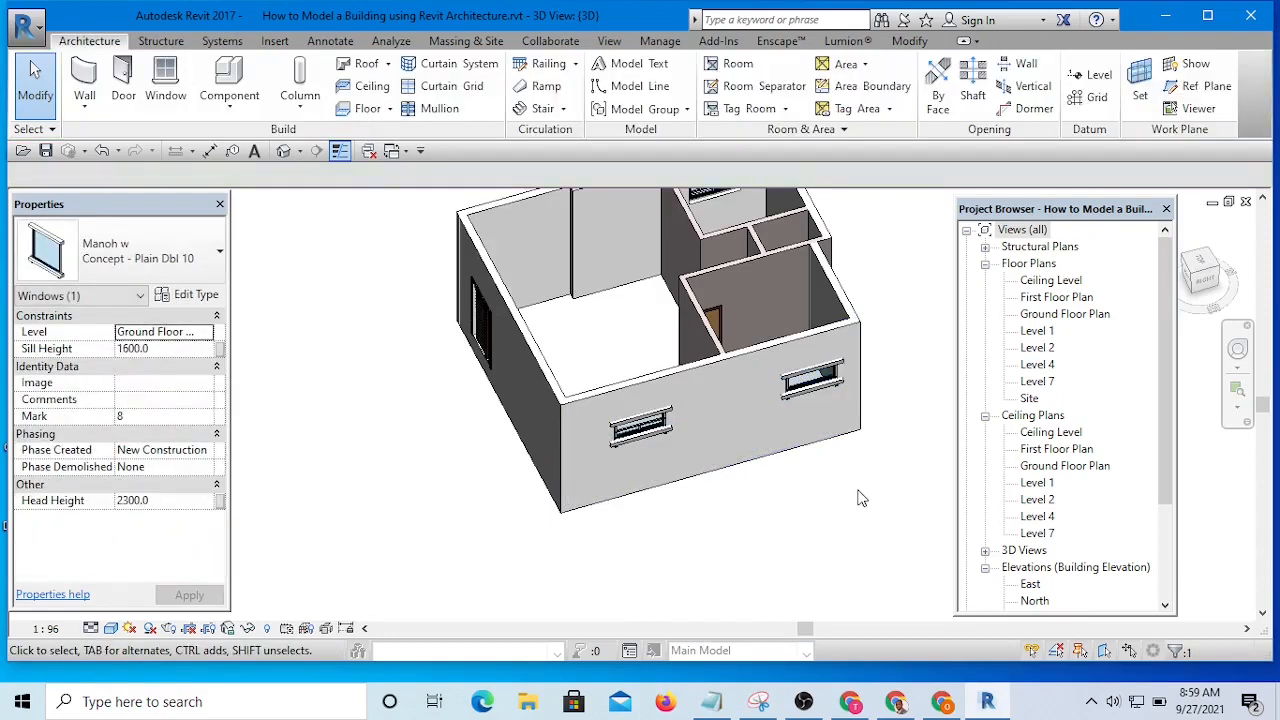
# Duplicate the rehosted Manoh w window's type as Concept - Plain Dbl 1500x1000.
pyautogui.scroll(3, 809, 342)
pyautogui.moveTo(829, 423); pyautogui.dragTo(652, 409, button='middle')
pyautogui.keyDown('shift'); pyautogui.moveTo(765, 504); pyautogui.dragTo(824, 380, button='middle'); pyautogui.keyUp('shift')
pyautogui.scroll(-3, 829, 468)
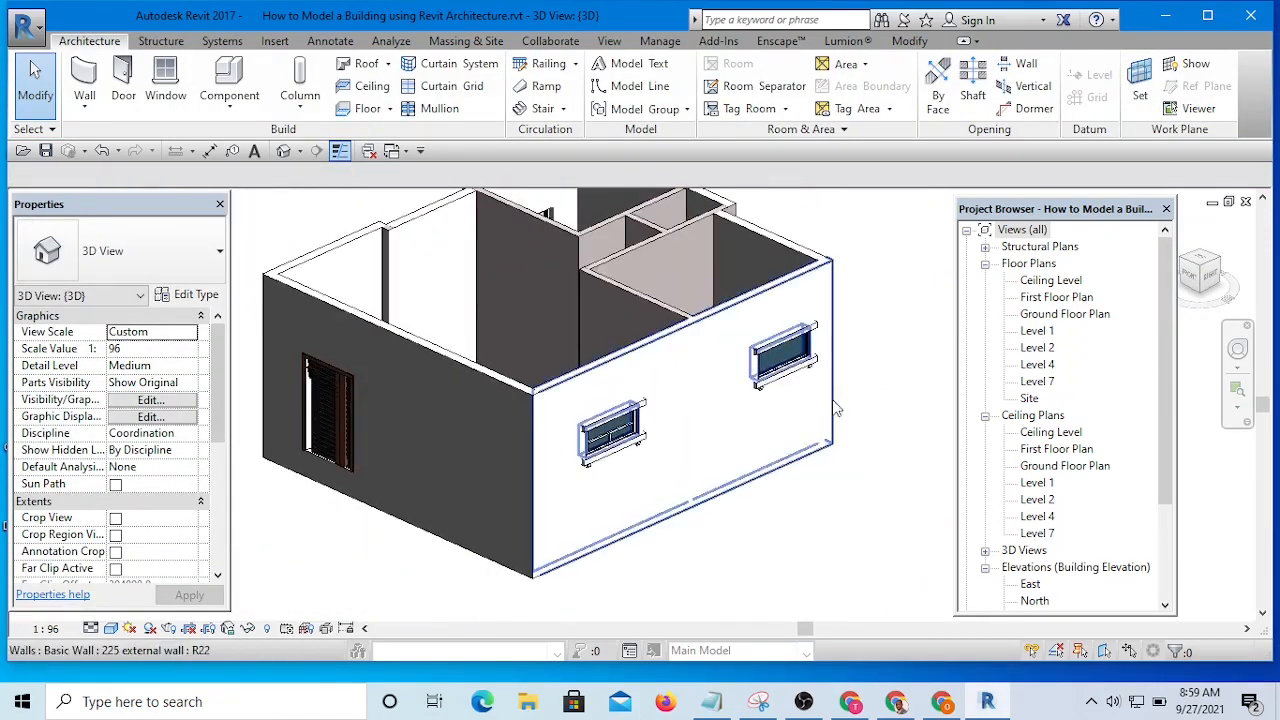
pyautogui.click(785, 380)
pyautogui.click(871, 329)
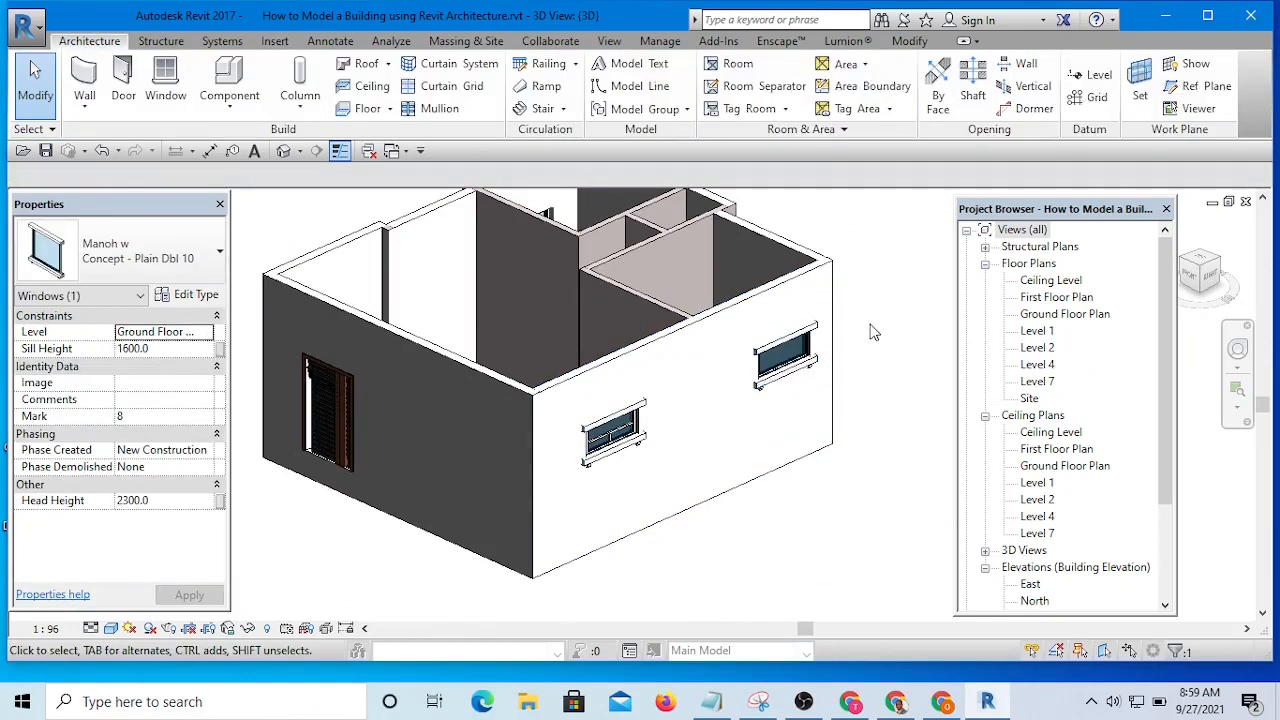
pyautogui.click(778, 390)
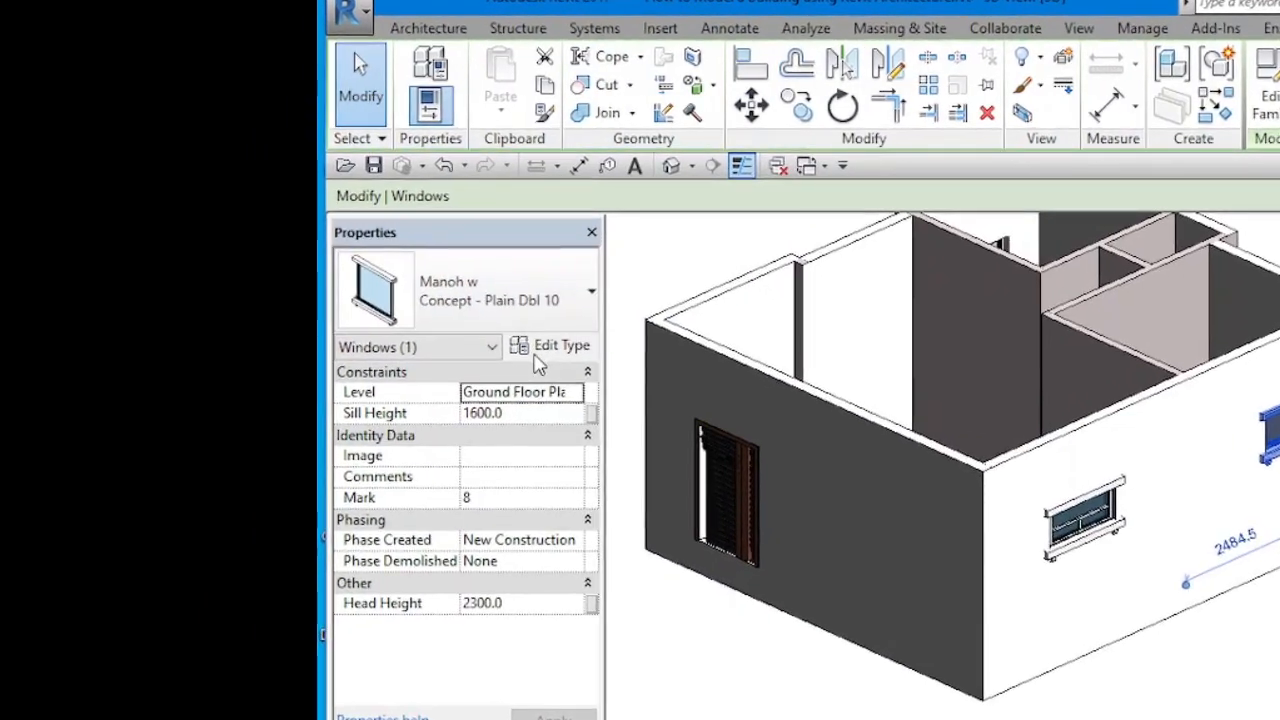
pyautogui.click(543, 358)
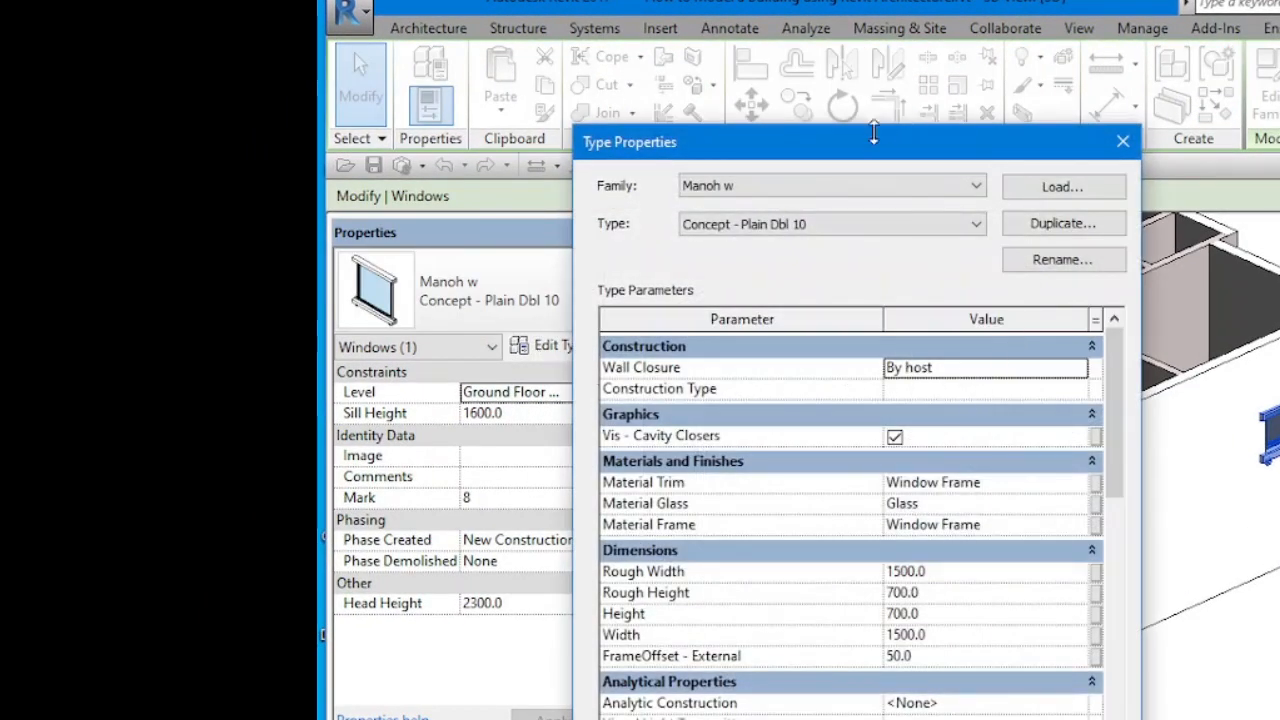
pyautogui.moveTo(868, 158); pyautogui.dragTo(733, 50)
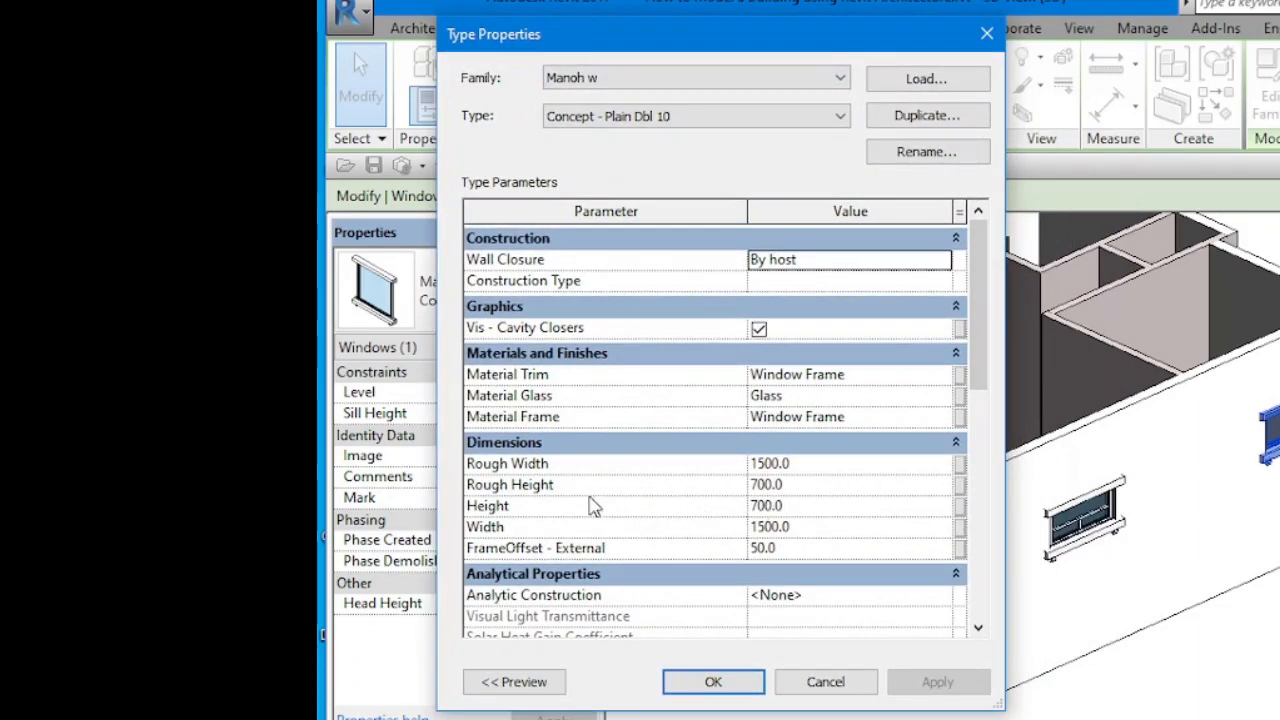
pyautogui.click(764, 486)
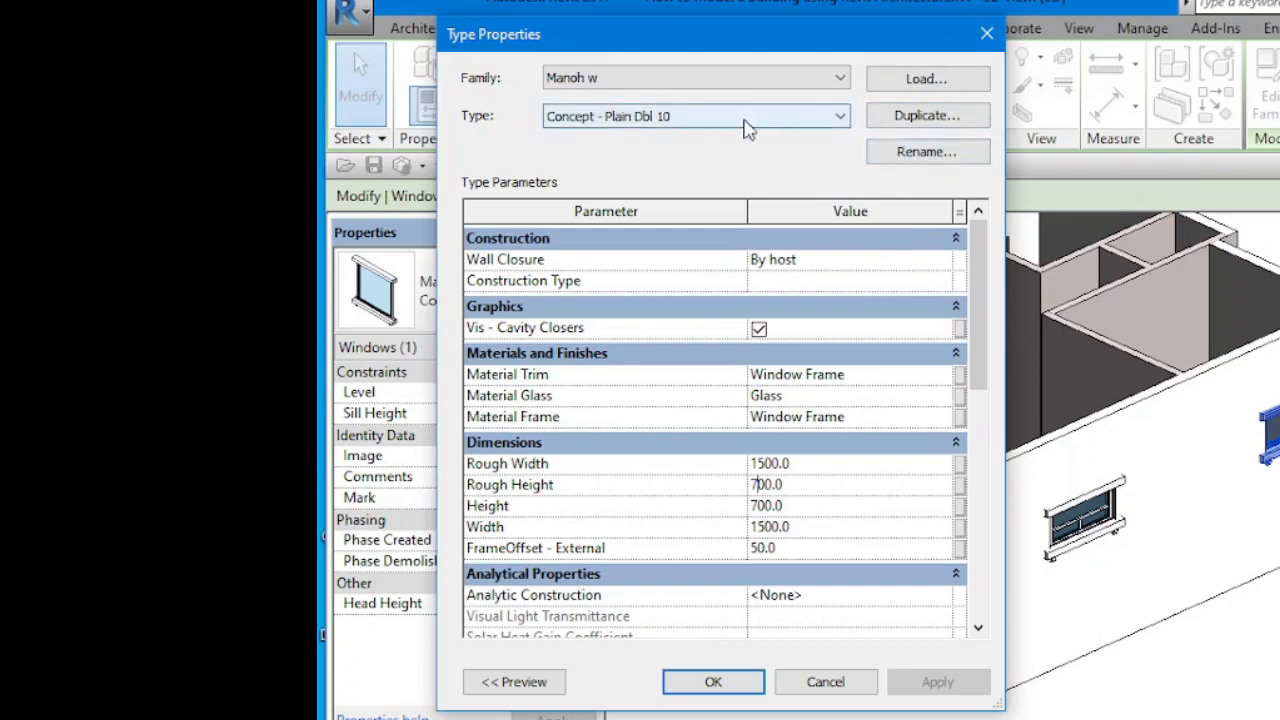
pyautogui.click(926, 118)
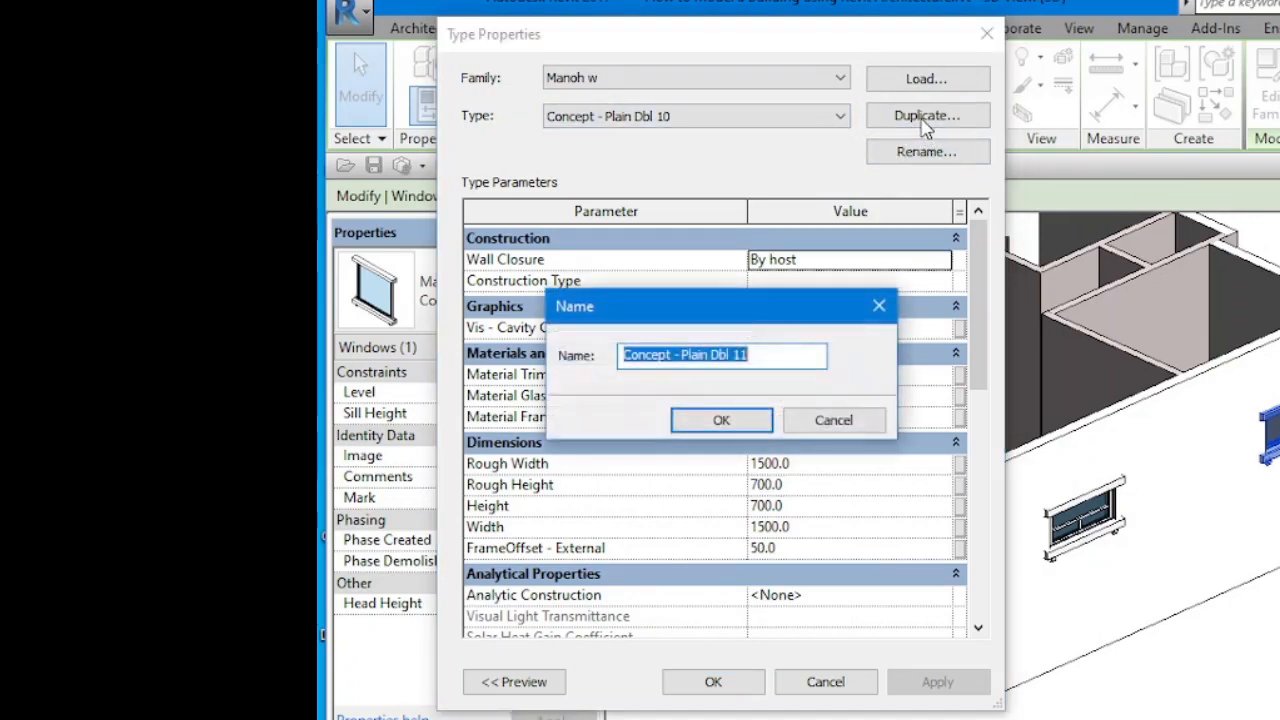
pyautogui.click(771, 354)
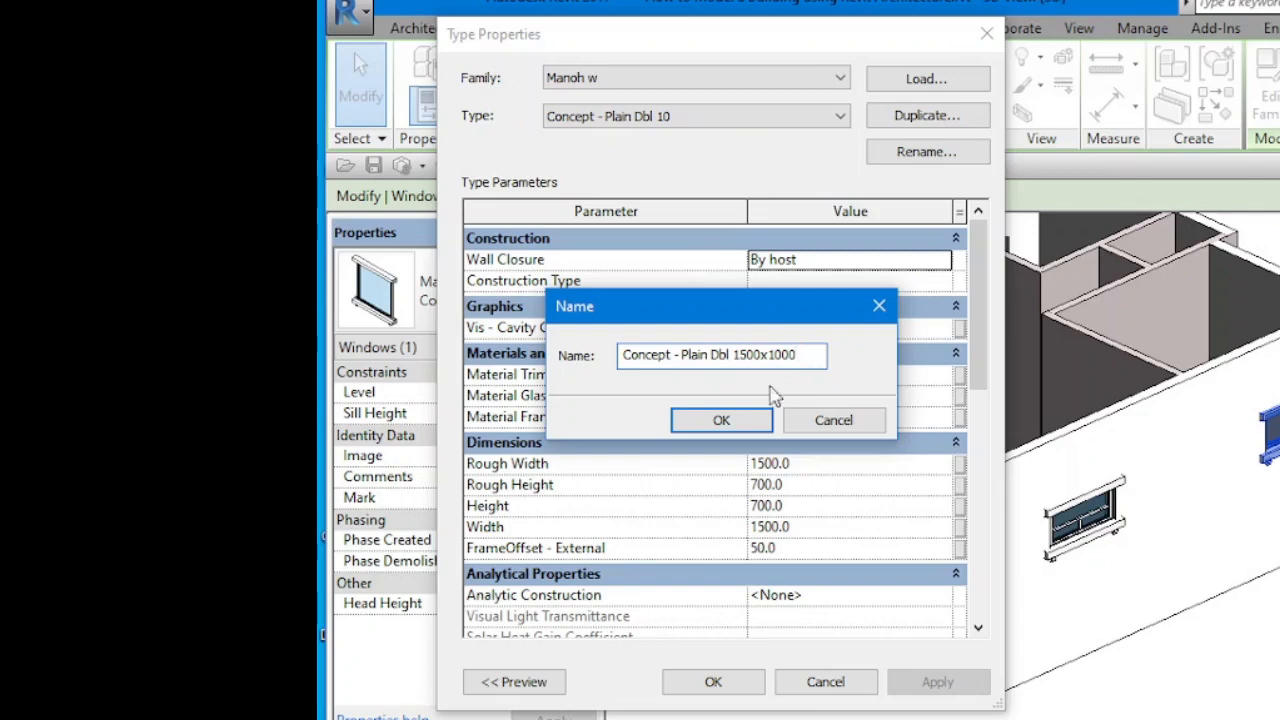
pyautogui.click(730, 421)
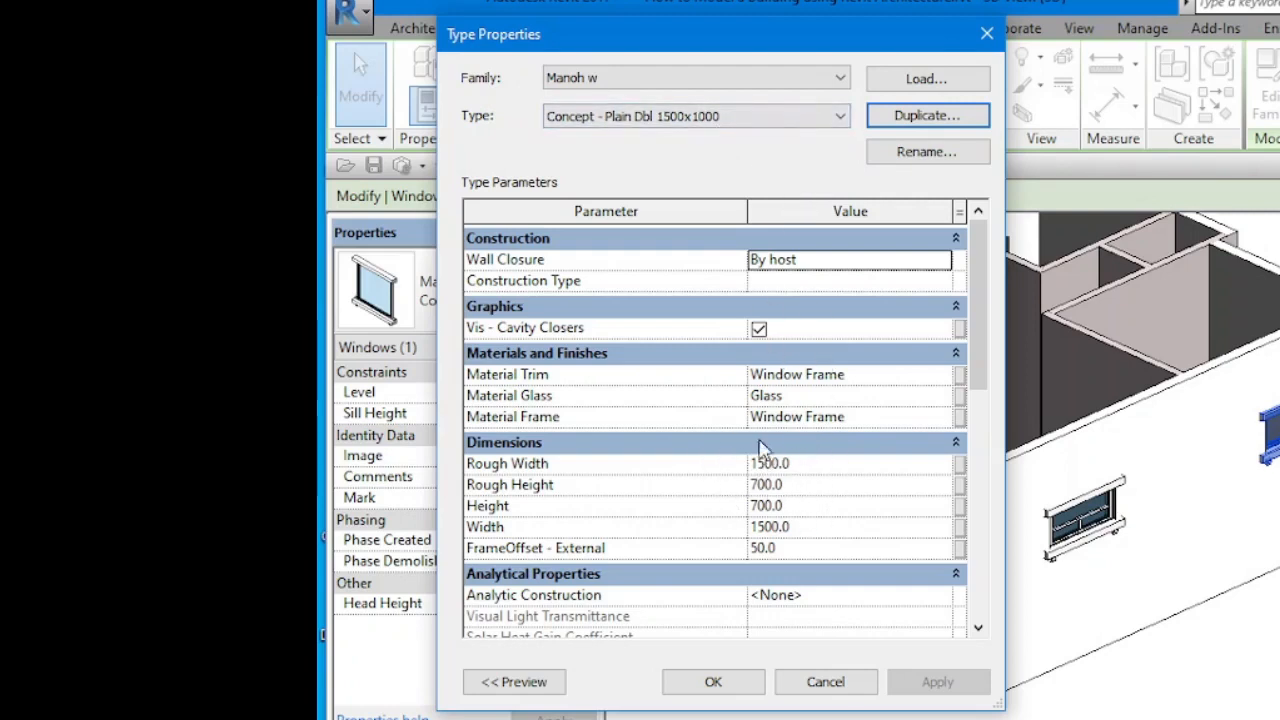
# Set the new window type's height and rough height to 1500 and its width to 1000, and apply the changes.
pyautogui.click(760, 508)
pyautogui.click(761, 507)
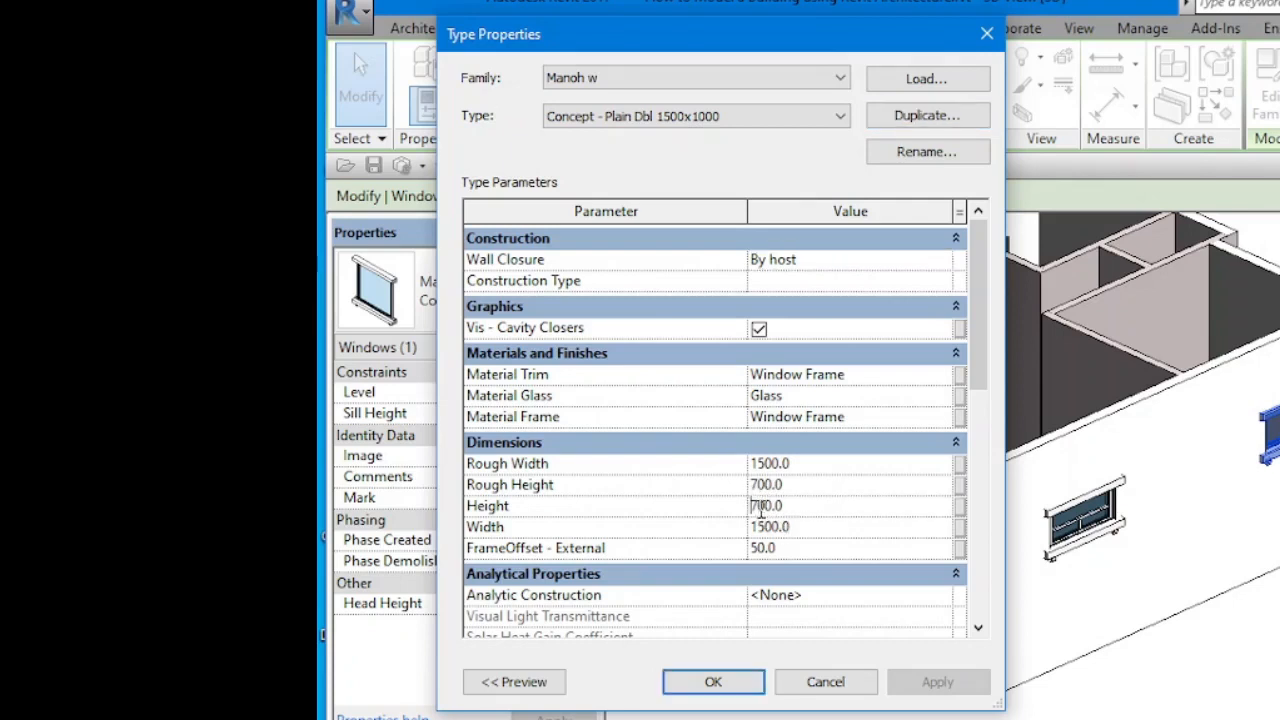
pyautogui.write('1')
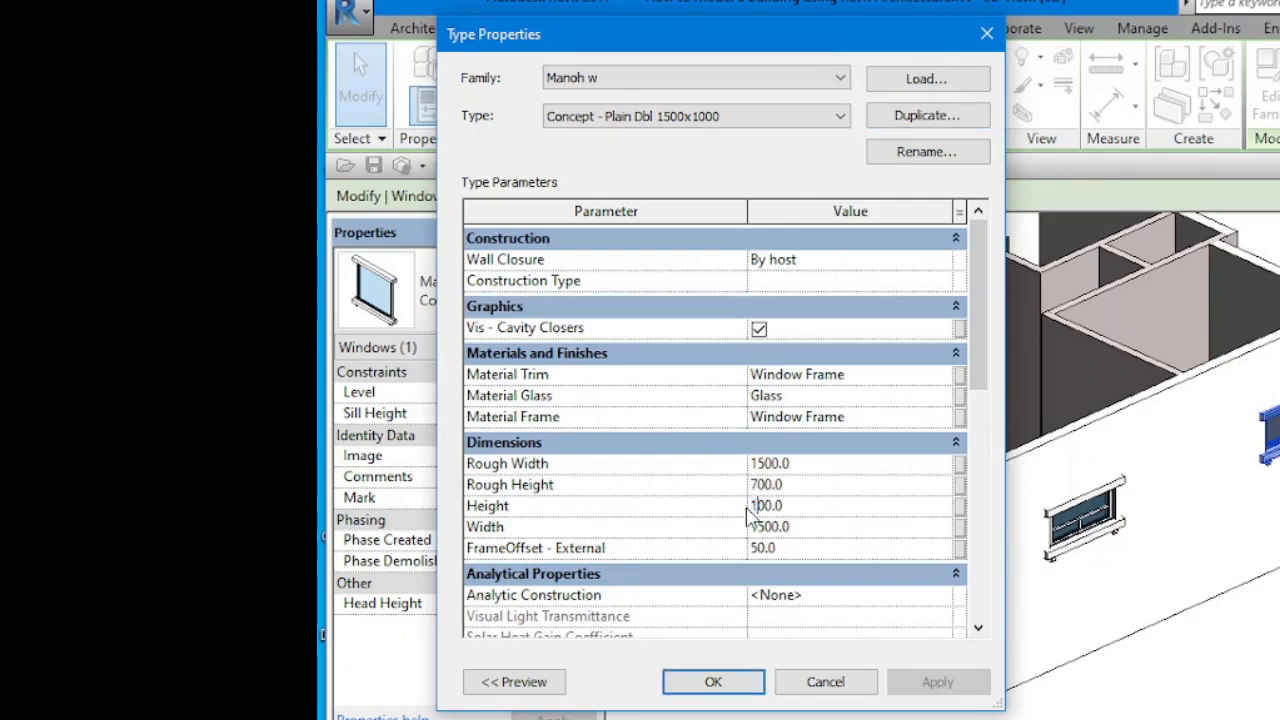
pyautogui.write('5')
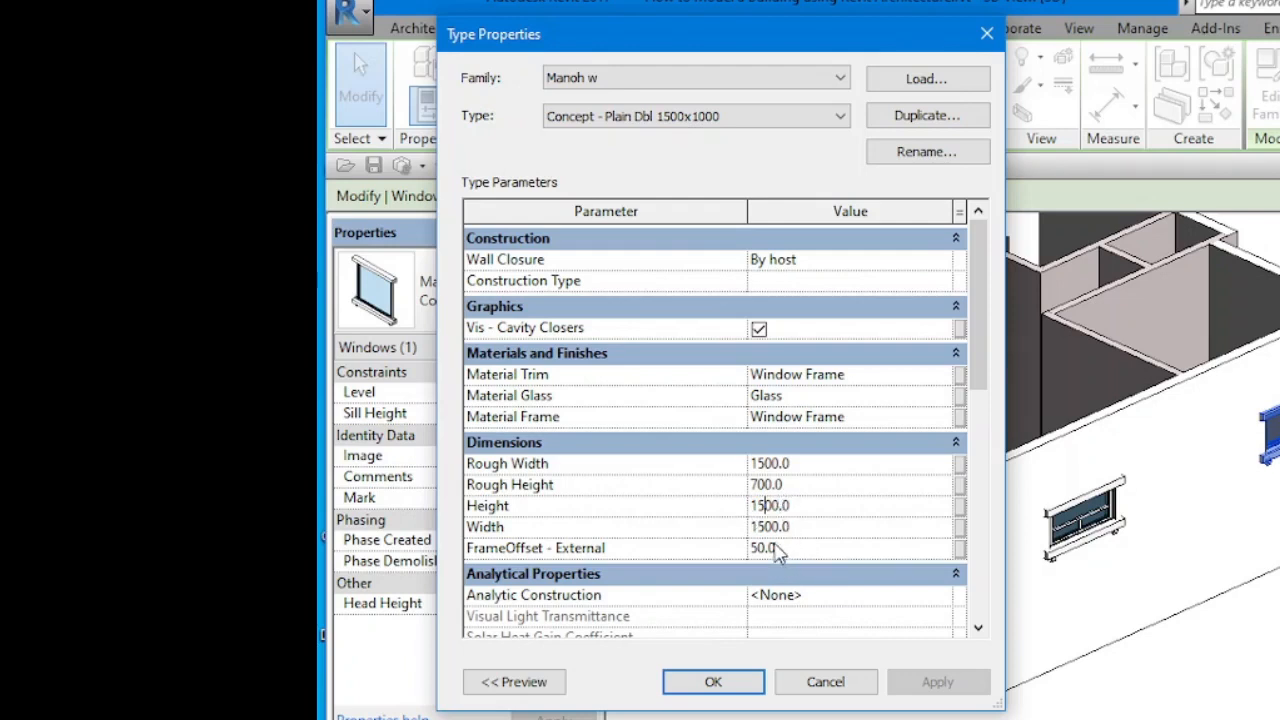
pyautogui.click(767, 527)
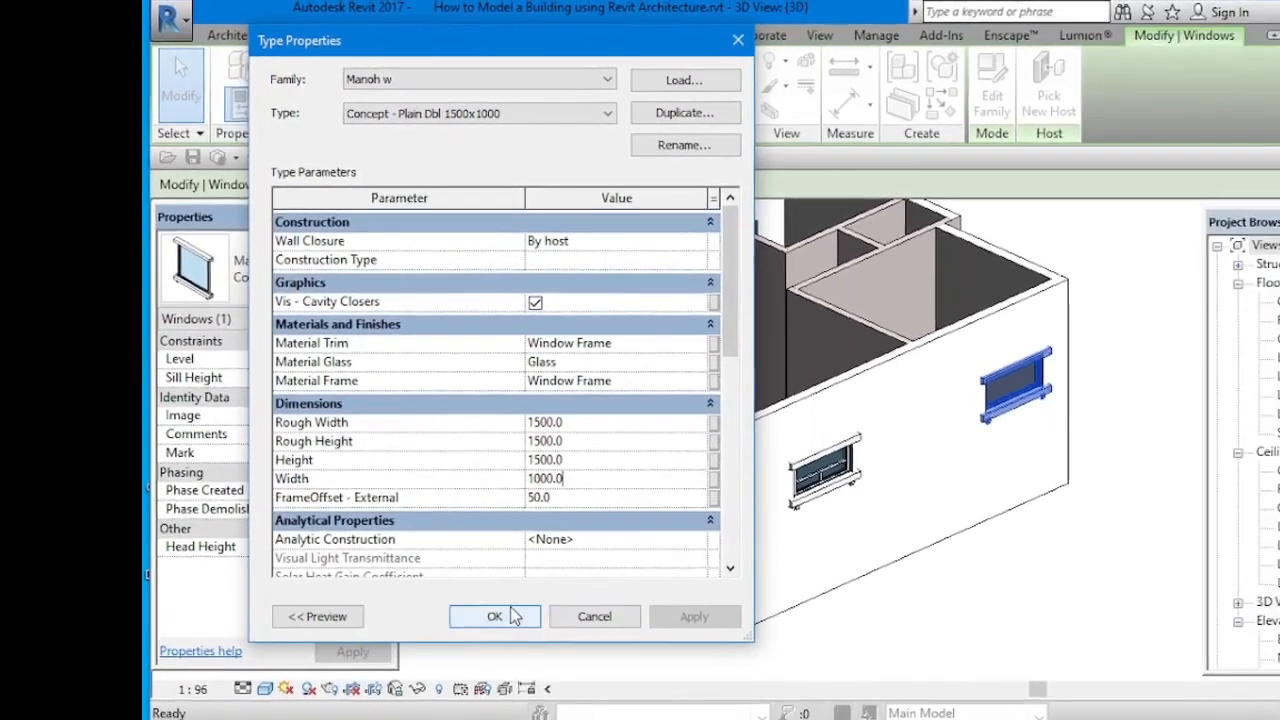
pyautogui.click(731, 675)
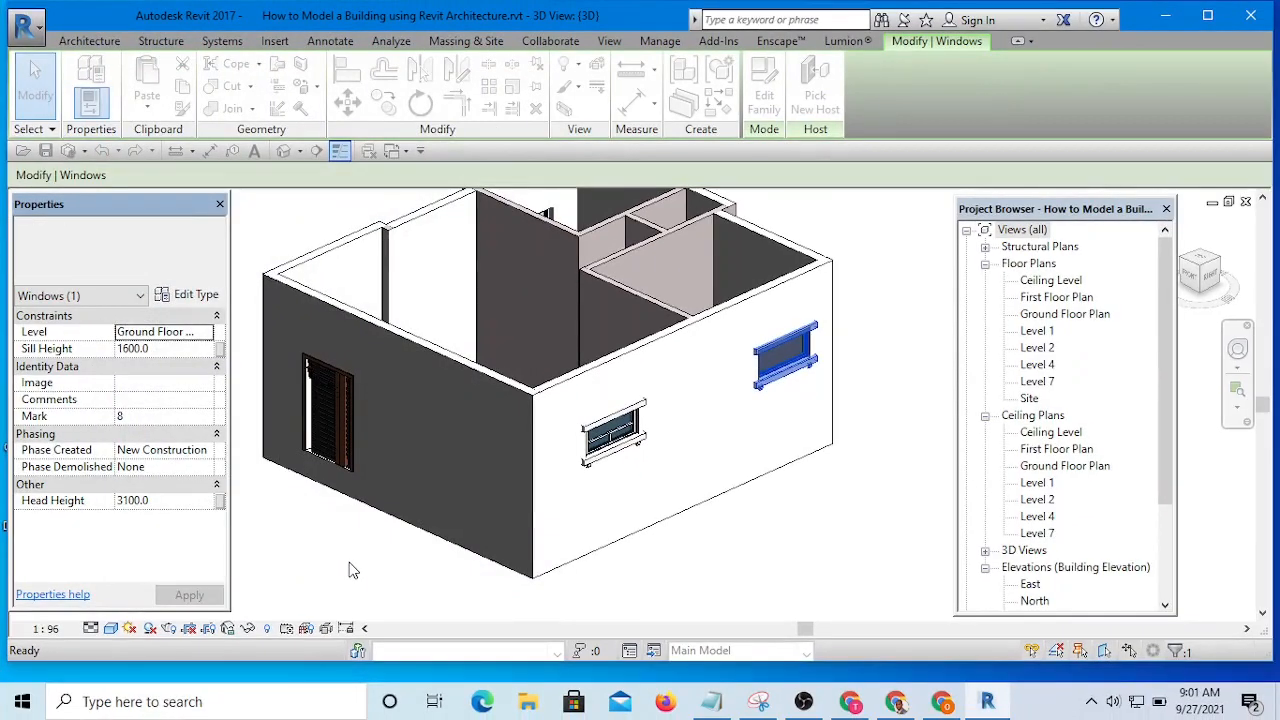
pyautogui.click(869, 330)
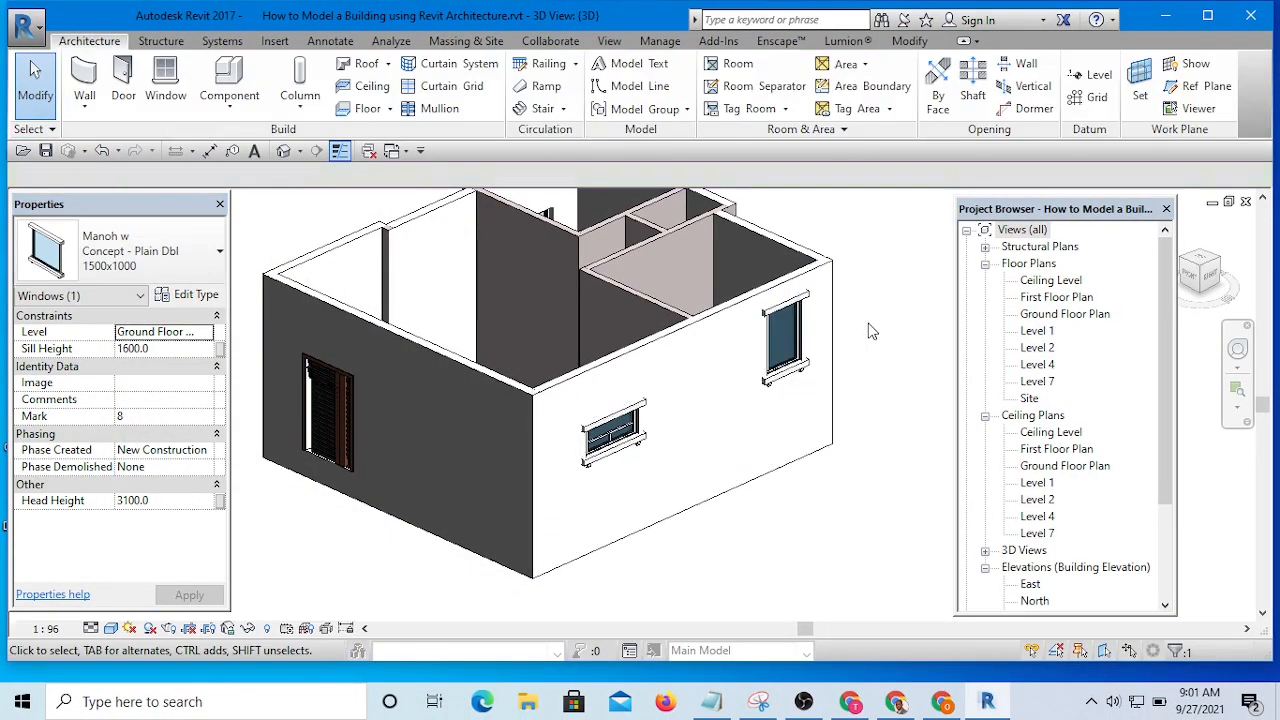
# Set the head height of the Concept - Plain Dbl 1500x1000 window to 2400, keeping it on the Ground Floor Plan level.
pyautogui.scroll(5, 790, 370)
pyautogui.scroll(2, 790, 378)
pyautogui.scroll(-8, 800, 360)
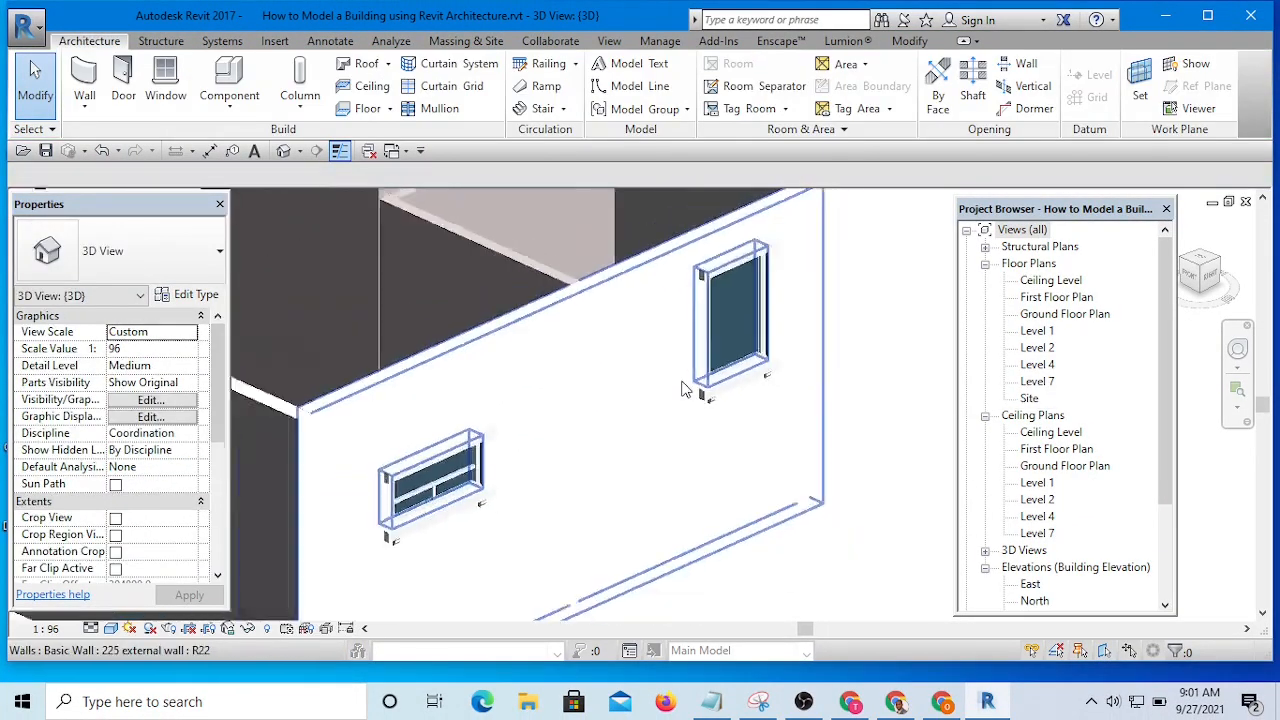
pyautogui.scroll(4, 722, 385)
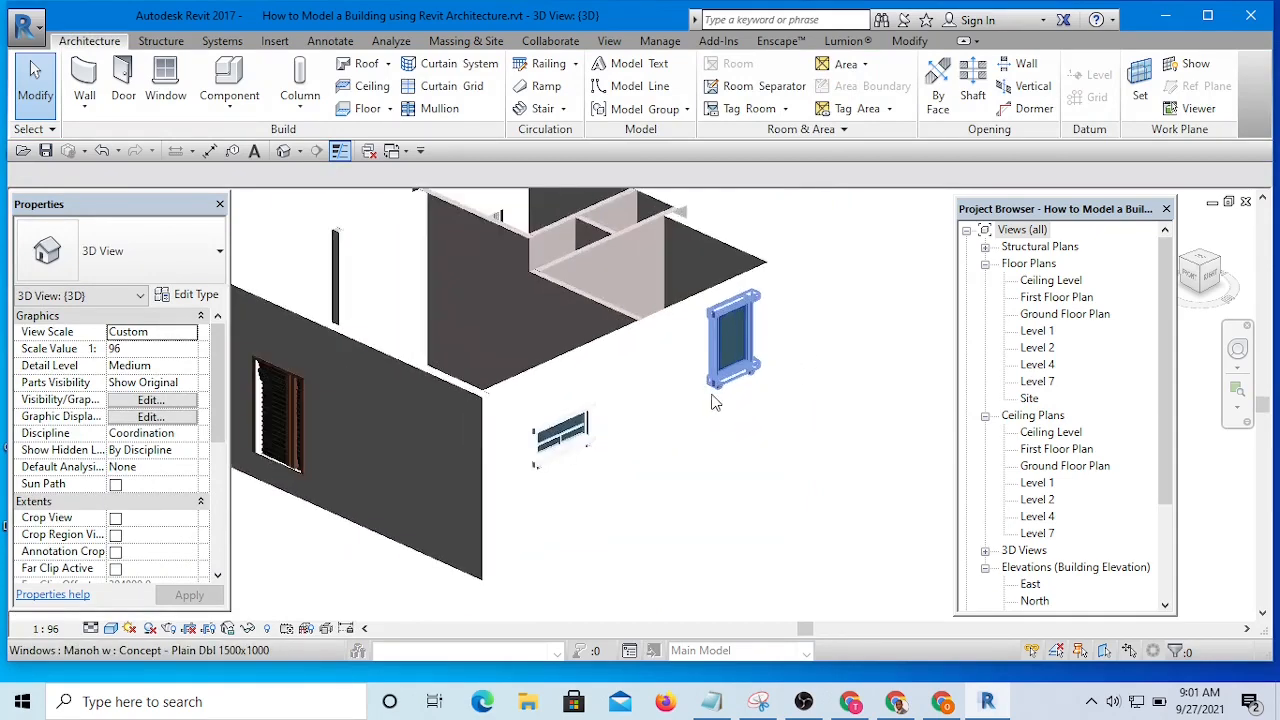
pyautogui.scroll(-4, 738, 388)
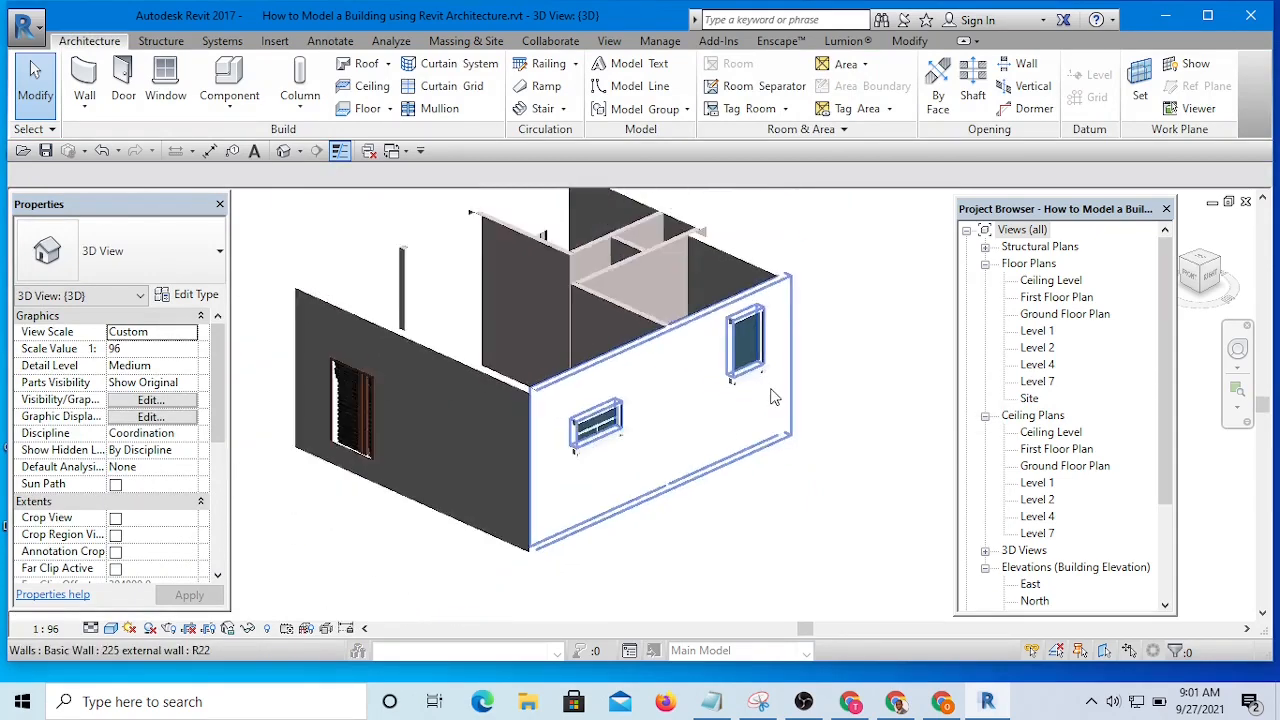
pyautogui.scroll(5, 738, 386)
pyautogui.click(738, 380)
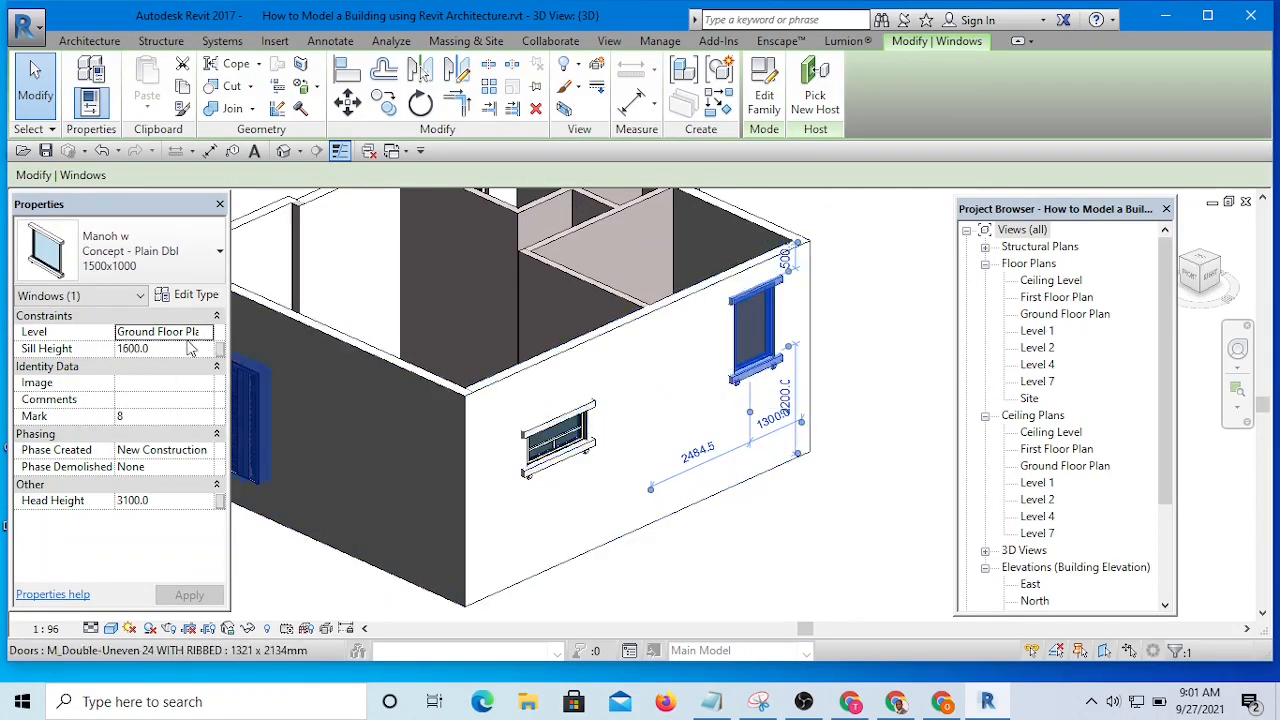
pyautogui.click(207, 340)
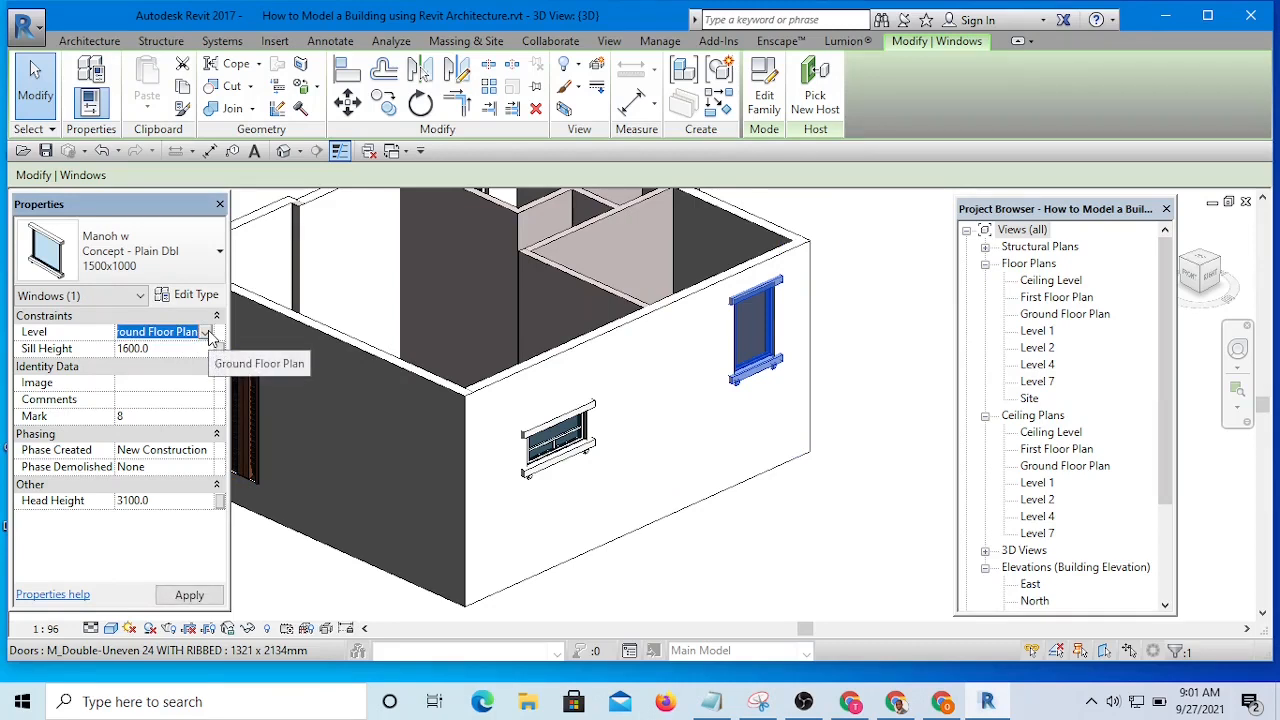
pyautogui.click(166, 502)
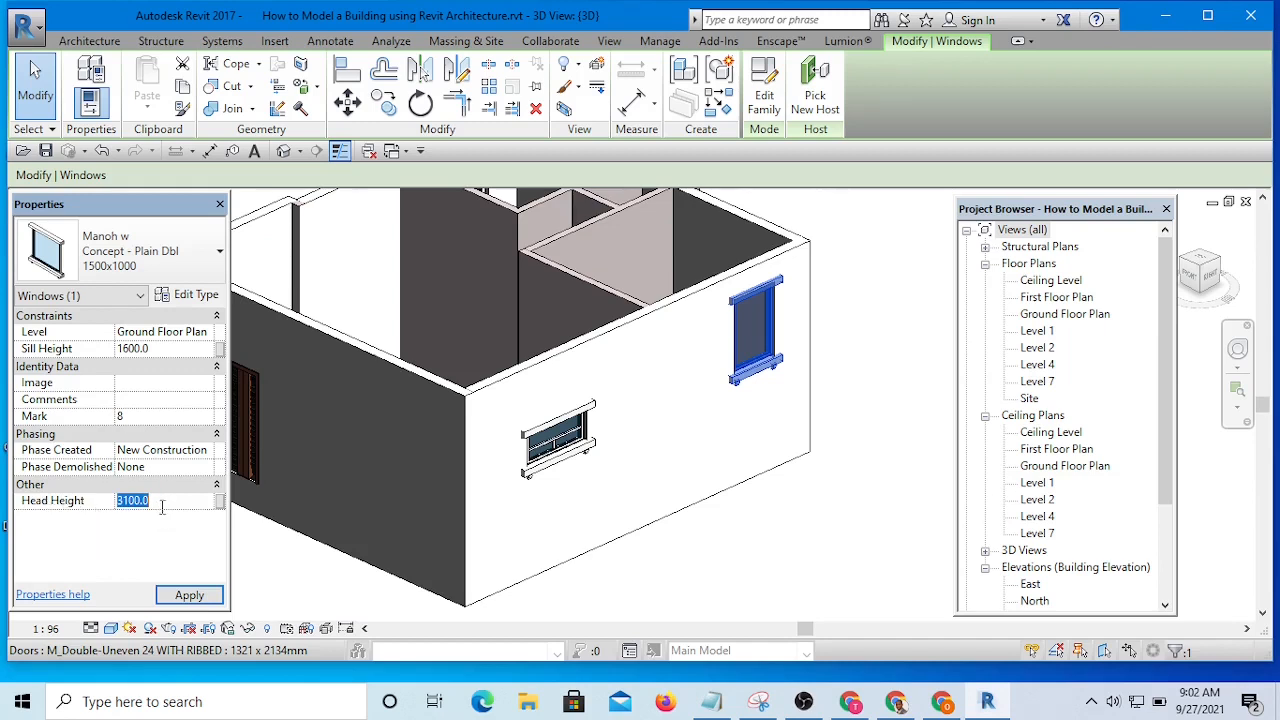
pyautogui.click(162, 507)
pyautogui.moveTo(134, 499); pyautogui.dragTo(87, 503)
pyautogui.write('2400')
pyautogui.click(205, 592)
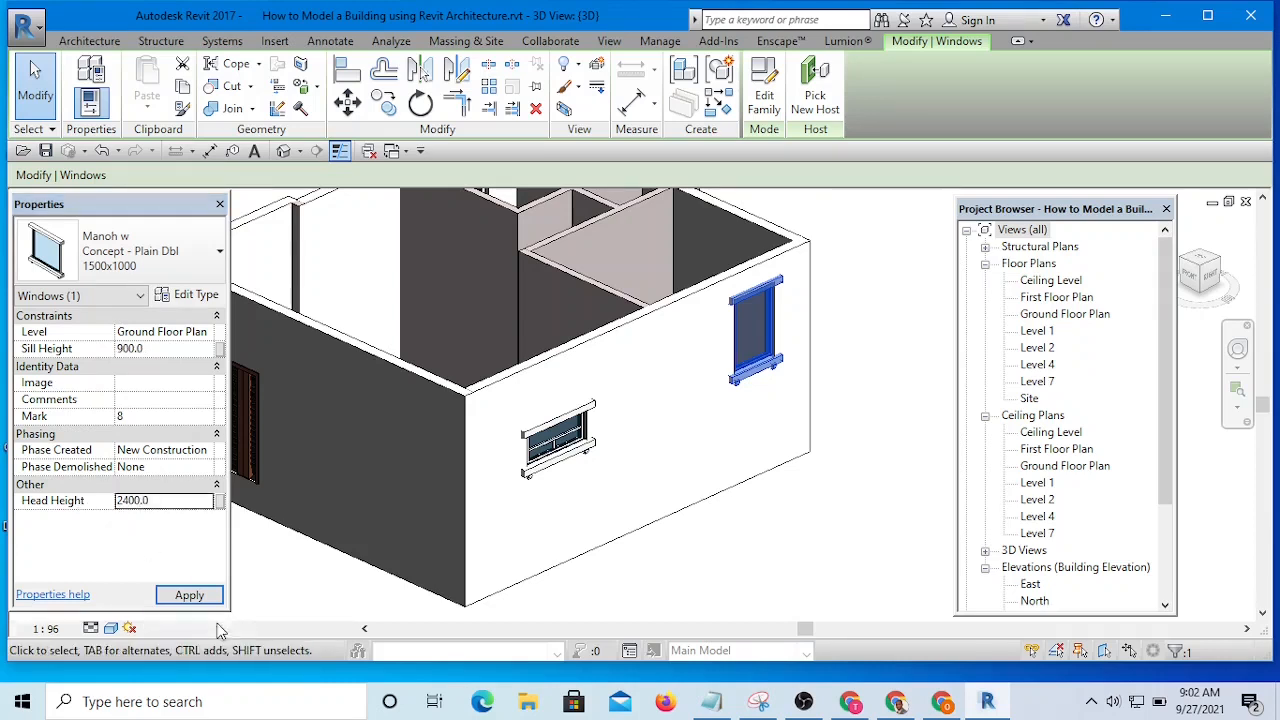
pyautogui.click(870, 360)
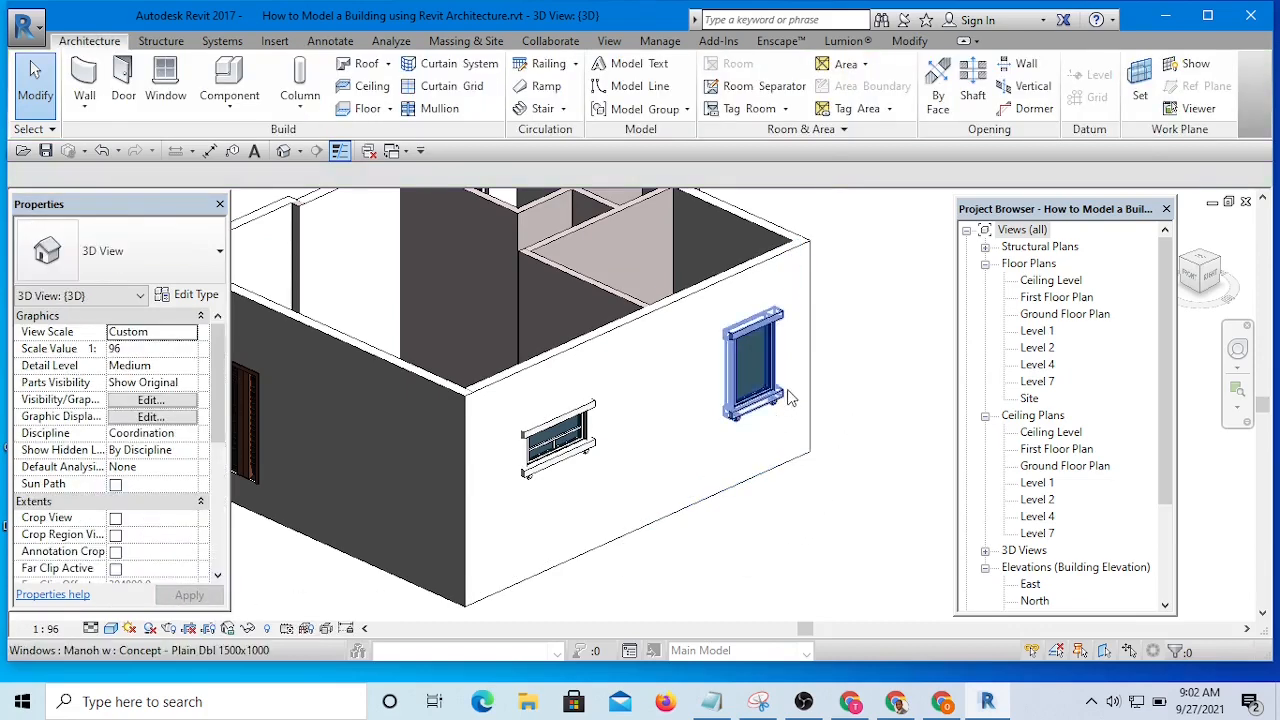
# Delete the Fisayo w window from the projecting room's external wall.
pyautogui.scroll(1, 772, 408)
pyautogui.scroll(-3, 785, 418)
pyautogui.moveTo(790, 403)
pyautogui.keyDown('shift'); pyautogui.mouseDown(button='middle')
pyautogui.moveTo(811, 486)
pyautogui.moveTo(734, 519)
pyautogui.moveTo(705, 500)
pyautogui.mouseUp(button='middle'); pyautogui.keyUp('shift')
pyautogui.scroll(3, 684, 438)
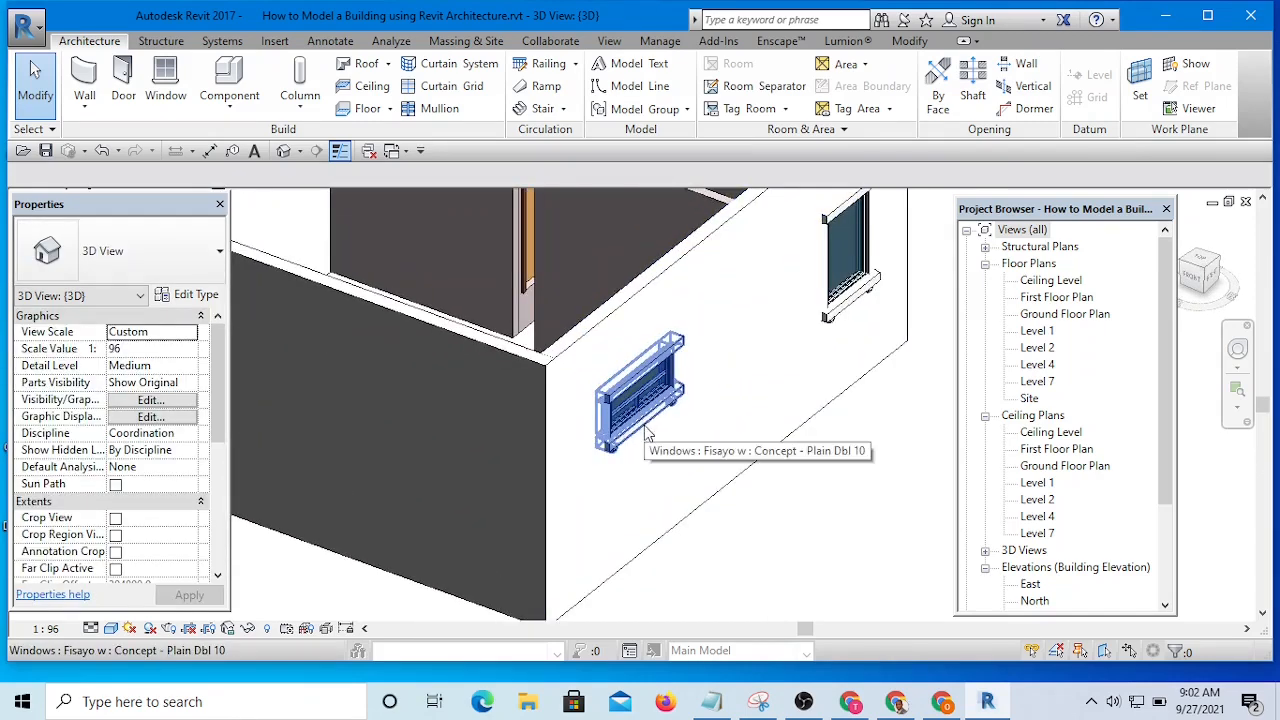
pyautogui.scroll(-4, 640, 412)
pyautogui.keyDown('shift'); pyautogui.moveTo(777, 477); pyautogui.dragTo(563, 490, button='middle'); pyautogui.keyUp('shift')
pyautogui.click(515, 400)
pyautogui.press('Escape')
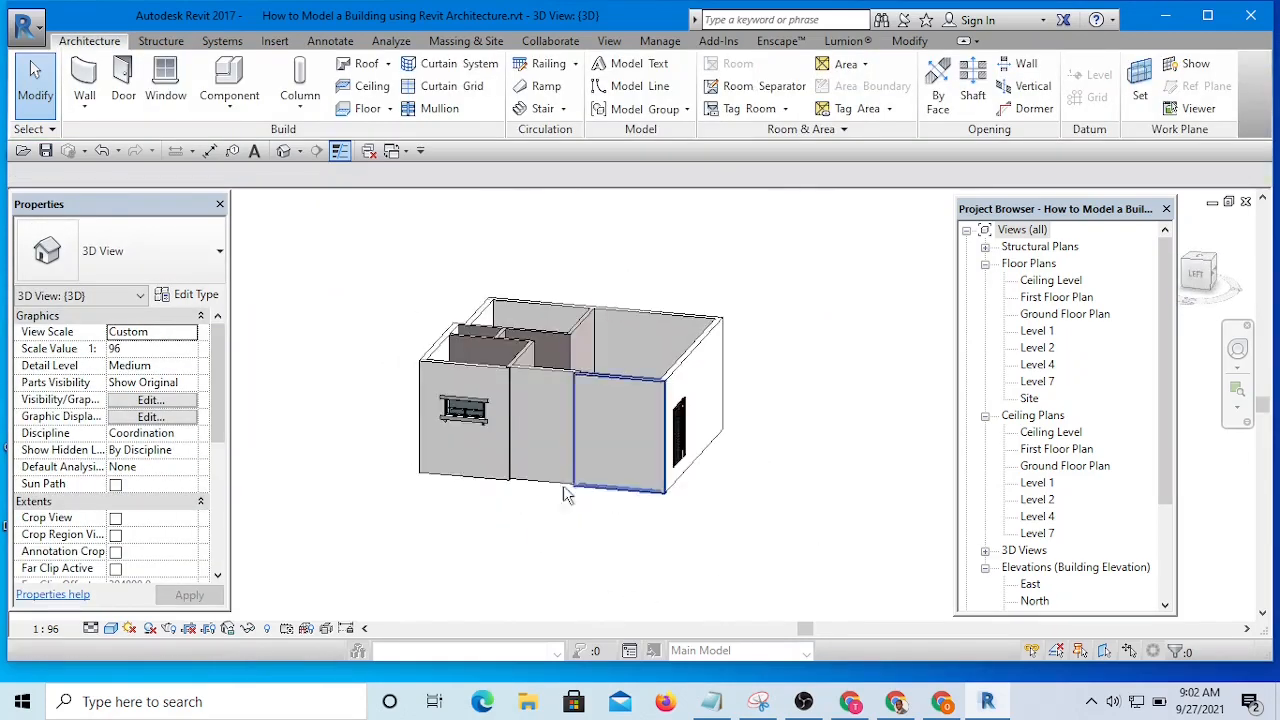
pyautogui.click(463, 403)
pyautogui.press('Escape')
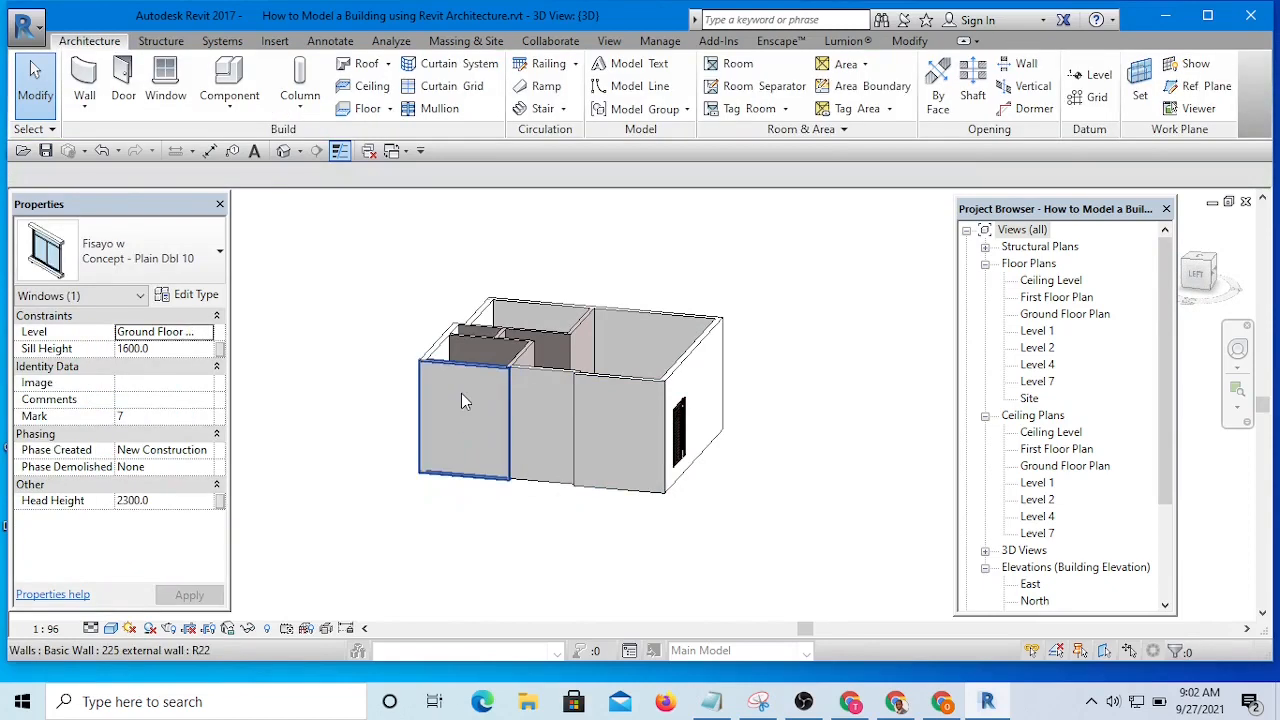
# Review the list of open views and close all hidden windows except the model's current 3D view.
pyautogui.keyDown('shift'); pyautogui.moveTo(813, 430); pyautogui.dragTo(709, 529, button='middle'); pyautogui.keyUp('shift')
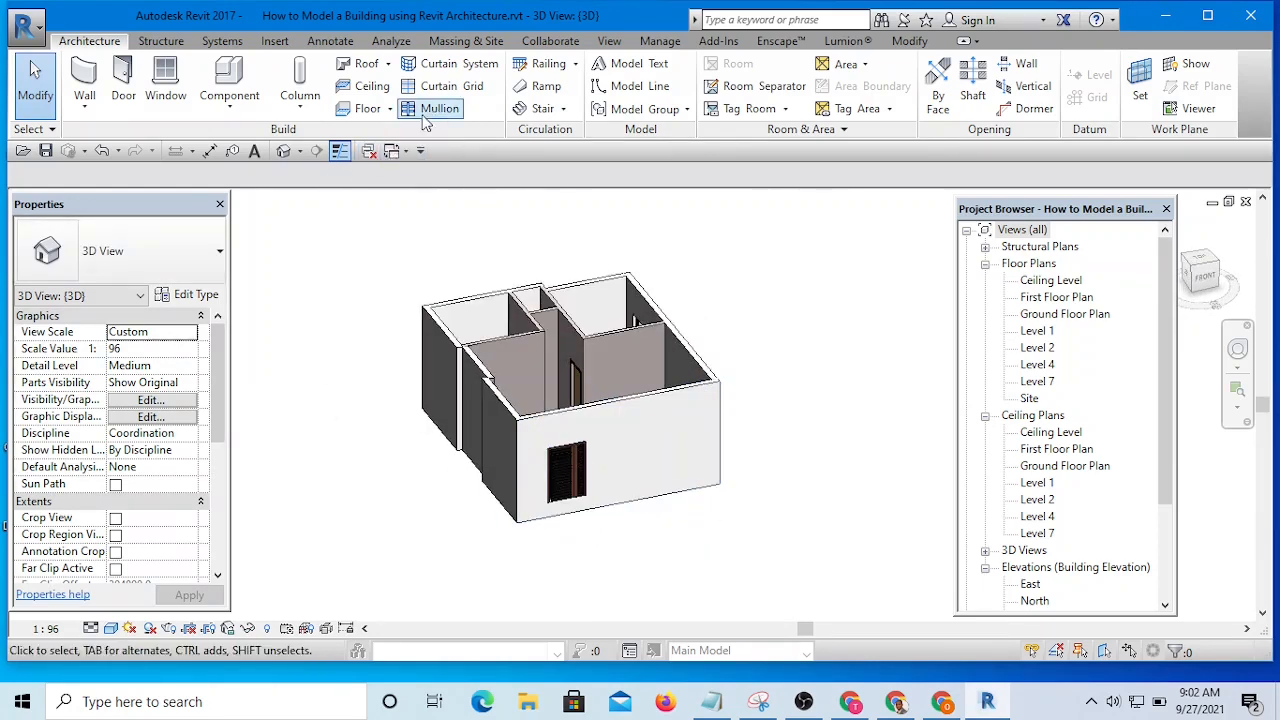
pyautogui.click(405, 152)
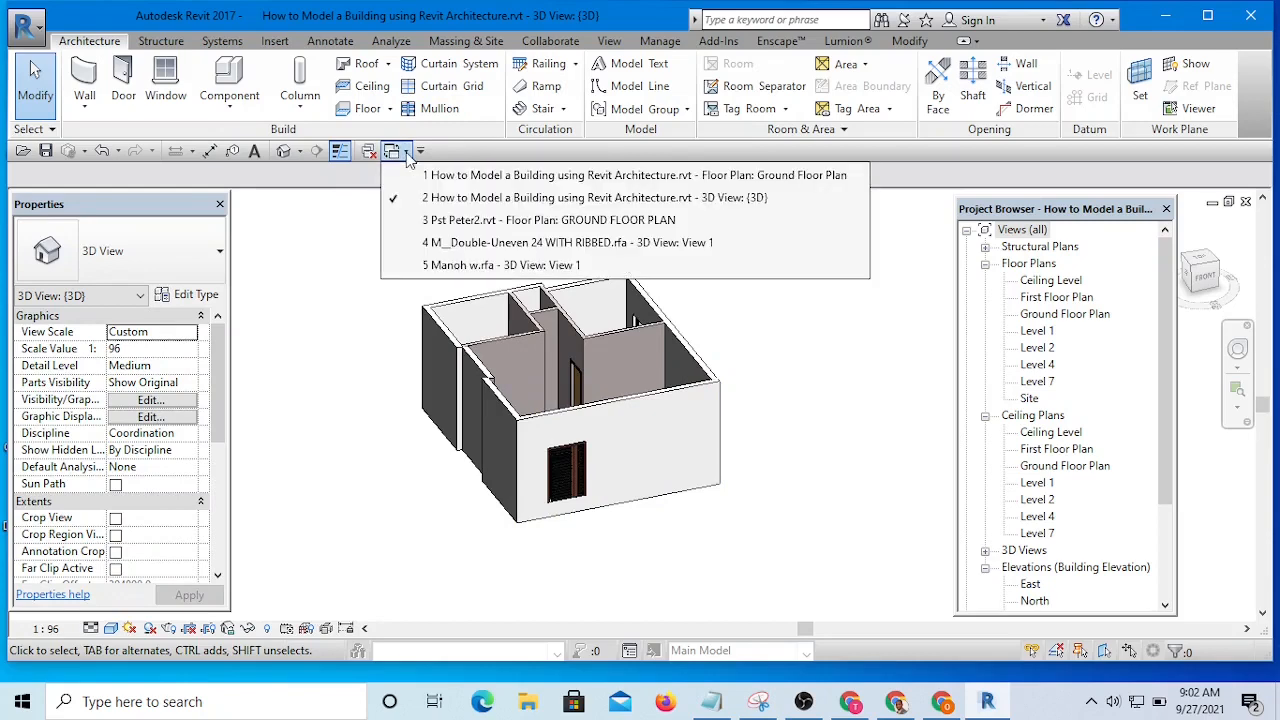
pyautogui.click(338, 228)
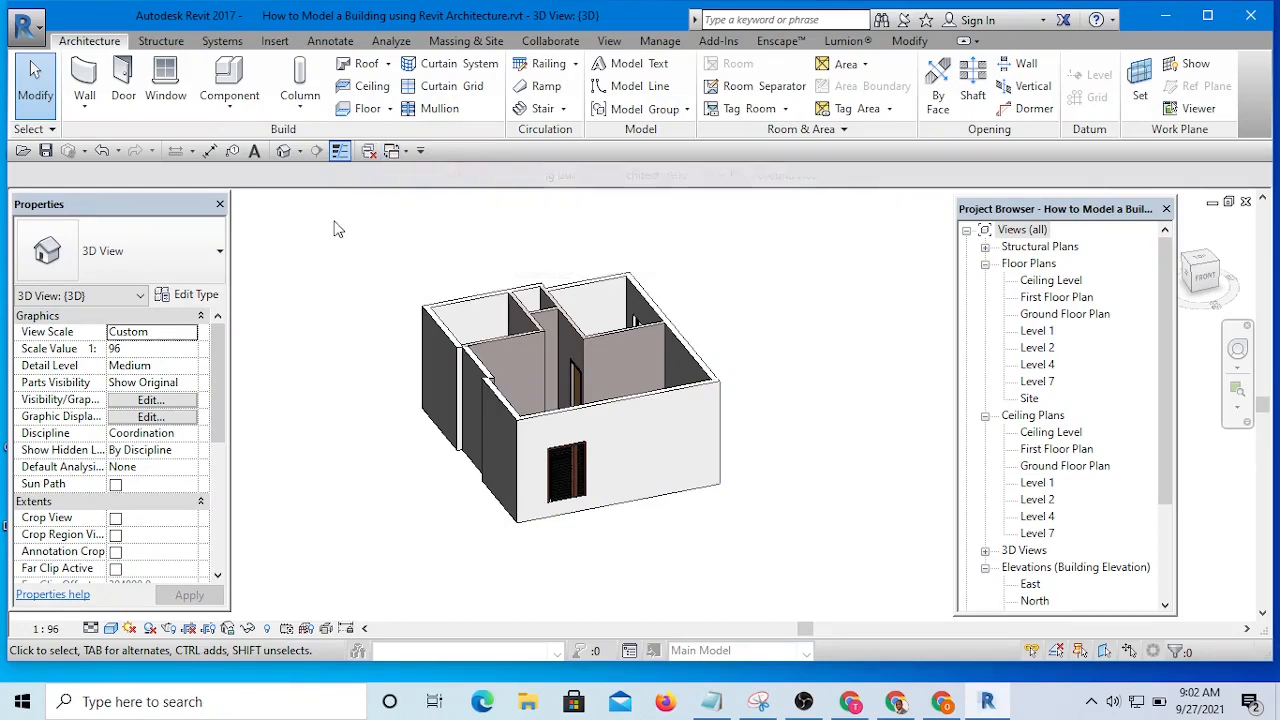
pyautogui.click(369, 153)
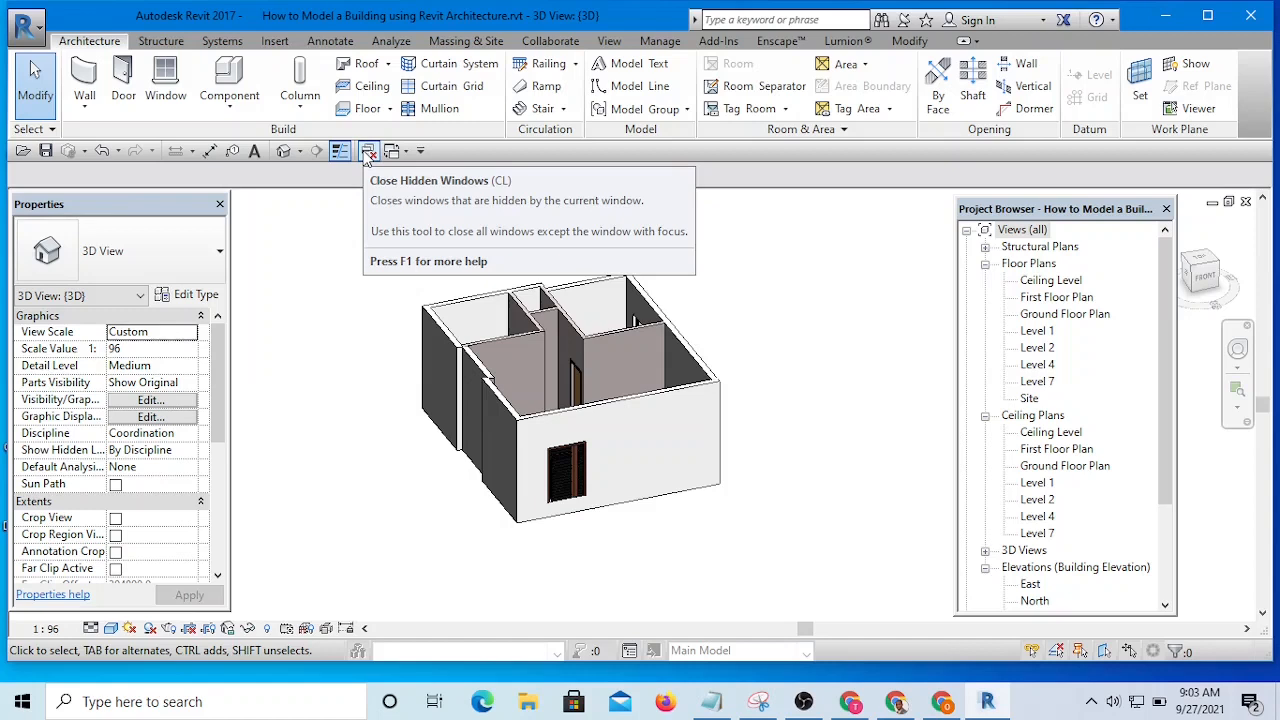
# Use Close Hidden Windows to leave only the building model's 3D view open for this project.
pyautogui.click(369, 152)
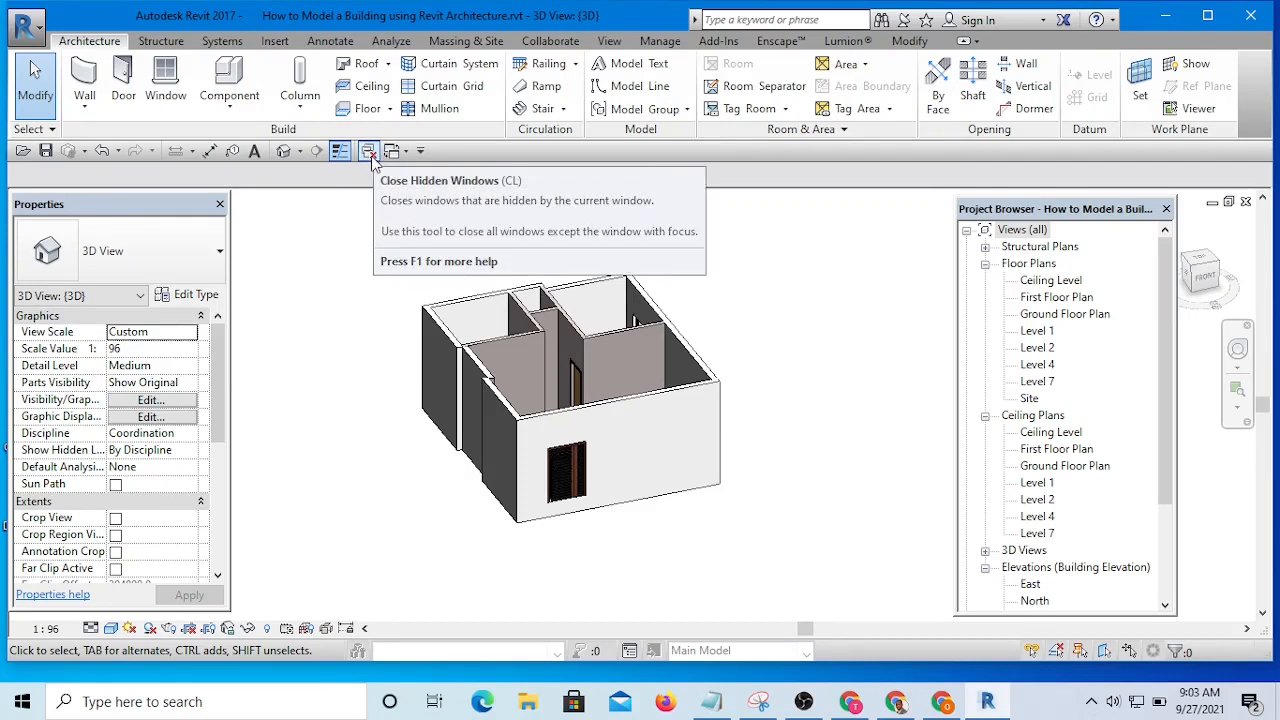
pyautogui.click(610, 41)
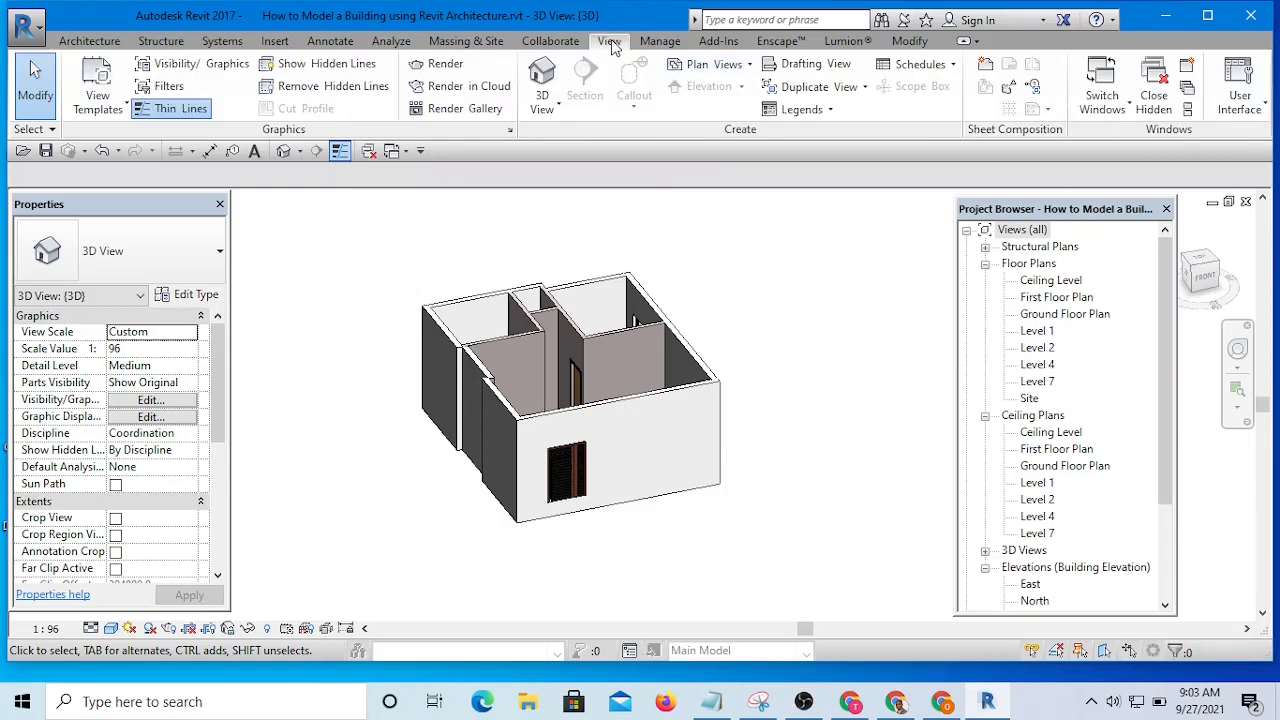
pyautogui.click(1154, 108)
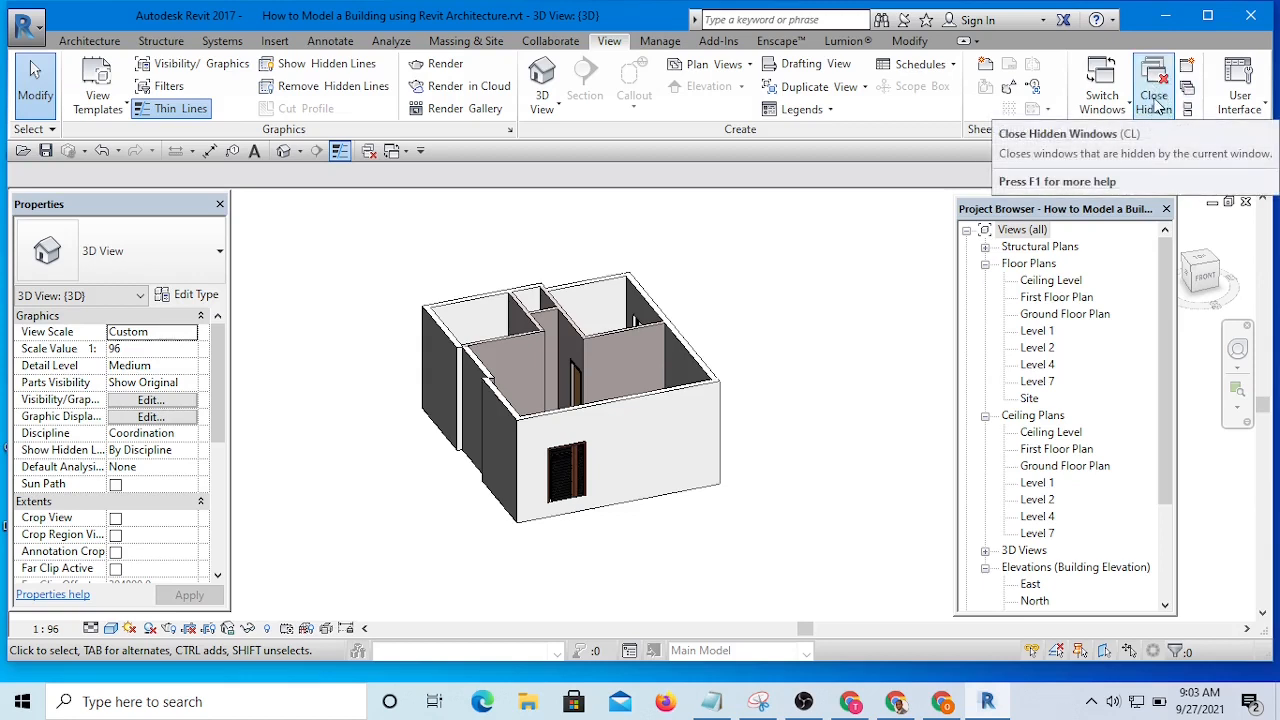
pyautogui.click(1155, 97)
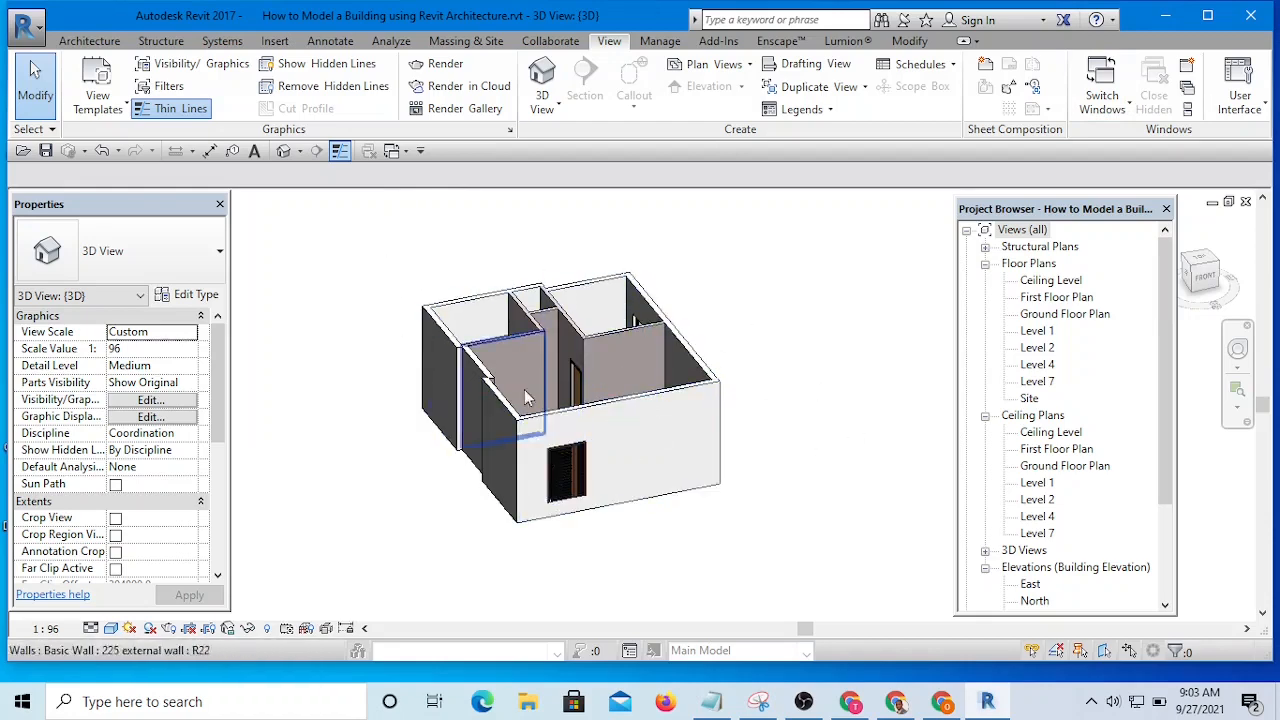
# Switch to the other open project's GROUND FLOOR PLAN and open its default 3D view.
pyautogui.scroll(-2, 666, 425)
pyautogui.click(397, 150)
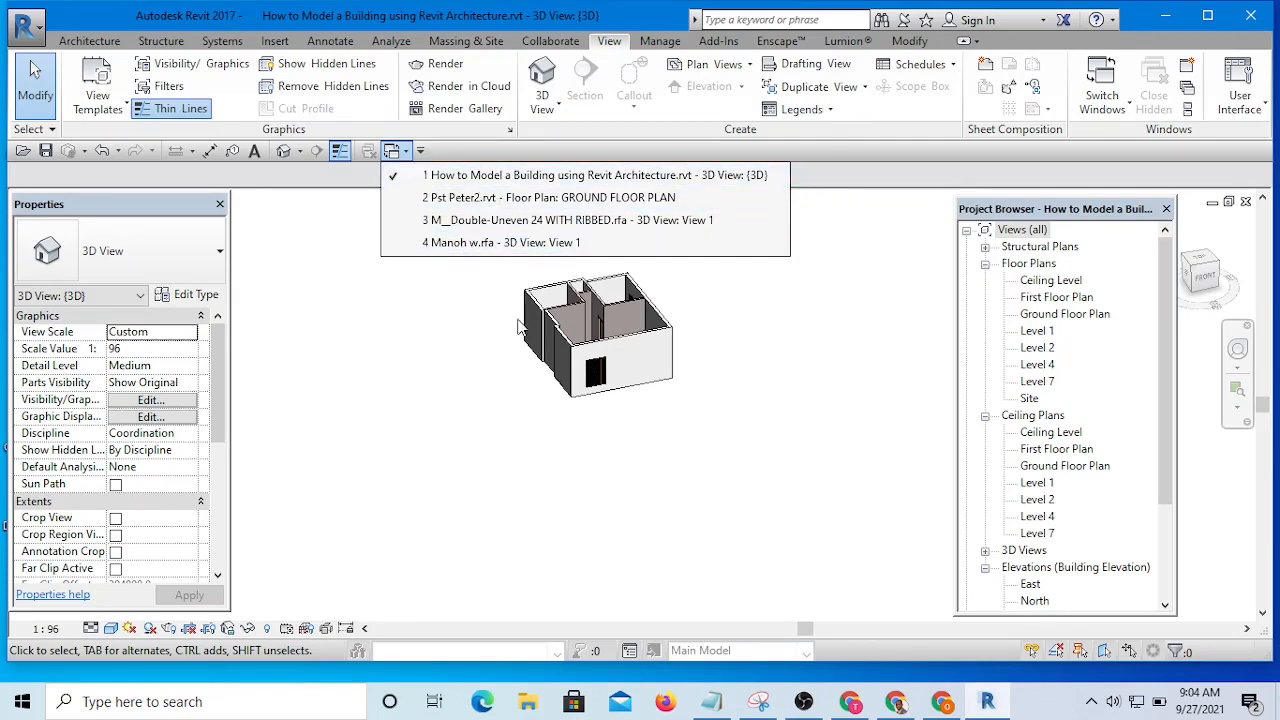
pyautogui.click(464, 200)
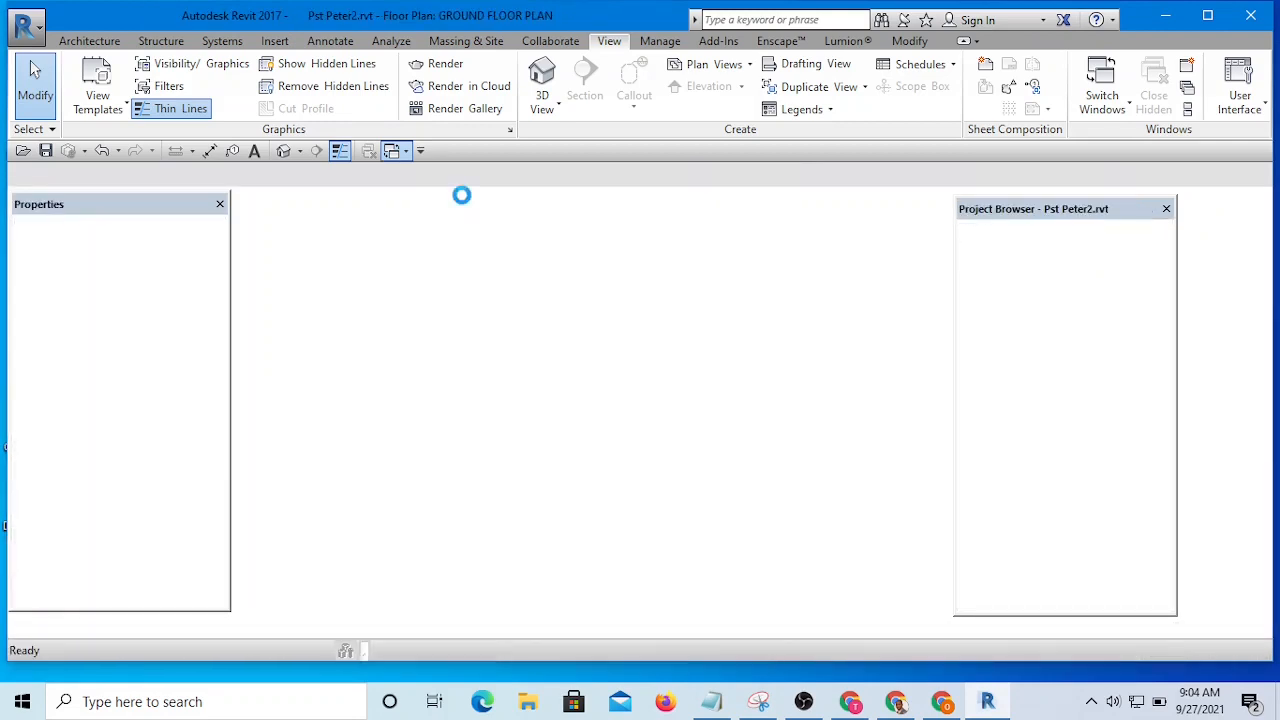
pyautogui.scroll(-5, 570, 369)
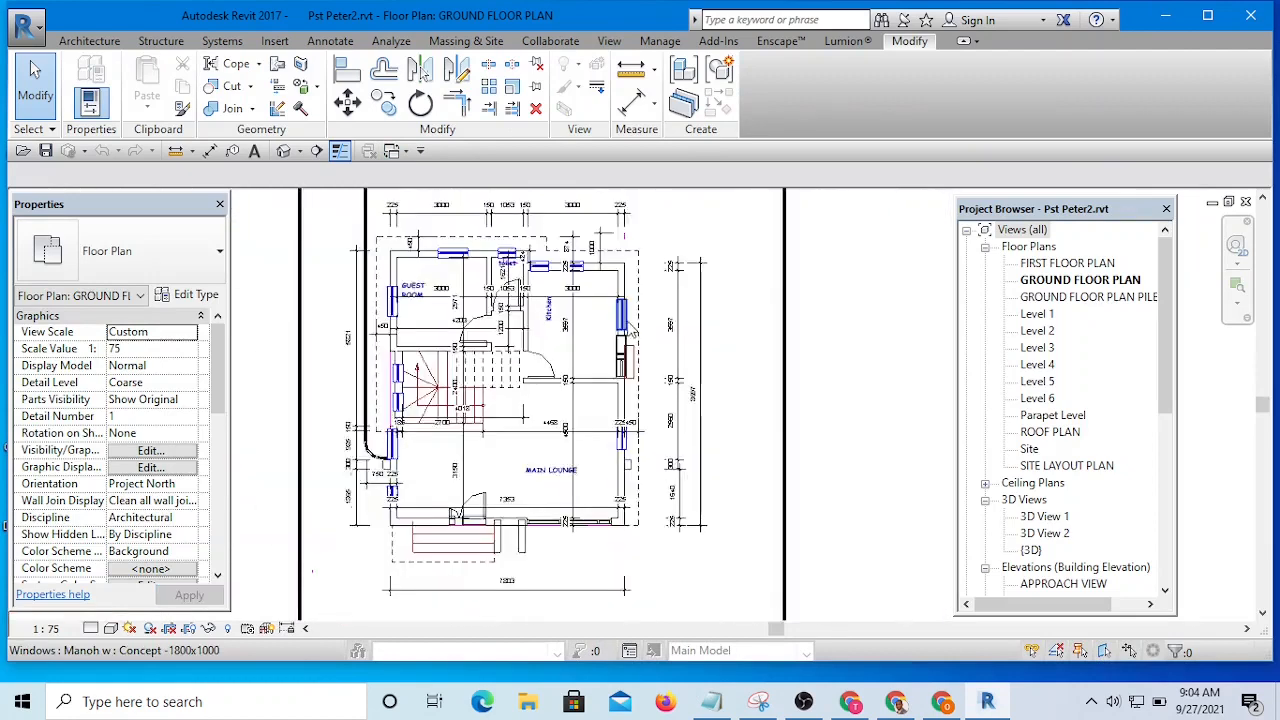
pyautogui.moveTo(571, 370)
pyautogui.mouseDown(button='middle')
pyautogui.moveTo(656, 380)
pyautogui.moveTo(580, 387)
pyautogui.mouseUp(button='middle')
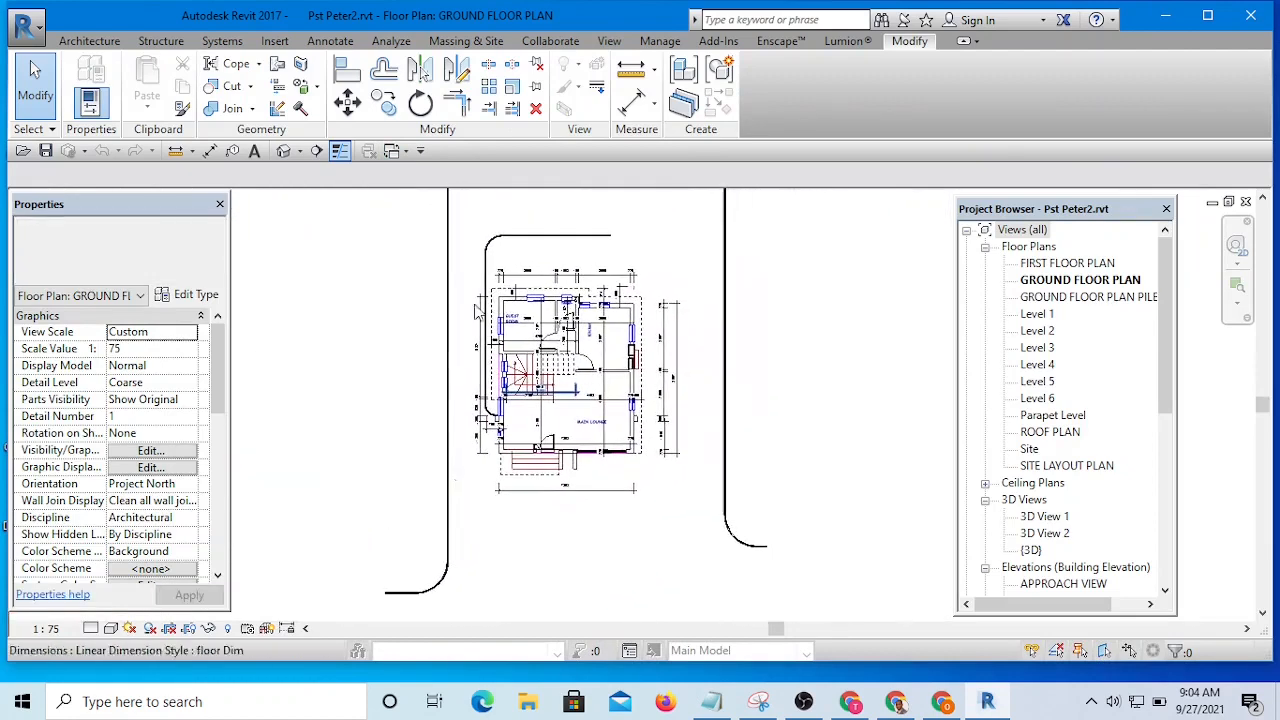
pyautogui.click(285, 152)
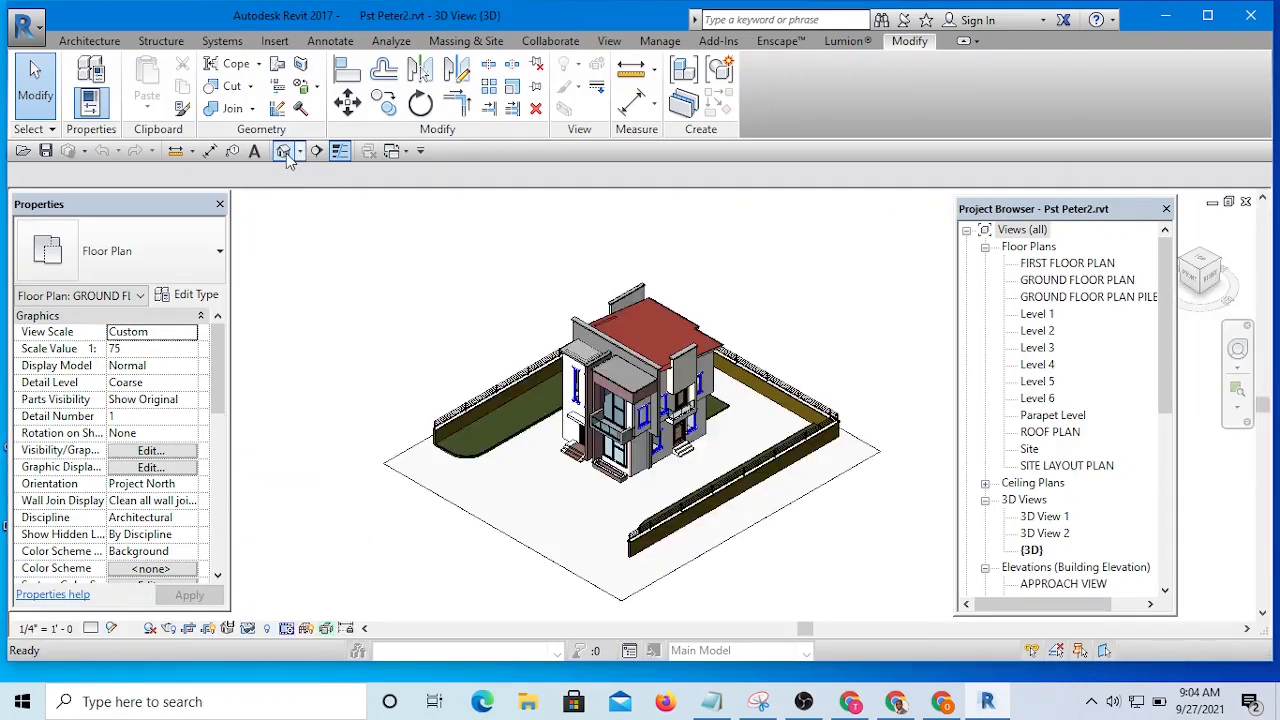
# Examine the pair of tall staircase windows on the reference house's side wall in 3D.
pyautogui.keyDown('shift'); pyautogui.moveTo(574, 441); pyautogui.dragTo(808, 440, button='middle'); pyautogui.keyUp('shift')
pyautogui.scroll(3, 604, 488)
pyautogui.scroll(3, 604, 488)
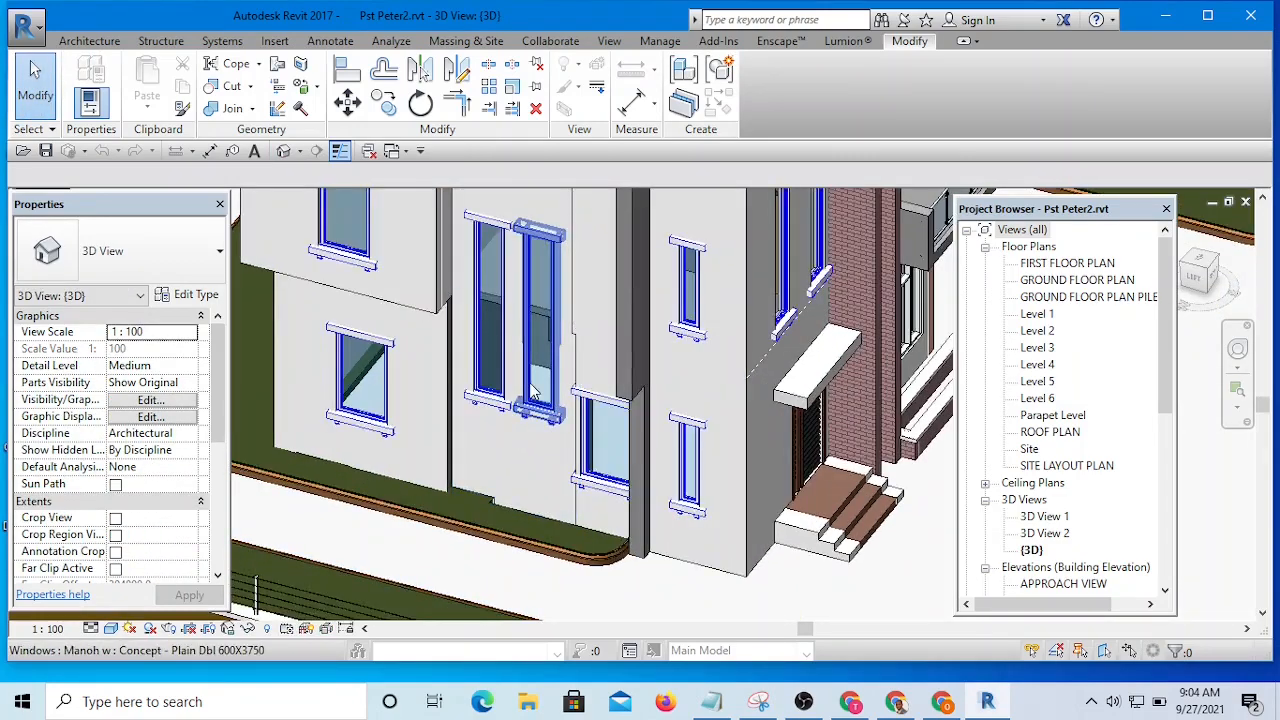
pyautogui.scroll(-5, 570, 425)
pyautogui.keyDown('shift'); pyautogui.moveTo(571, 426); pyautogui.dragTo(600, 443, button='middle'); pyautogui.keyUp('shift')
pyautogui.scroll(5, 581, 403)
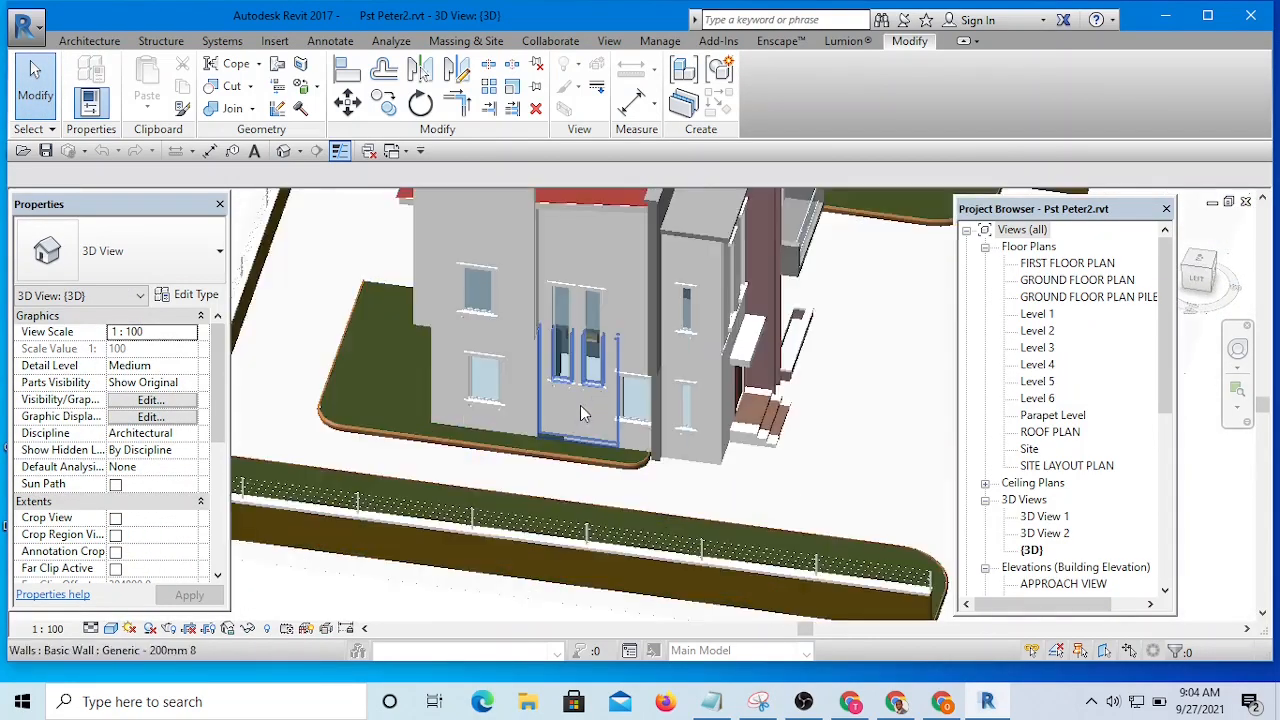
pyautogui.scroll(-3, 608, 374)
pyautogui.keyDown('shift'); pyautogui.moveTo(608, 374); pyautogui.dragTo(598, 280, button='middle'); pyautogui.keyUp('shift')
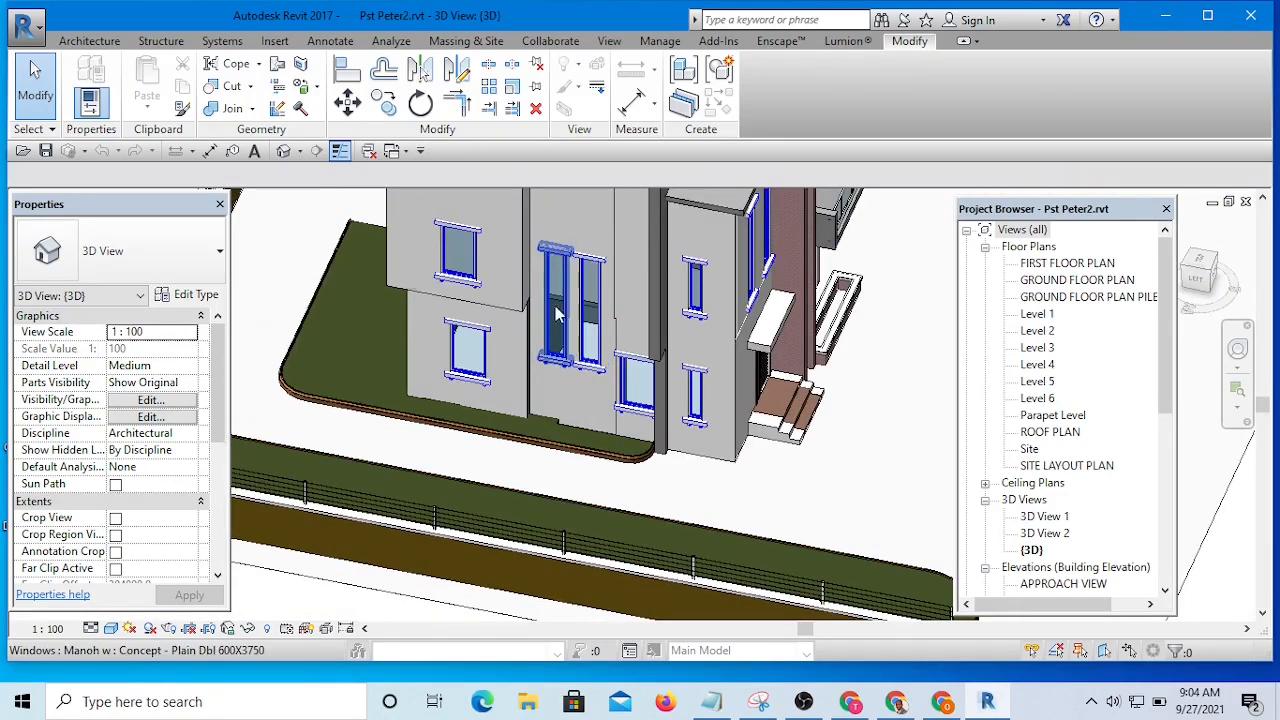
pyautogui.keyDown('shift'); pyautogui.moveTo(800, 432); pyautogui.dragTo(565, 378, button='middle'); pyautogui.keyUp('shift')
pyautogui.scroll(2, 560, 375)
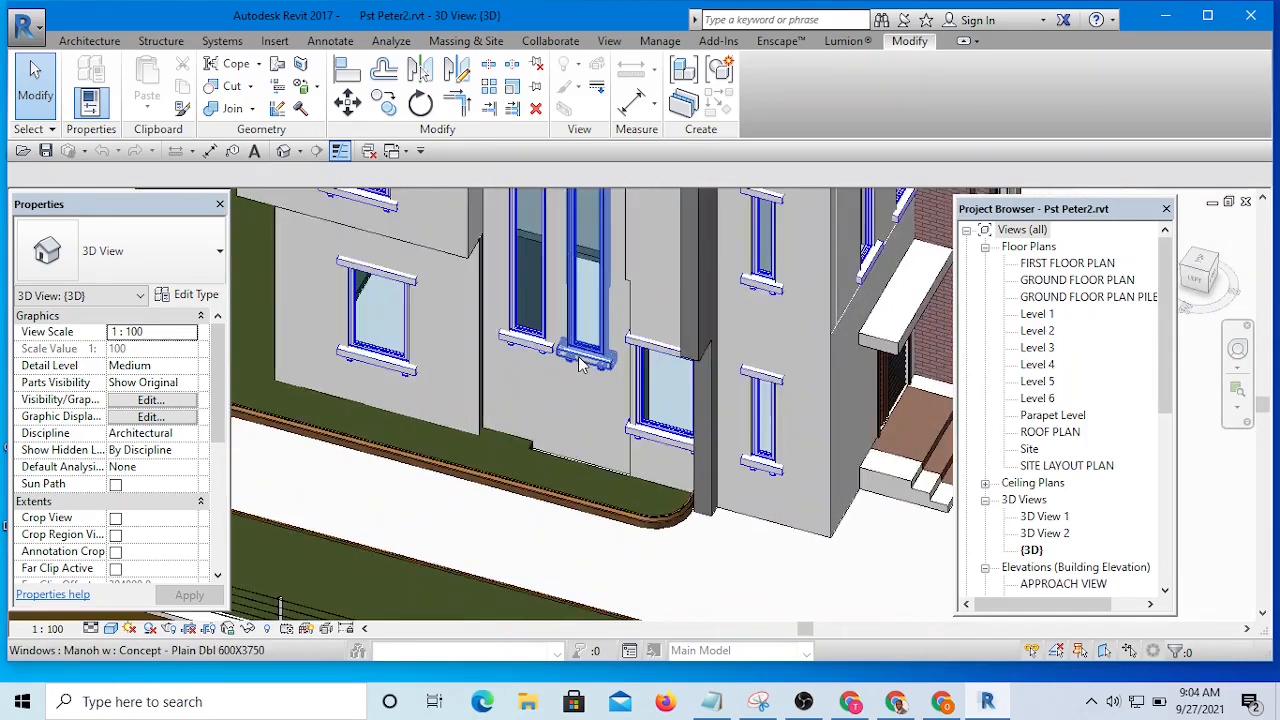
# Check the width and height in the type properties of one tall staircase window, leaving them unedited.
pyautogui.click(583, 365)
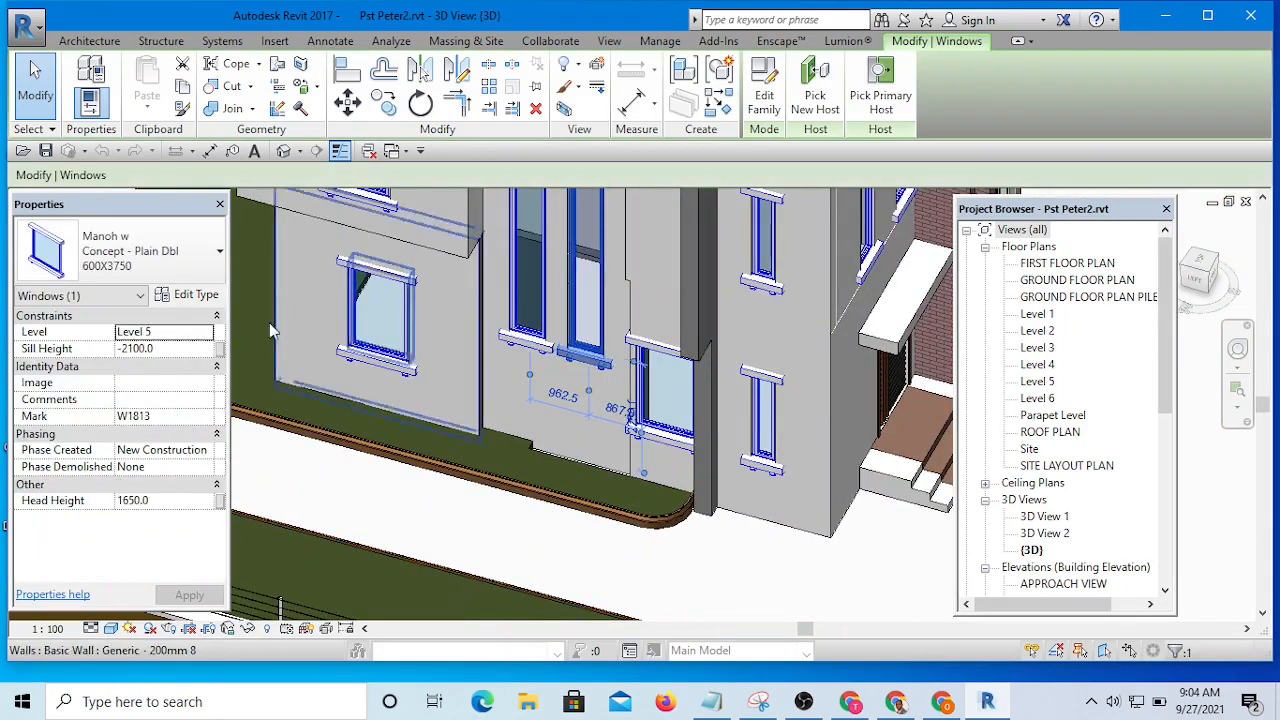
pyautogui.scroll(-3, 625, 378)
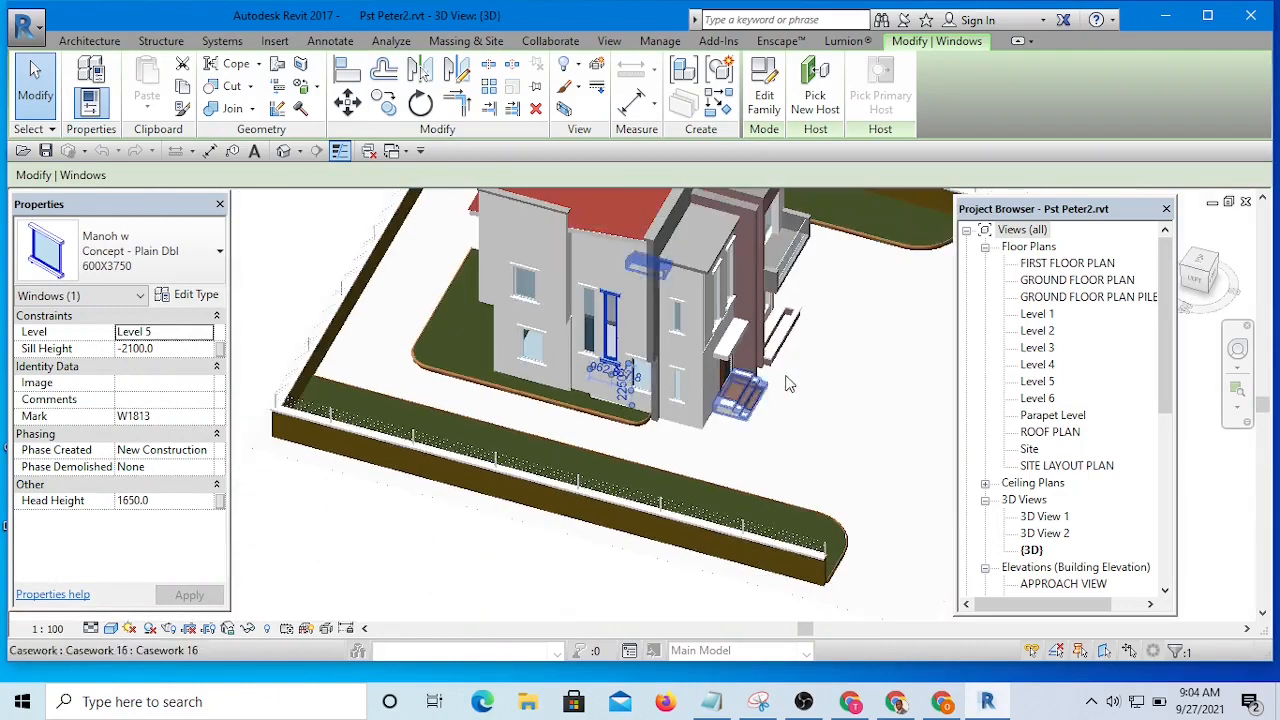
pyautogui.scroll(1, 788, 384)
pyautogui.scroll(2, 634, 352)
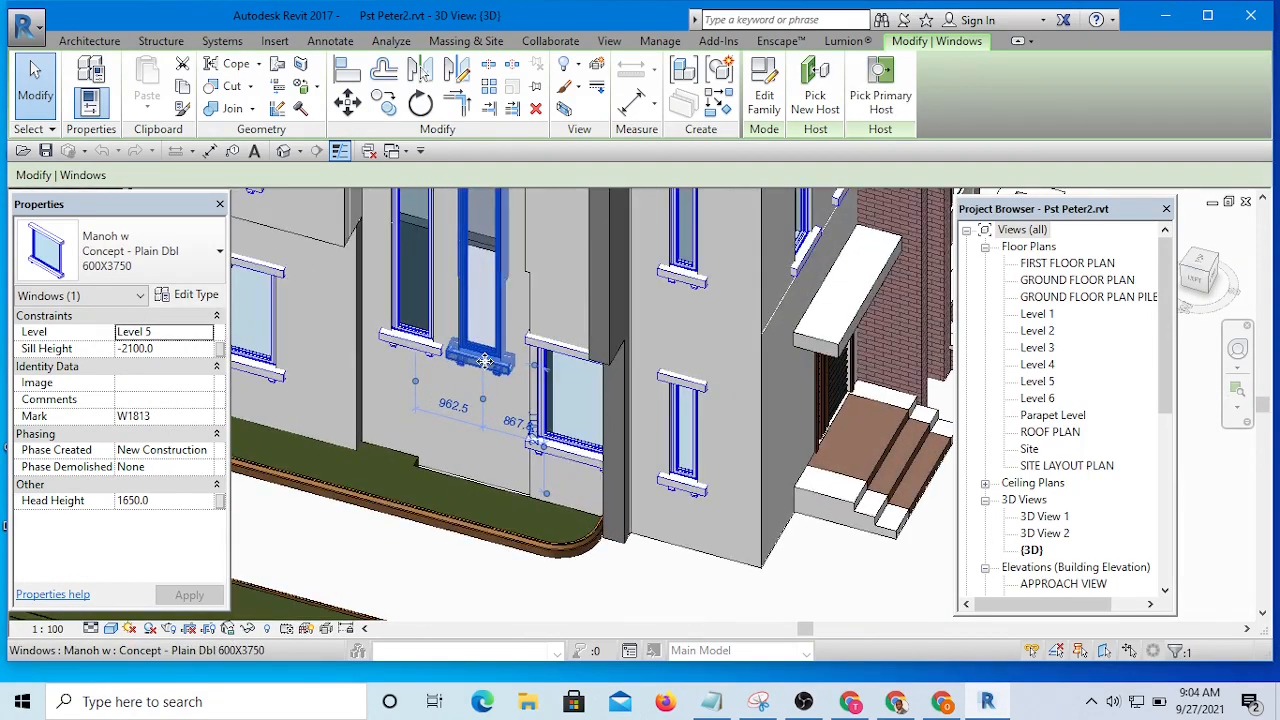
pyautogui.click(181, 297)
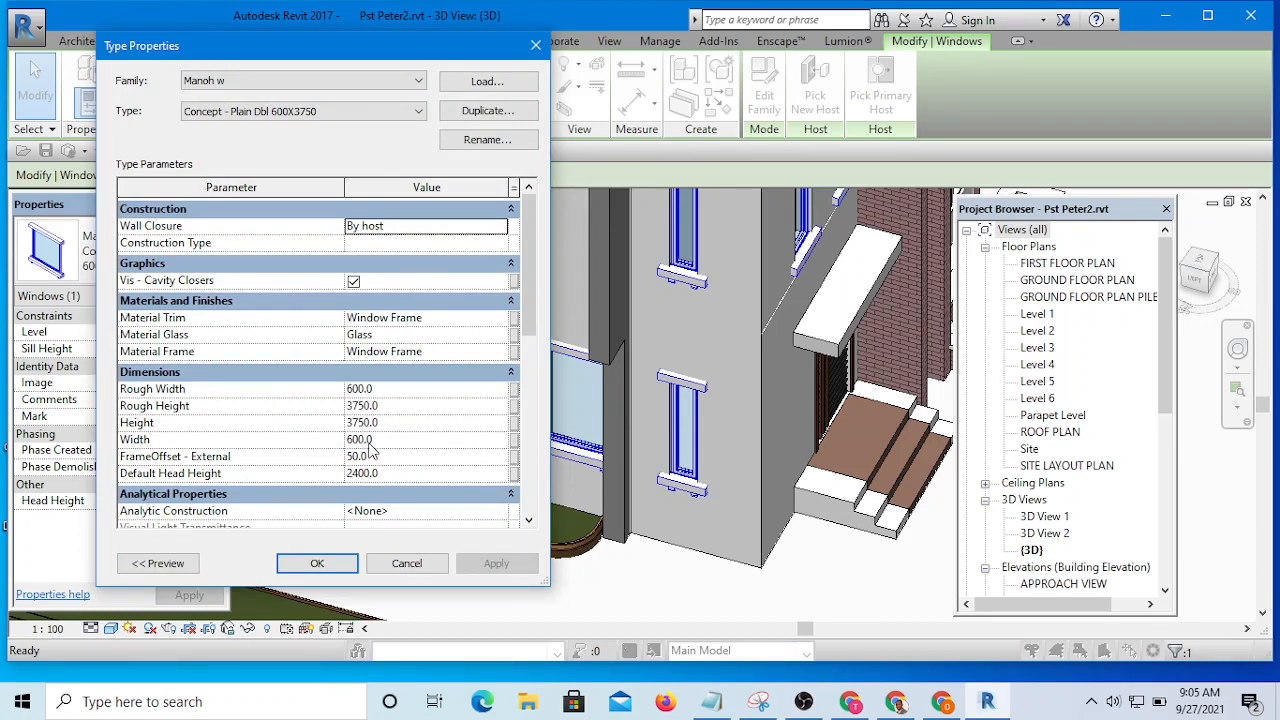
pyautogui.click(534, 47)
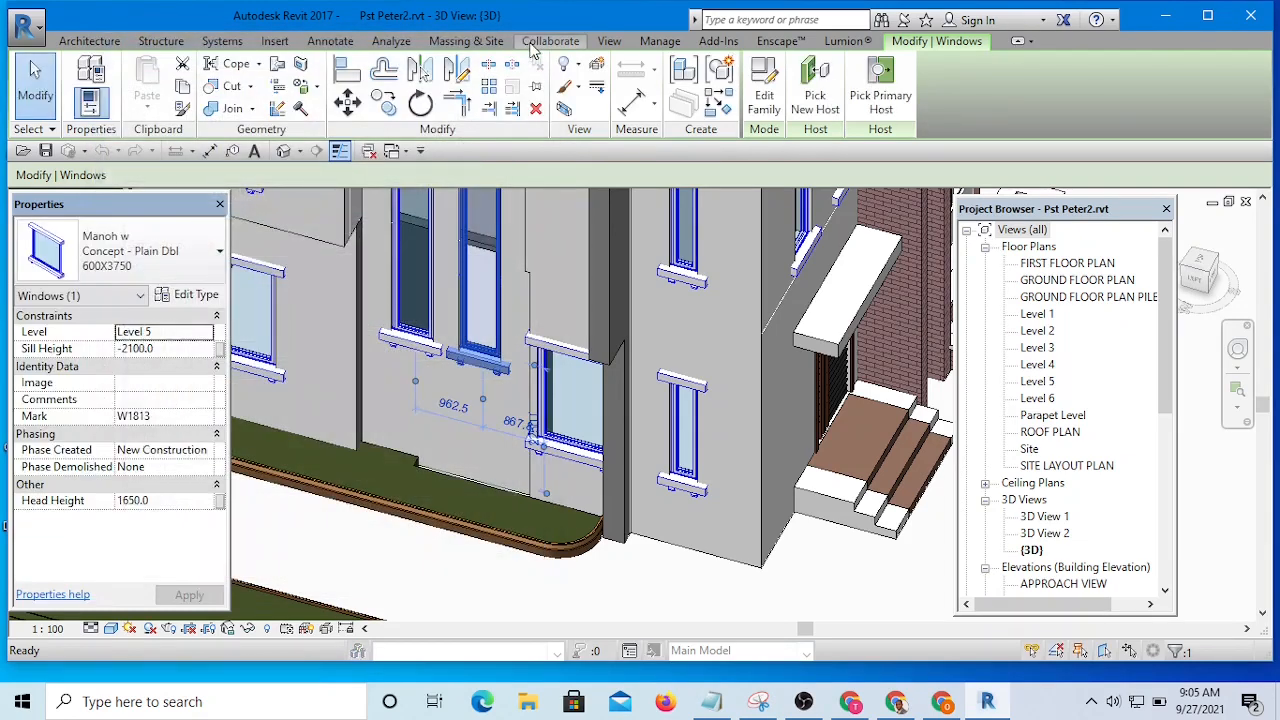
# Switch back to the 3D view of How to Model a Building using Revit Architecture.rvt, showing the external wall with the window.
pyautogui.click(401, 152)
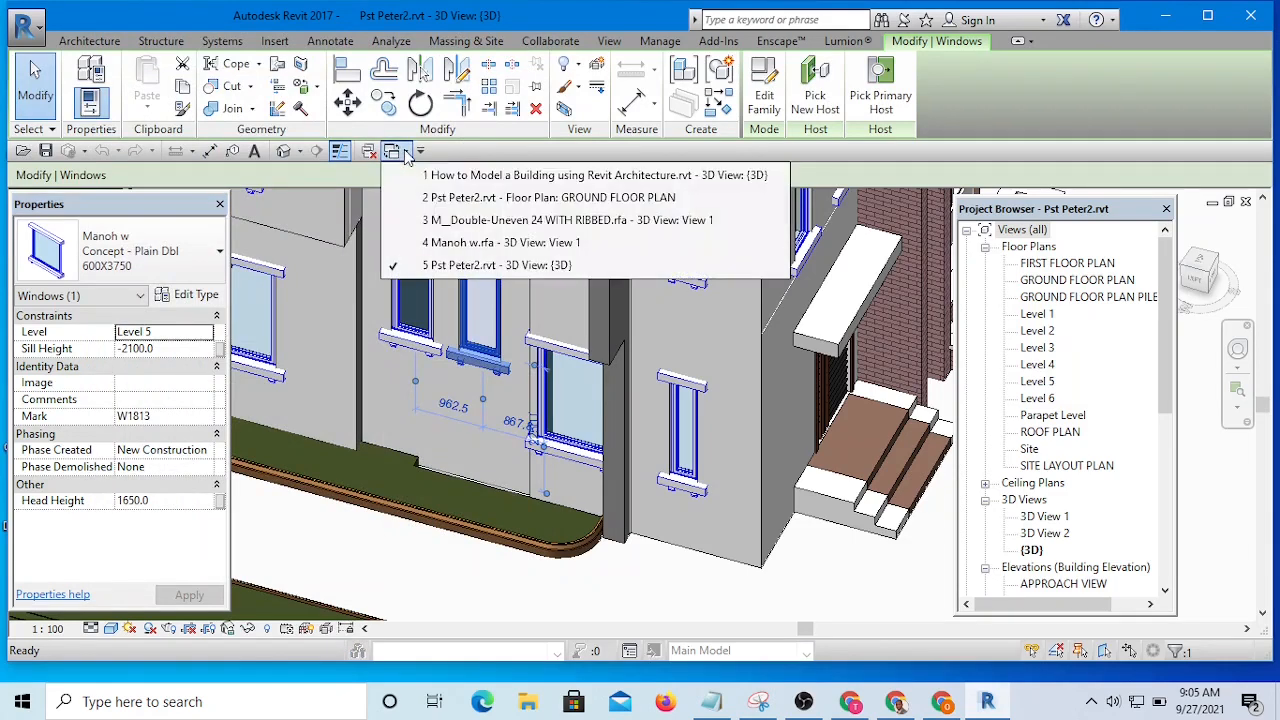
pyautogui.click(577, 177)
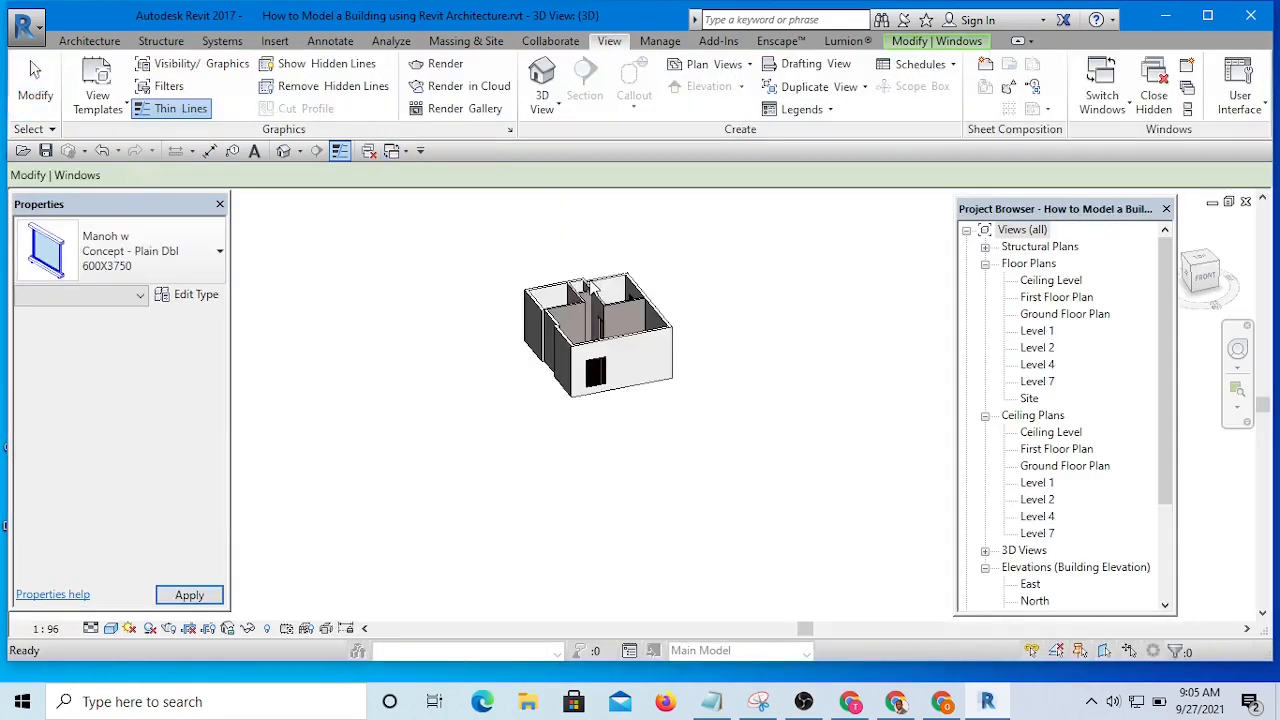
pyautogui.keyDown('shift'); pyautogui.moveTo(662, 326); pyautogui.dragTo(463, 394, button='middle'); pyautogui.keyUp('shift')
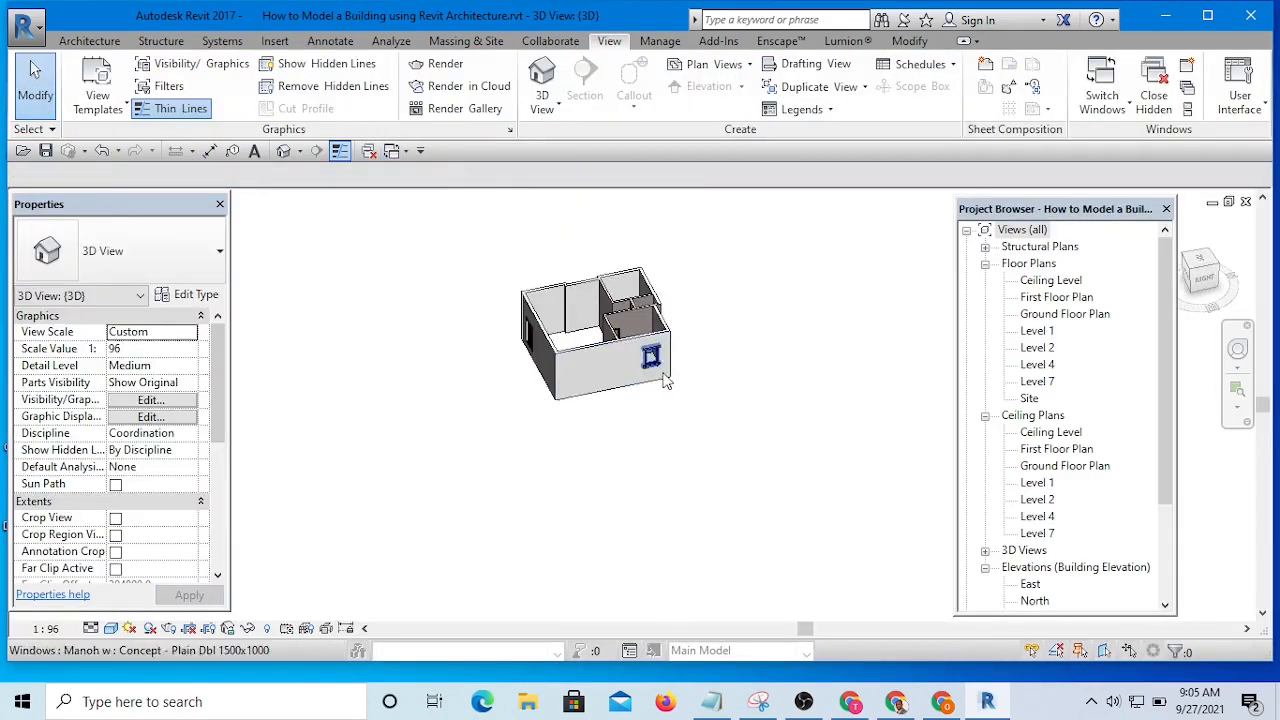
pyautogui.scroll(5, 650, 370)
# Create a similar window from the existing Concept - Plain Dbl 1500x1000 and place it on the recessed staircase wall.
pyautogui.click(718, 395)
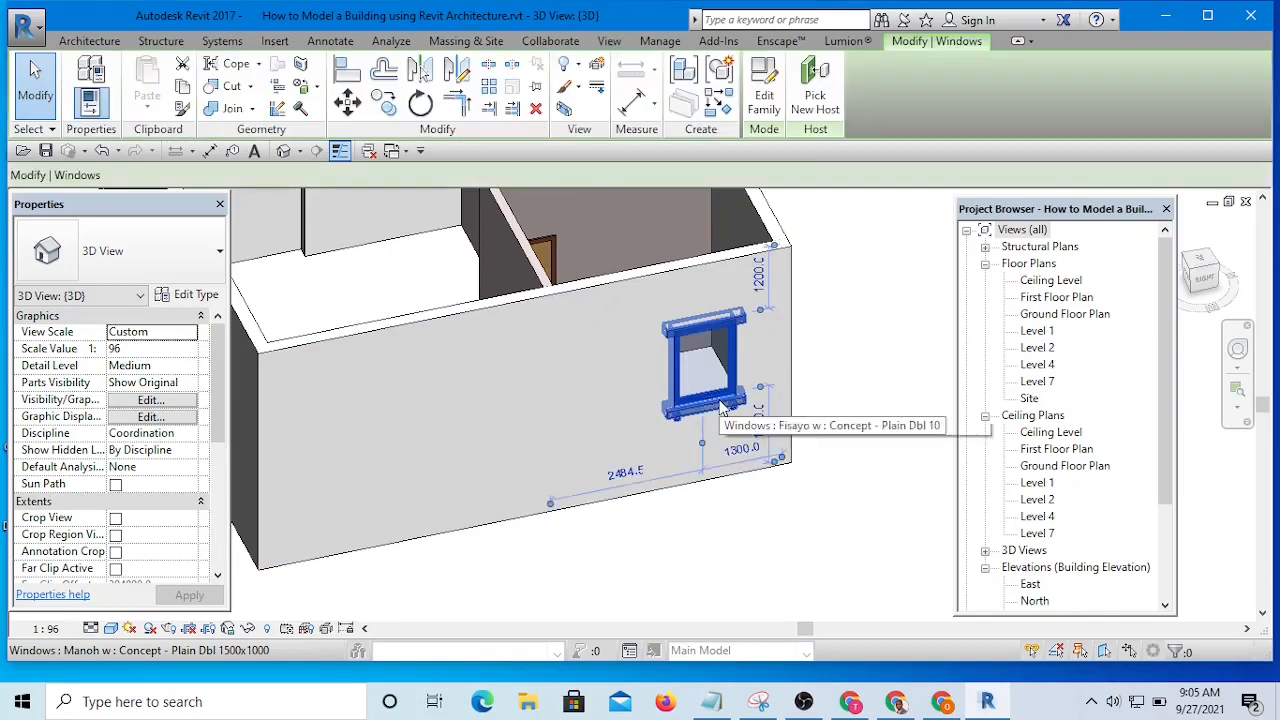
pyautogui.scroll(-3, 715, 393)
pyautogui.keyDown('shift'); pyautogui.moveTo(583, 416); pyautogui.dragTo(834, 426, button='middle'); pyautogui.keyUp('shift')
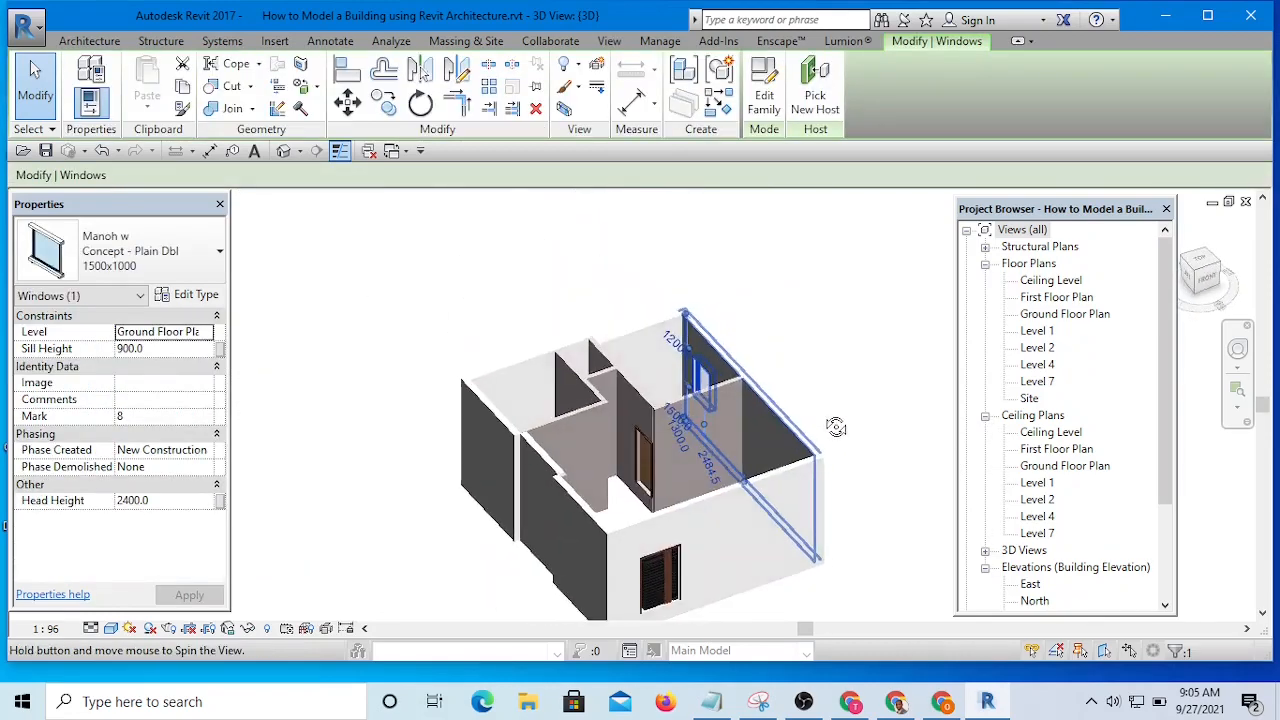
pyautogui.click(722, 102)
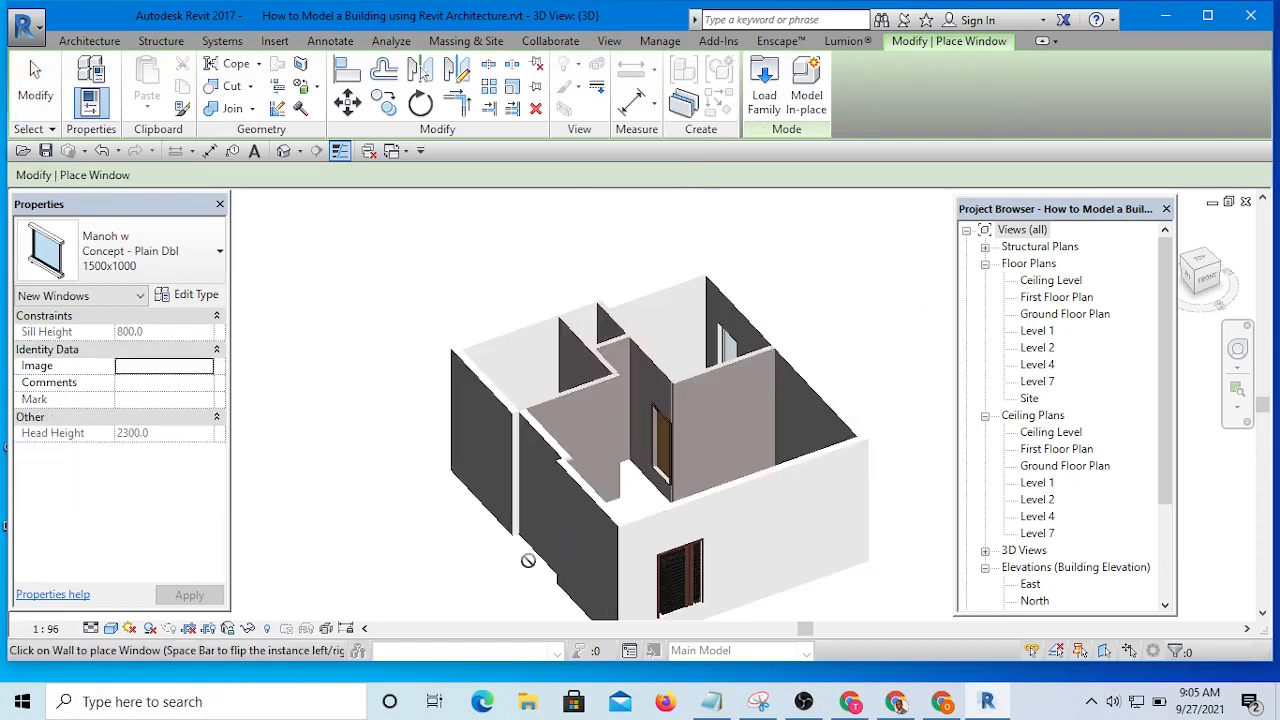
pyautogui.scroll(5, 529, 557)
pyautogui.scroll(-5, 560, 418)
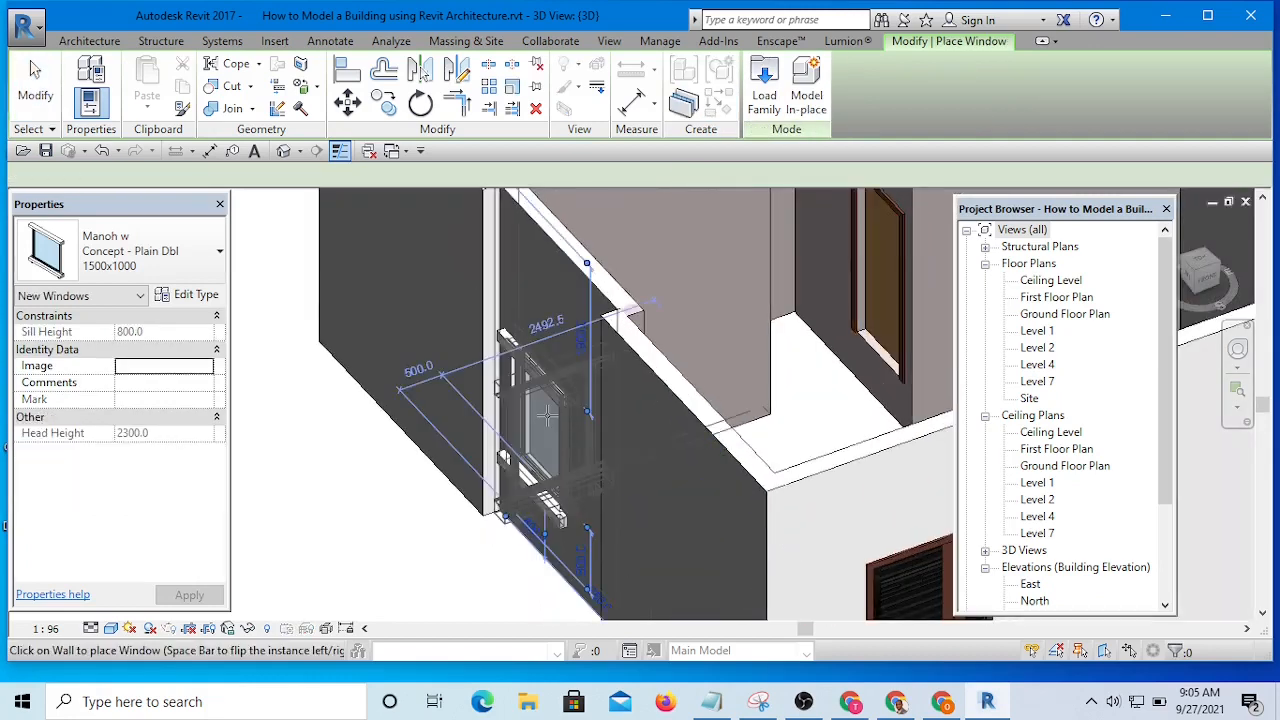
pyautogui.click(580, 420)
pyautogui.press('Escape')
pyautogui.press('Escape')
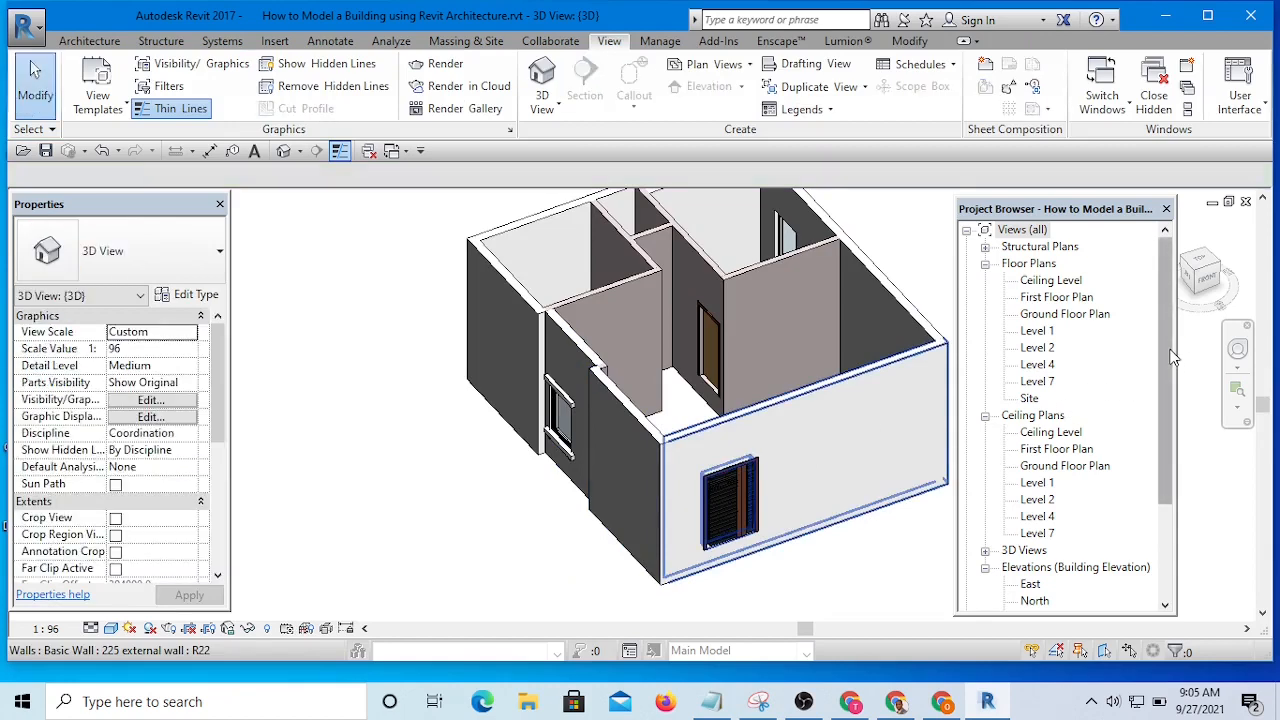
# In the Ground Floor Plan, change the staircase wall window's type to Concept - Plain Dbl 600X3750.
pyautogui.click(1022, 229)
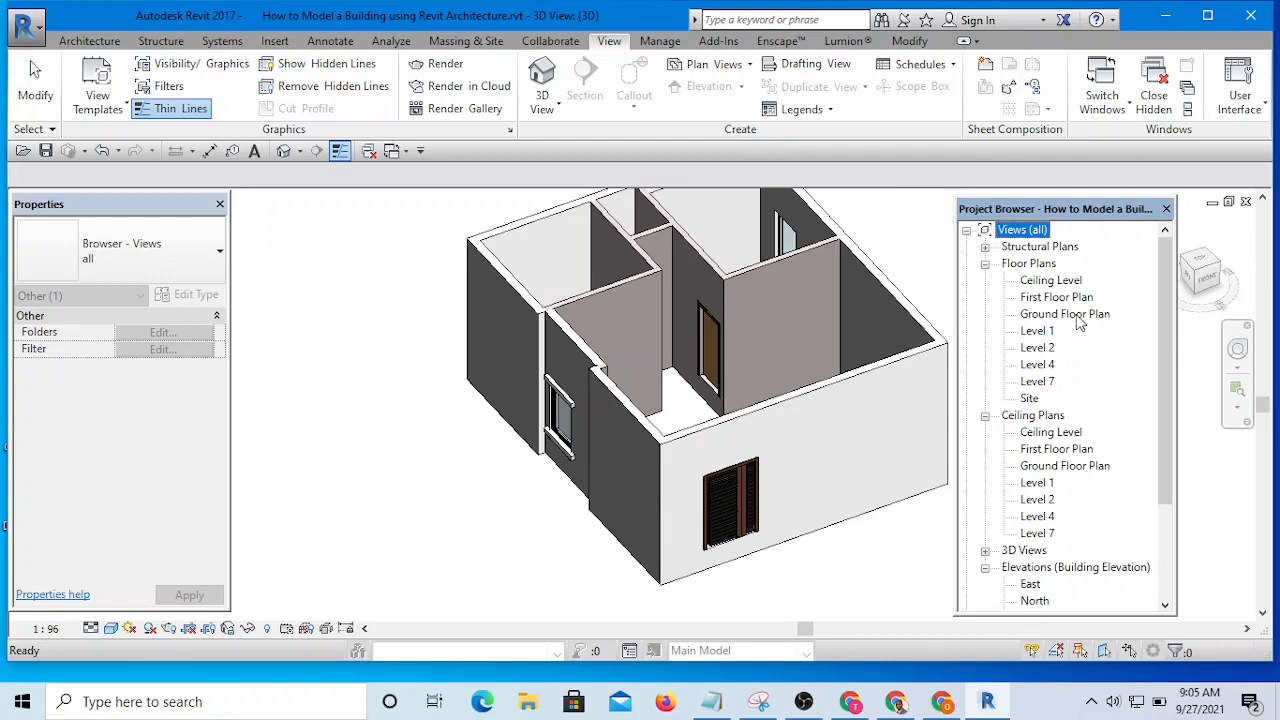
pyautogui.doubleClick(1078, 315)
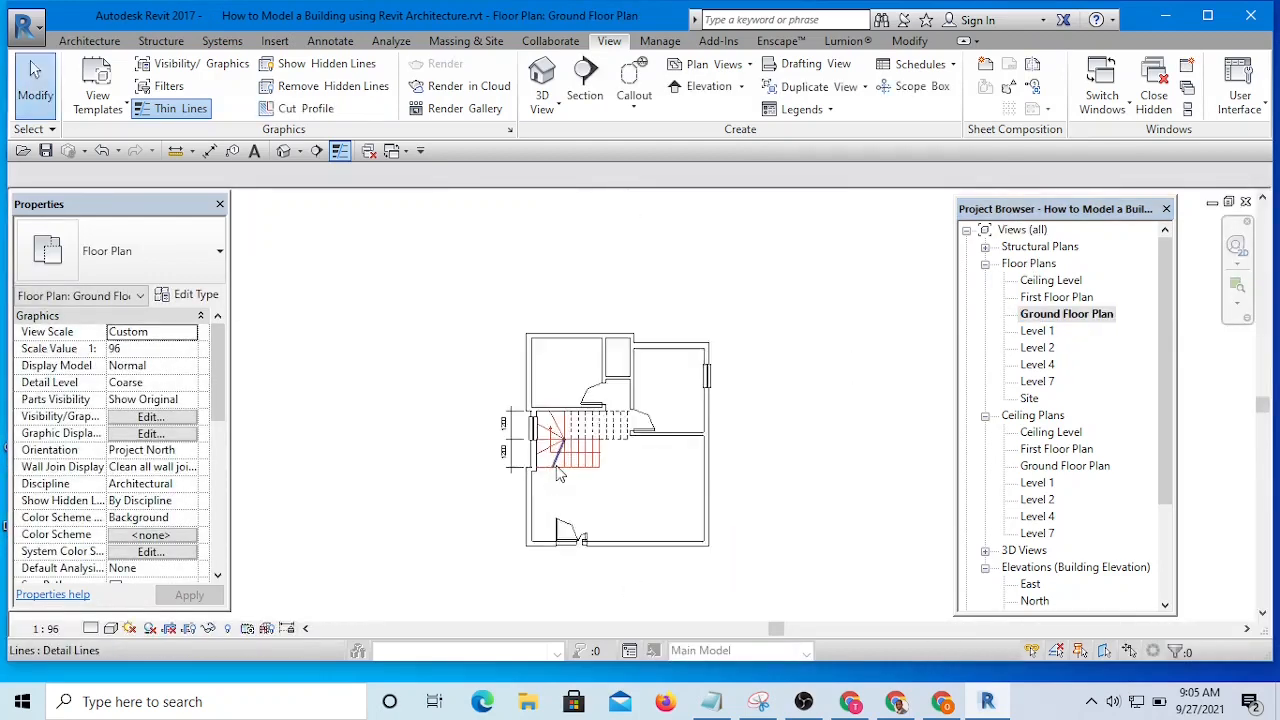
pyautogui.scroll(5, 560, 476)
pyautogui.click(603, 356)
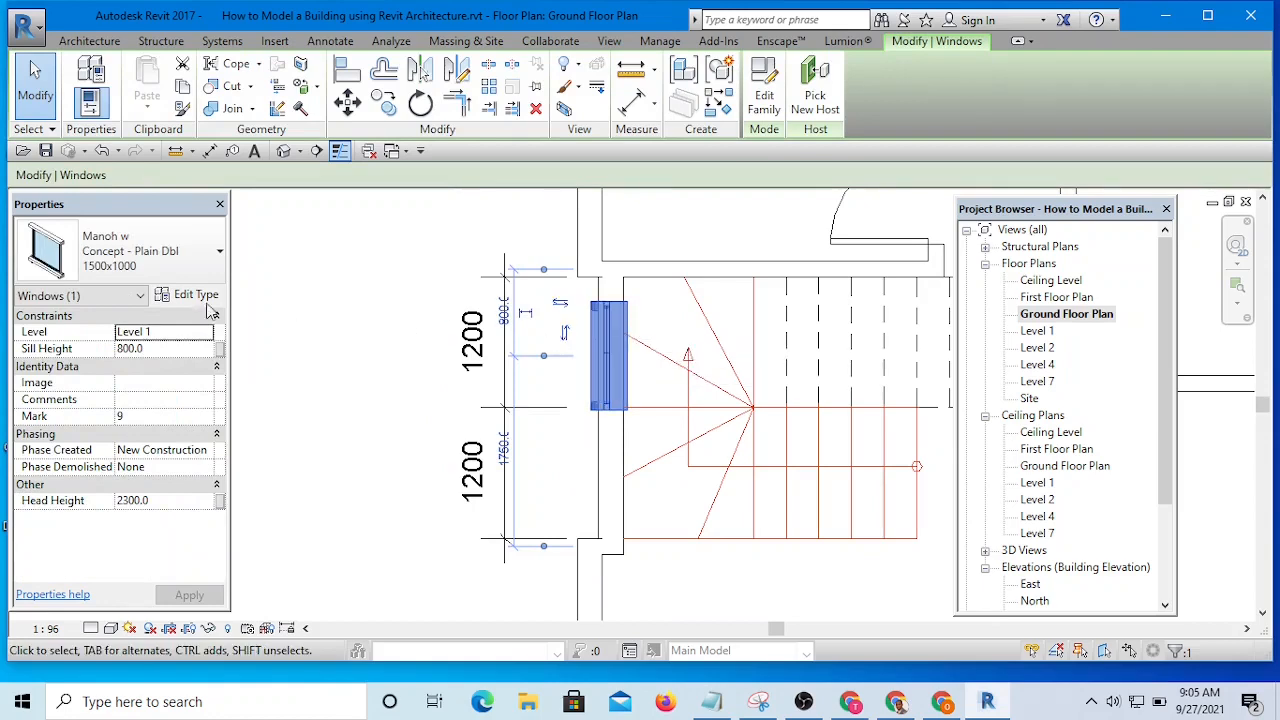
pyautogui.click(180, 256)
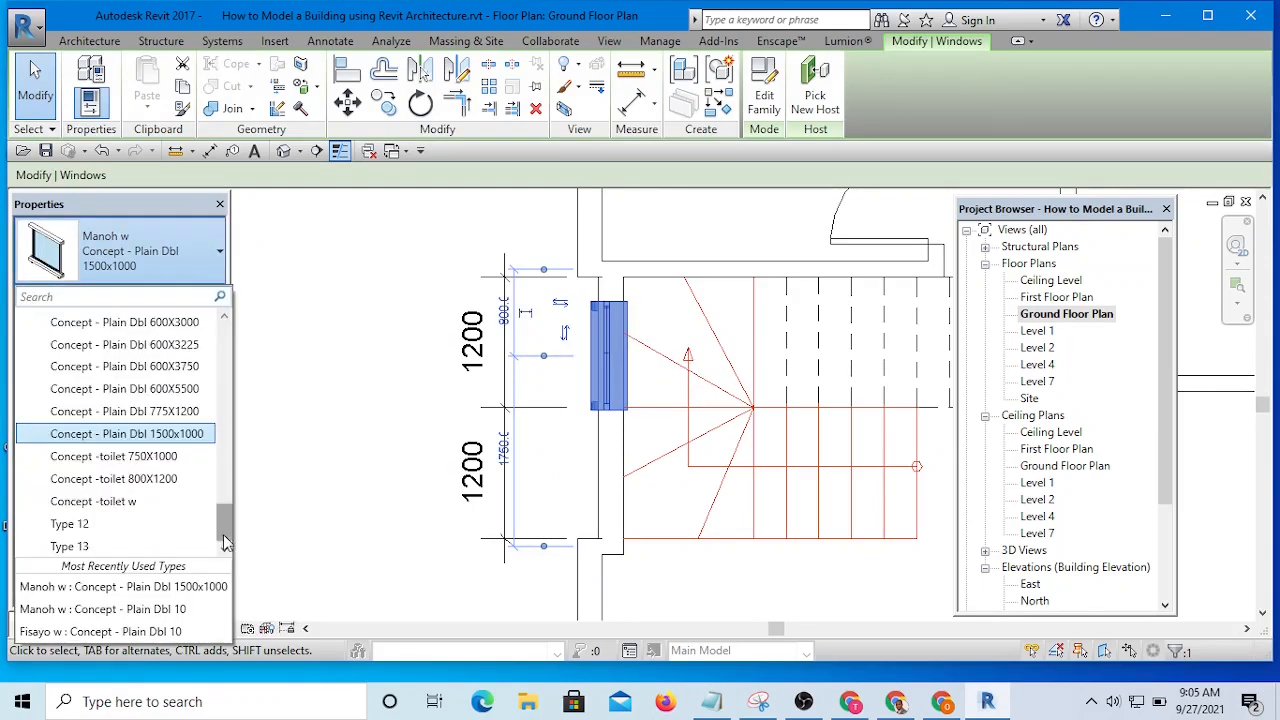
pyautogui.click(163, 373)
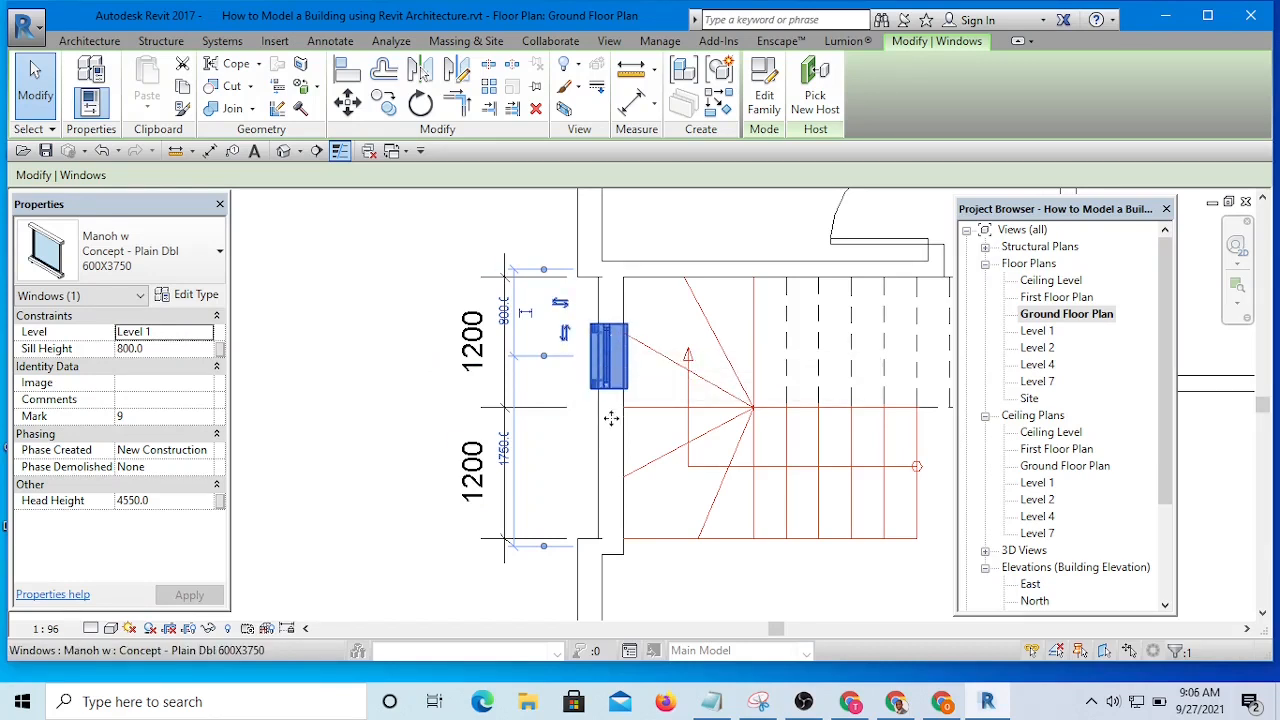
# Copy the 600X3750 window about 995 mm along the staircase wall and inspect both windows in the 3D view.
pyautogui.keyDown('ctrl'); pyautogui.moveTo(611, 418); pyautogui.dragTo(612, 453); pyautogui.keyUp('ctrl')
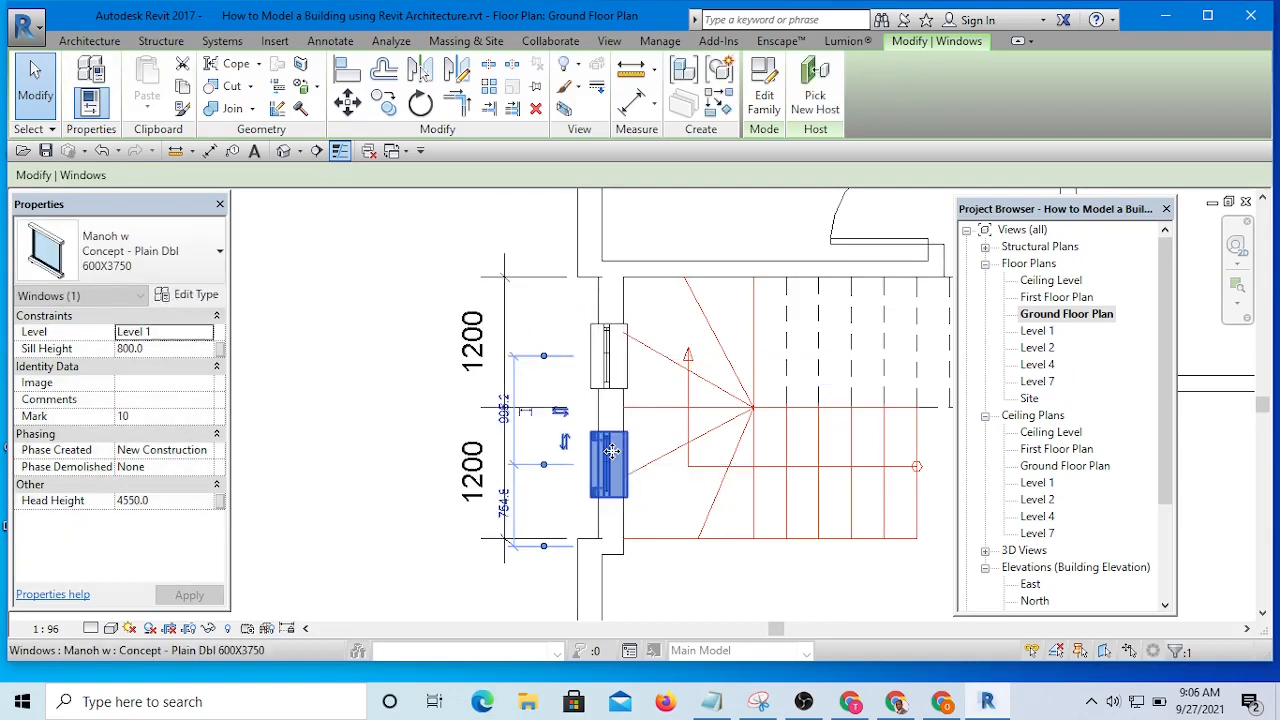
pyautogui.click(325, 334)
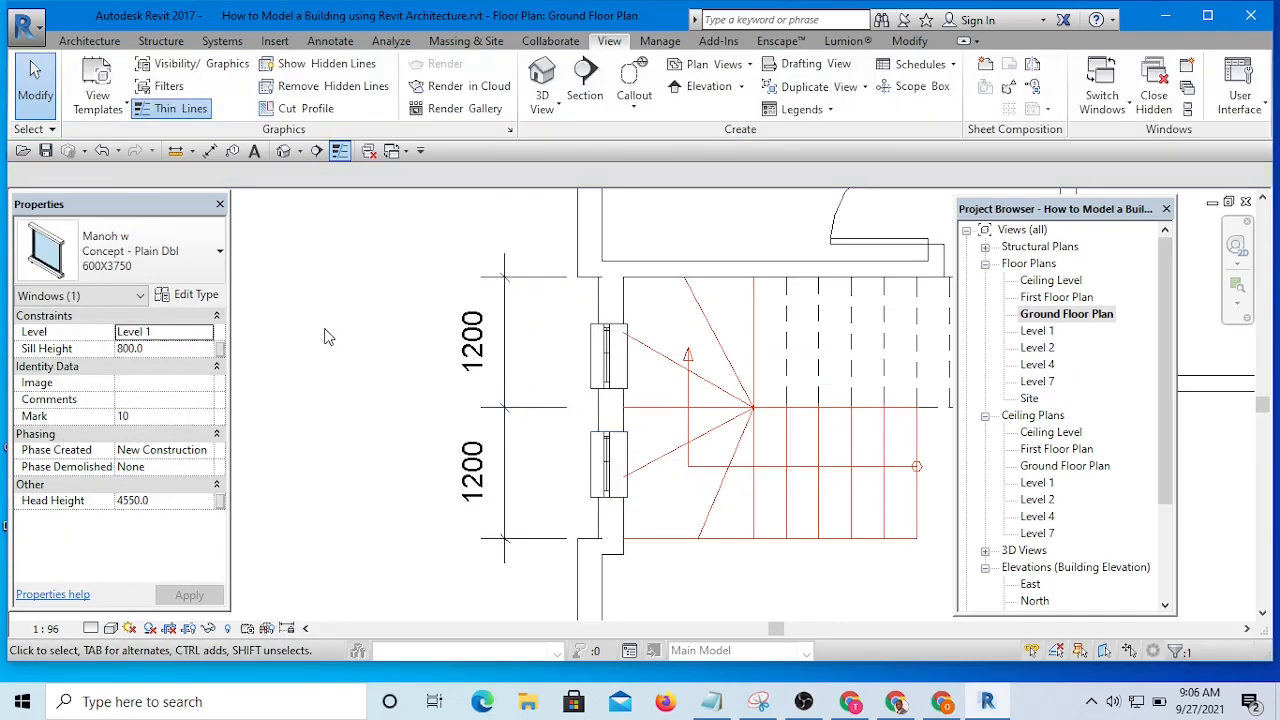
pyautogui.click(287, 153)
pyautogui.scroll(2, 632, 452)
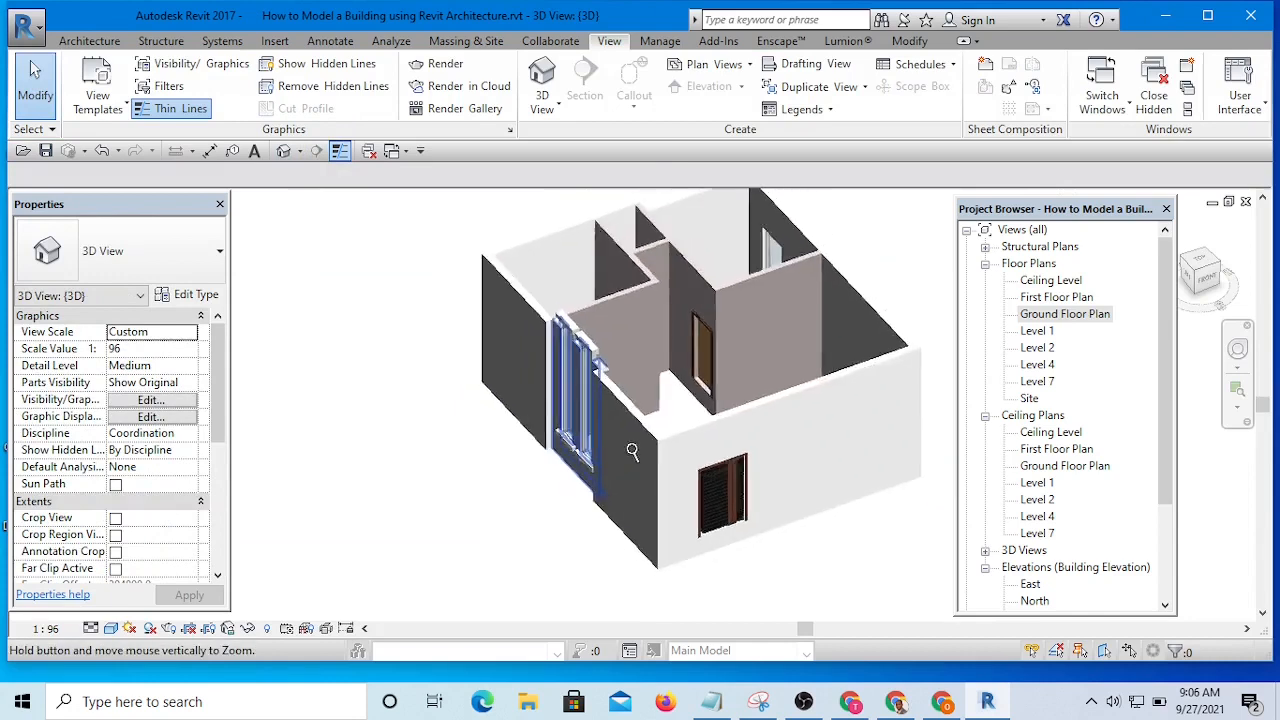
pyautogui.scroll(-2, 632, 452)
pyautogui.keyDown('shift'); pyautogui.moveTo(566, 480); pyautogui.dragTo(642, 347, button='middle'); pyautogui.keyUp('shift')
pyautogui.scroll(5, 645, 352)
pyautogui.scroll(-3, 567, 409)
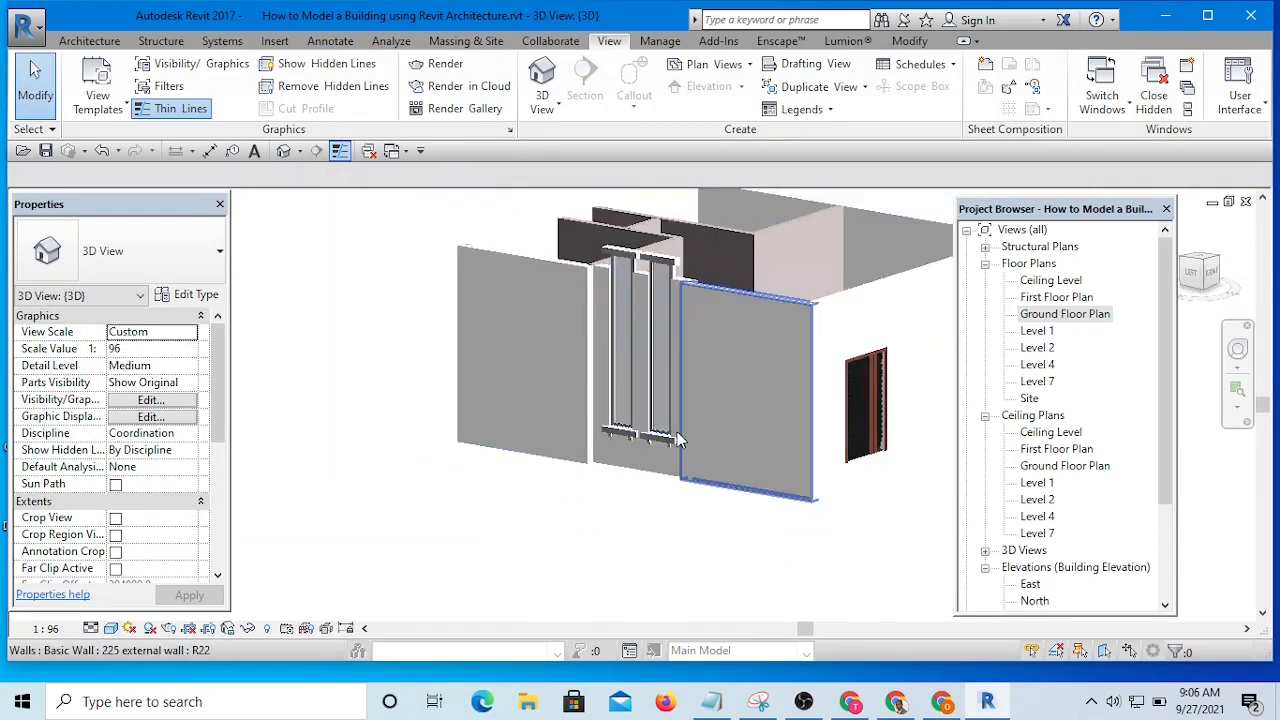
# Examine the pair of 600X3750 windows on the recessed staircase wall in the 3D view from several angles.
pyautogui.scroll(-3, 651, 440)
pyautogui.keyDown('shift'); pyautogui.moveTo(651, 440); pyautogui.dragTo(729, 529, button='middle'); pyautogui.keyUp('shift')
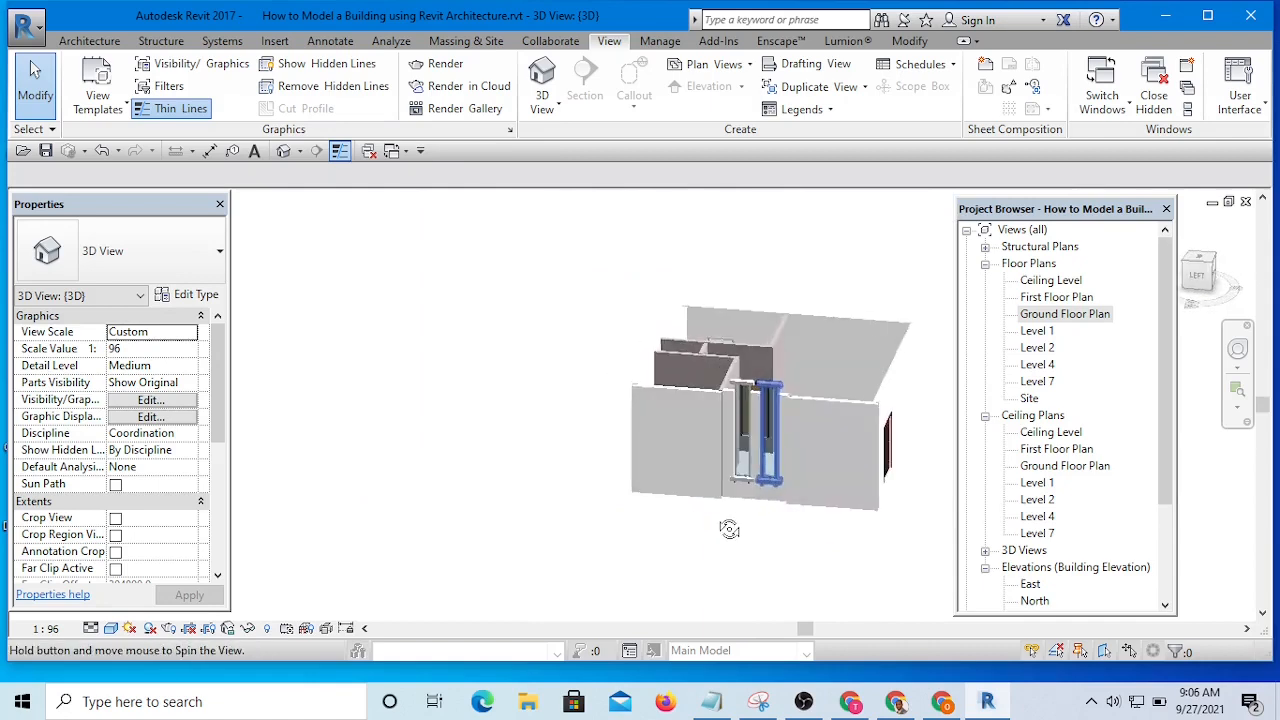
pyautogui.scroll(5, 772, 466)
pyautogui.scroll(-3, 773, 462)
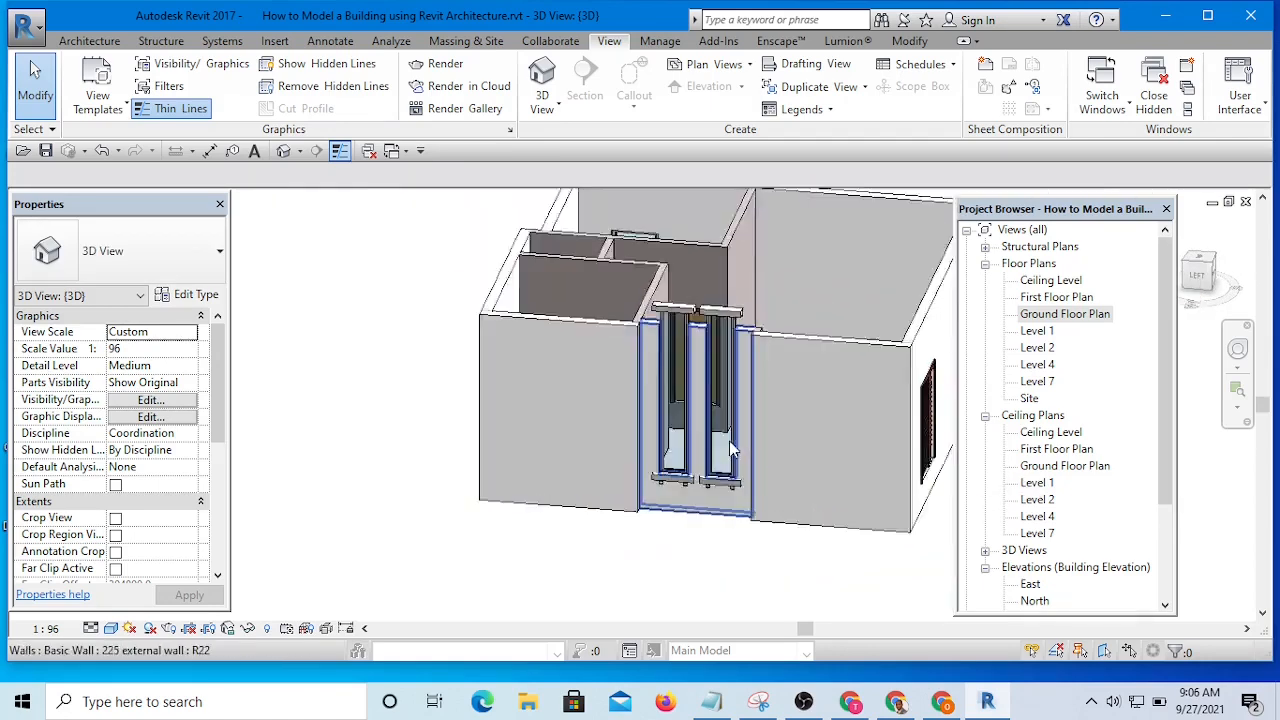
pyautogui.keyDown('shift'); pyautogui.moveTo(729, 441); pyautogui.dragTo(686, 460, button='middle'); pyautogui.keyUp('shift')
pyautogui.scroll(5, 567, 486)
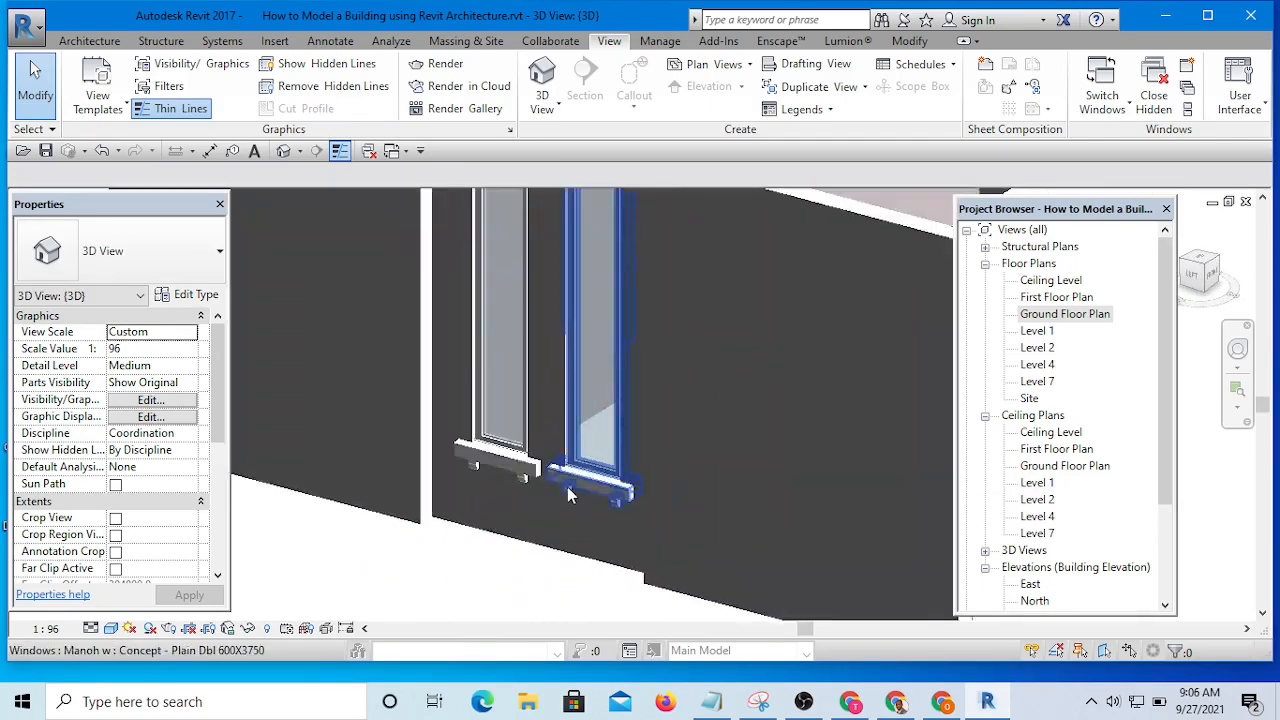
pyautogui.scroll(-5, 577, 463)
pyautogui.keyDown('shift'); pyautogui.moveTo(600, 470); pyautogui.dragTo(726, 477, button='middle'); pyautogui.keyUp('shift')
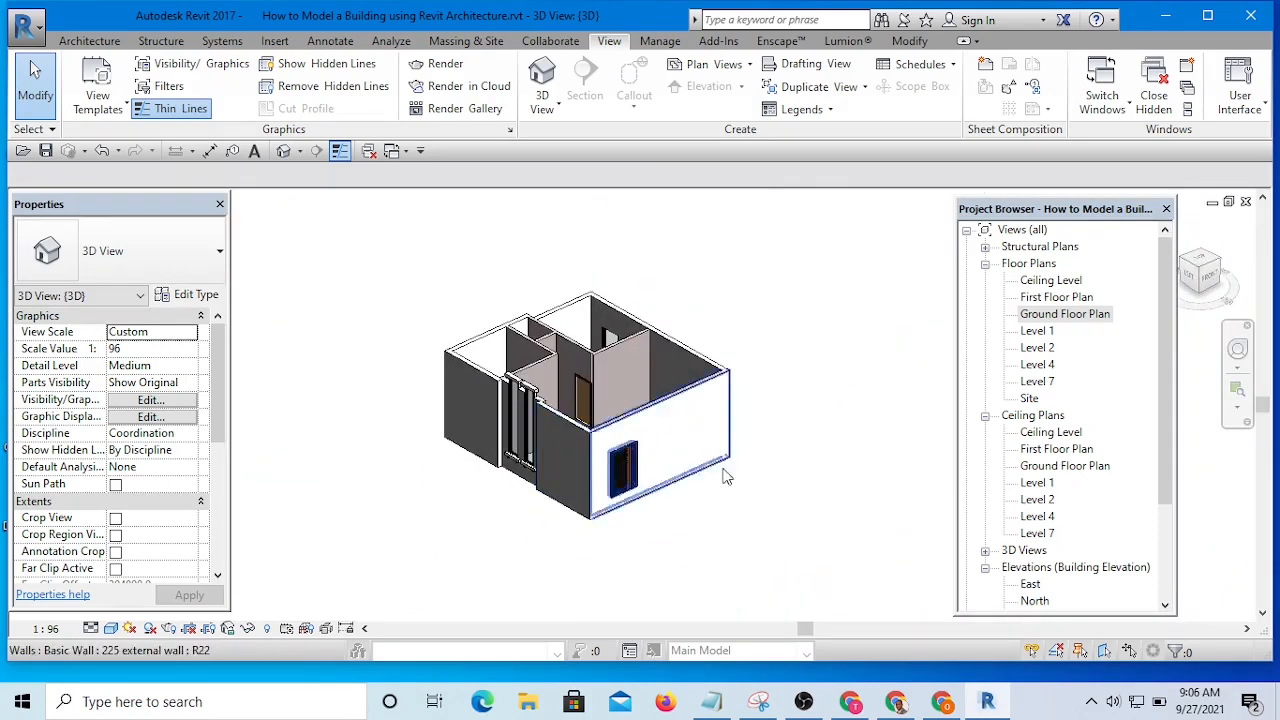
pyautogui.scroll(5, 591, 563)
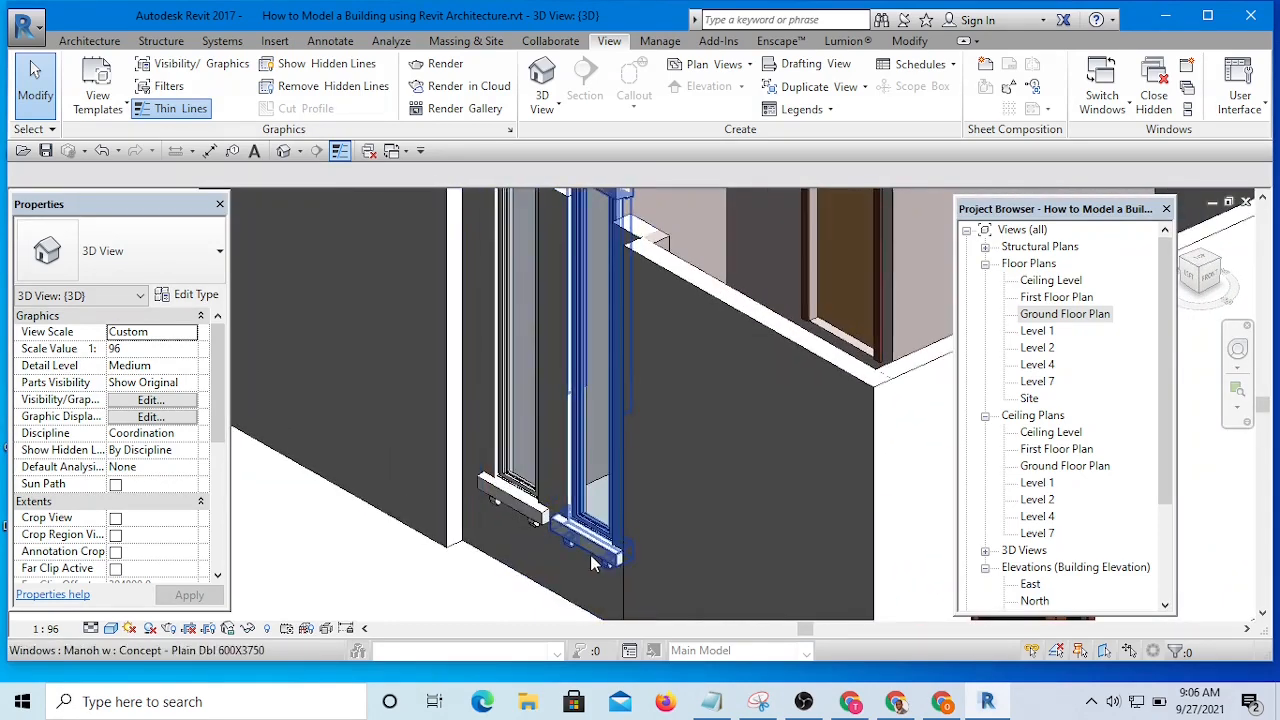
# Create a similar window from the staircase wall's 600X3750 window and place it on the adjoining external wall, about 1300 mm from the corner.
pyautogui.click(592, 563)
pyautogui.scroll(-5, 580, 470)
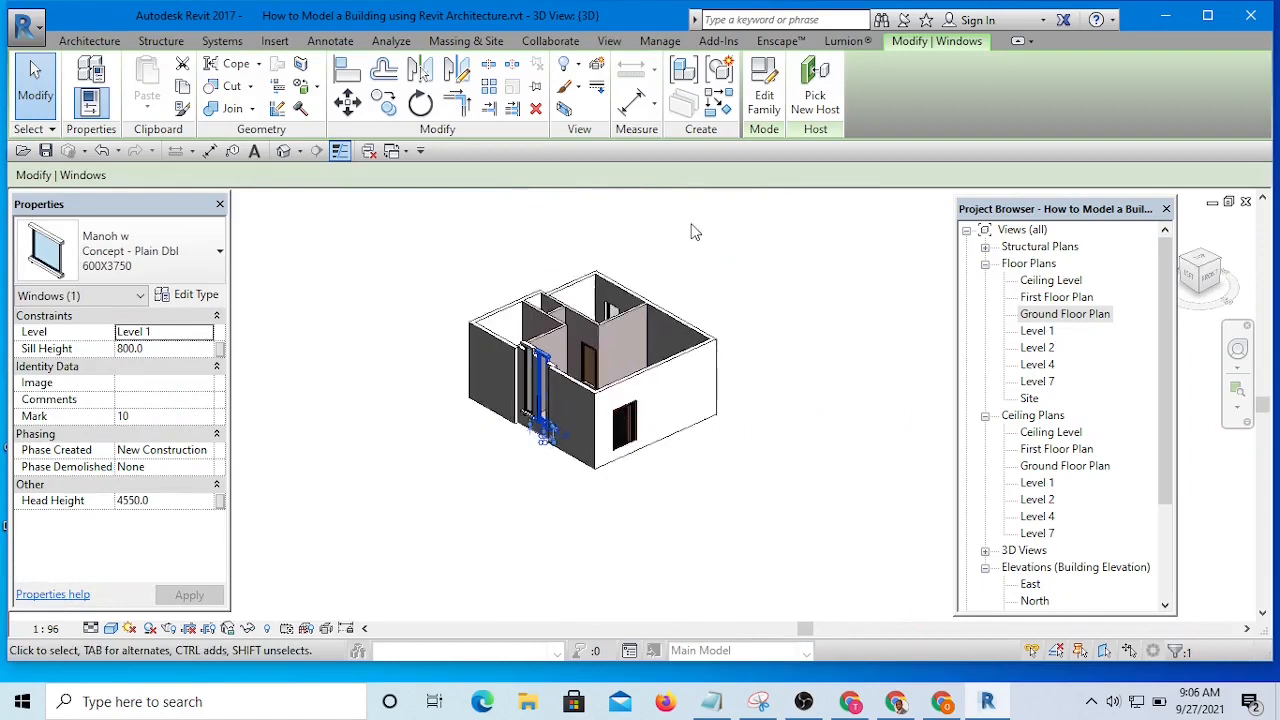
pyautogui.click(720, 101)
pyautogui.scroll(5, 570, 380)
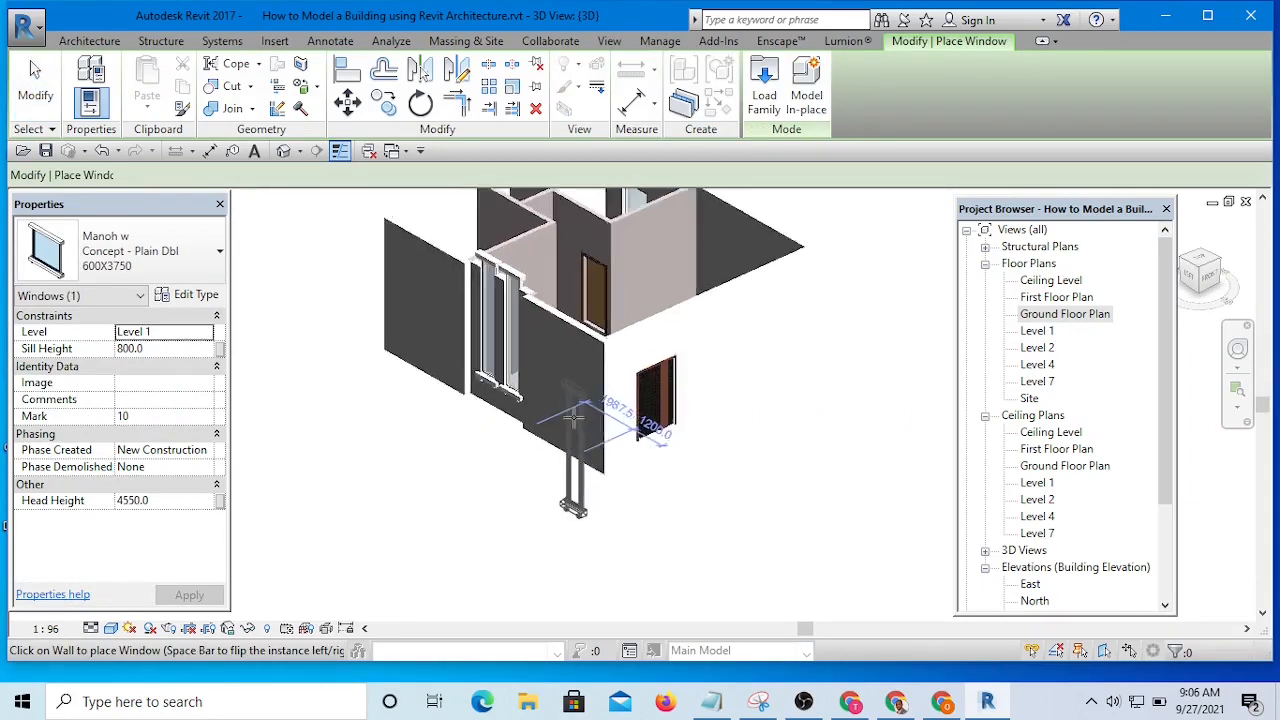
pyautogui.click(574, 366)
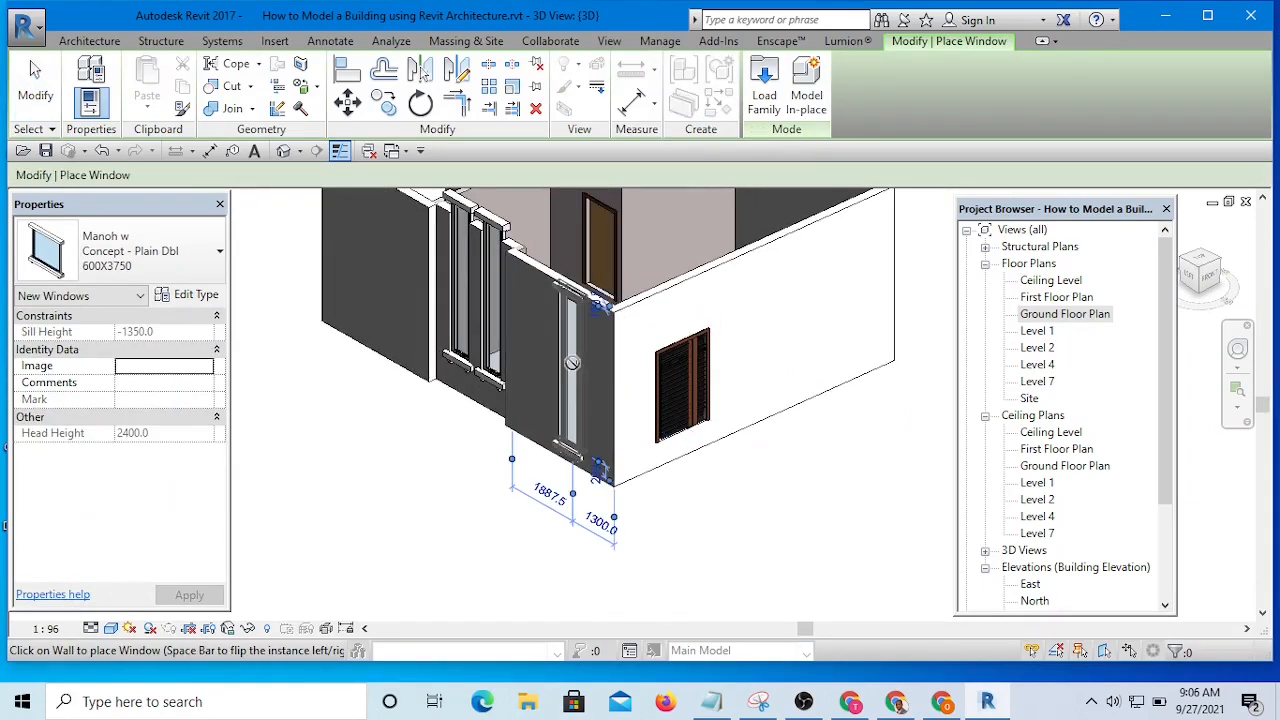
pyautogui.press('Escape')
pyautogui.press('Escape')
# Change the newly placed corner window's type to Manoh w Concept -1800x600 and set its head height to 2400.
pyautogui.scroll(3, 588, 478)
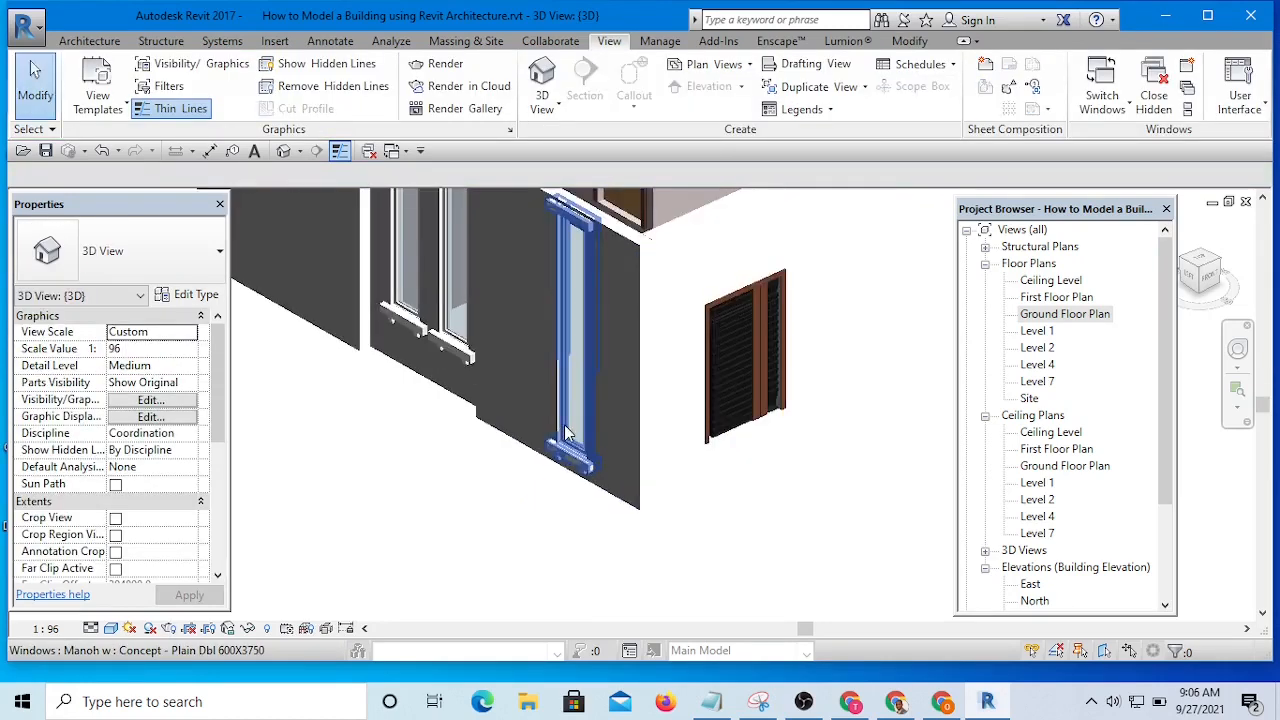
pyautogui.click(582, 468)
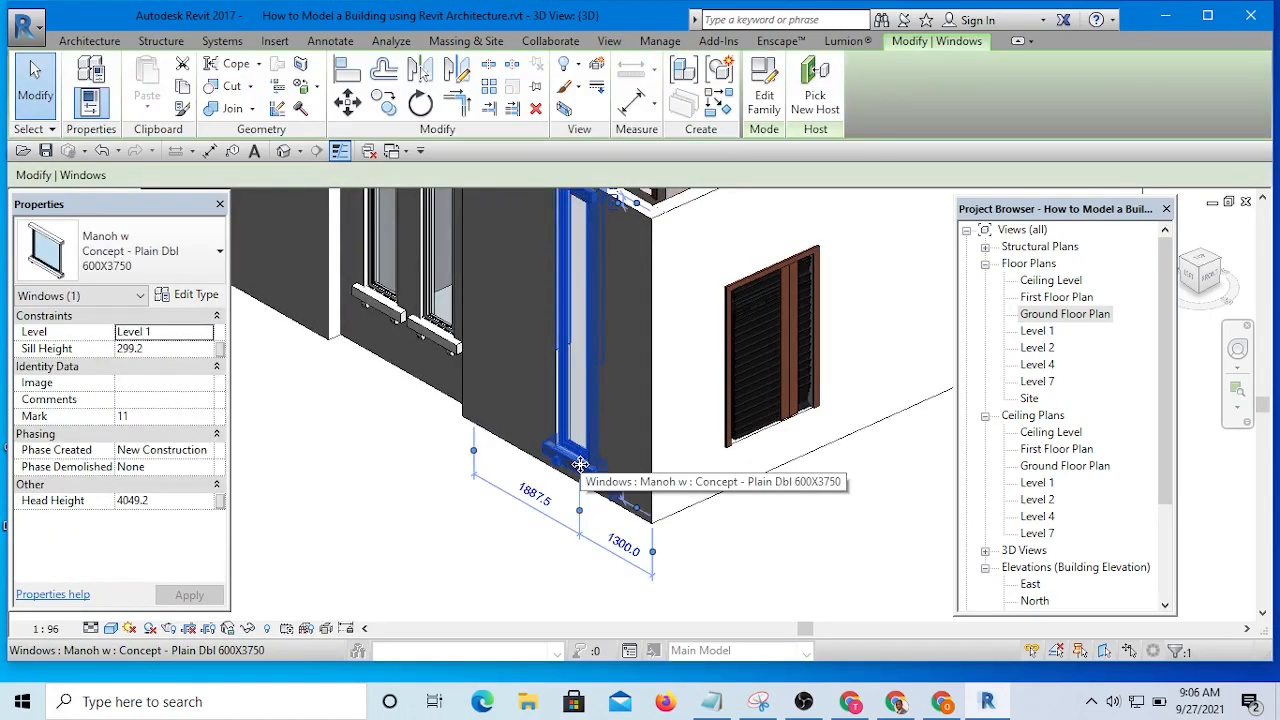
pyautogui.keyDown('shift'); pyautogui.moveTo(600, 405); pyautogui.dragTo(560, 357, button='middle'); pyautogui.keyUp('shift')
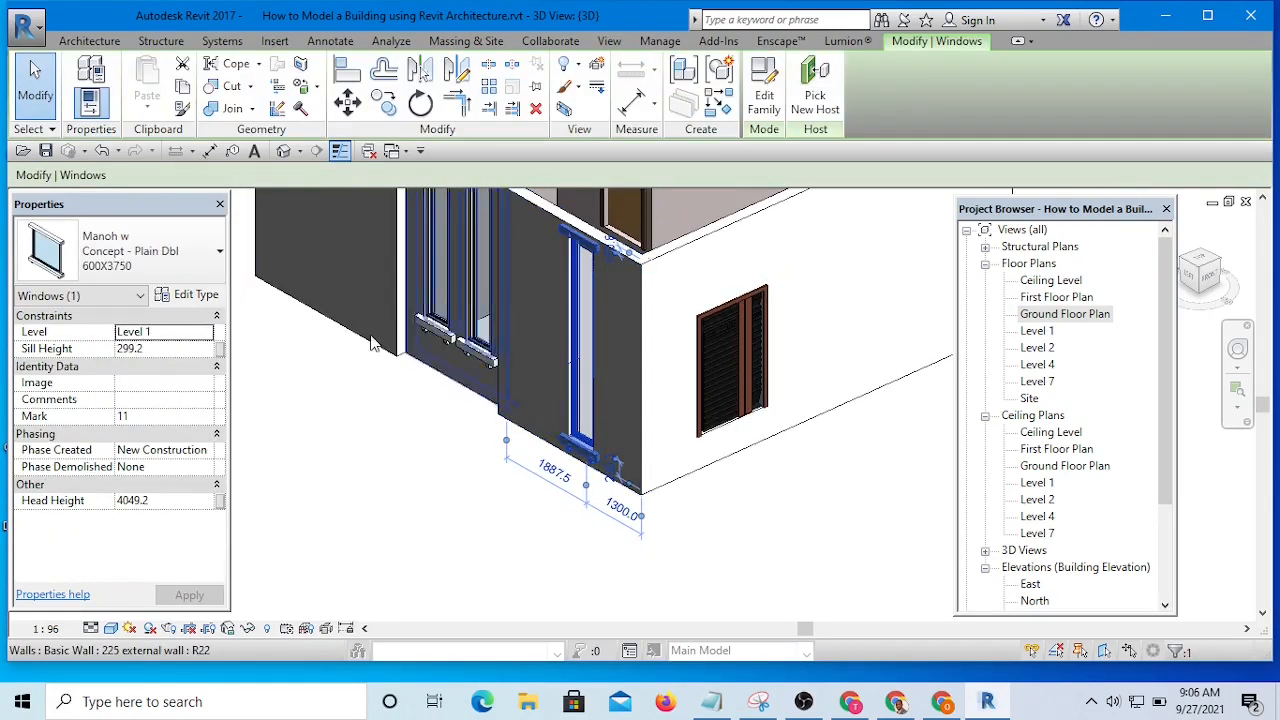
pyautogui.click(155, 259)
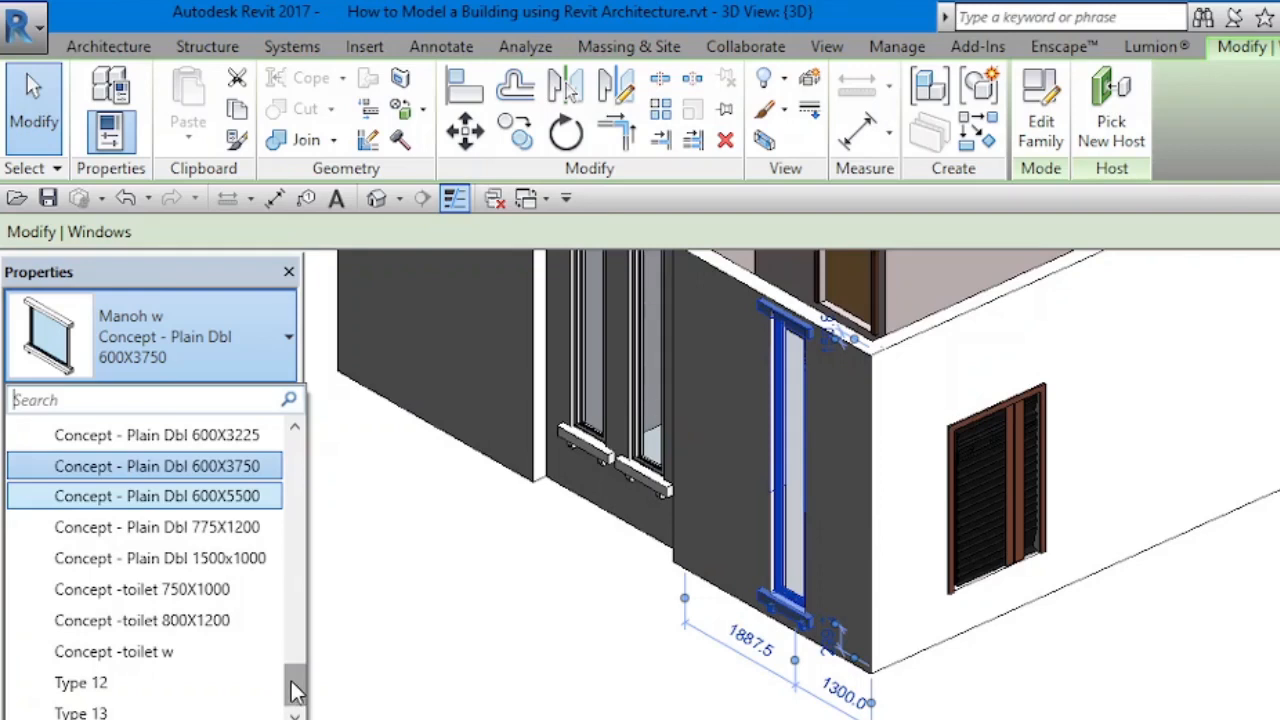
pyautogui.scroll(2, 299, 690)
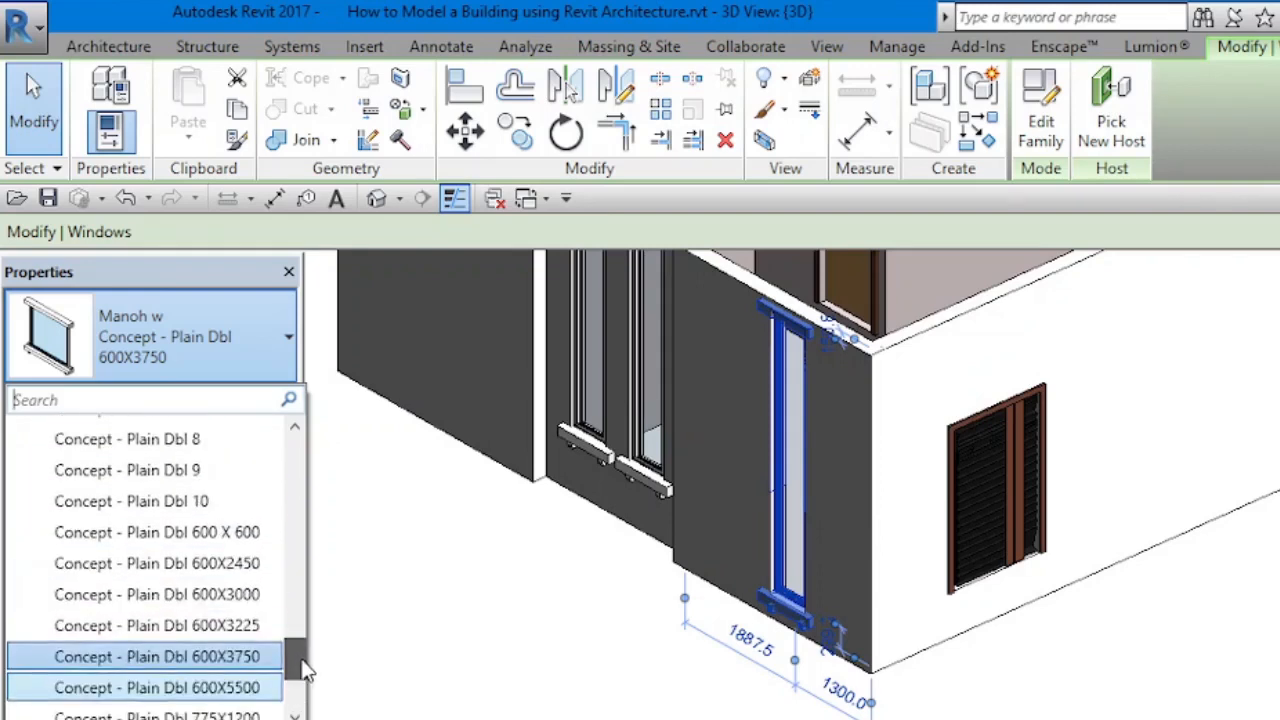
pyautogui.moveTo(302, 660); pyautogui.dragTo(322, 608)
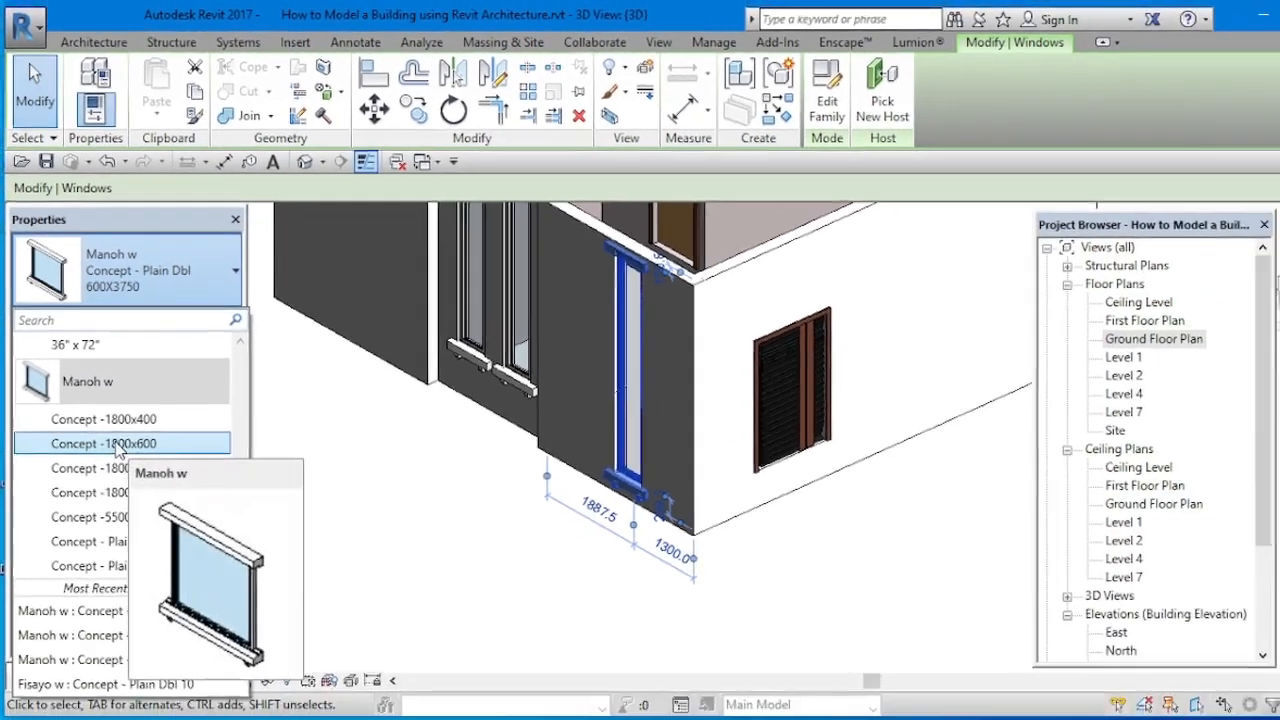
pyautogui.click(139, 557)
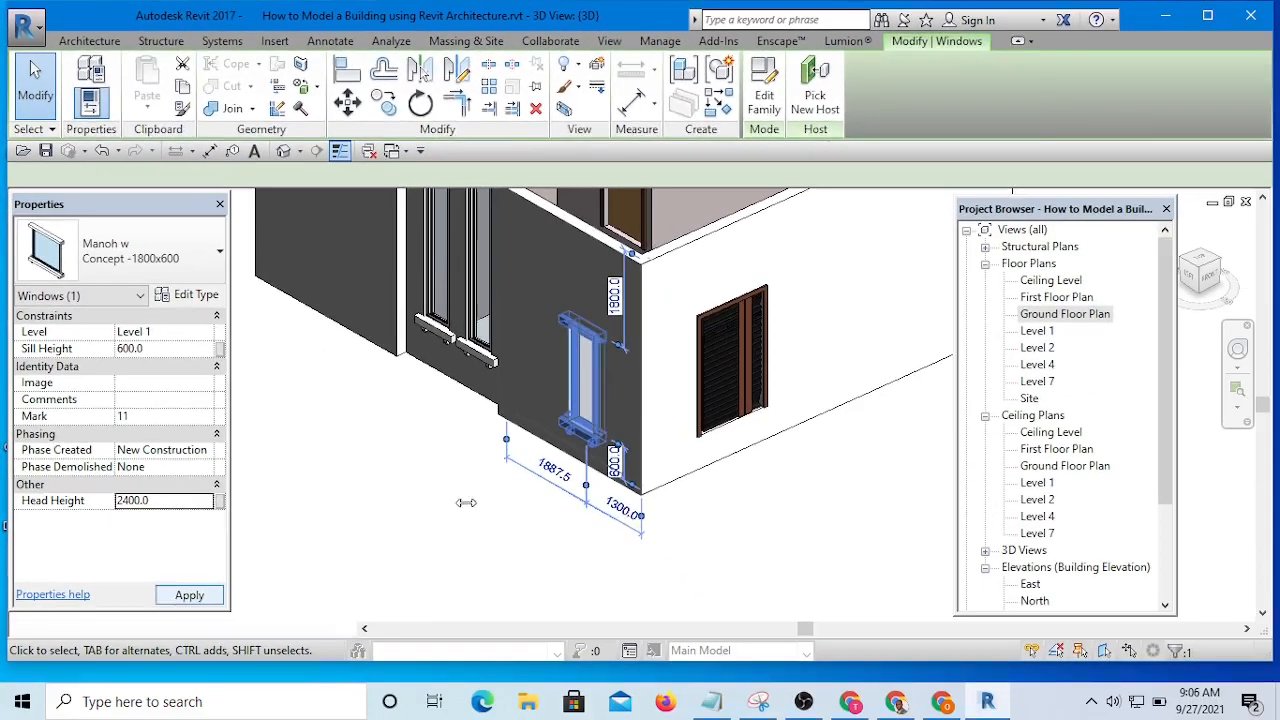
pyautogui.click(495, 483)
# Assign the 1800x600 window near the corner to the Ground Floor Plan level.
pyautogui.scroll(-3, 500, 480)
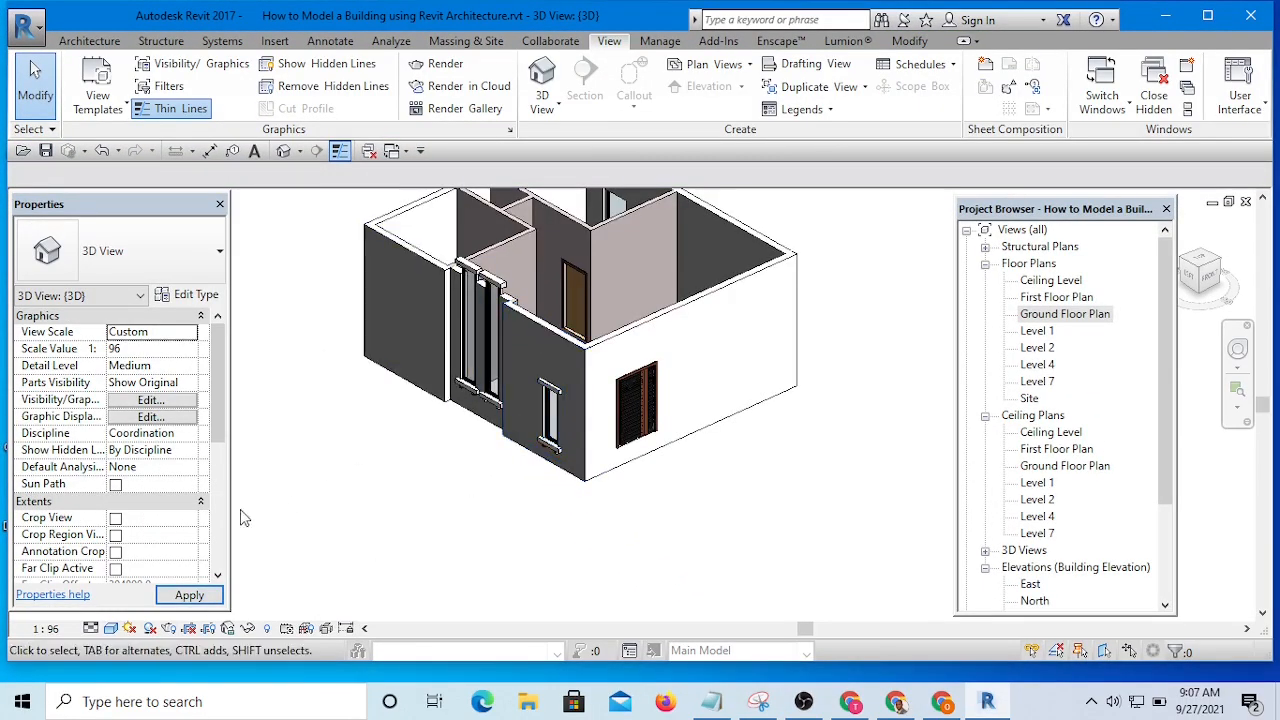
pyautogui.scroll(-2, 556, 455)
pyautogui.scroll(1, 556, 452)
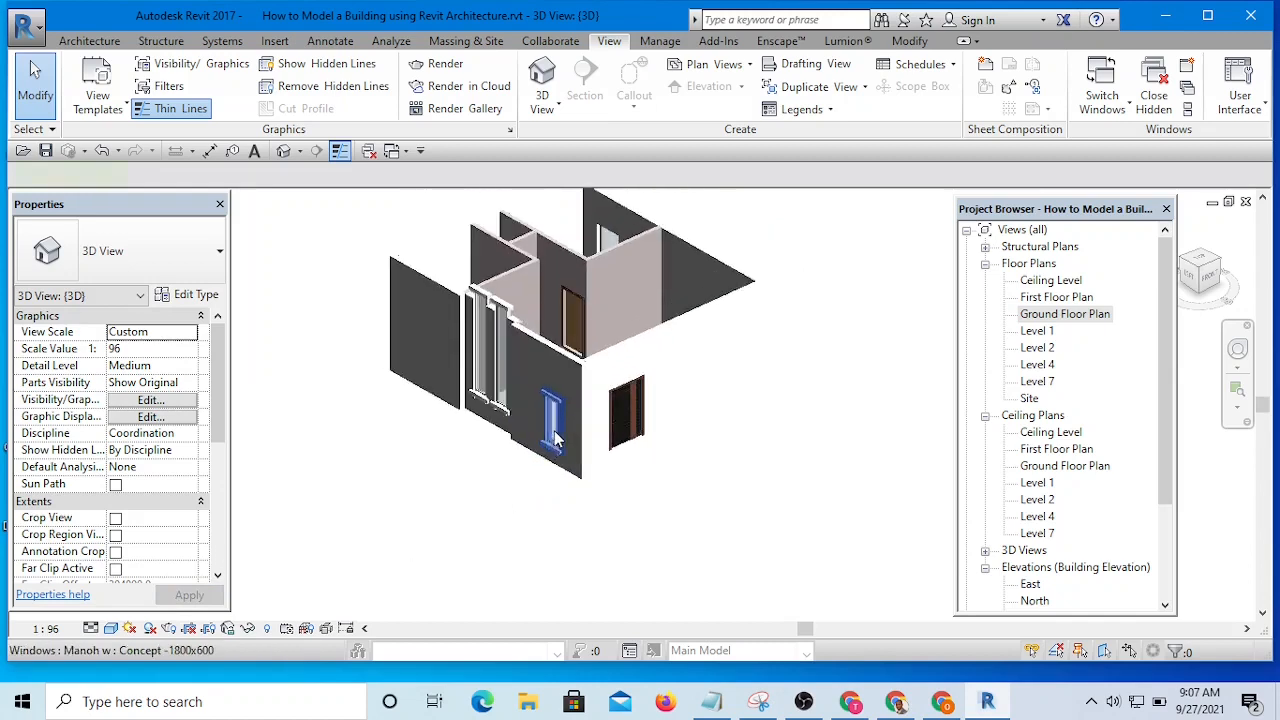
pyautogui.click(556, 448)
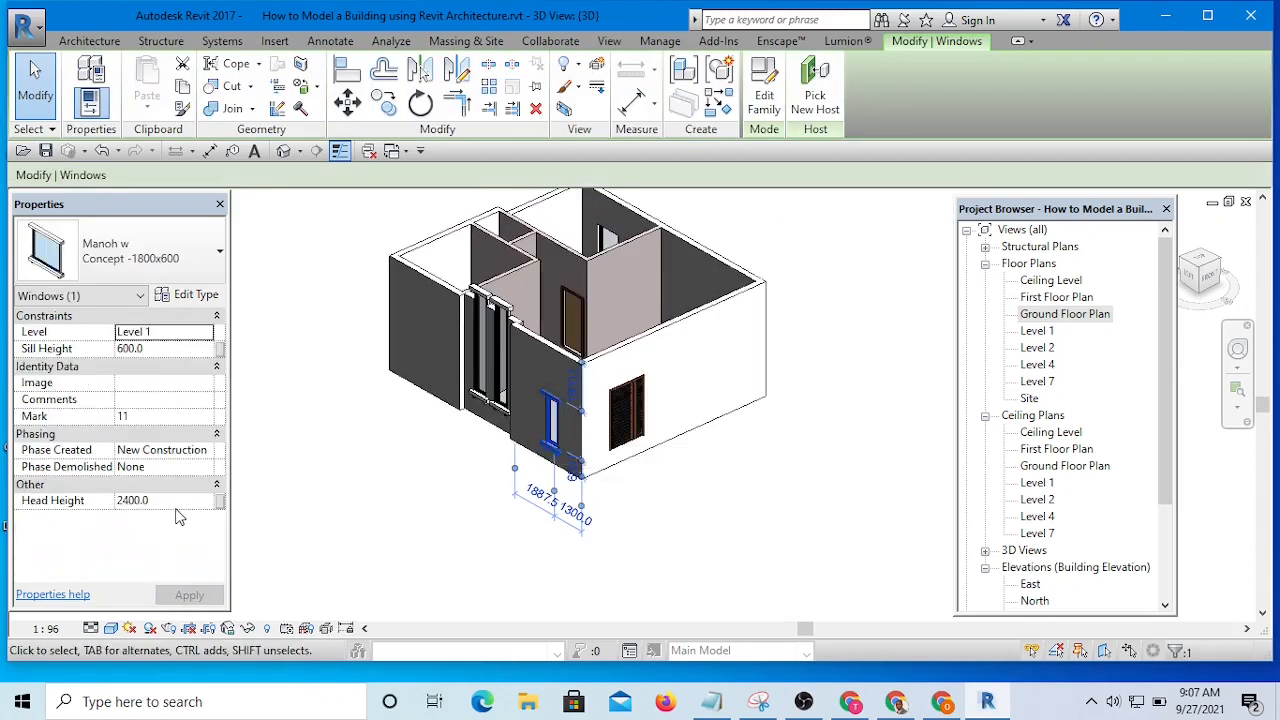
pyautogui.click(205, 338)
pyautogui.click(205, 336)
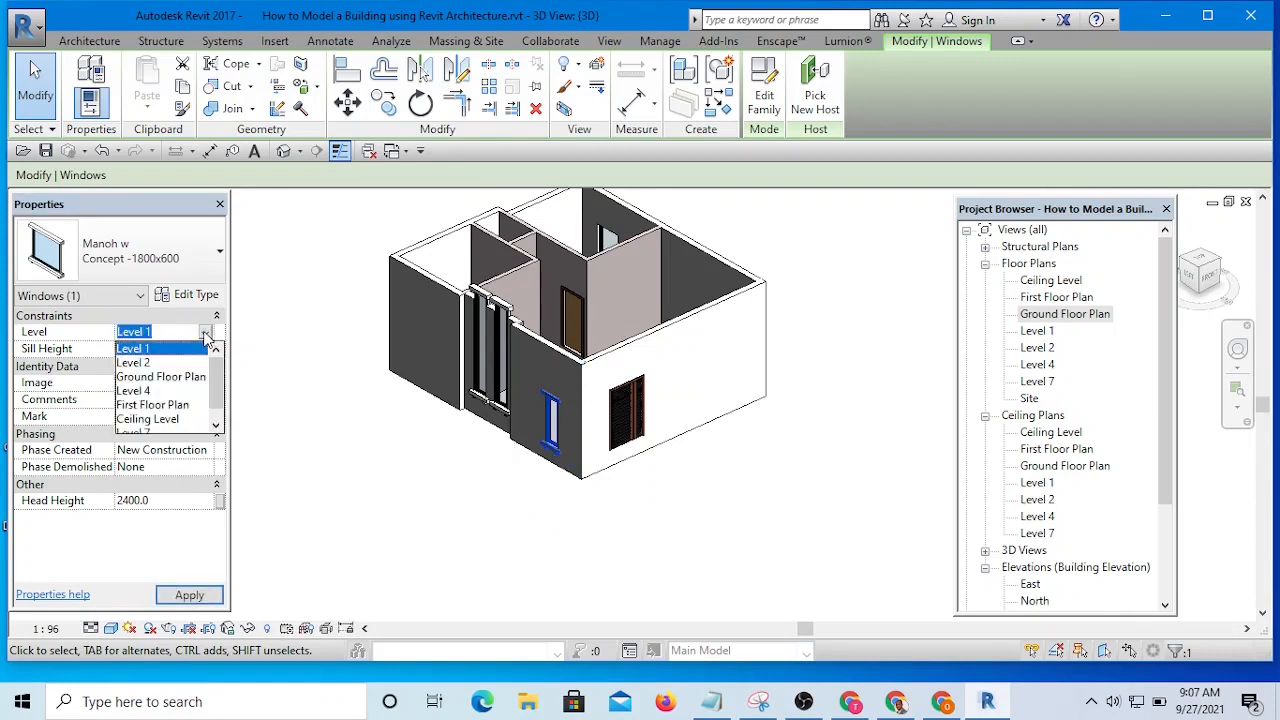
pyautogui.click(170, 377)
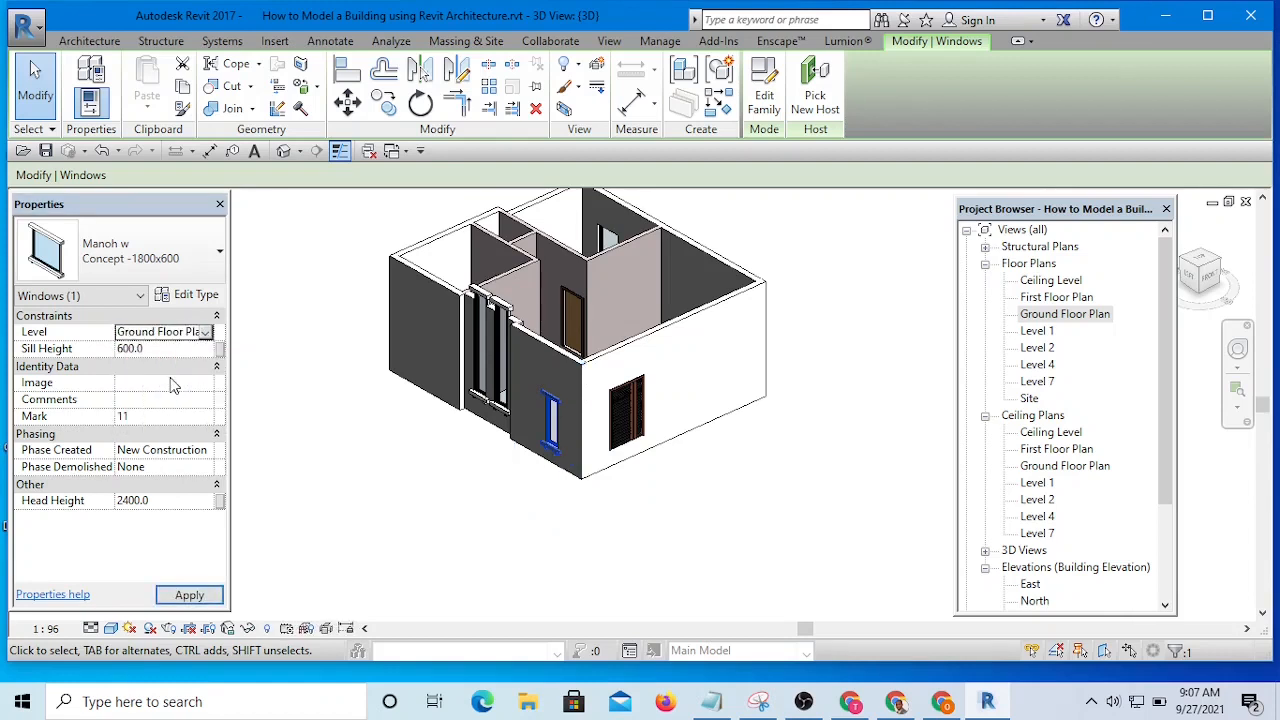
pyautogui.click(190, 596)
pyautogui.click(371, 458)
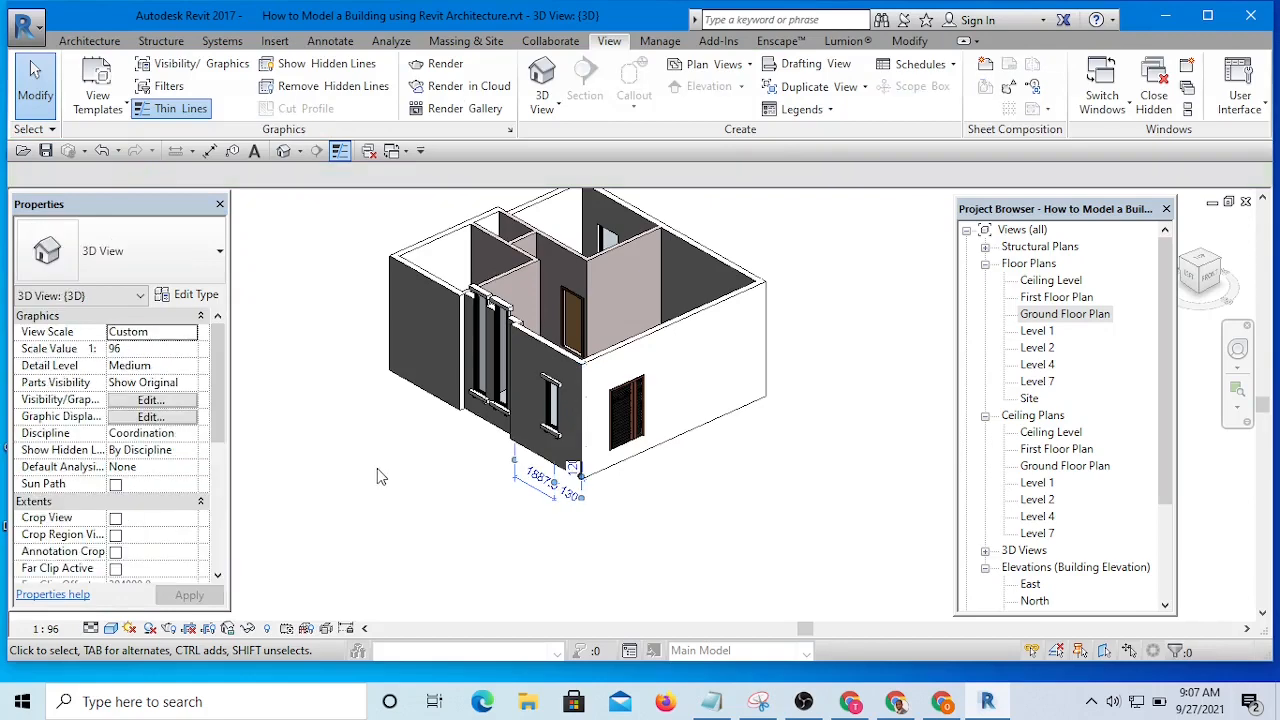
# Open the Ground Floor Plan and examine the external walls around the staircase and the large front room.
pyautogui.keyDown('shift'); pyautogui.moveTo(372, 482); pyautogui.dragTo(598, 511, button='middle'); pyautogui.keyUp('shift')
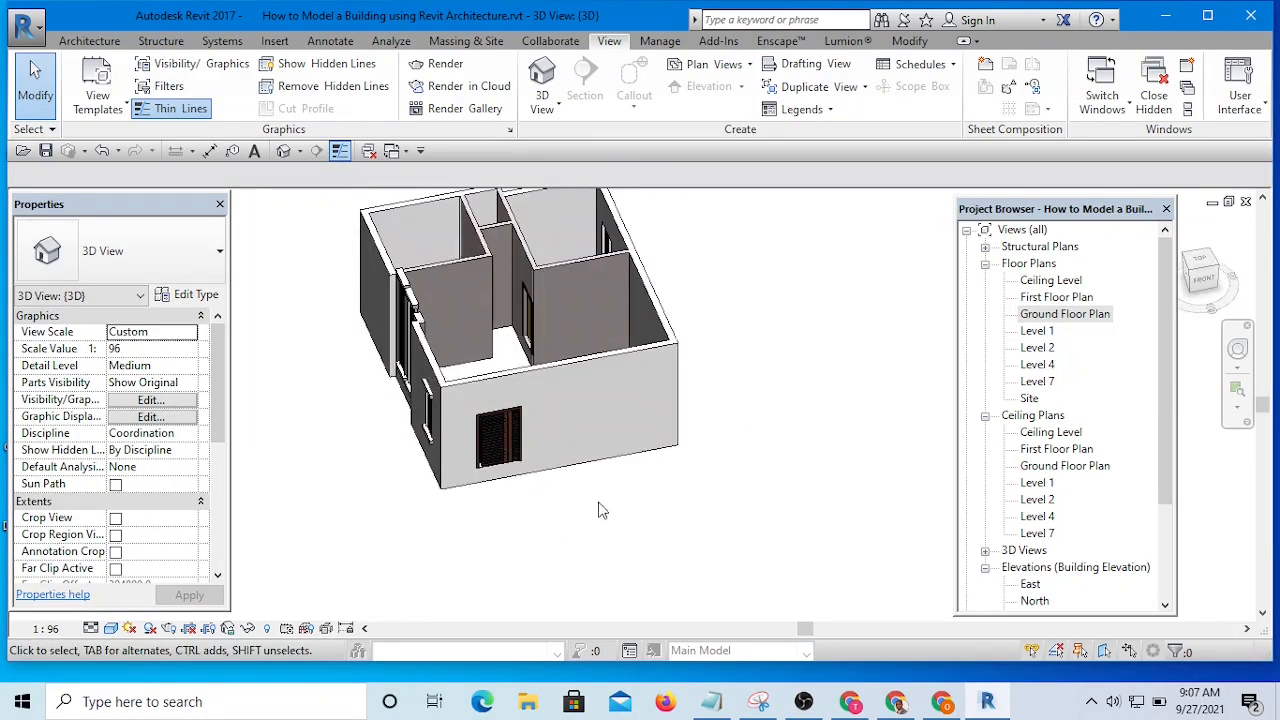
pyautogui.doubleClick(1066, 313)
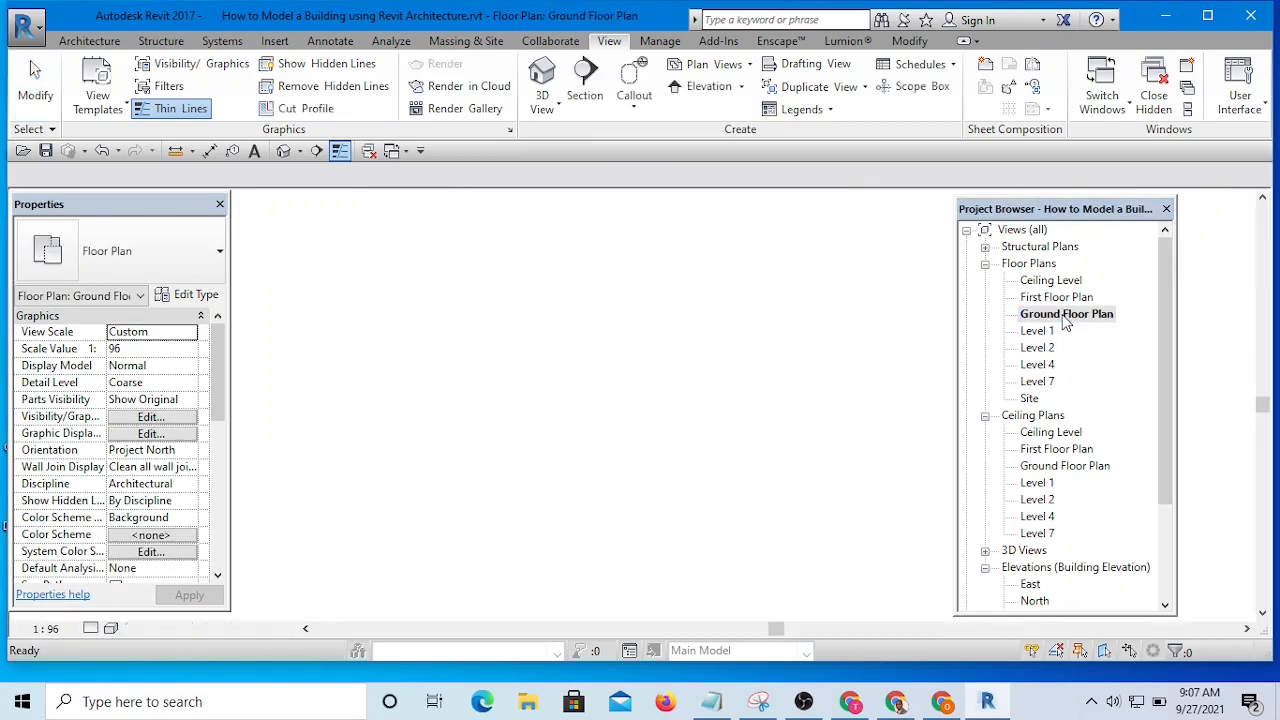
pyautogui.scroll(1, 653, 459)
pyautogui.moveTo(636, 447); pyautogui.dragTo(437, 366, button='middle')
pyautogui.scroll(-8, 437, 363)
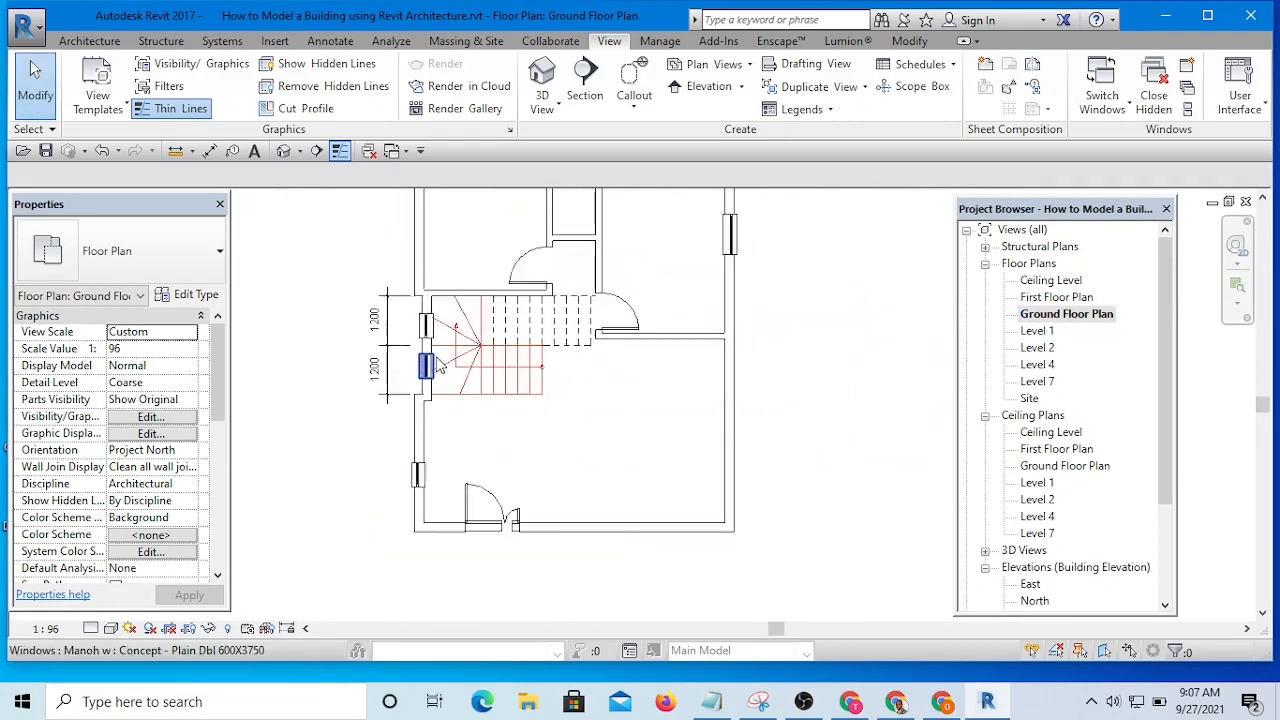
pyautogui.scroll(2, 431, 374)
pyautogui.scroll(1, 412, 458)
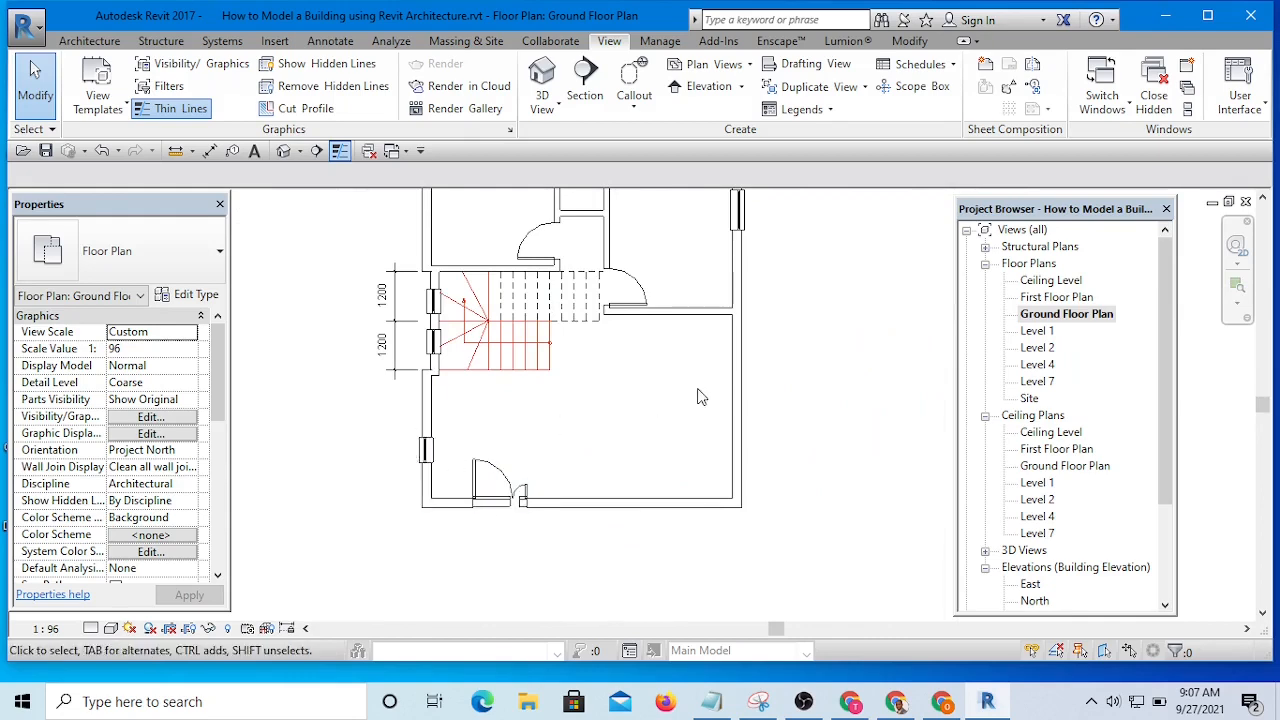
pyautogui.scroll(-4, 777, 404)
pyautogui.scroll(4, 770, 430)
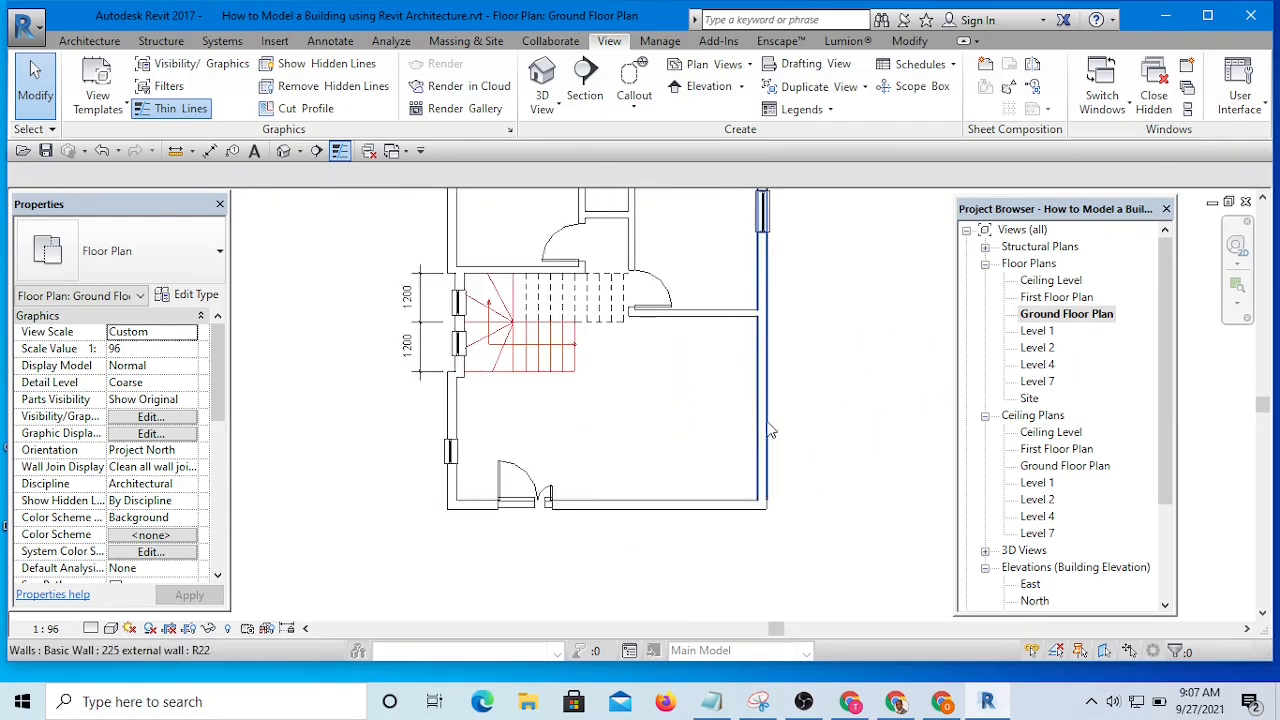
pyautogui.scroll(-1, 770, 404)
pyautogui.scroll(3, 791, 400)
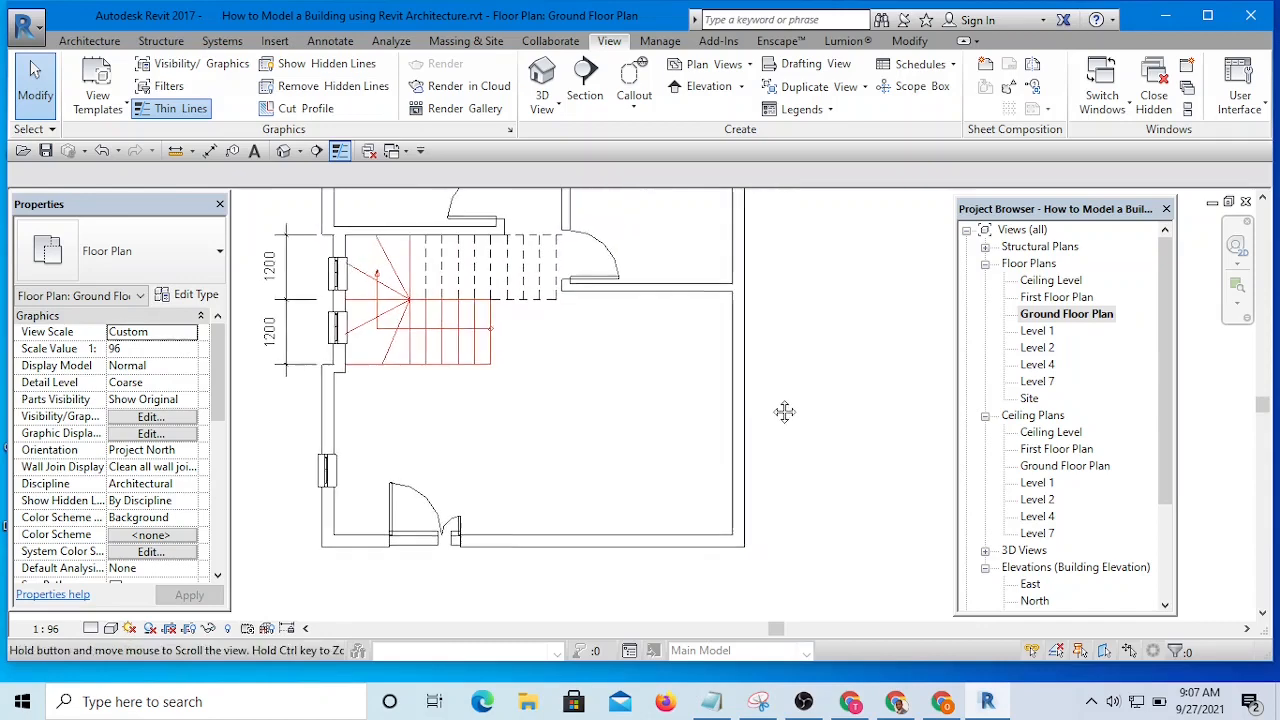
pyautogui.scroll(-3, 783, 411)
# Create similar windows from the bedroom's Concept - Plain Dbl 1500x1000 and place two on the front room's external wall, one about 2344 mm from each end.
pyautogui.click(742, 232)
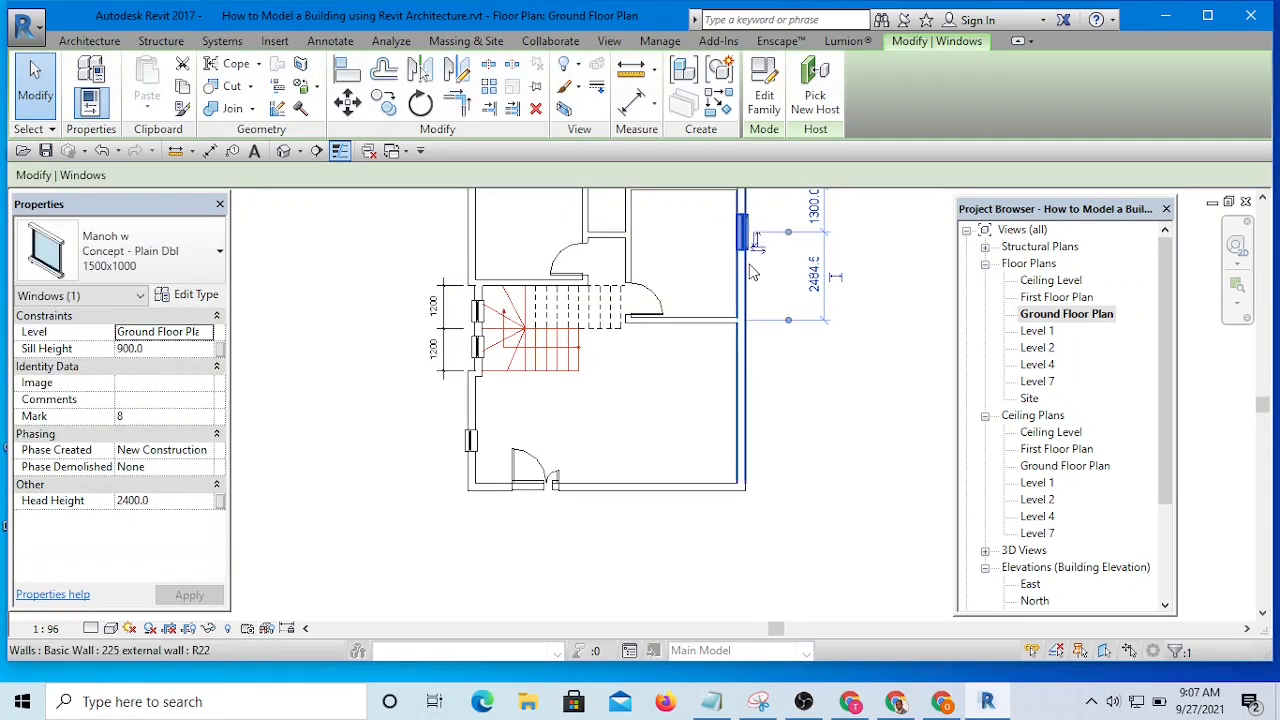
pyautogui.click(717, 104)
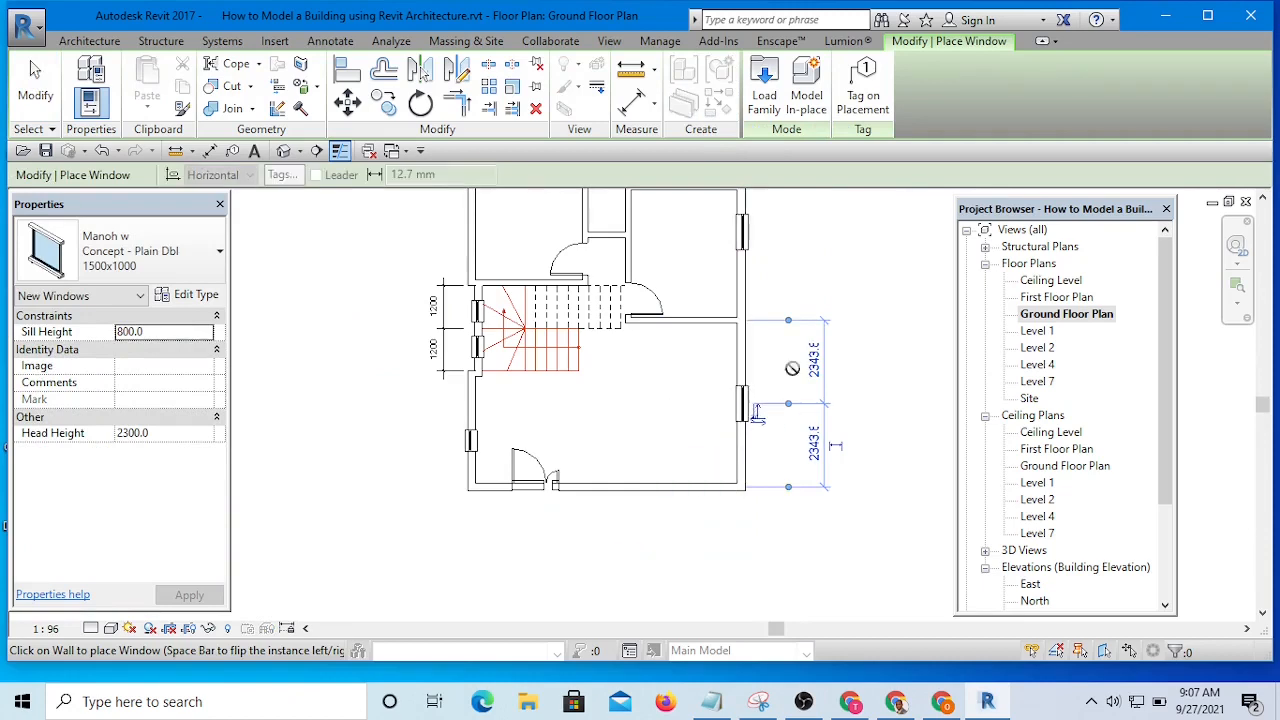
pyautogui.rightClick(797, 256)
pyautogui.click(757, 355)
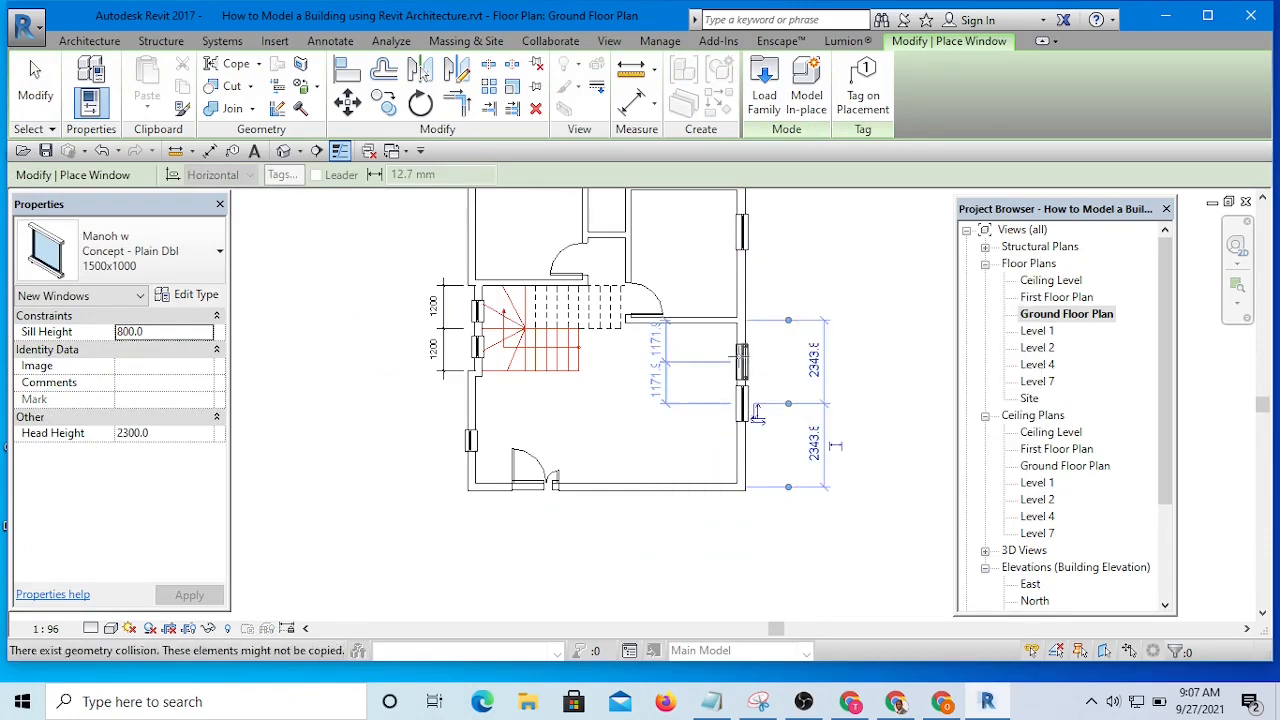
pyautogui.click(757, 413)
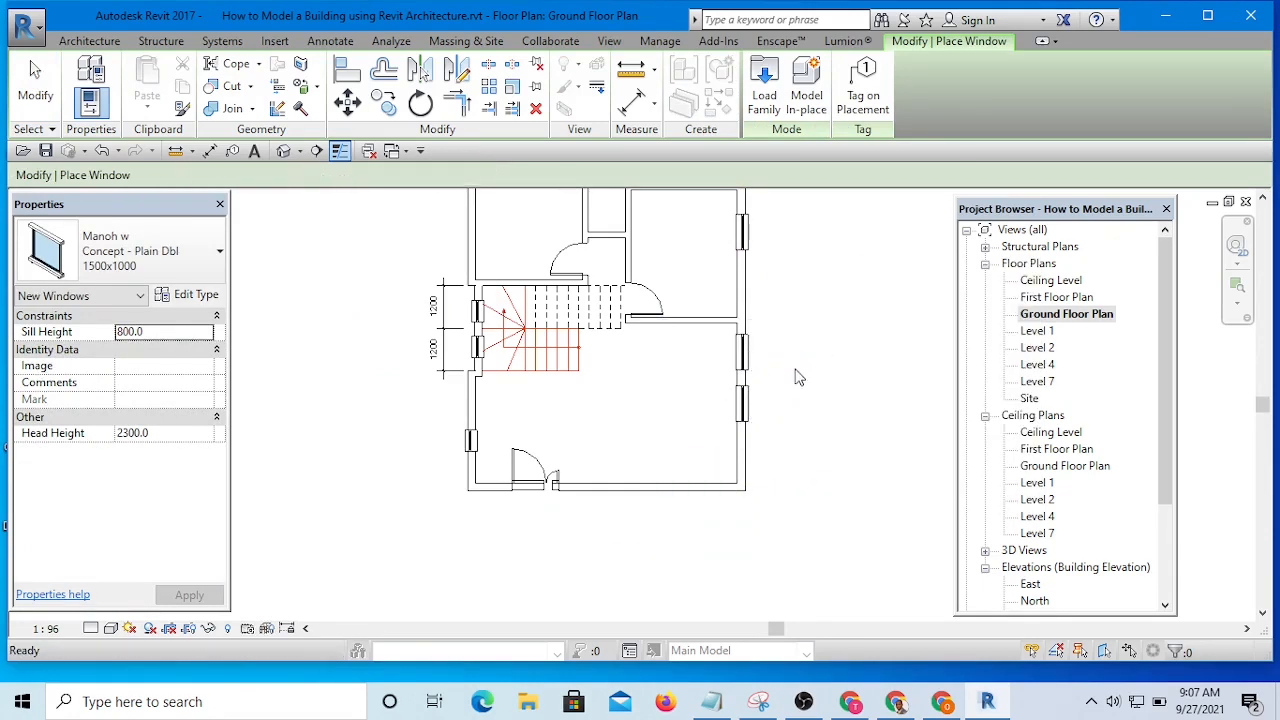
pyautogui.press('Escape')
pyautogui.press('Escape')
# Move the front room's lower 1500x1000 window farther down the external wall, widening the gap between the two windows.
pyautogui.scroll(1, 760, 360)
pyautogui.scroll(1, 776, 316)
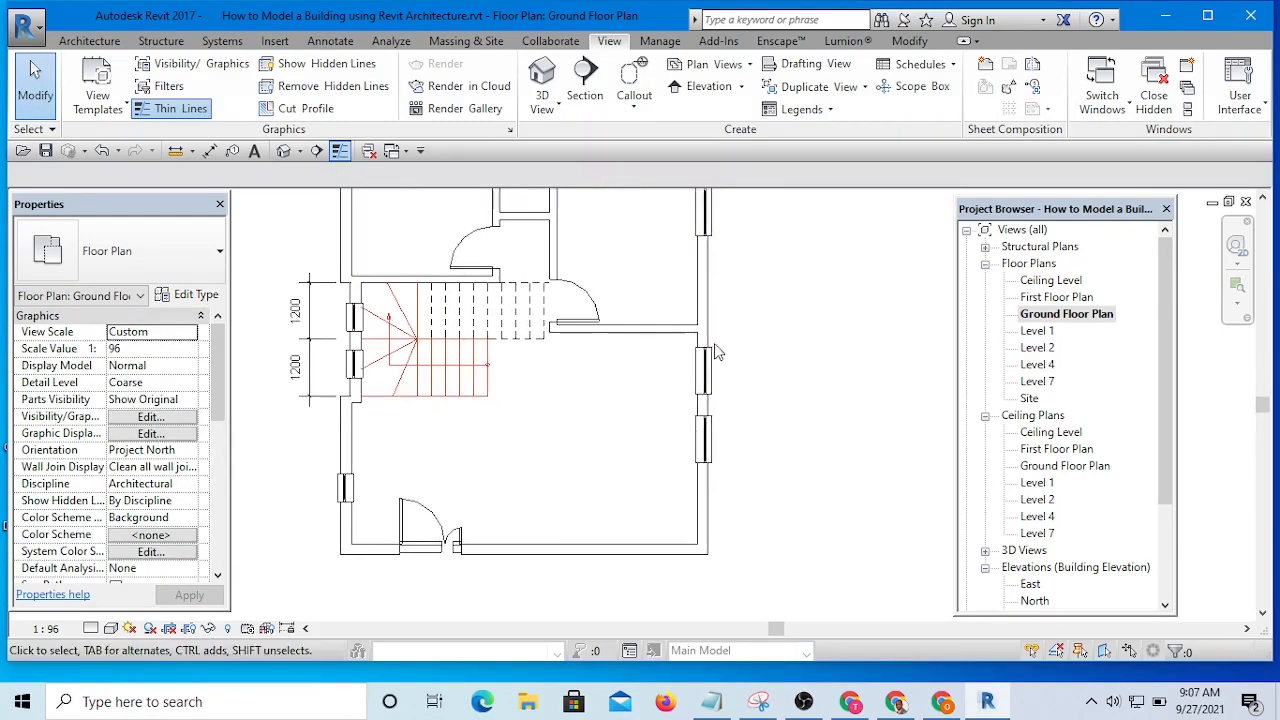
pyautogui.moveTo(709, 436); pyautogui.dragTo(710, 462)
pyautogui.click(789, 359)
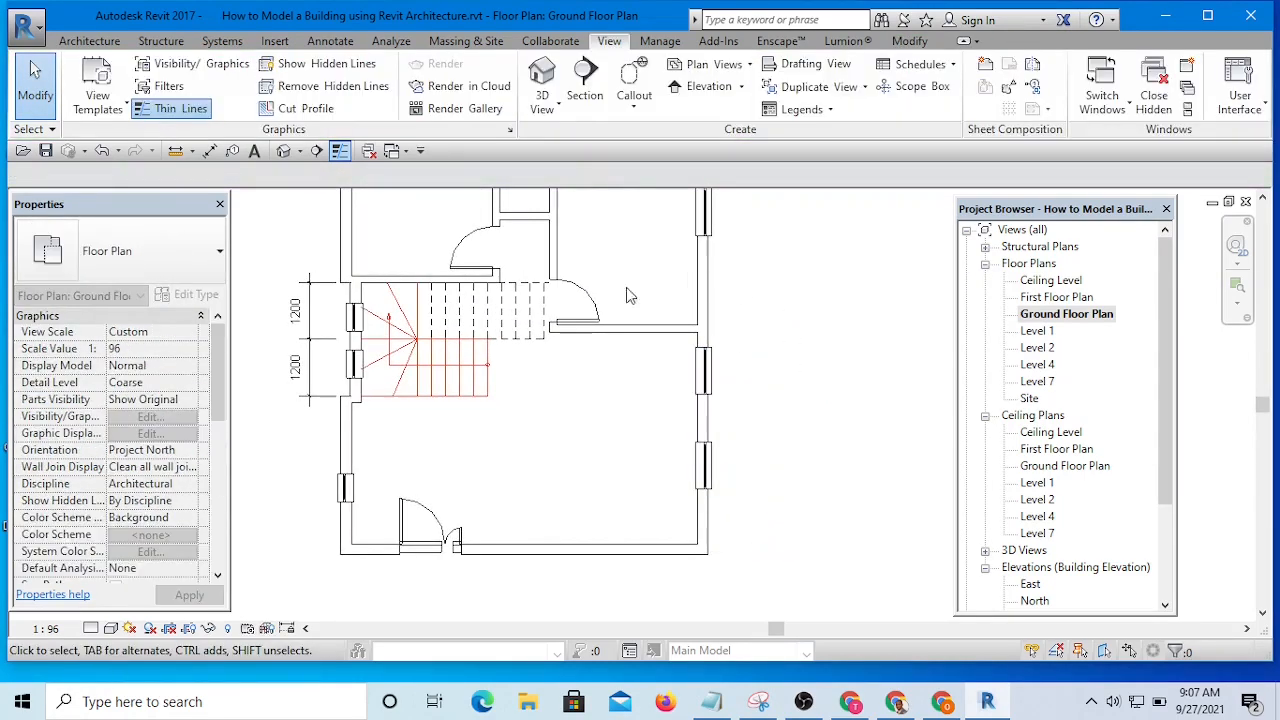
# Close all hidden view windows, keeping only the Ground Floor Plan open.
pyautogui.click(404, 152)
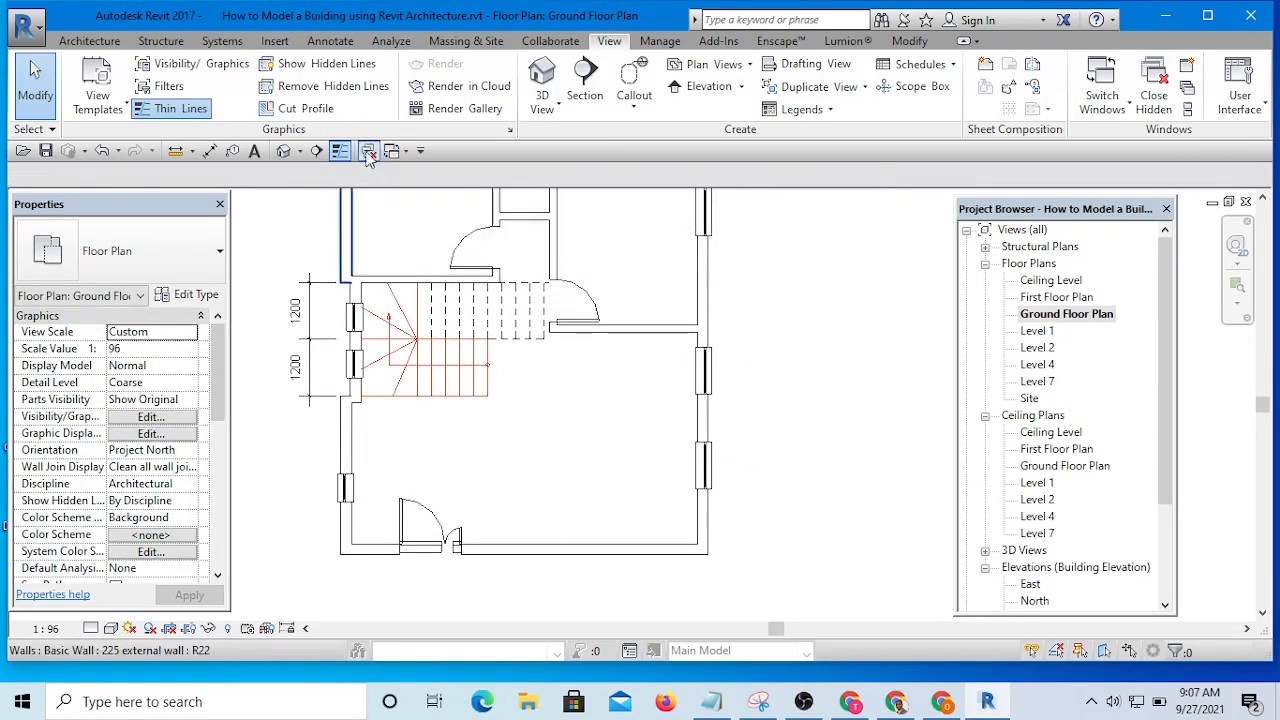
pyautogui.click(368, 151)
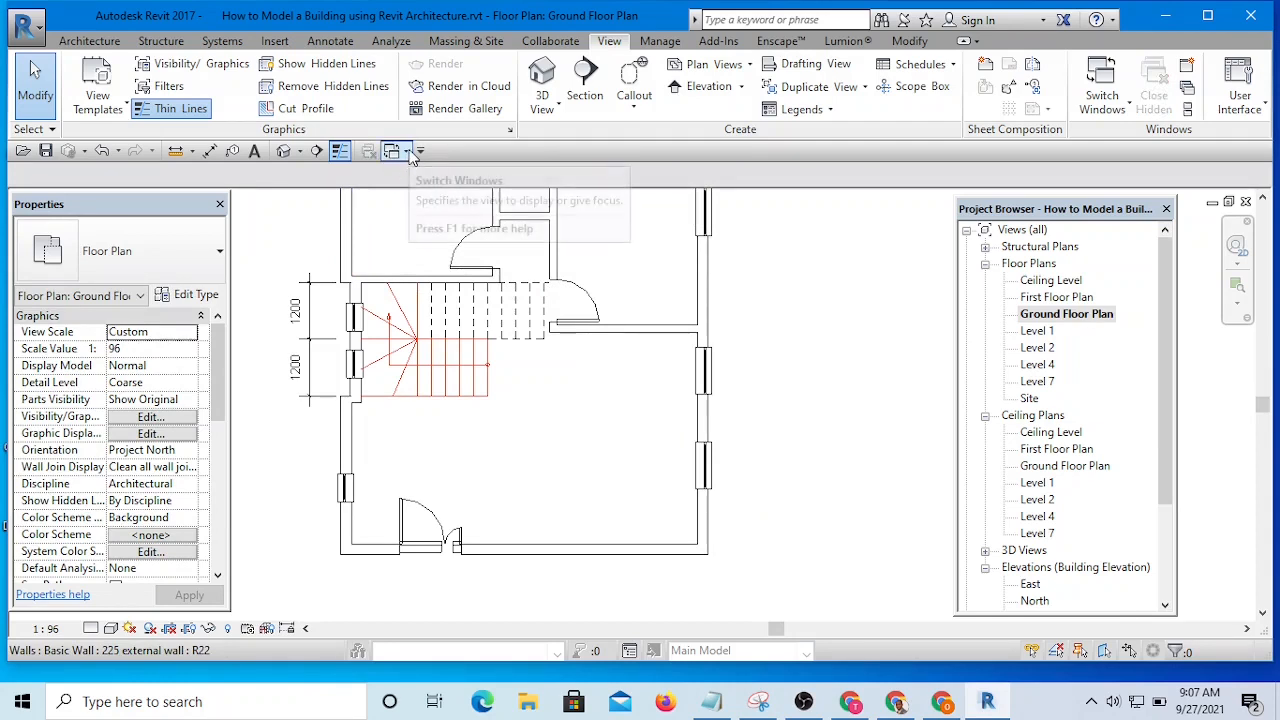
# Switch to the Pst Peter2 project's 3D view and examine the type properties of the Concept -1800x1000 window beside the stepped side door.
pyautogui.click(405, 152)
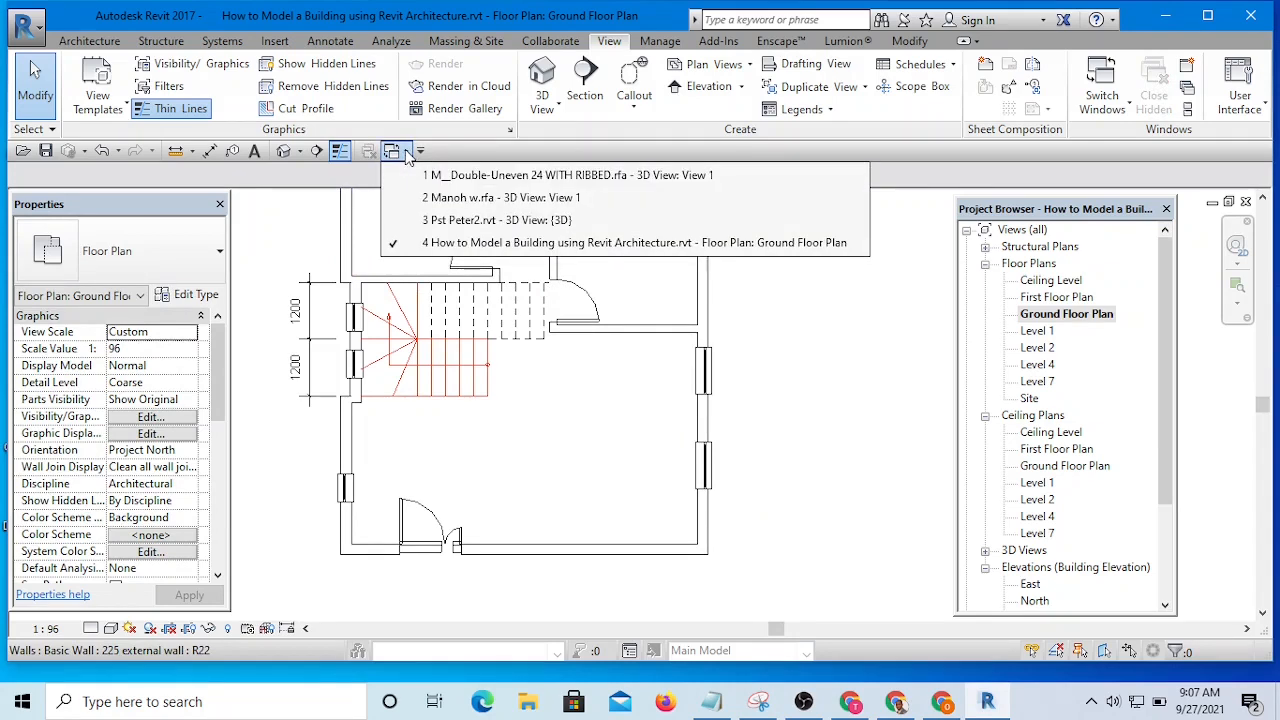
pyautogui.click(490, 220)
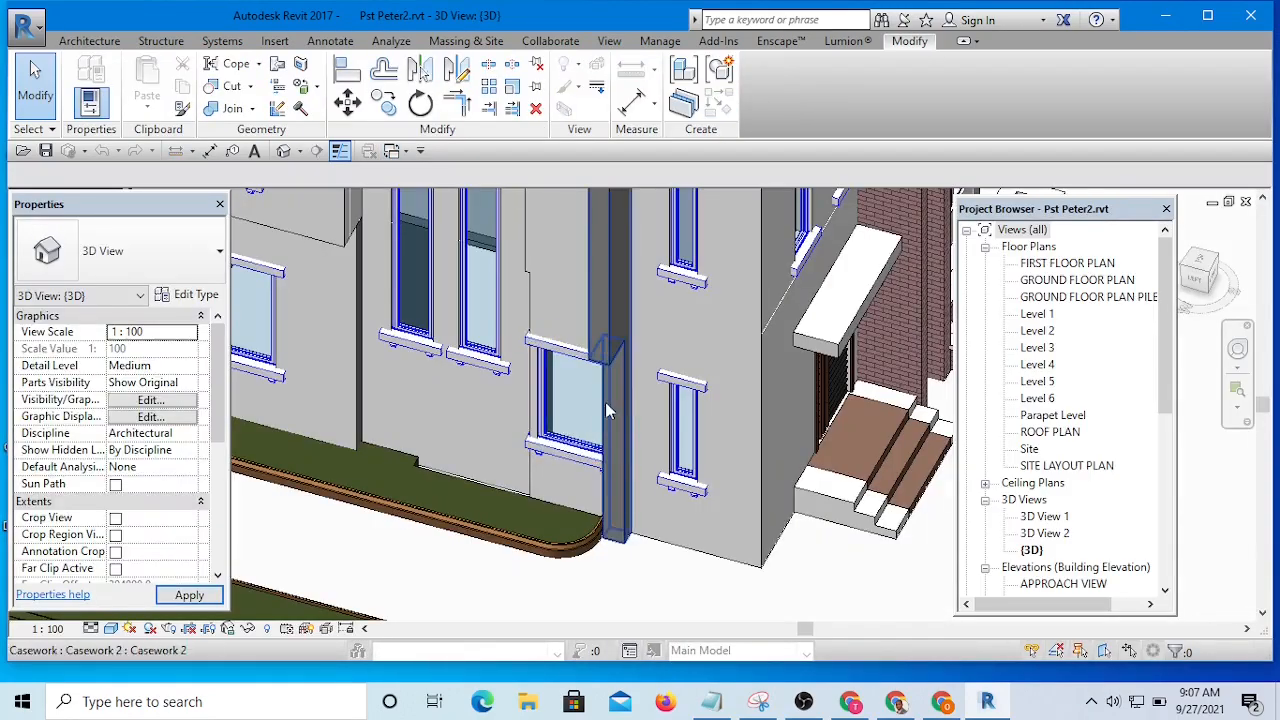
pyautogui.keyDown('shift'); pyautogui.moveTo(531, 366); pyautogui.dragTo(414, 251, button='middle'); pyautogui.keyUp('shift')
pyautogui.scroll(5, 645, 337)
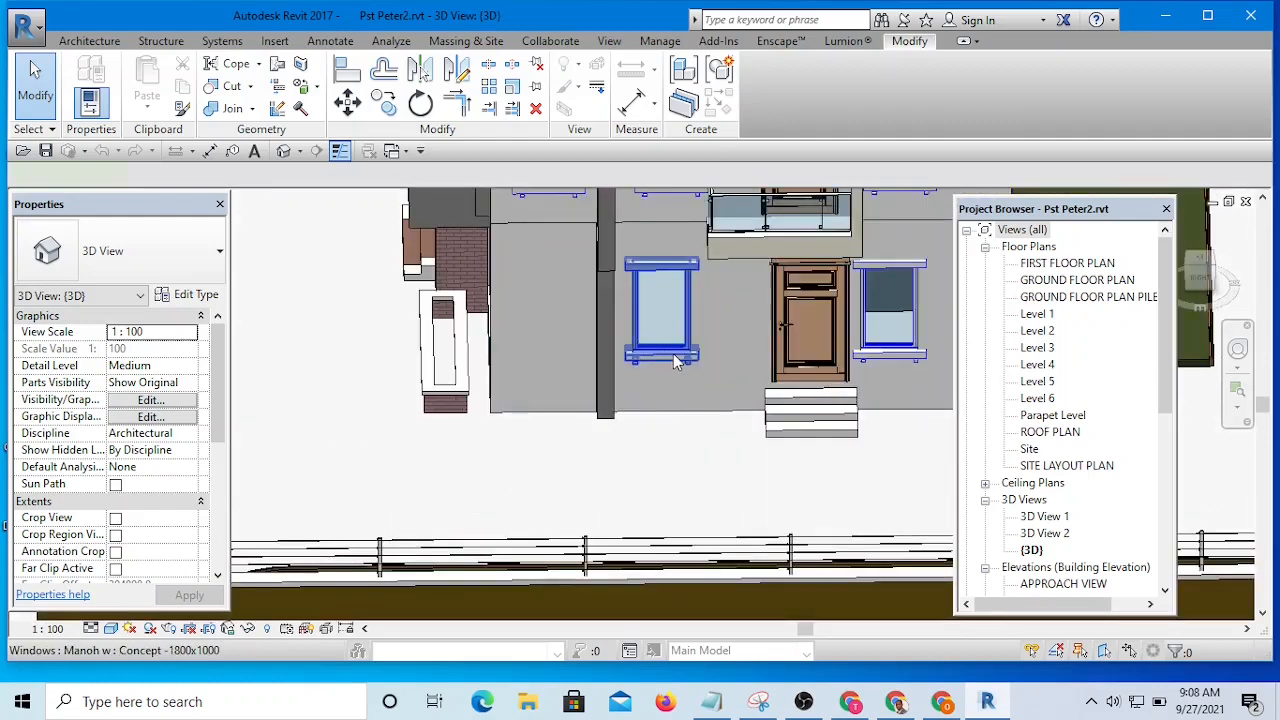
pyautogui.click(675, 362)
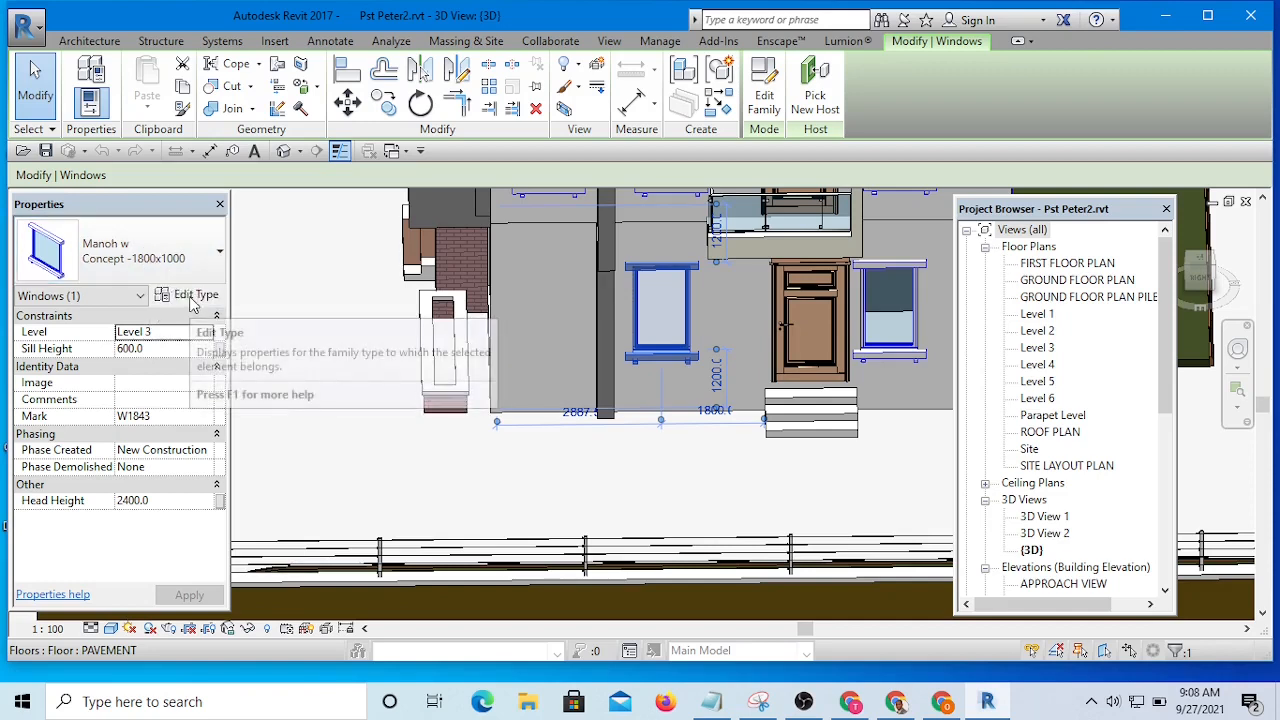
pyautogui.click(193, 297)
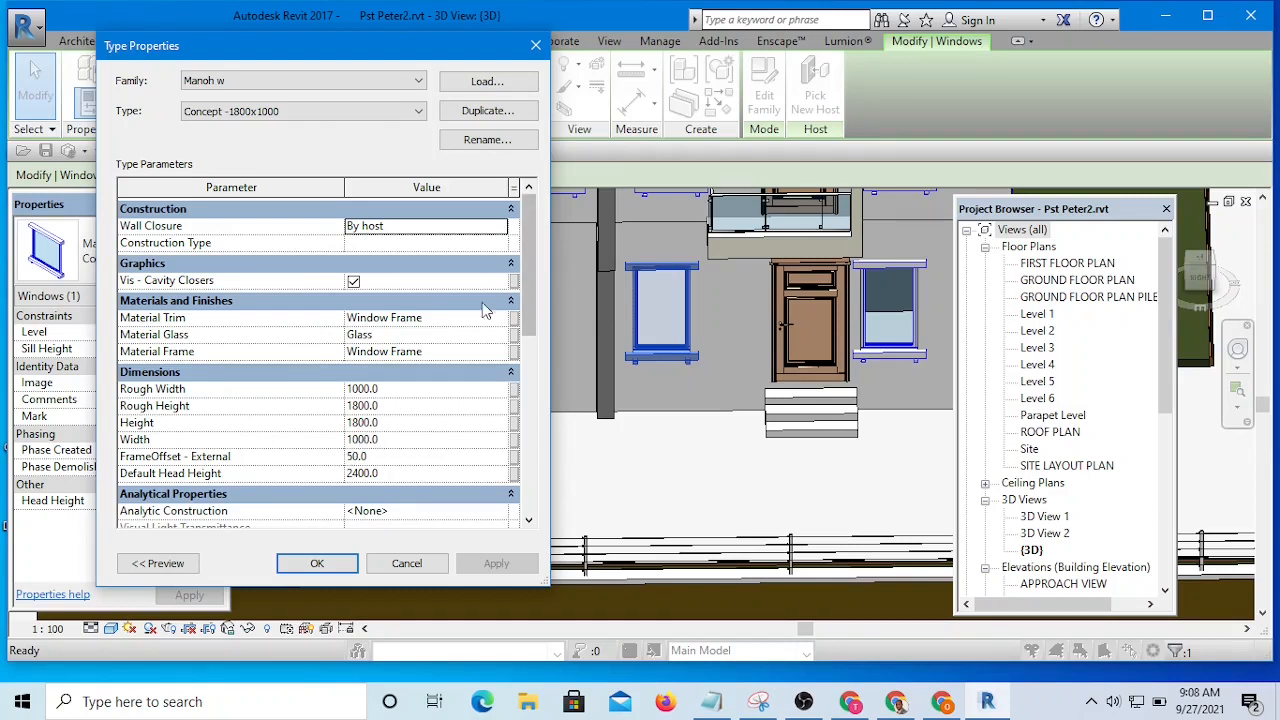
pyautogui.click(535, 48)
# In the building model's Ground Floor Plan, delete the front room's upper 1500x1000 window and move the remaining one to 1400 mm from the partition wall.
pyautogui.click(392, 150)
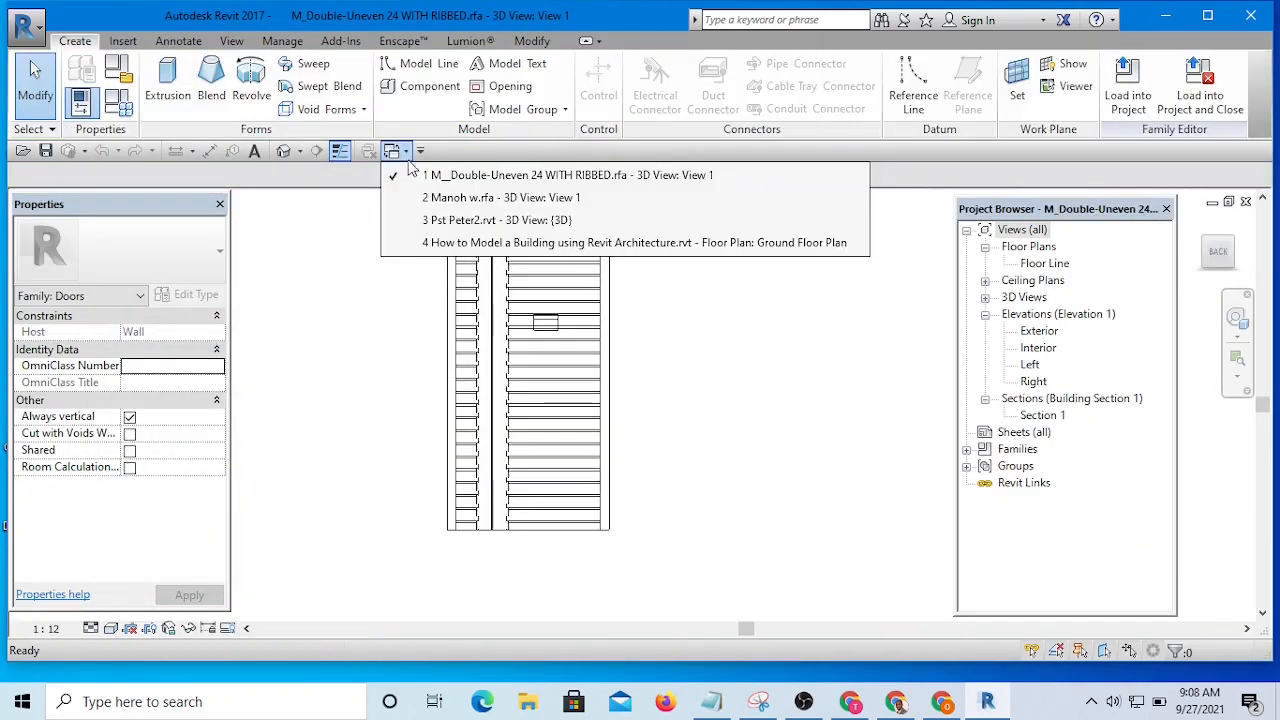
pyautogui.click(583, 243)
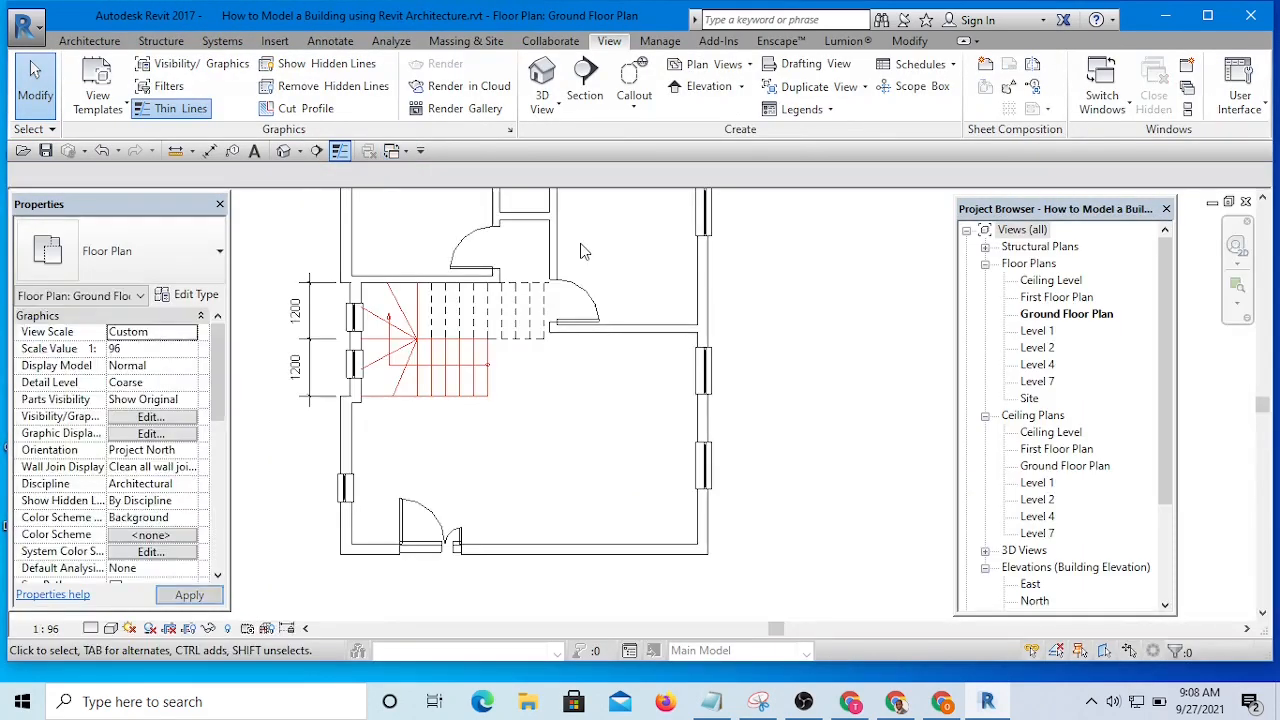
pyautogui.scroll(-4, 674, 378)
pyautogui.scroll(5, 726, 414)
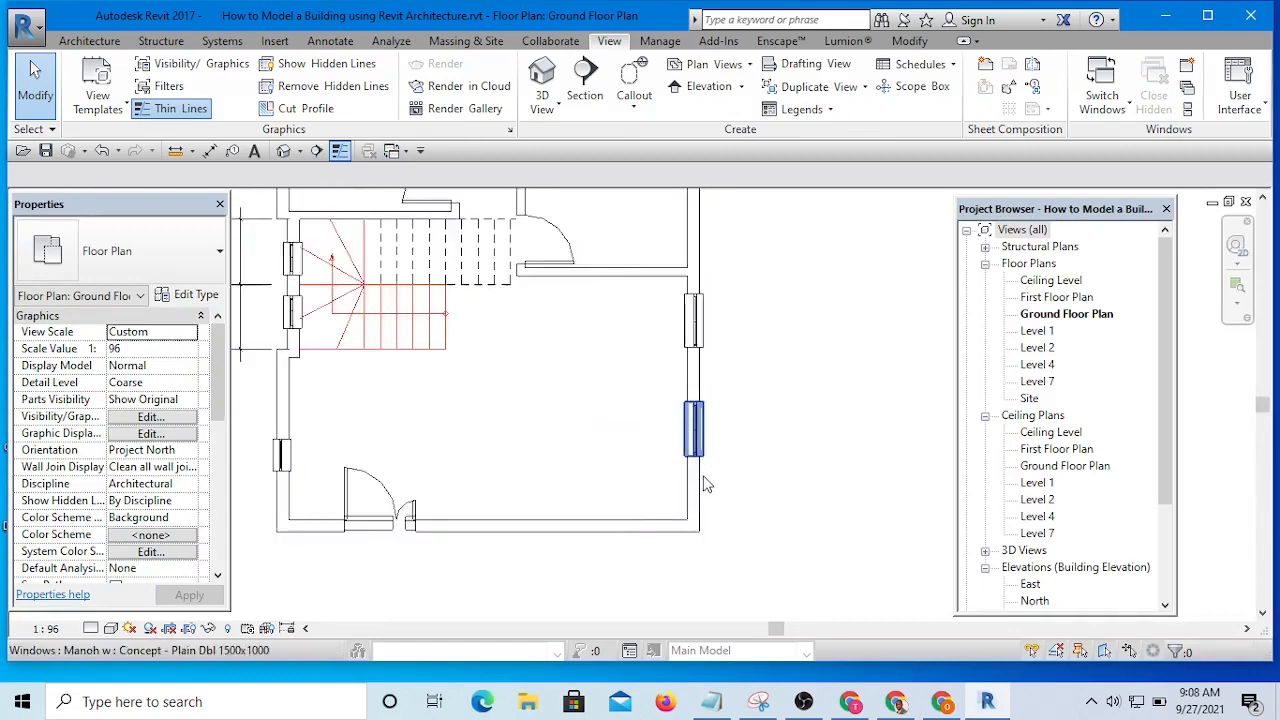
pyautogui.scroll(1, 705, 484)
pyautogui.click(697, 412)
pyautogui.scroll(1, 705, 330)
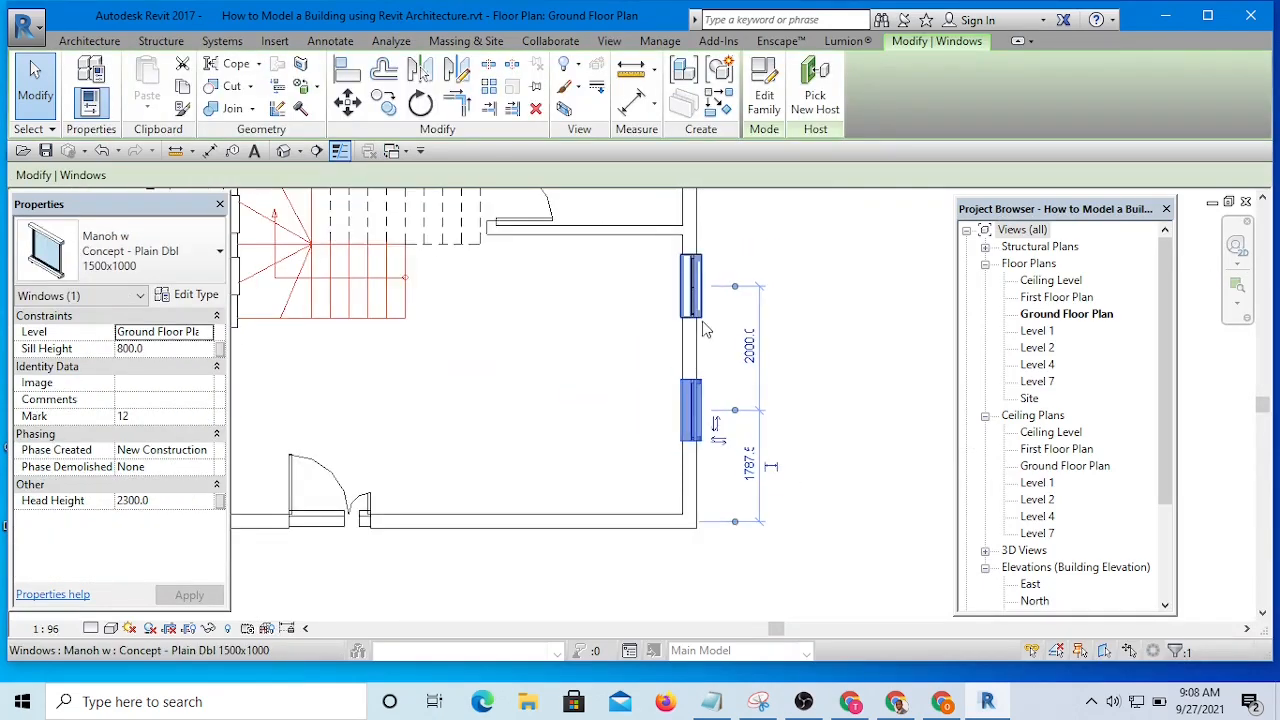
pyautogui.click(789, 323)
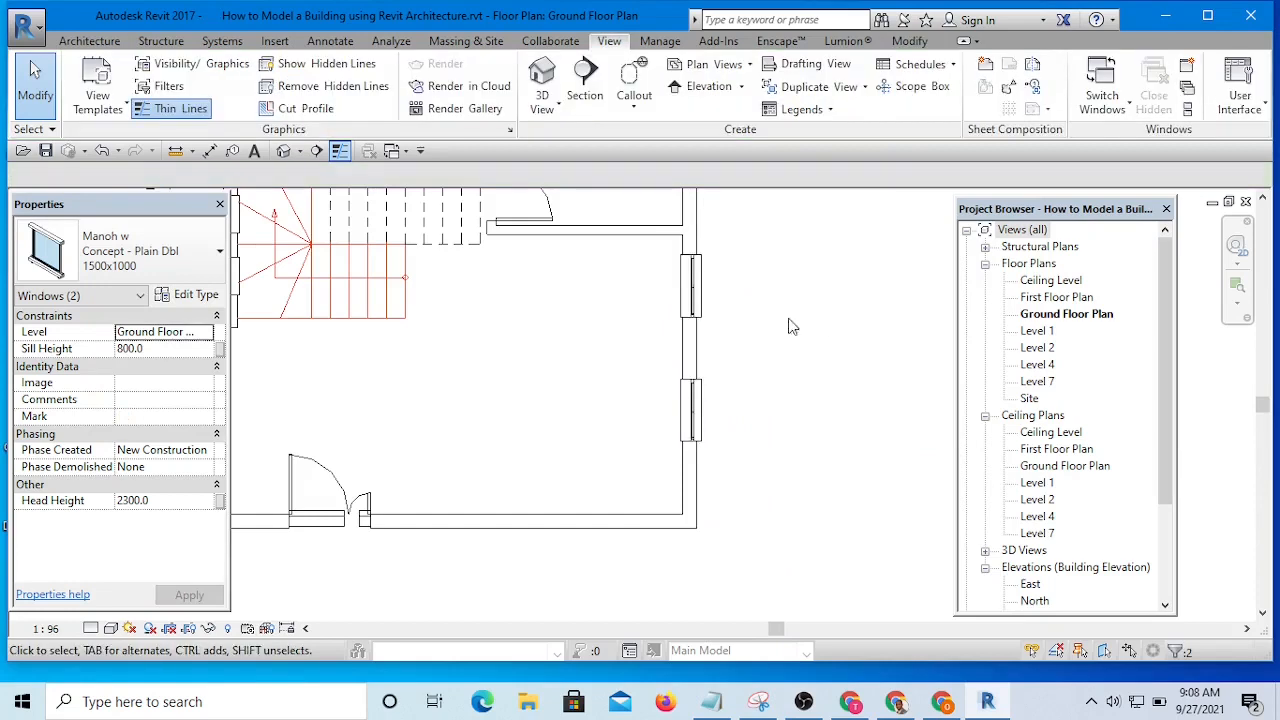
pyautogui.click(697, 295)
pyautogui.press('Escape')
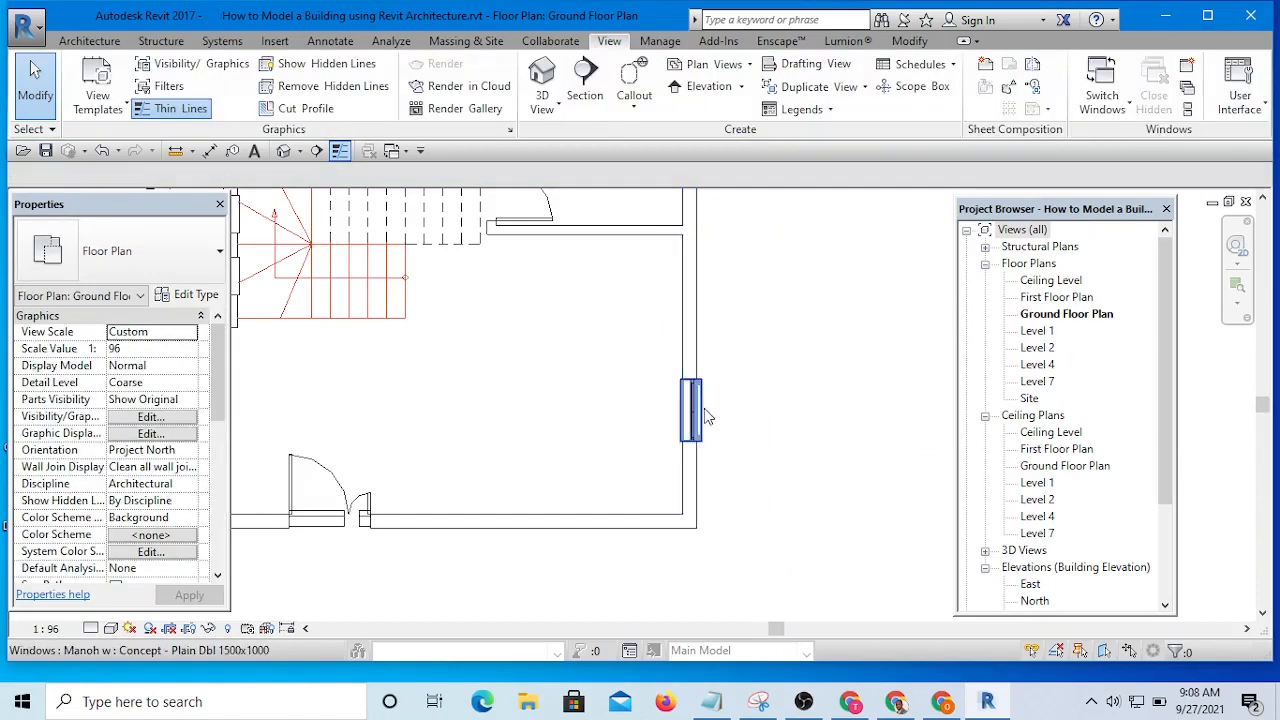
pyautogui.moveTo(704, 408); pyautogui.dragTo(690, 320)
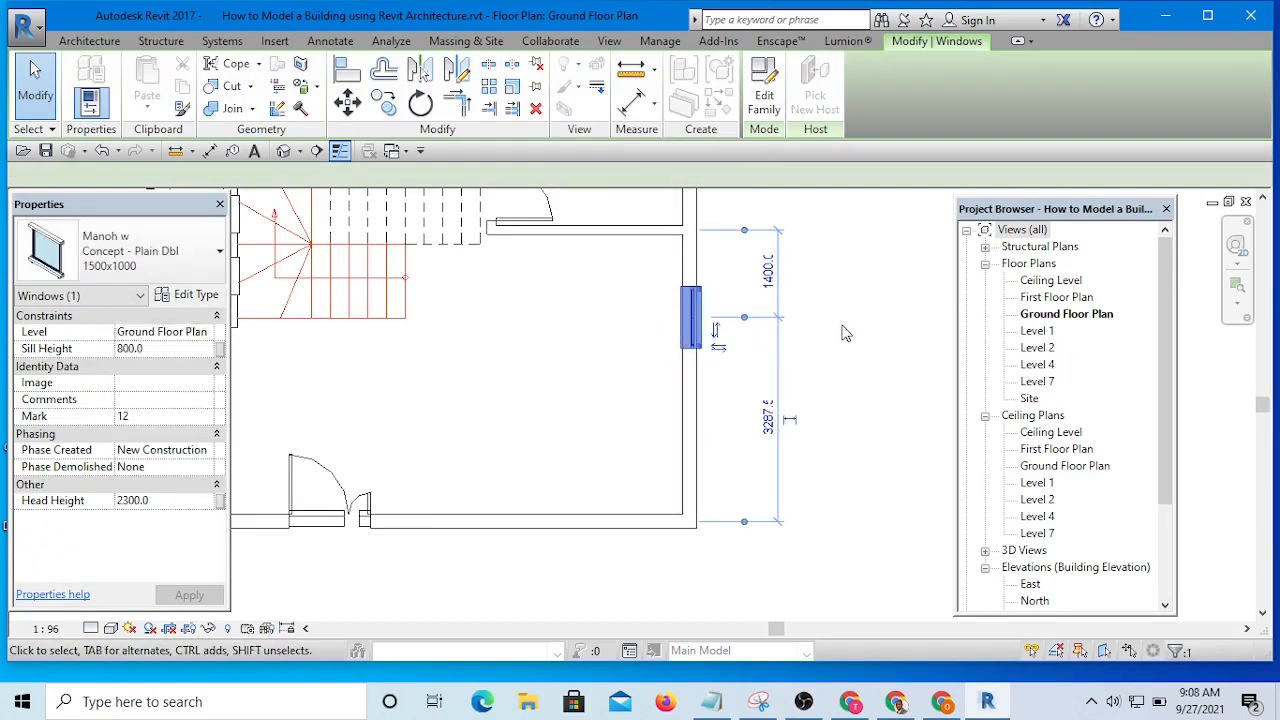
pyautogui.press('Escape')
# Change the front room's moved window to type Concept -1800x1000 and set its head height to 2400 mm.
pyautogui.click(688, 322)
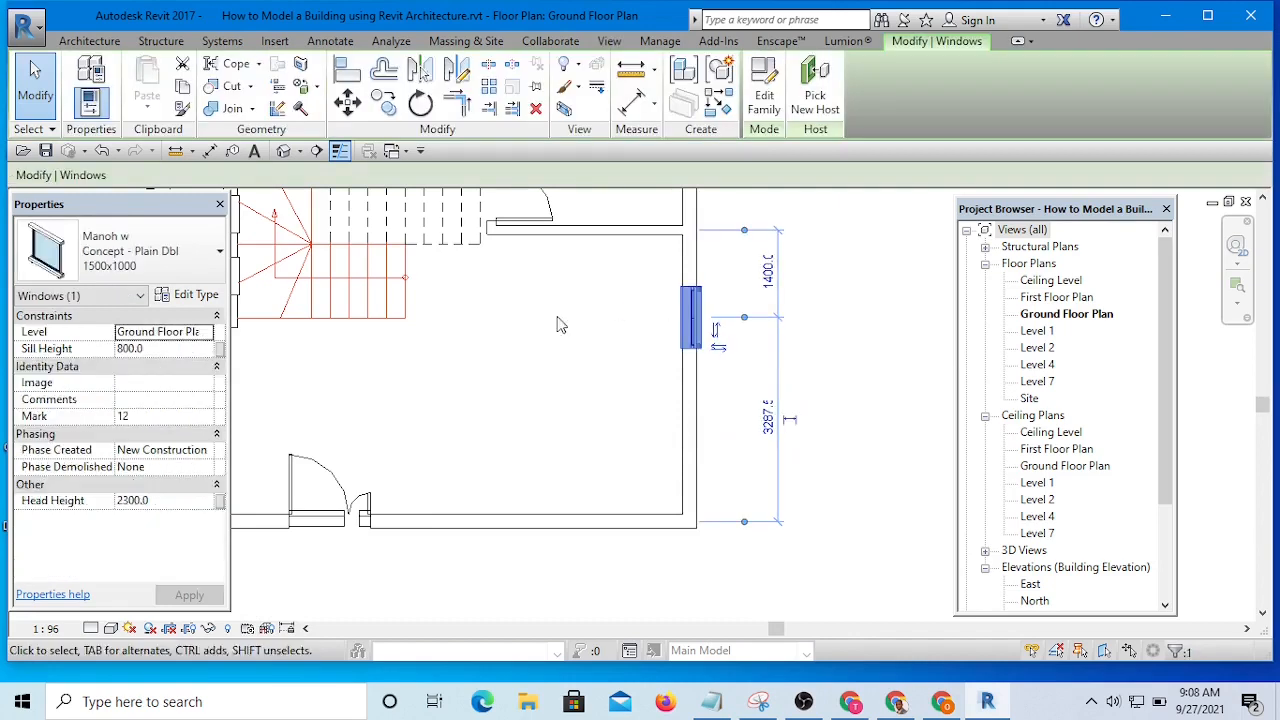
pyautogui.click(168, 270)
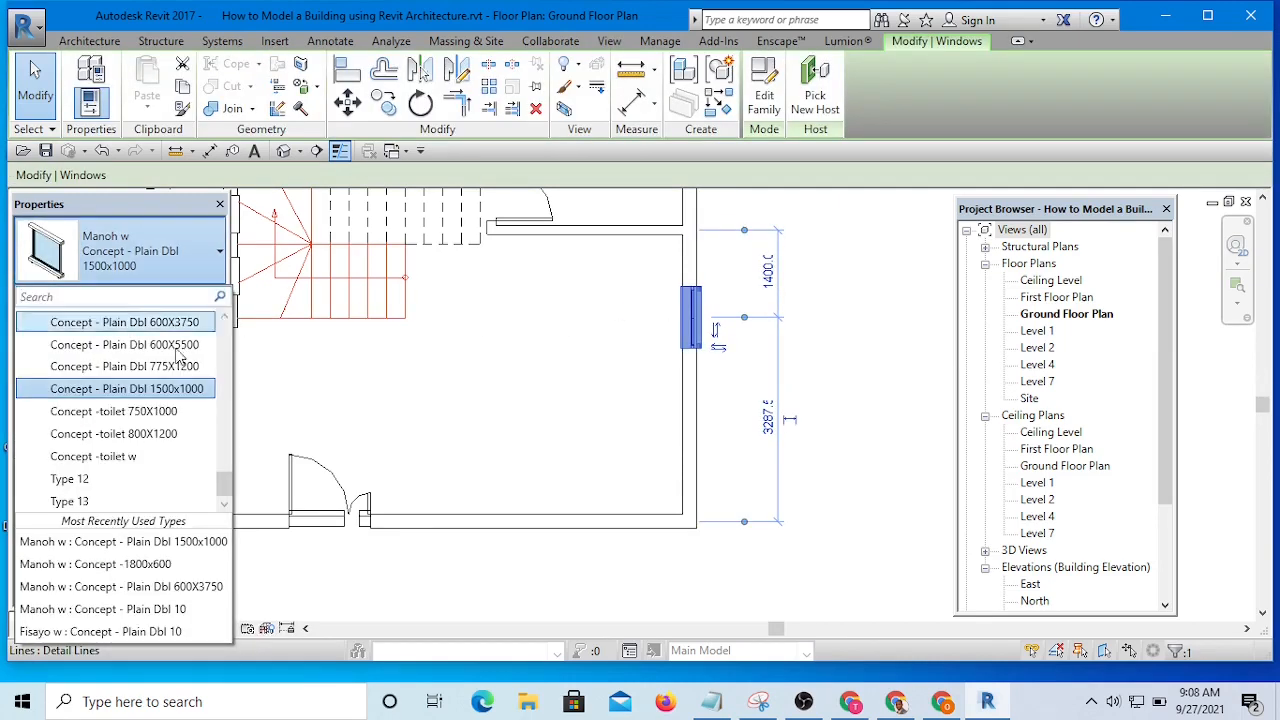
pyautogui.moveTo(229, 497); pyautogui.dragTo(233, 445)
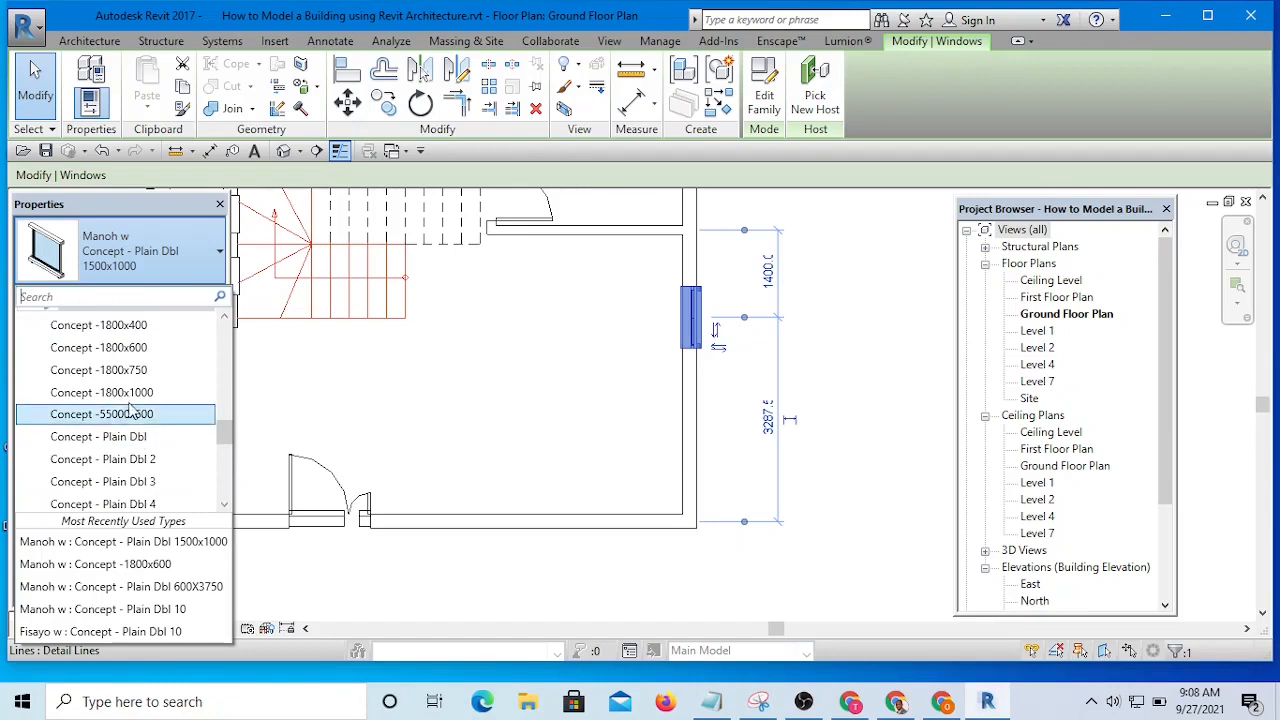
pyautogui.press('Escape')
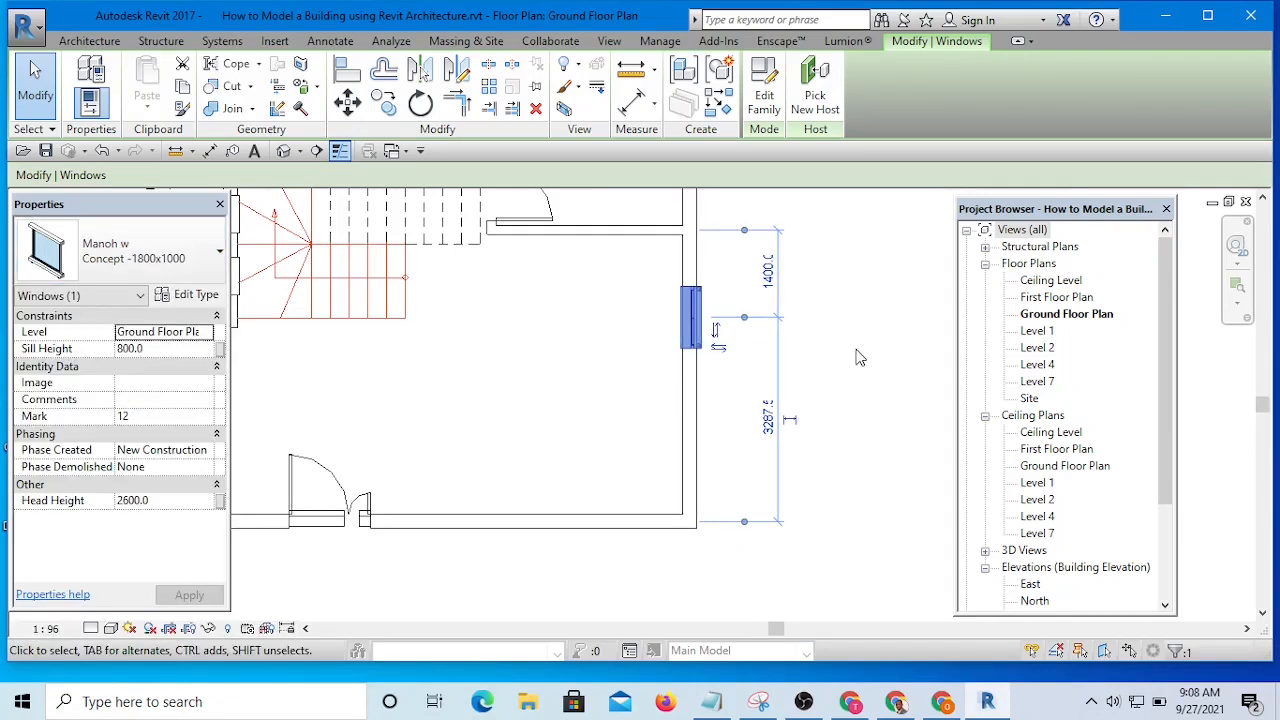
pyautogui.click(160, 502)
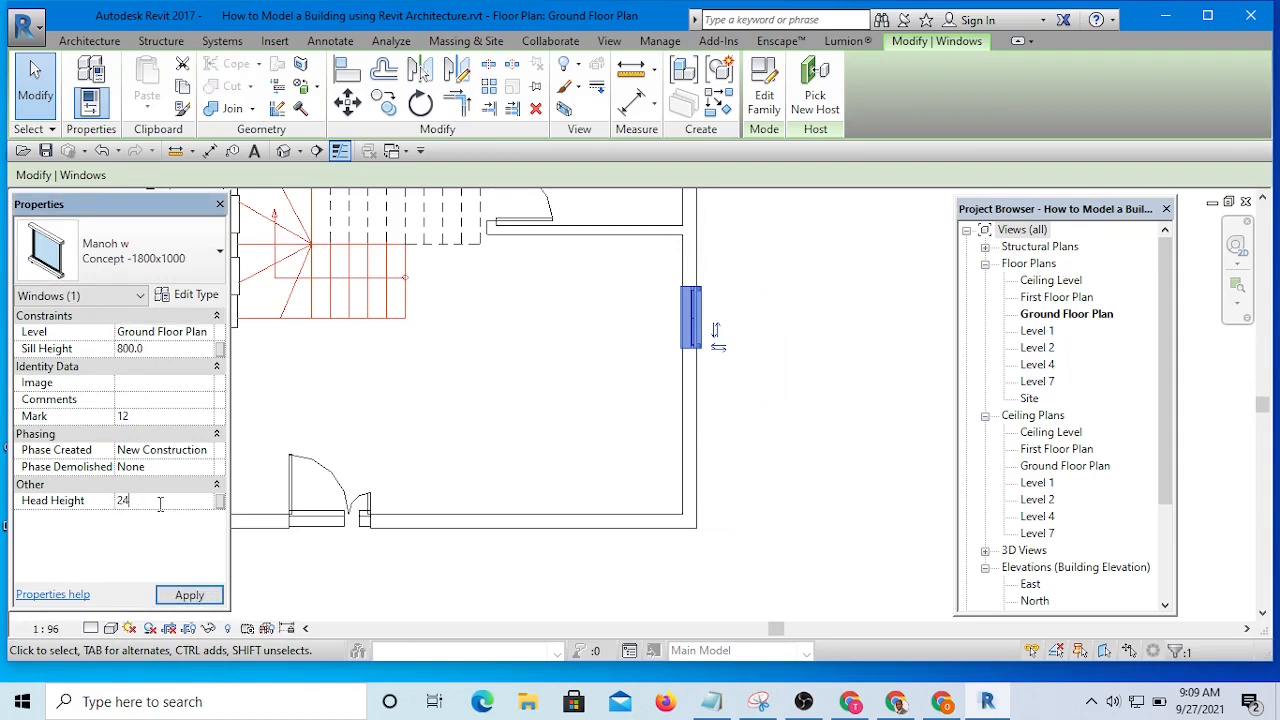
pyautogui.click(195, 596)
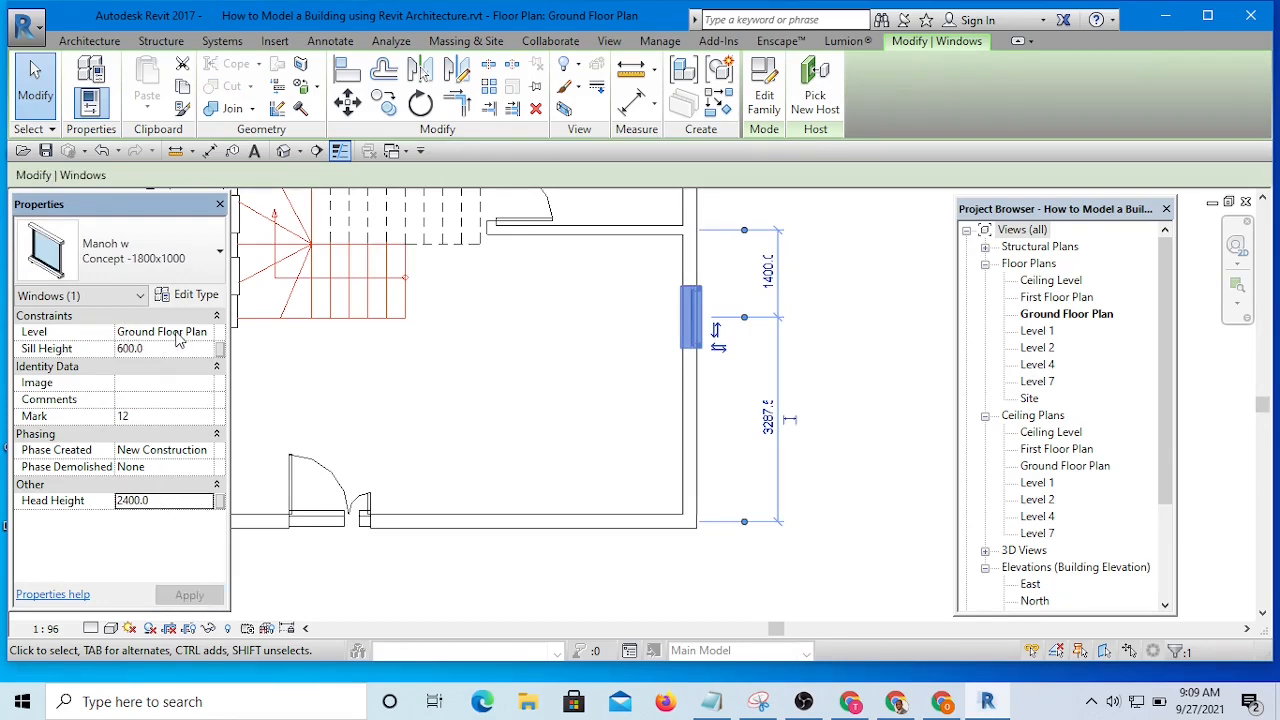
pyautogui.click(877, 333)
# Examine the window arrangement on the external walls across the whole ground floor plan.
pyautogui.scroll(-3, 802, 368)
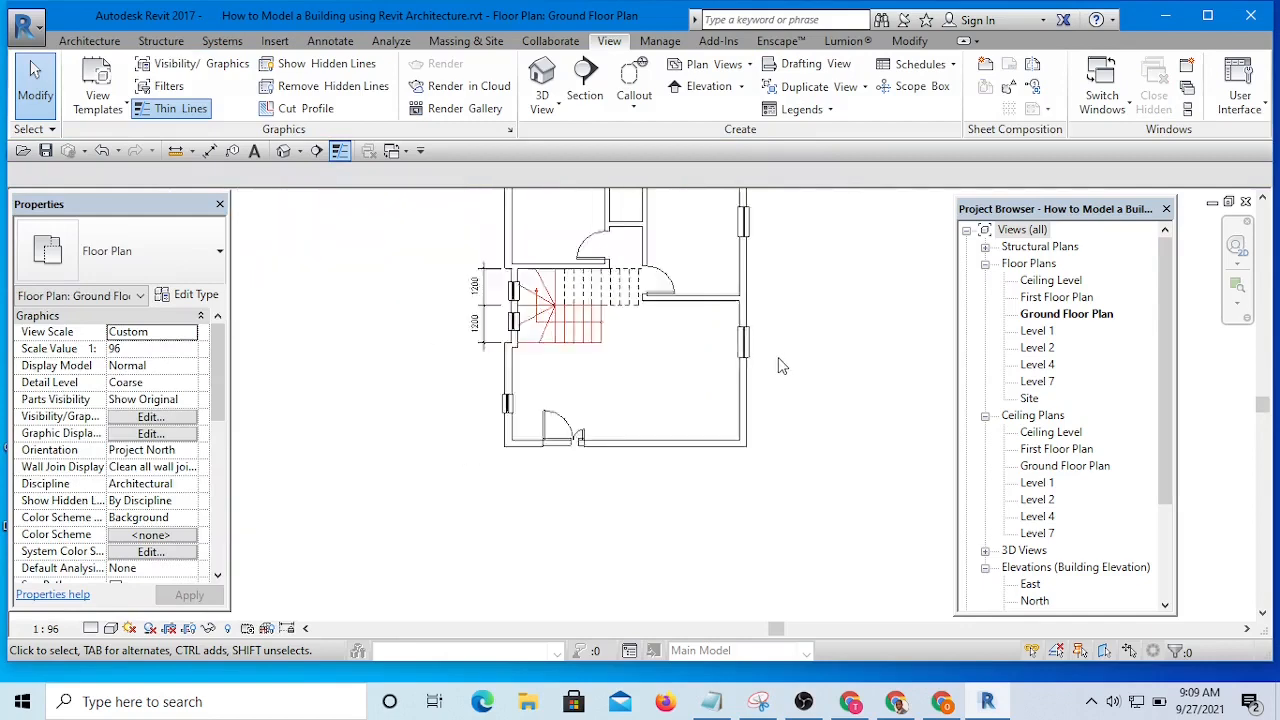
pyautogui.moveTo(800, 370); pyautogui.dragTo(780, 401, button='middle')
pyautogui.scroll(1, 741, 389)
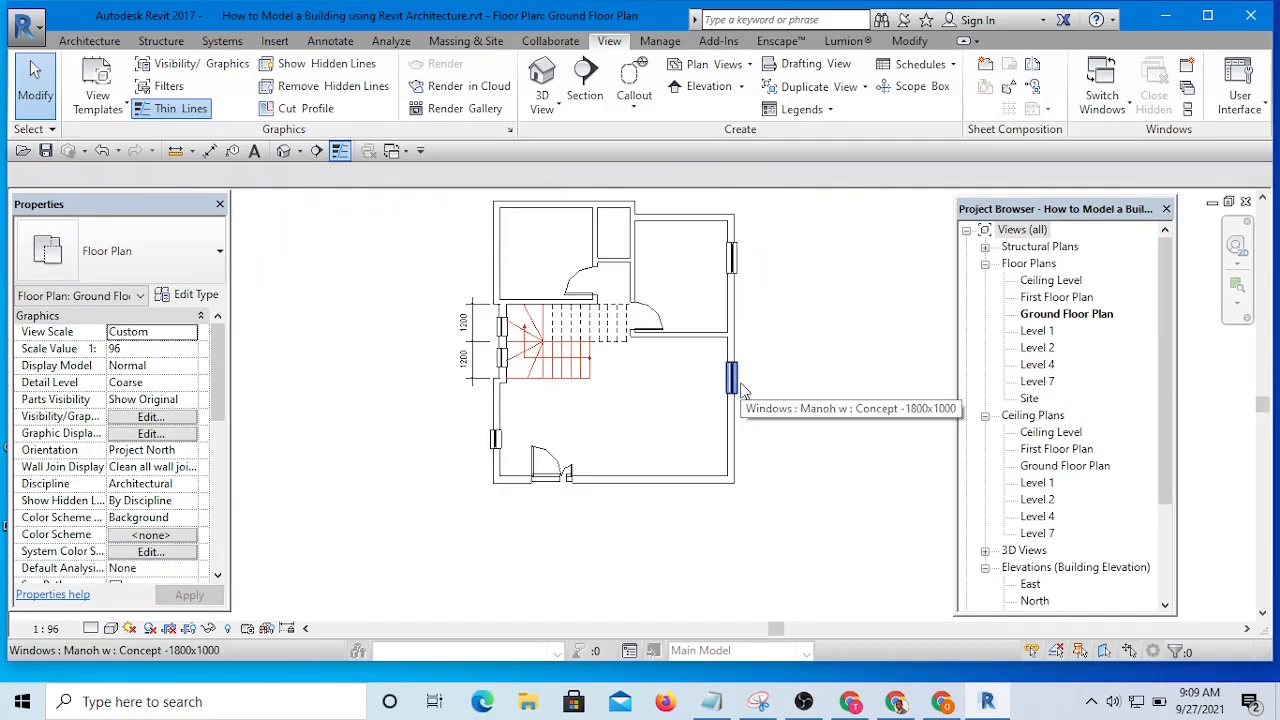
pyautogui.scroll(-1, 741, 389)
pyautogui.scroll(2, 575, 280)
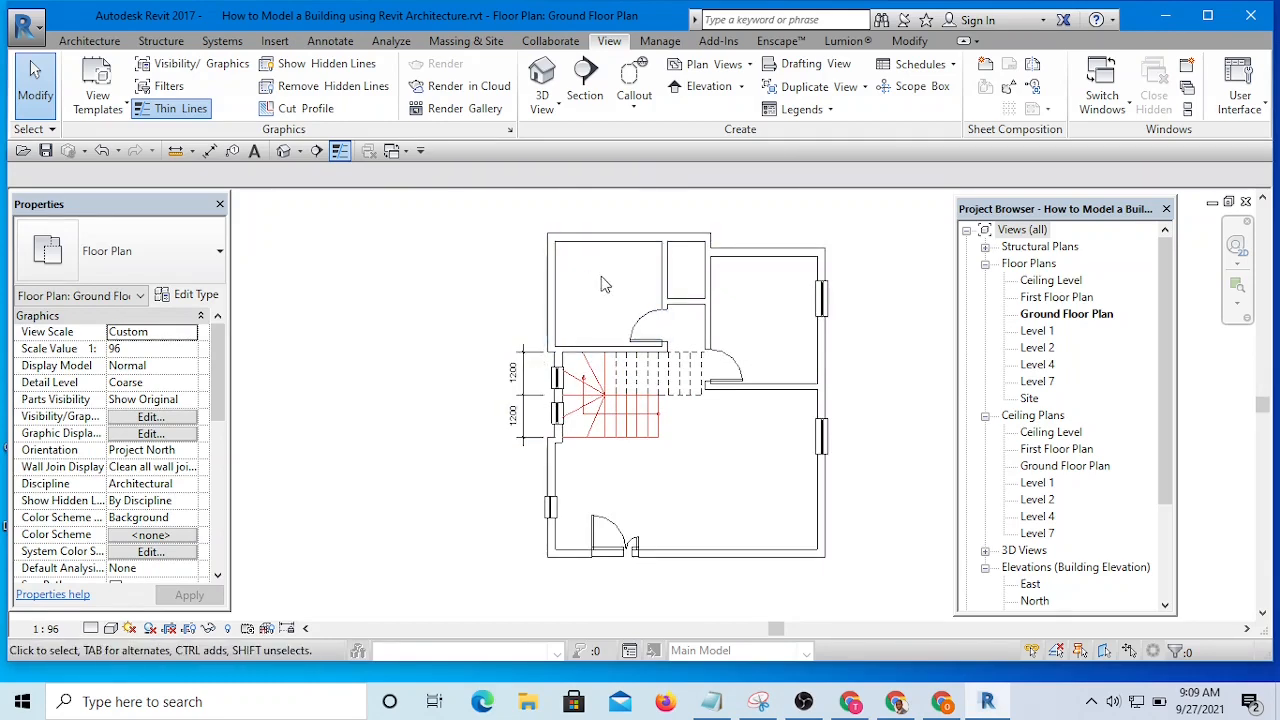
pyautogui.moveTo(886, 415); pyautogui.dragTo(801, 419, button='middle')
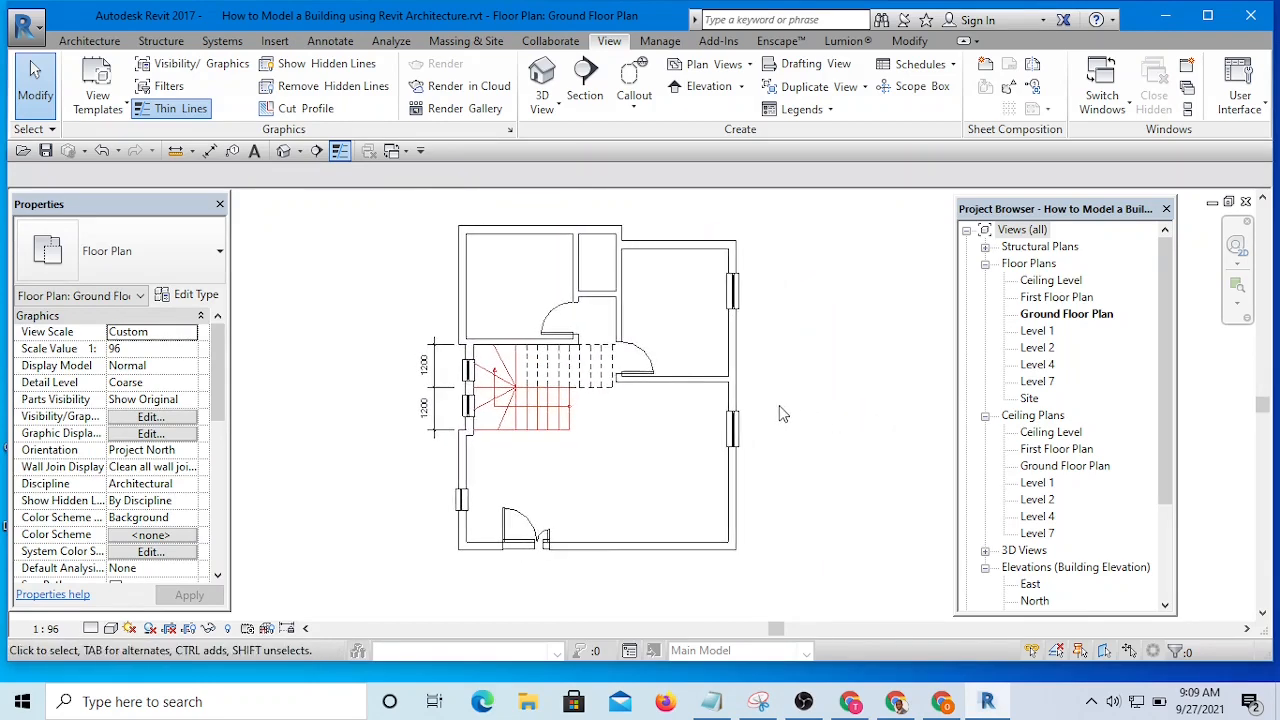
pyautogui.scroll(3, 752, 408)
pyautogui.scroll(-5, 786, 387)
pyautogui.scroll(3, 775, 402)
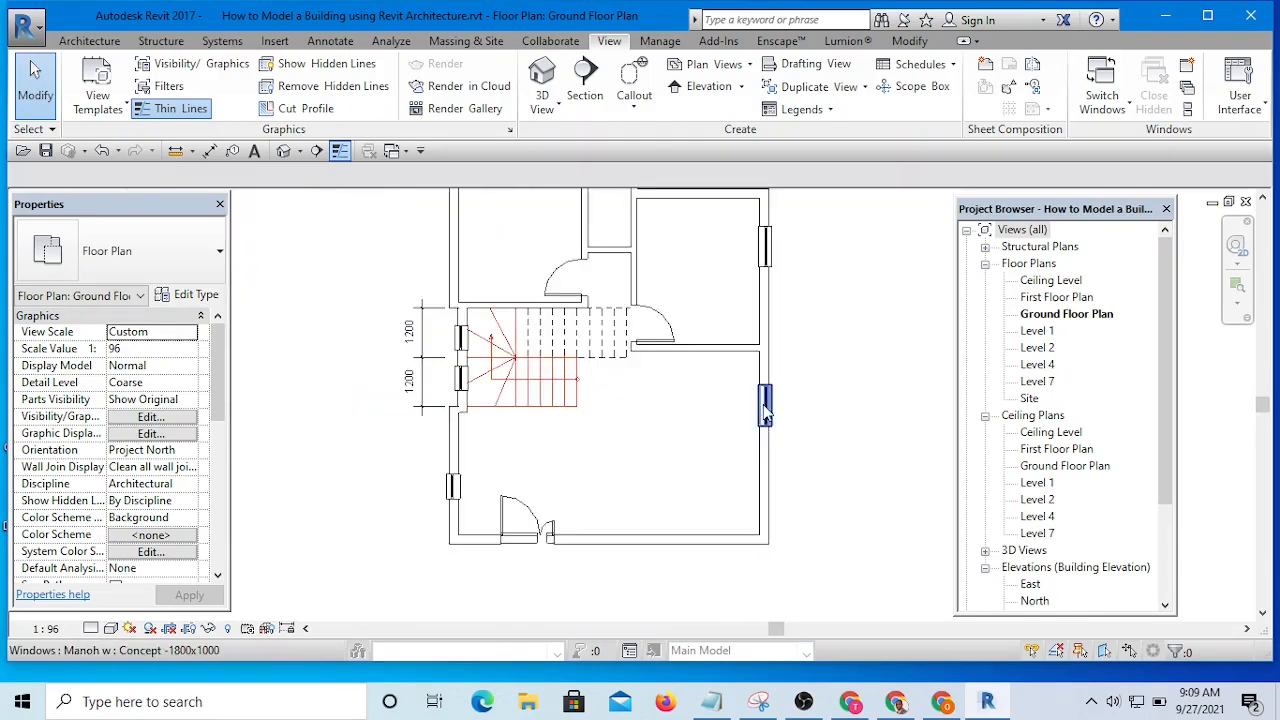
# Place two Concept -1800x1000 windows in the rear room beside the stairs, one centred on its side wall and one on its rear wall.
pyautogui.click(765, 405)
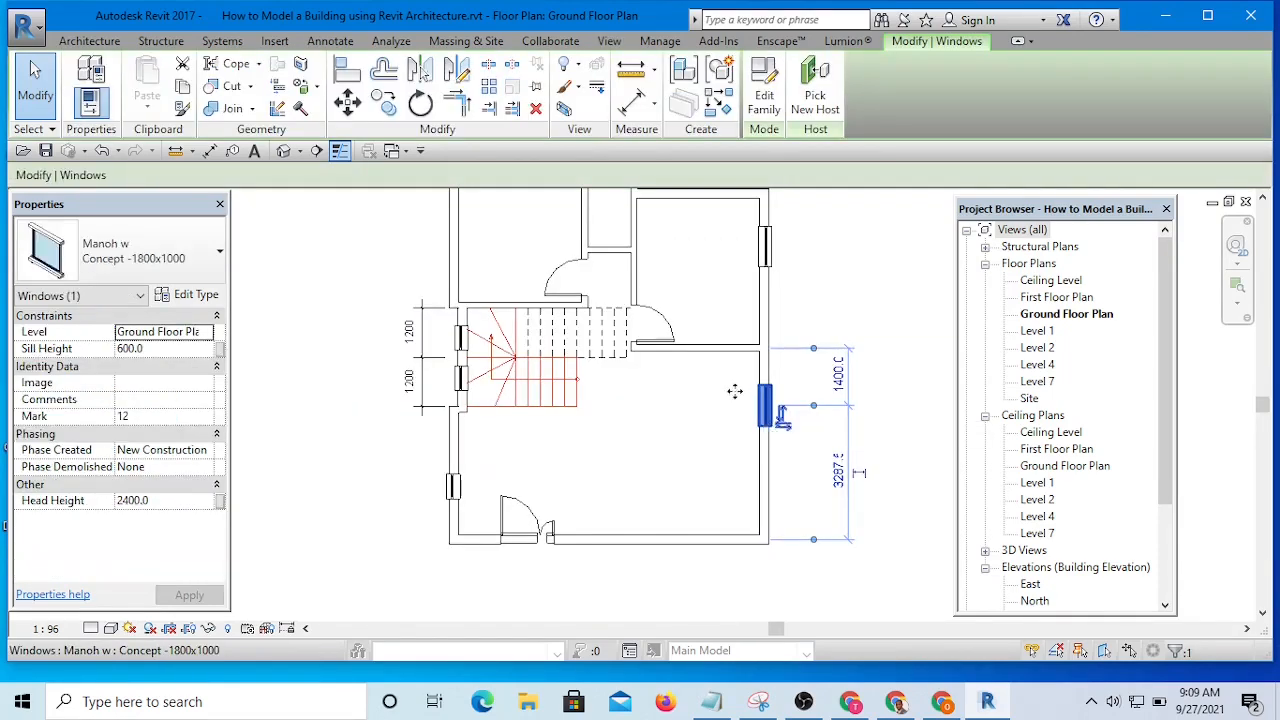
pyautogui.scroll(-2, 737, 391)
pyautogui.press('w')
pyautogui.press('n')
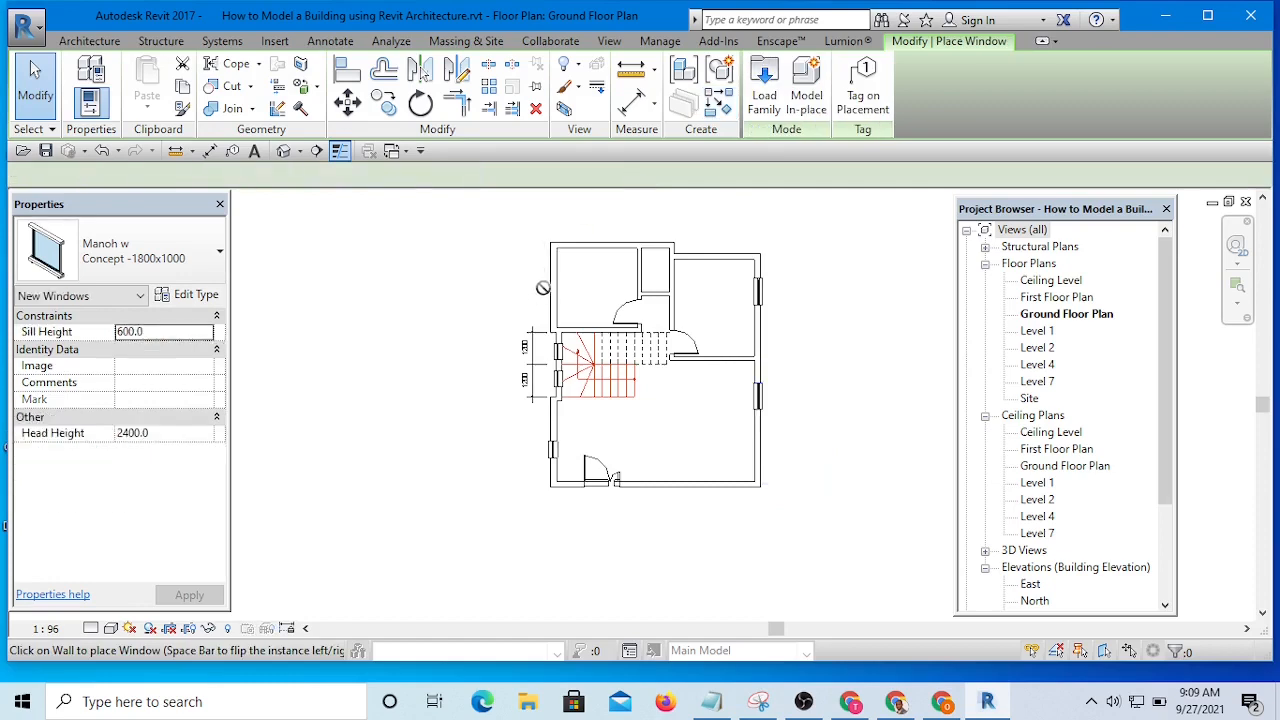
pyautogui.scroll(2, 548, 290)
pyautogui.click(549, 285)
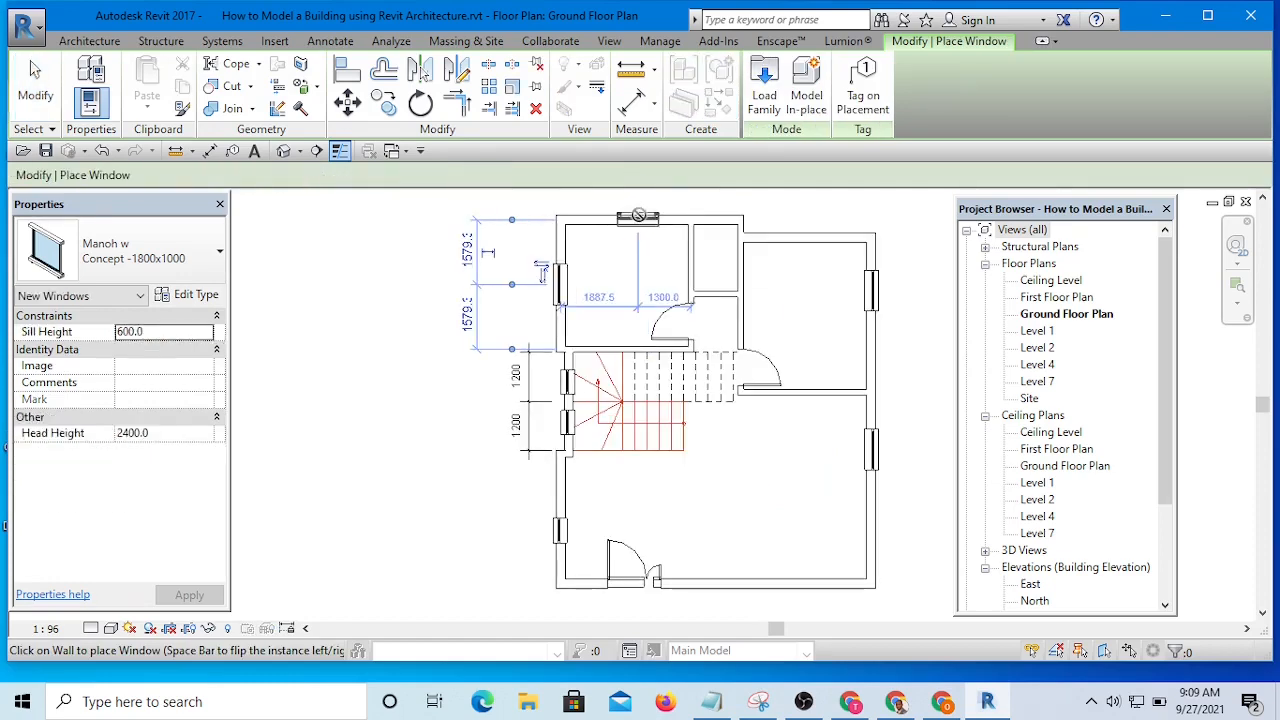
pyautogui.click(638, 215)
pyautogui.scroll(-4, 575, 259)
pyautogui.scroll(3, 709, 263)
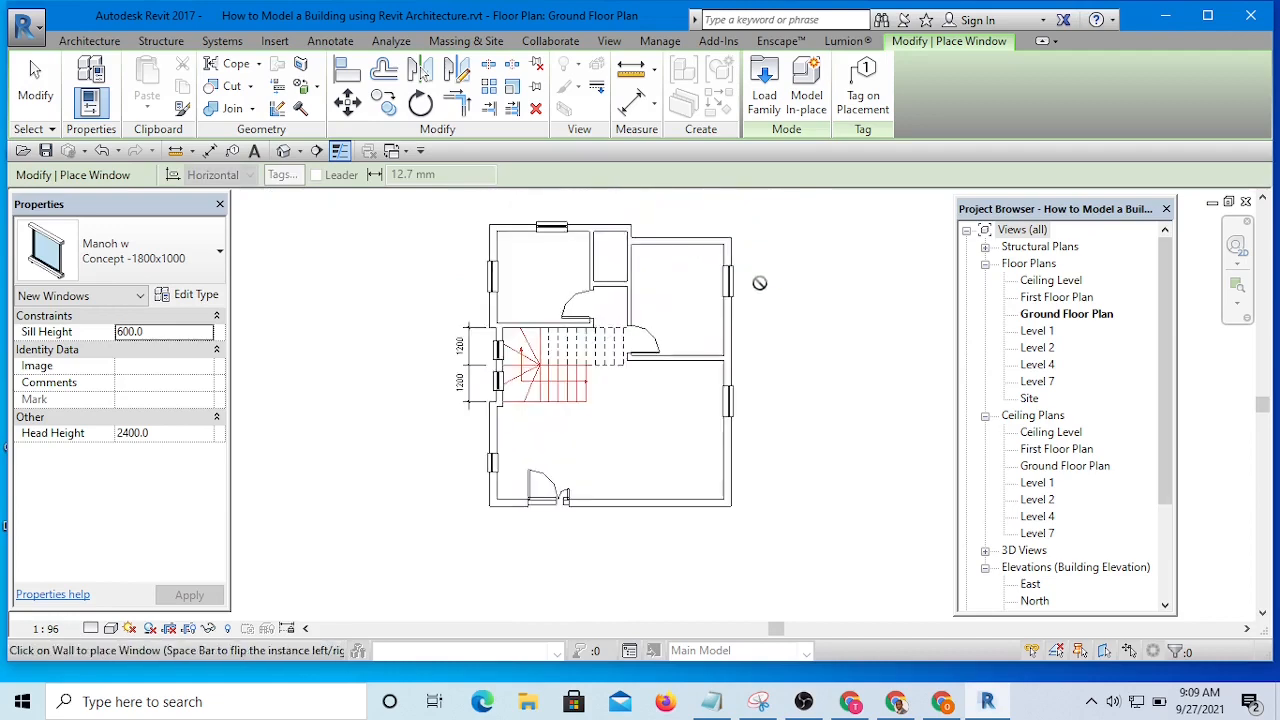
pyautogui.press('Escape')
pyautogui.press('Escape')
# Create a similar window from the bedroom's Concept - Plain Dbl 1500x1000 and place it on the same bedroom's rear external wall.
pyautogui.scroll(1, 759, 283)
pyautogui.click(728, 283)
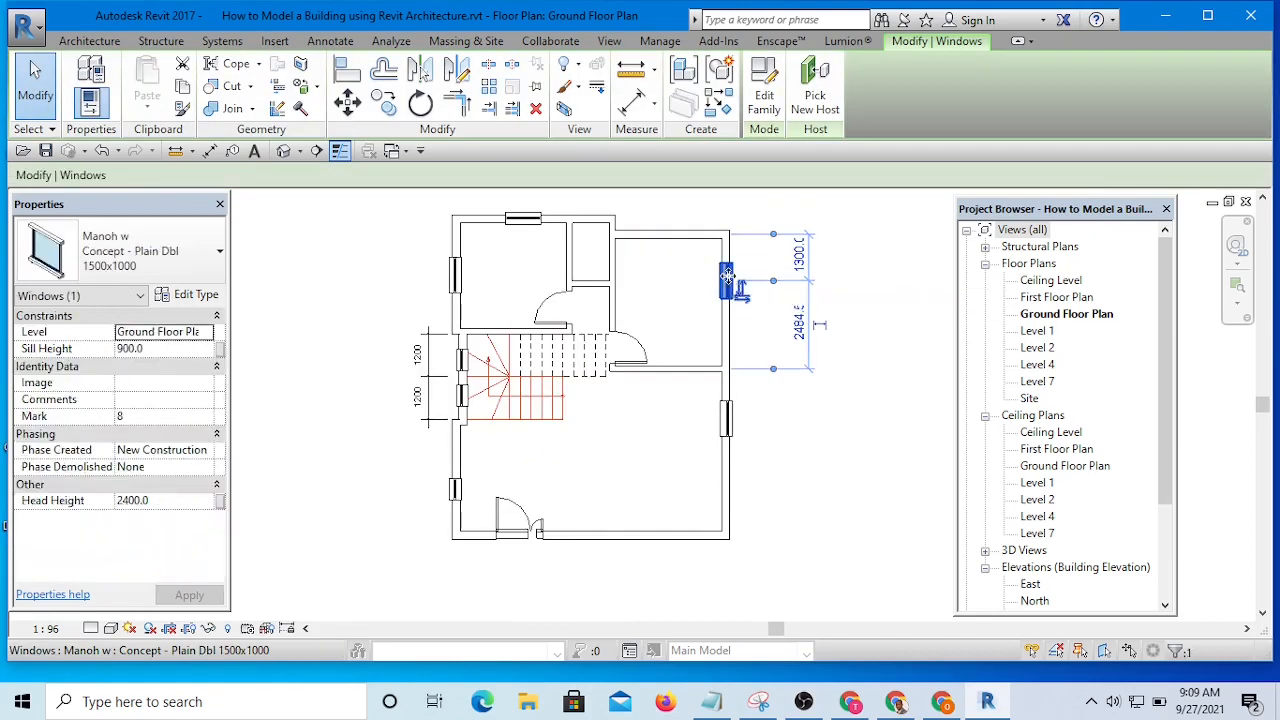
pyautogui.click(718, 100)
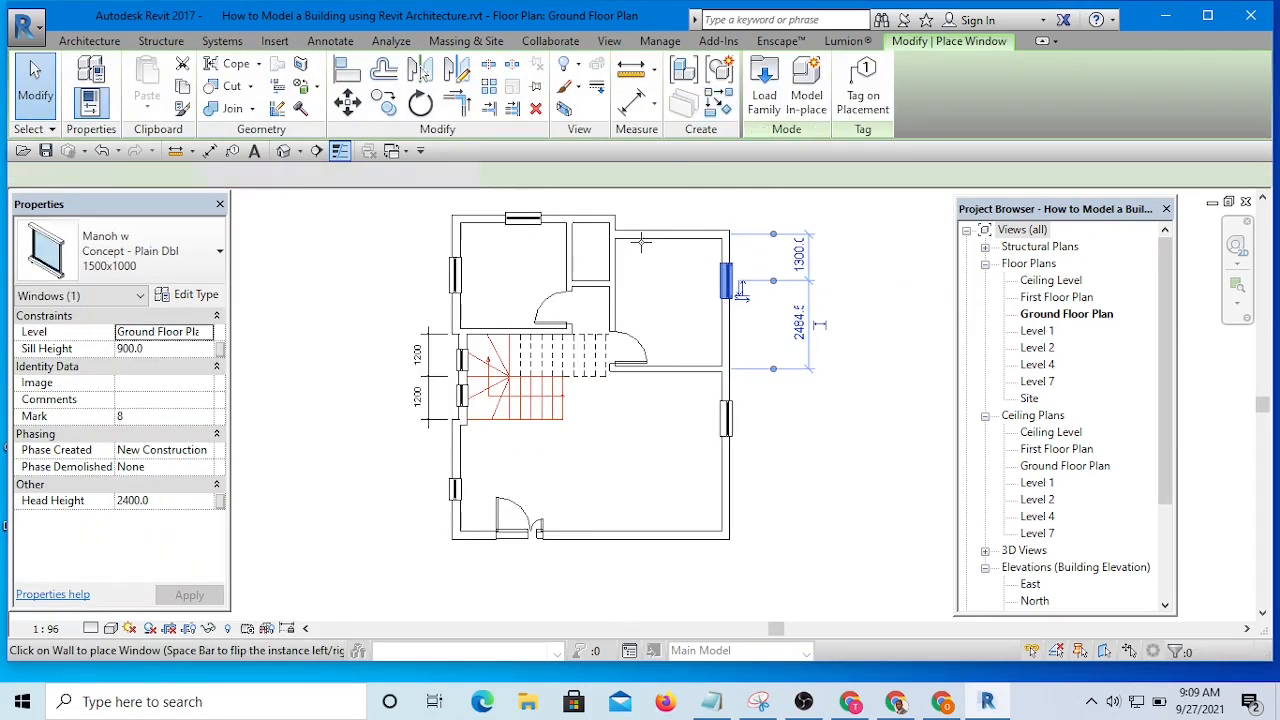
pyautogui.click(651, 228)
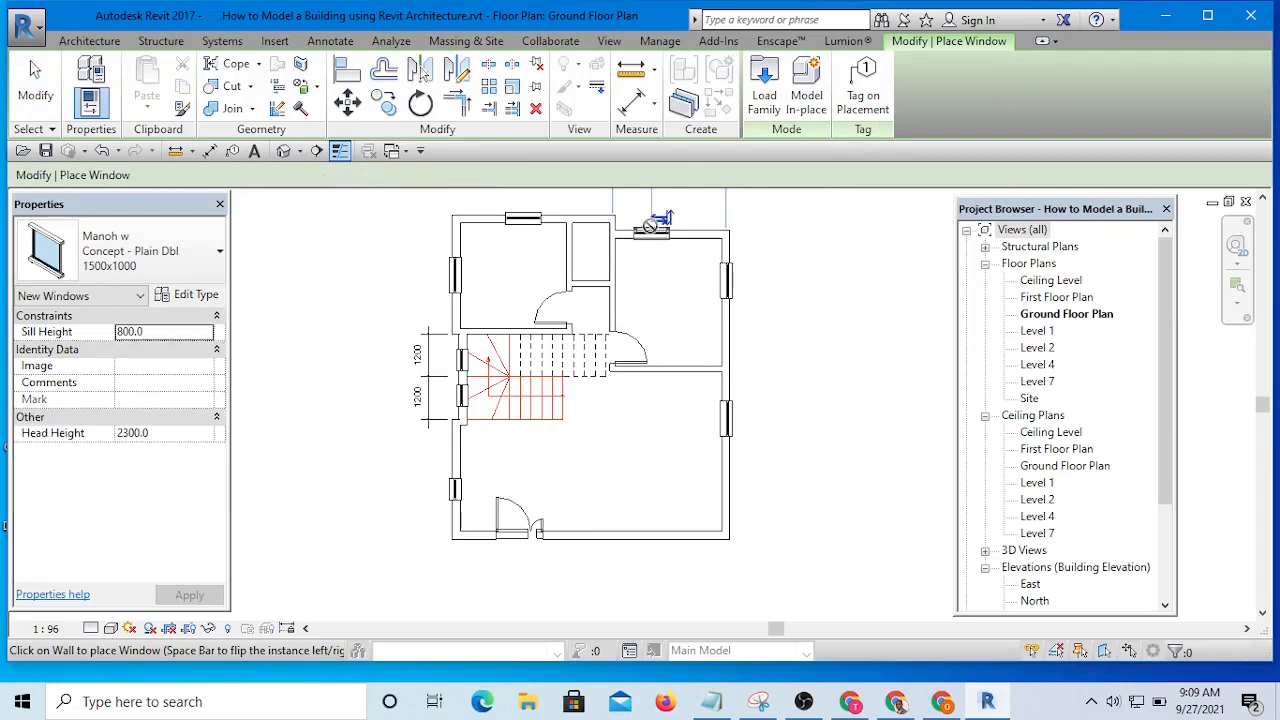
pyautogui.press('Escape')
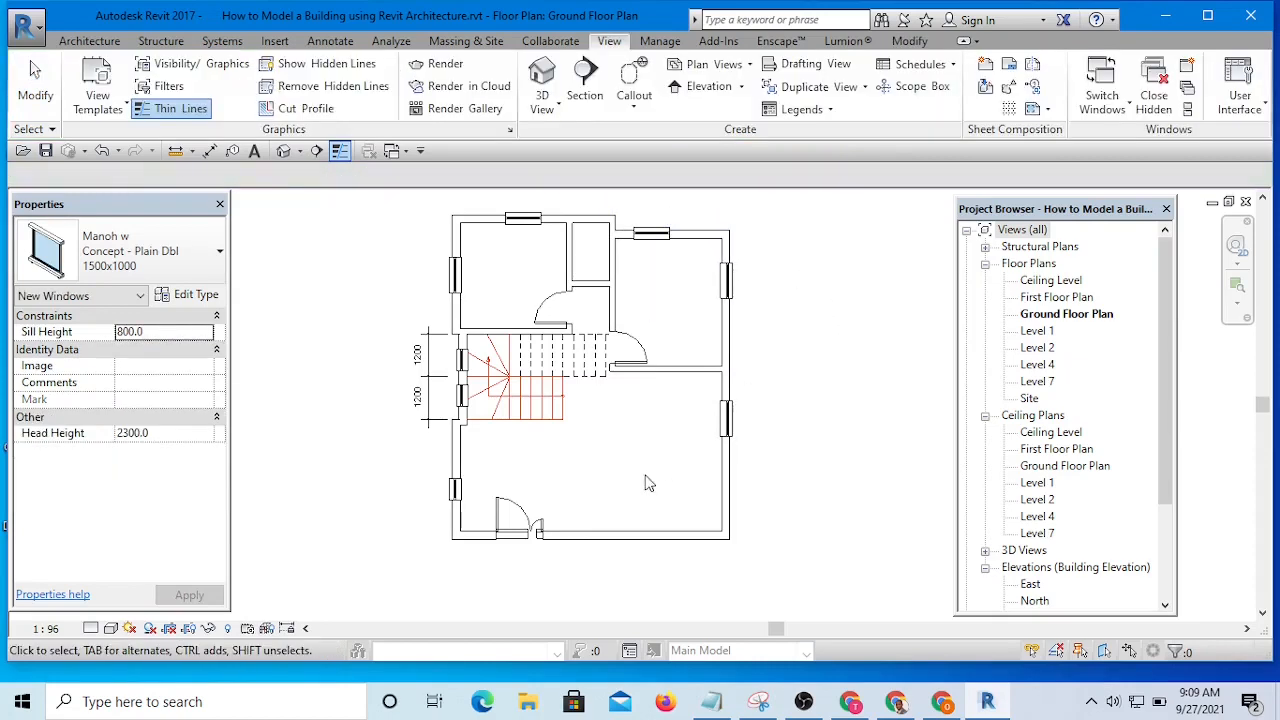
# Switch to the Pst Peter2 project's 3D view and examine the ground-floor door and windows below the balcony.
pyautogui.moveTo(655, 482); pyautogui.dragTo(636, 383, button='middle')
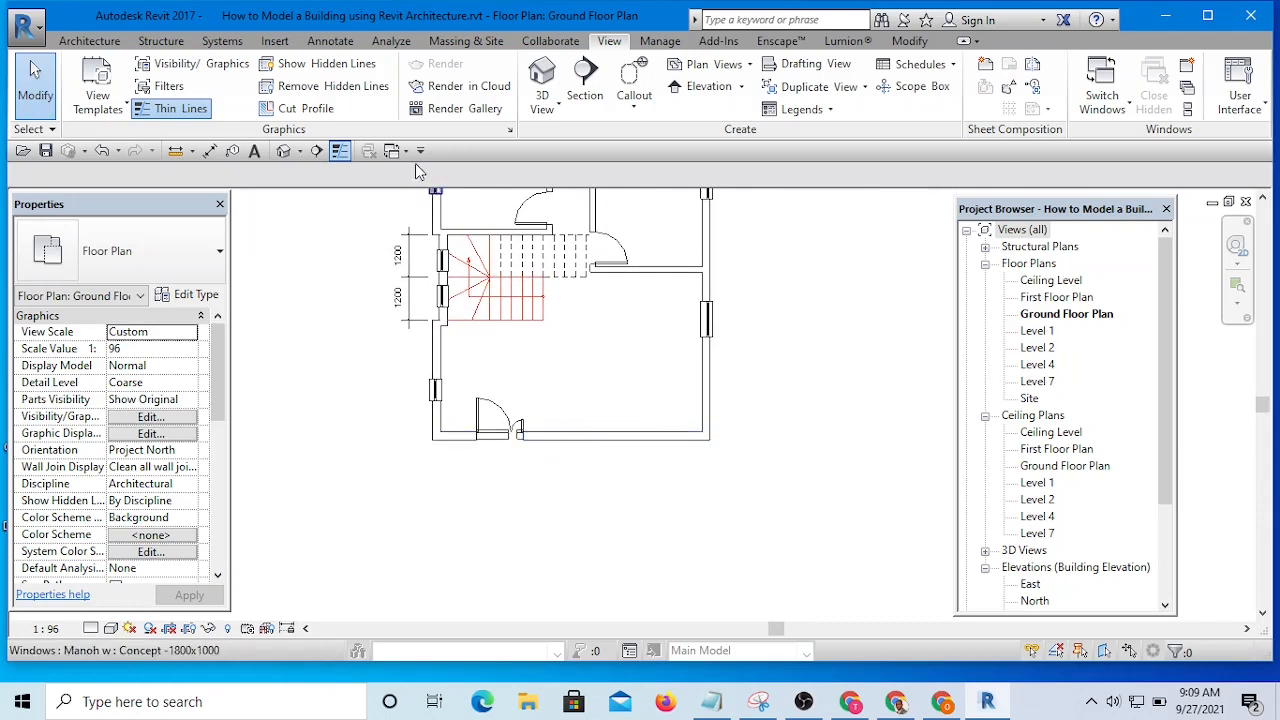
pyautogui.click(407, 151)
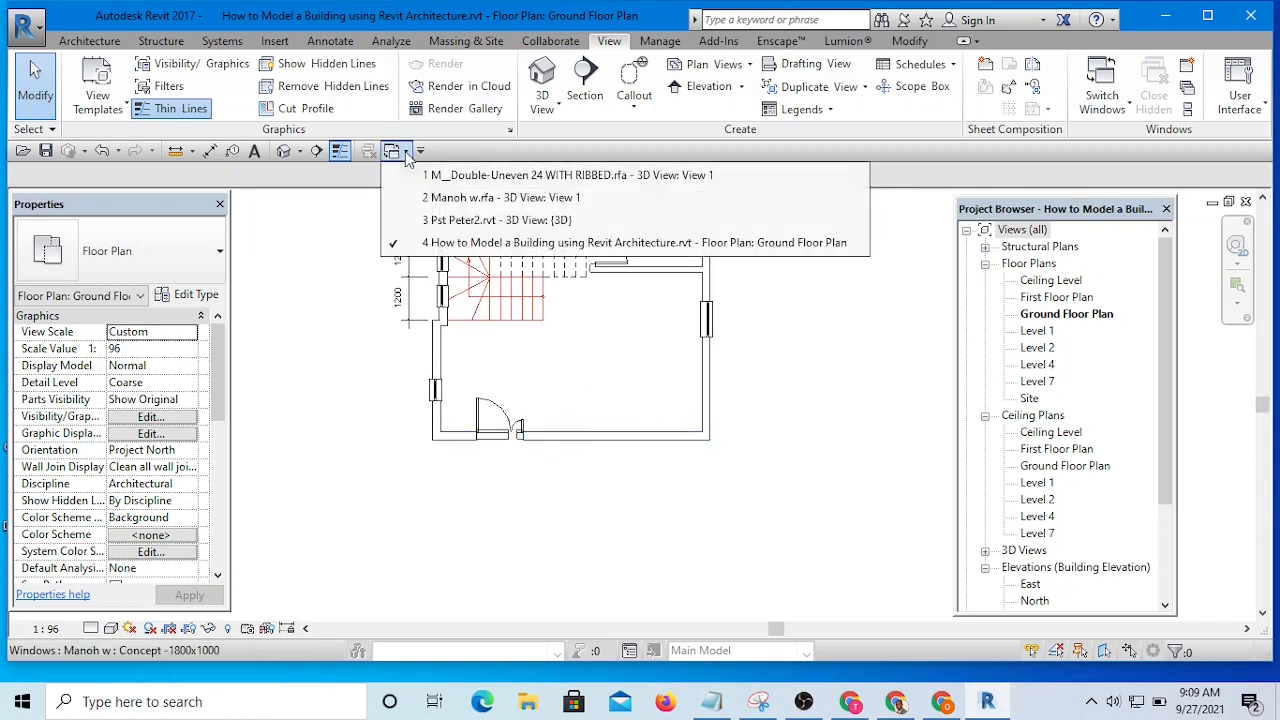
pyautogui.click(484, 222)
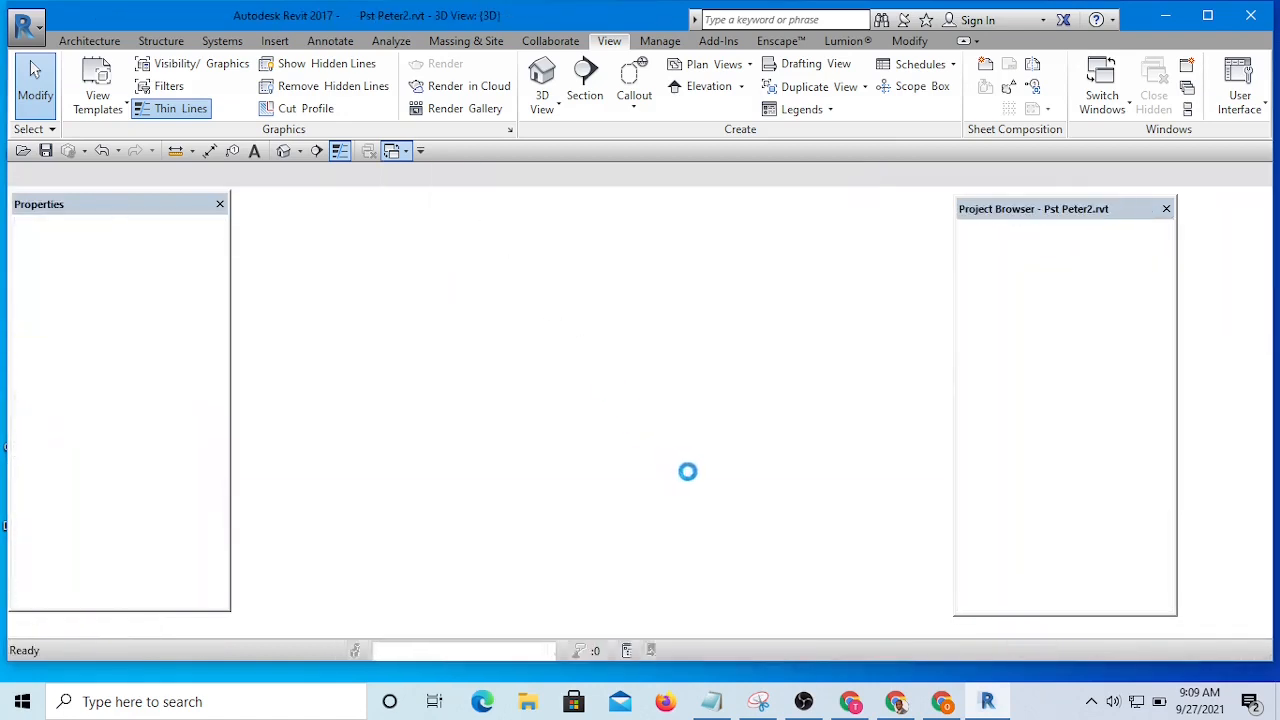
pyautogui.moveTo(842, 442); pyautogui.dragTo(571, 516, button='middle')
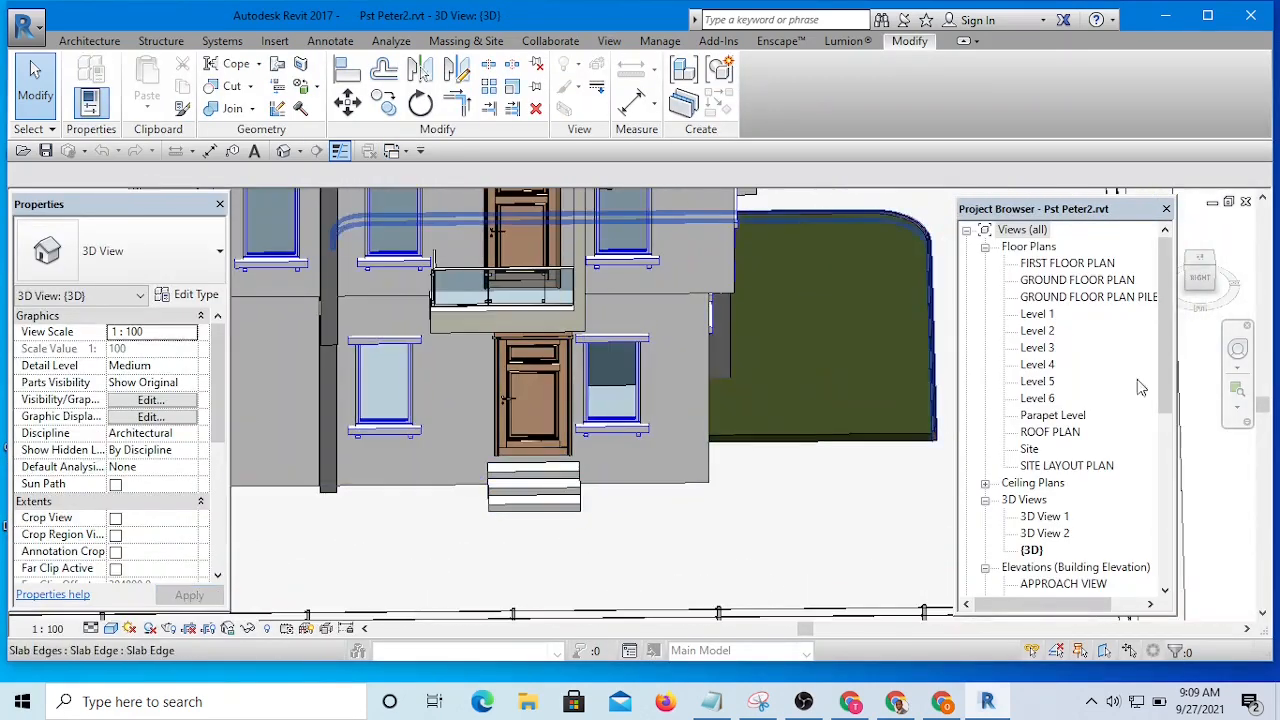
# Open Pst Peter2's GROUND FLOOR PLAN and examine the curtain wall in the main lounge's front wall.
pyautogui.doubleClick(1078, 282)
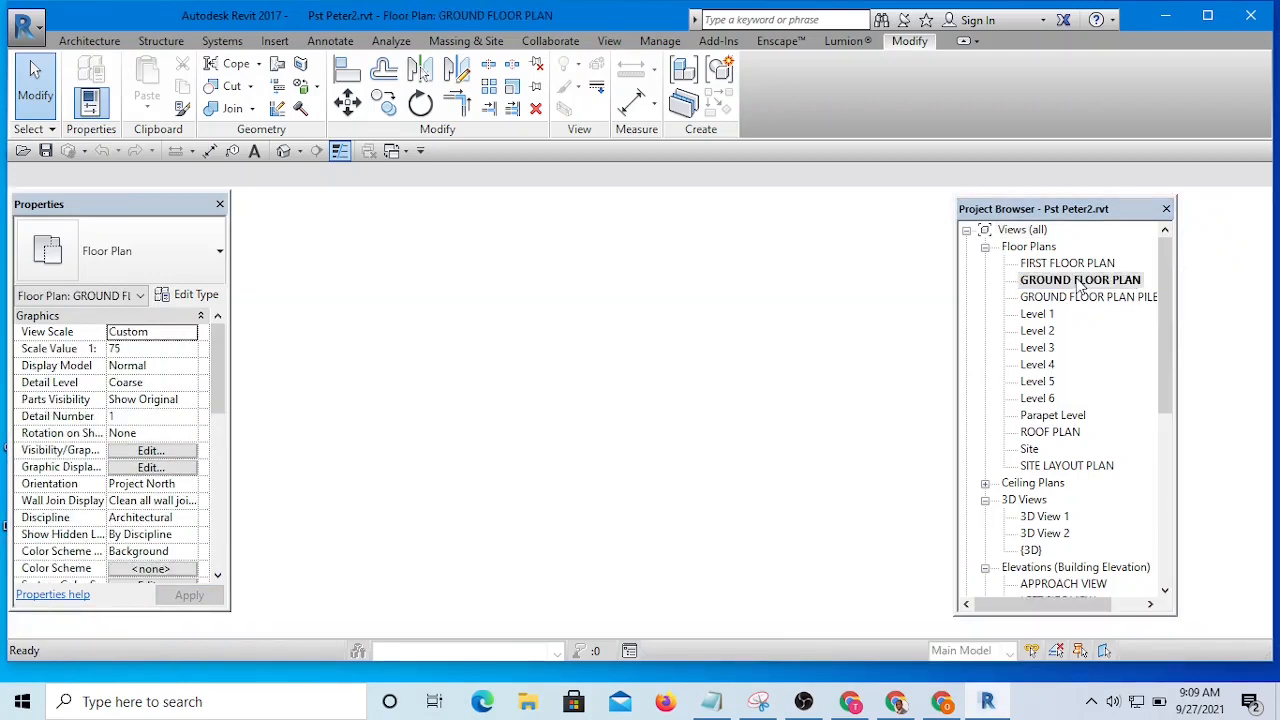
pyautogui.scroll(10, 560, 492)
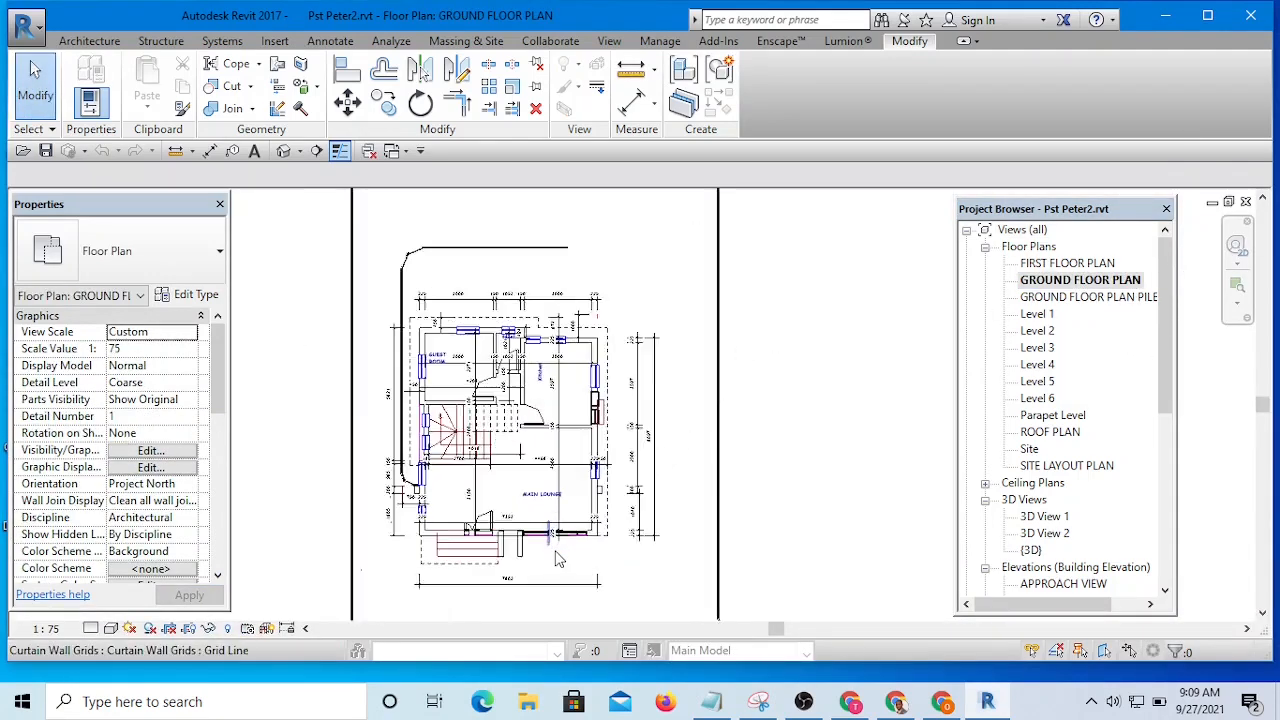
pyautogui.scroll(-6, 556, 400)
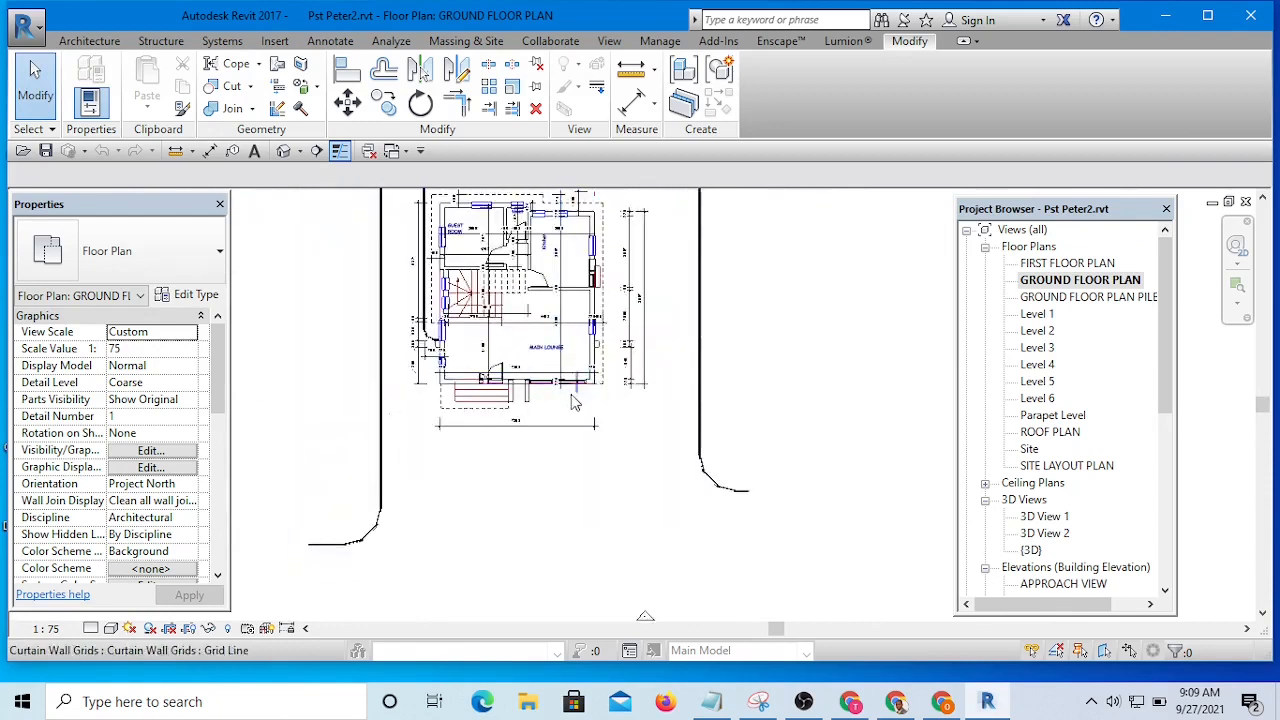
pyautogui.scroll(3, 575, 402)
pyautogui.moveTo(583, 419); pyautogui.dragTo(576, 502, button='middle')
pyautogui.scroll(-1, 535, 457)
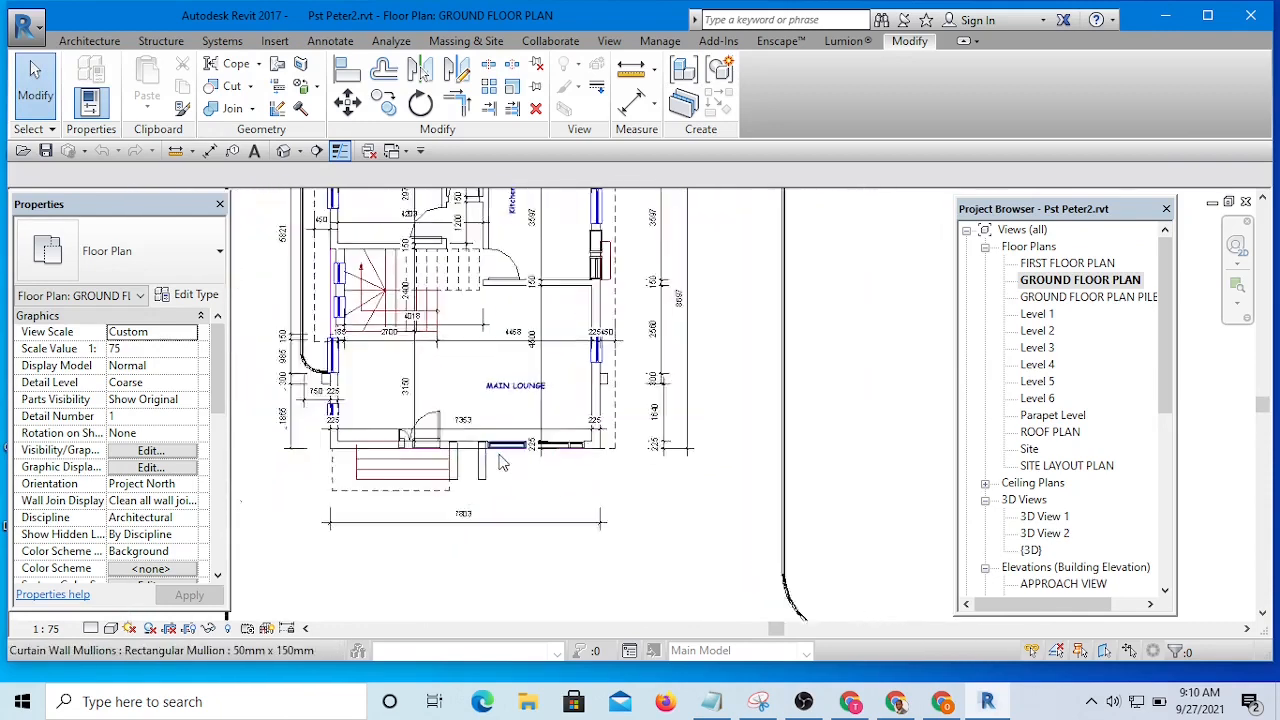
pyautogui.scroll(3, 498, 456)
pyautogui.press('Tab')
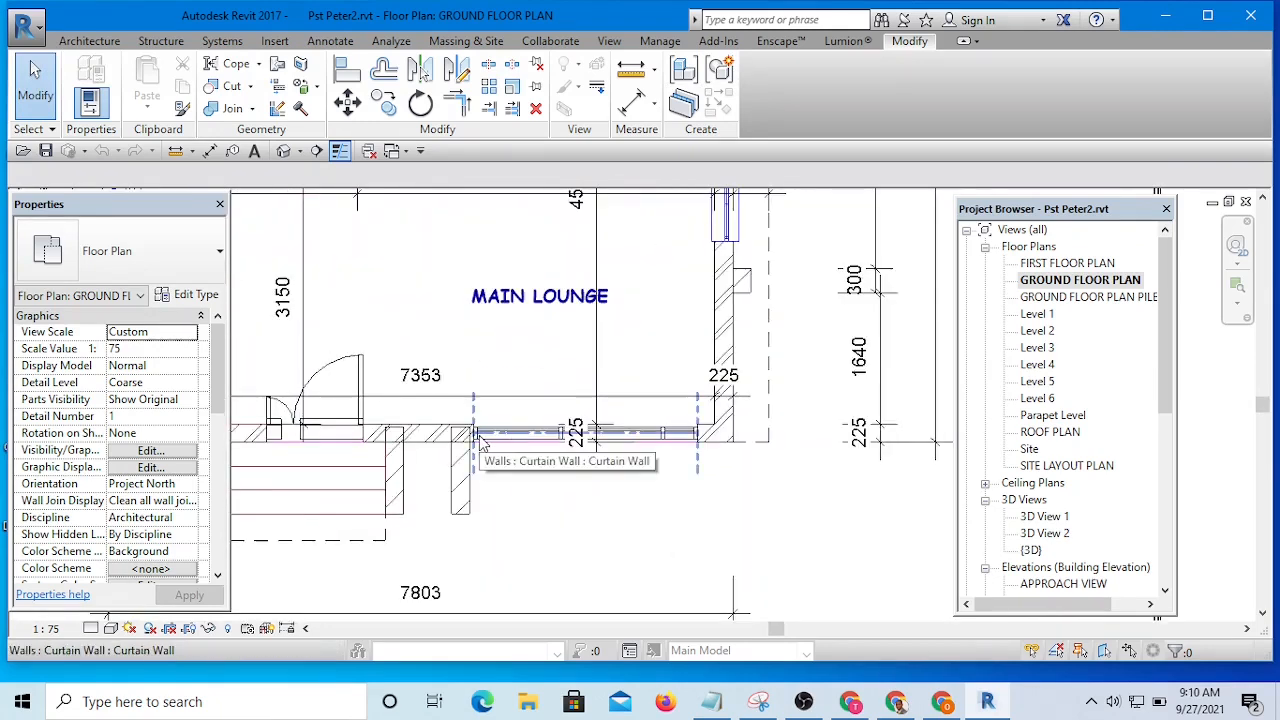
# Open Pst Peter2's 3D view and examine the ground-floor curtain wall below the front balcony and the adjacent entrance.
pyautogui.click(284, 150)
pyautogui.scroll(-5, 595, 386)
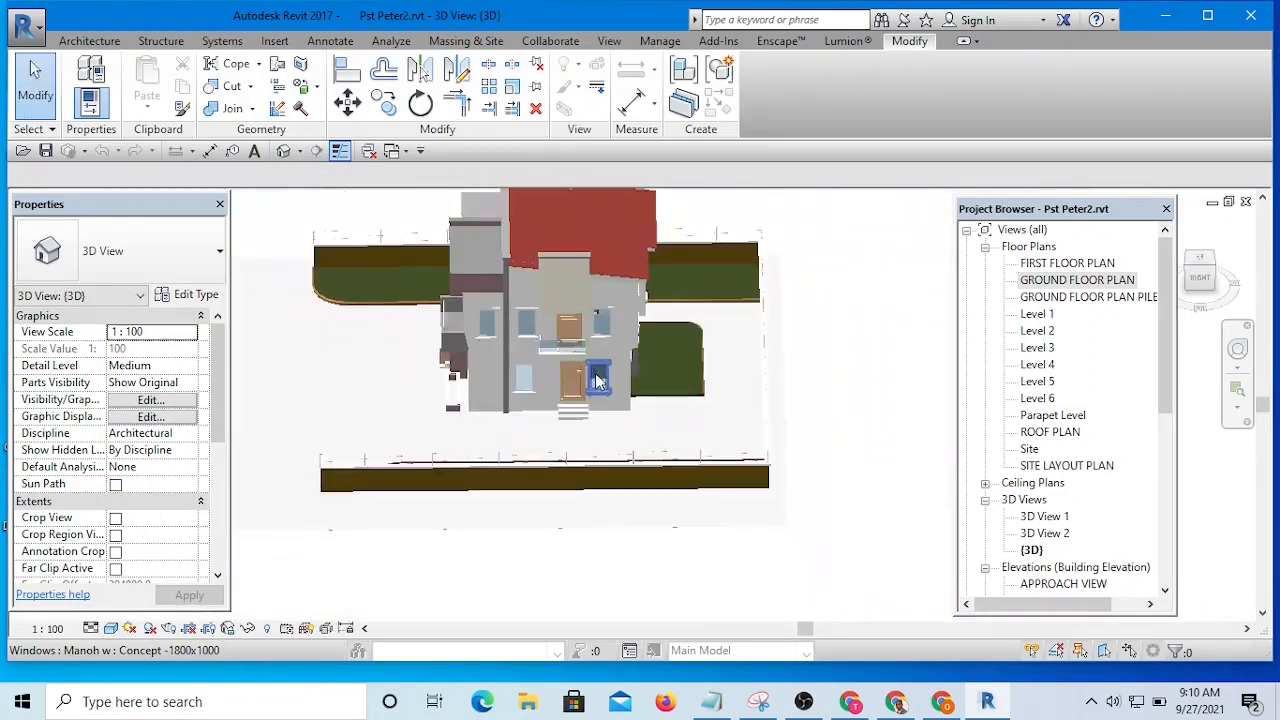
pyautogui.keyDown('shift'); pyautogui.moveTo(463, 416); pyautogui.dragTo(488, 362, button='middle'); pyautogui.keyUp('shift')
pyautogui.scroll(6, 490, 363)
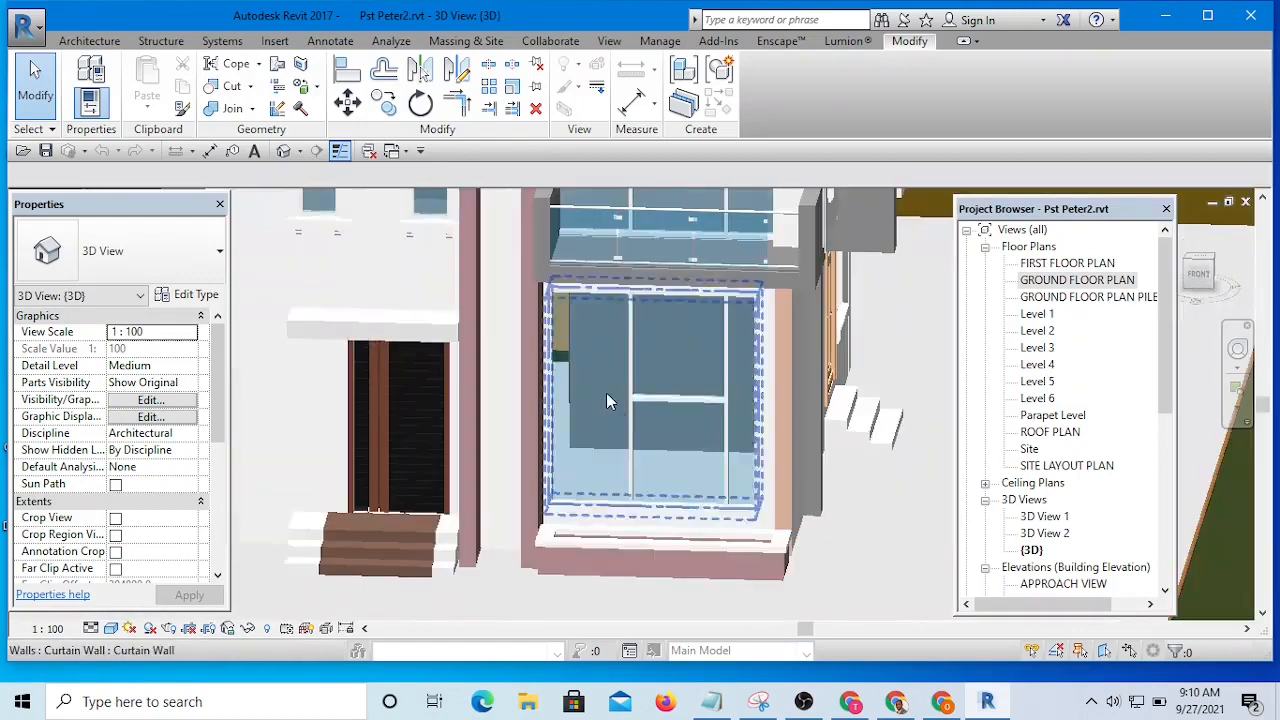
pyautogui.scroll(-1, 606, 393)
pyautogui.keyDown('shift'); pyautogui.moveTo(607, 491); pyautogui.dragTo(650, 505, button='middle'); pyautogui.keyUp('shift')
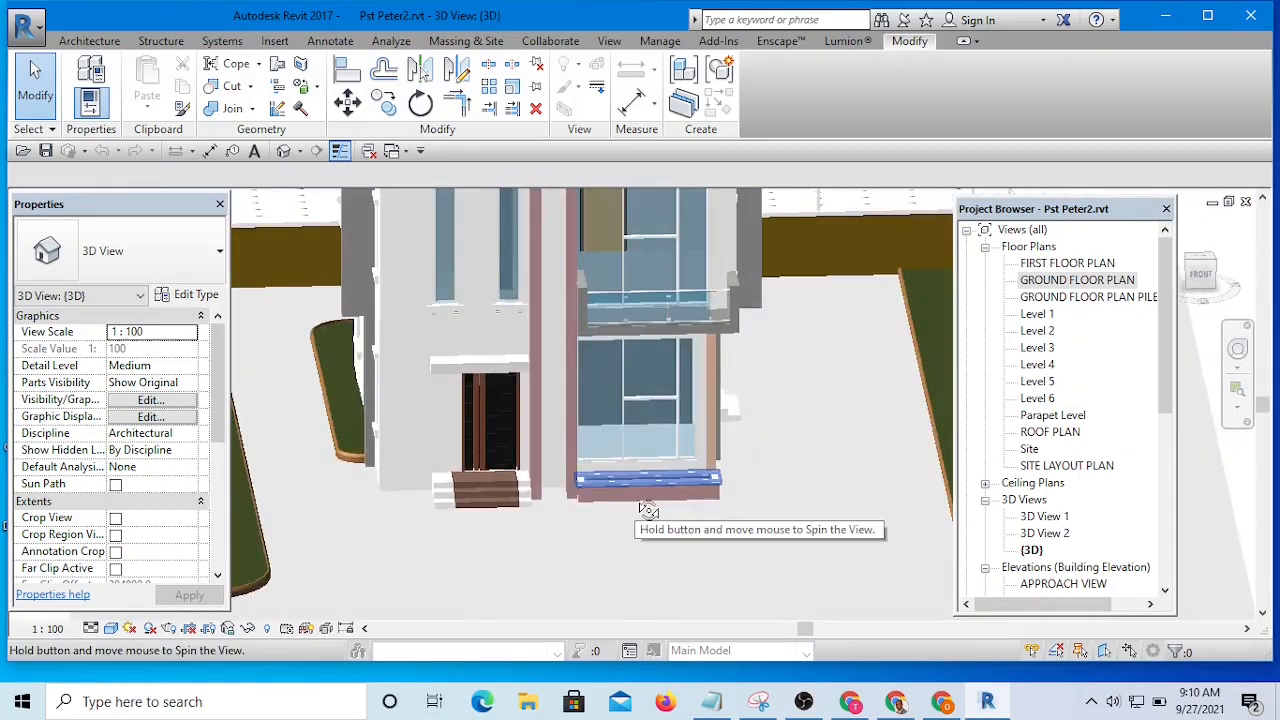
pyautogui.scroll(3, 636, 417)
pyautogui.scroll(-5, 648, 420)
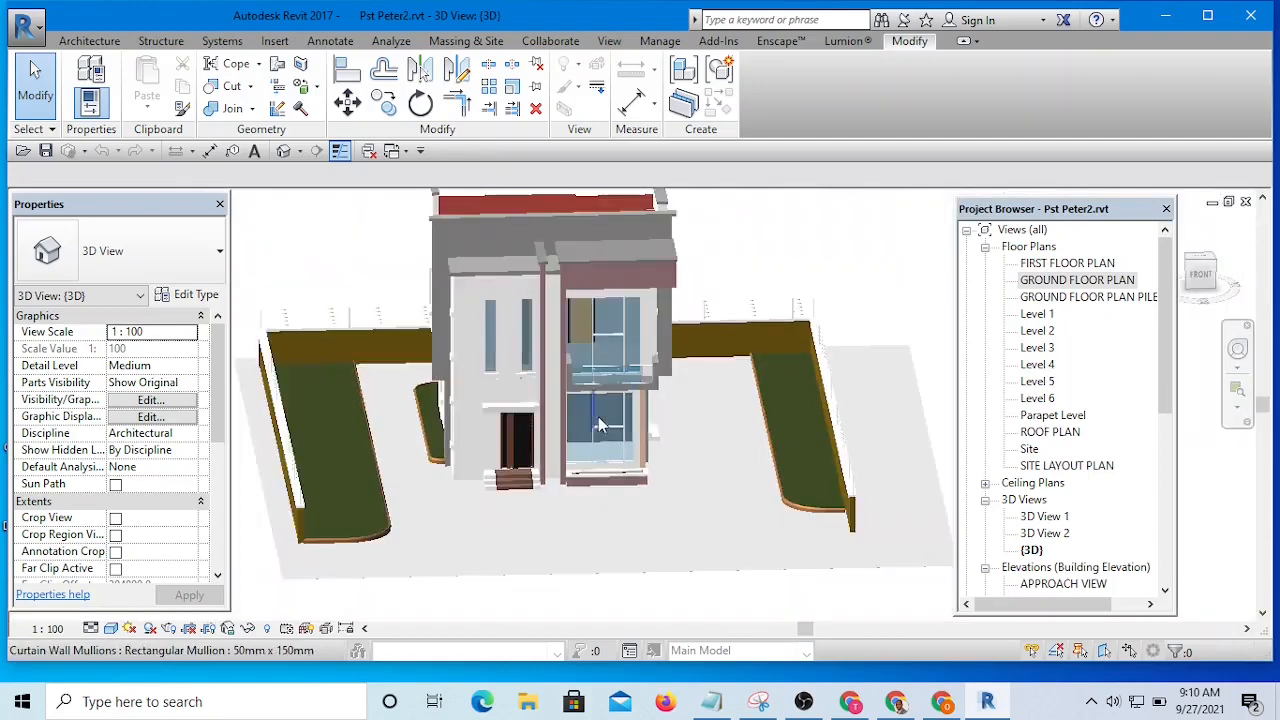
pyautogui.scroll(2, 603, 336)
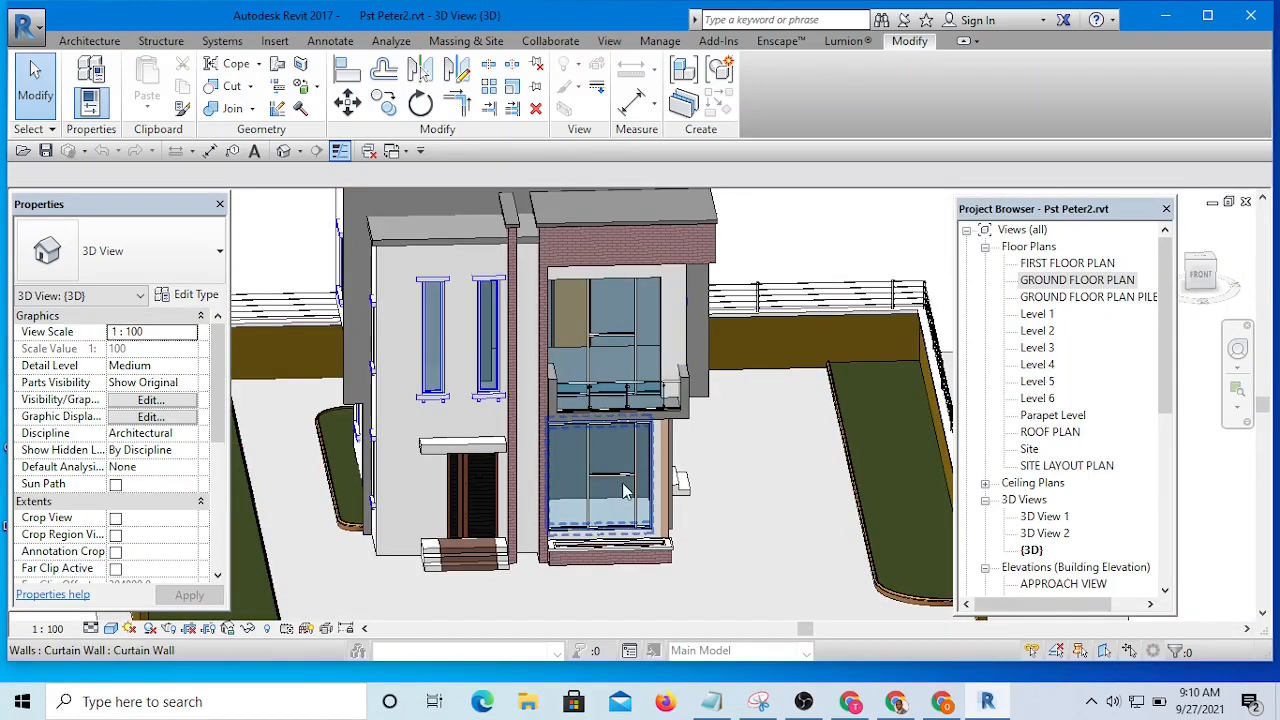
pyautogui.scroll(2, 639, 484)
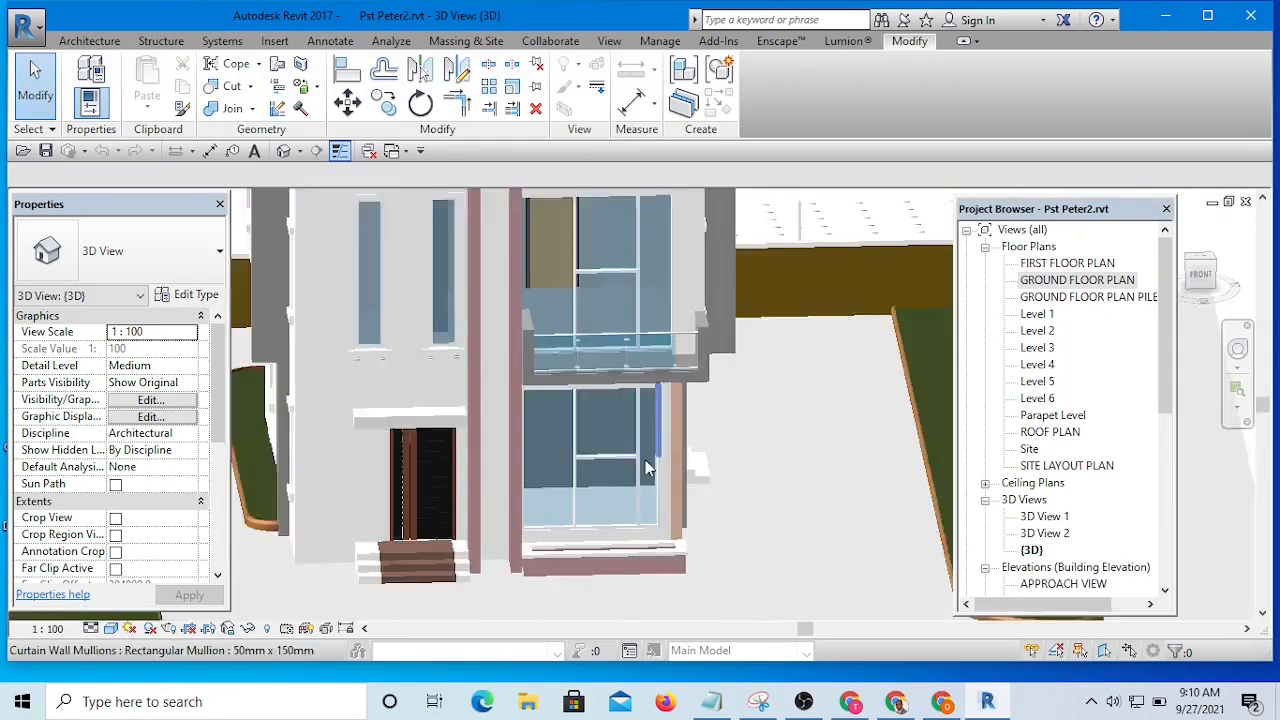
pyautogui.keyDown('shift'); pyautogui.moveTo(648, 468); pyautogui.dragTo(745, 485, button='middle'); pyautogui.keyUp('shift')
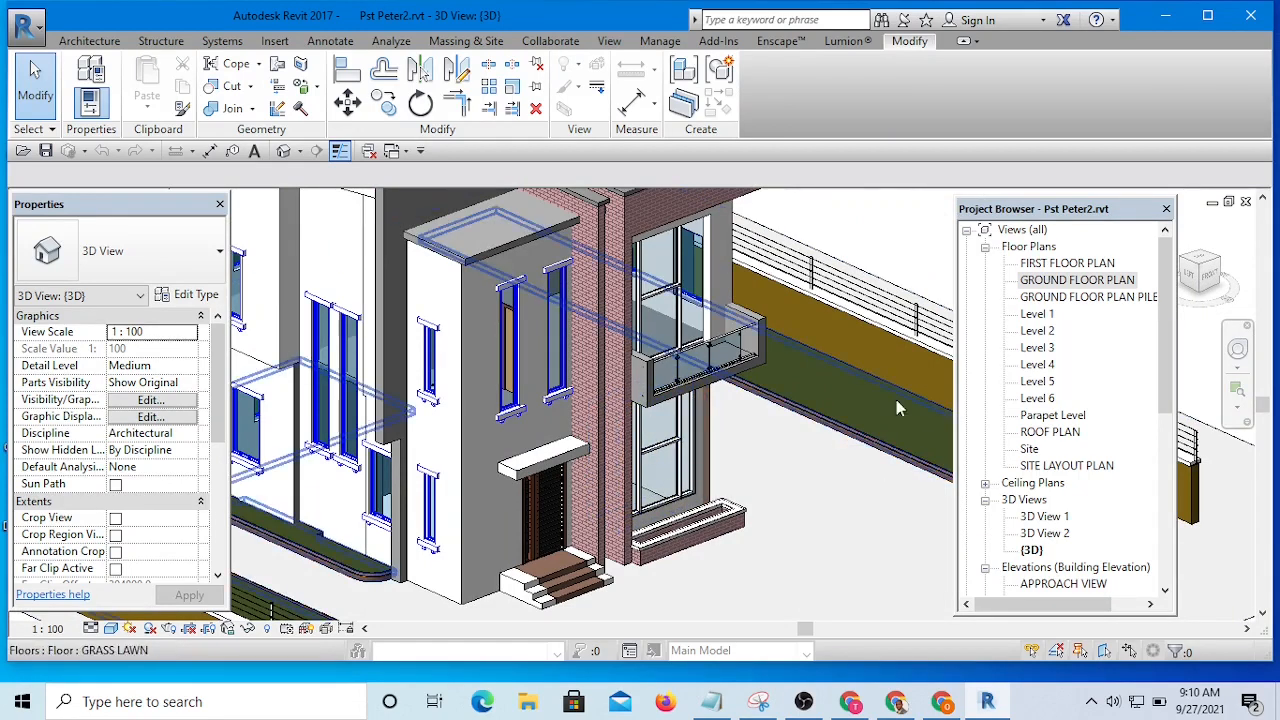
# Switch to the How to Model a Building project's Ground Floor Plan and examine the front external wall beside the double door.
pyautogui.click(403, 152)
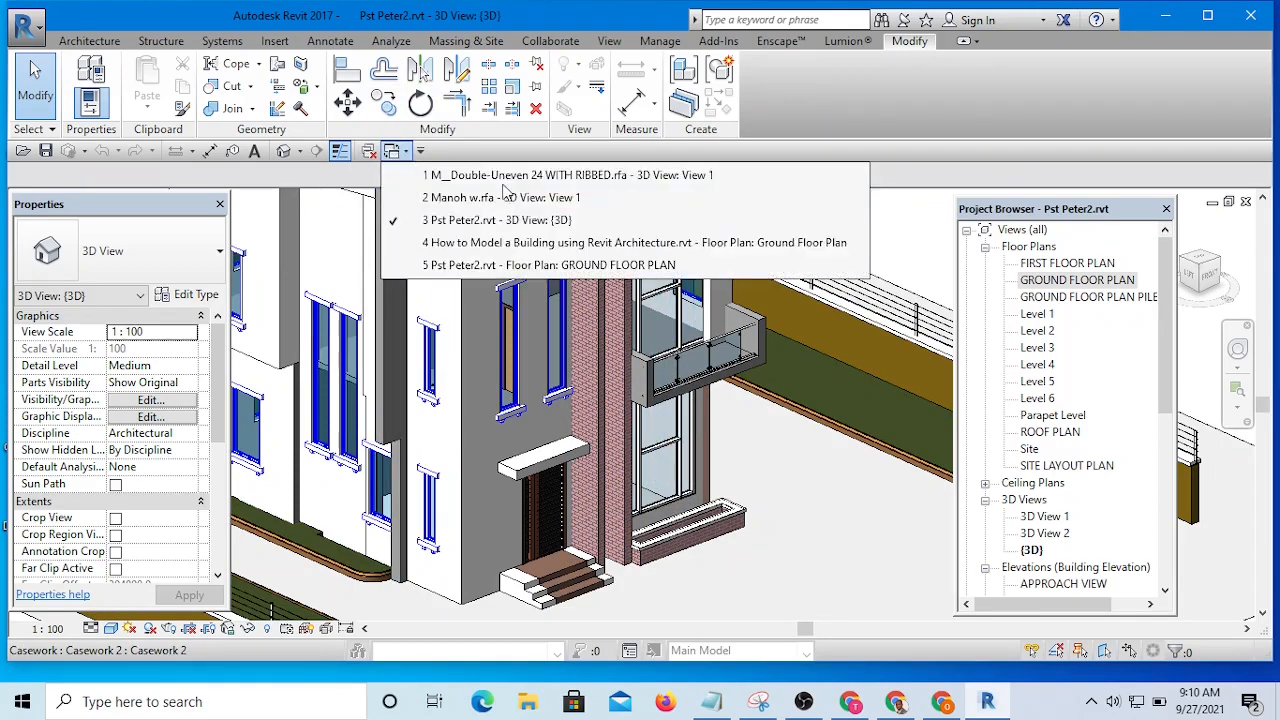
pyautogui.click(556, 243)
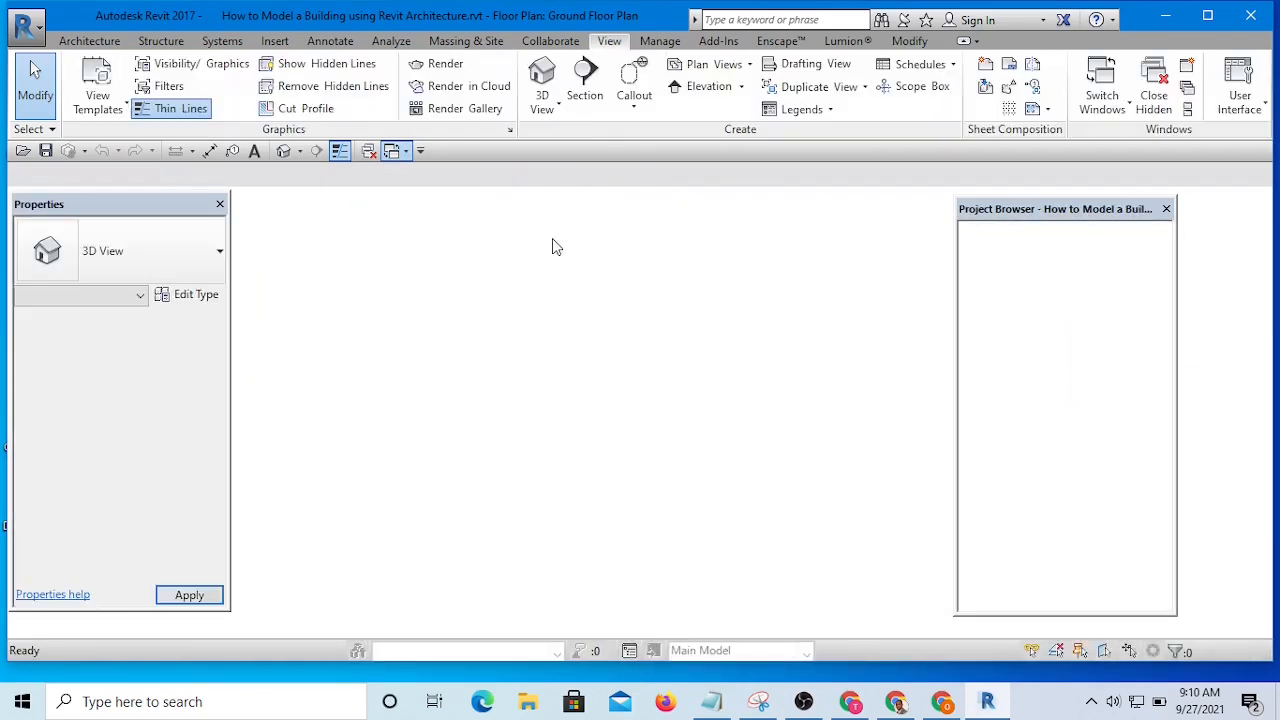
pyautogui.scroll(5, 626, 466)
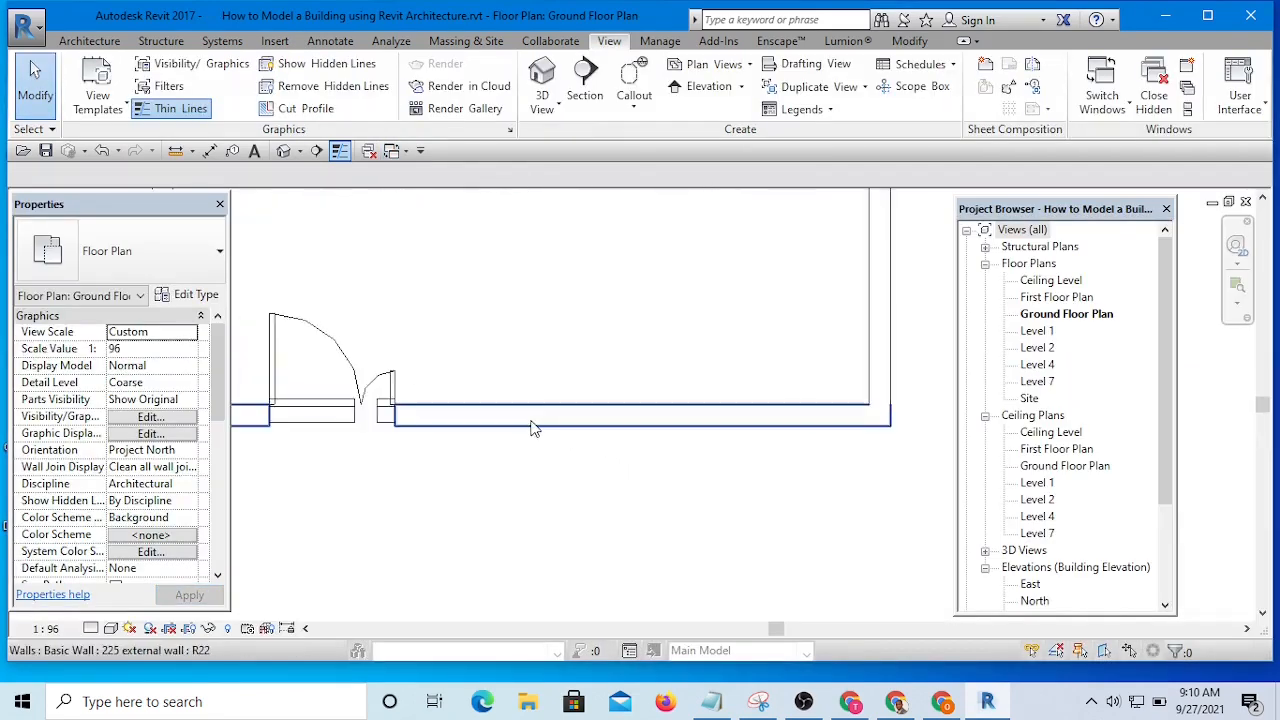
pyautogui.scroll(-5, 533, 430)
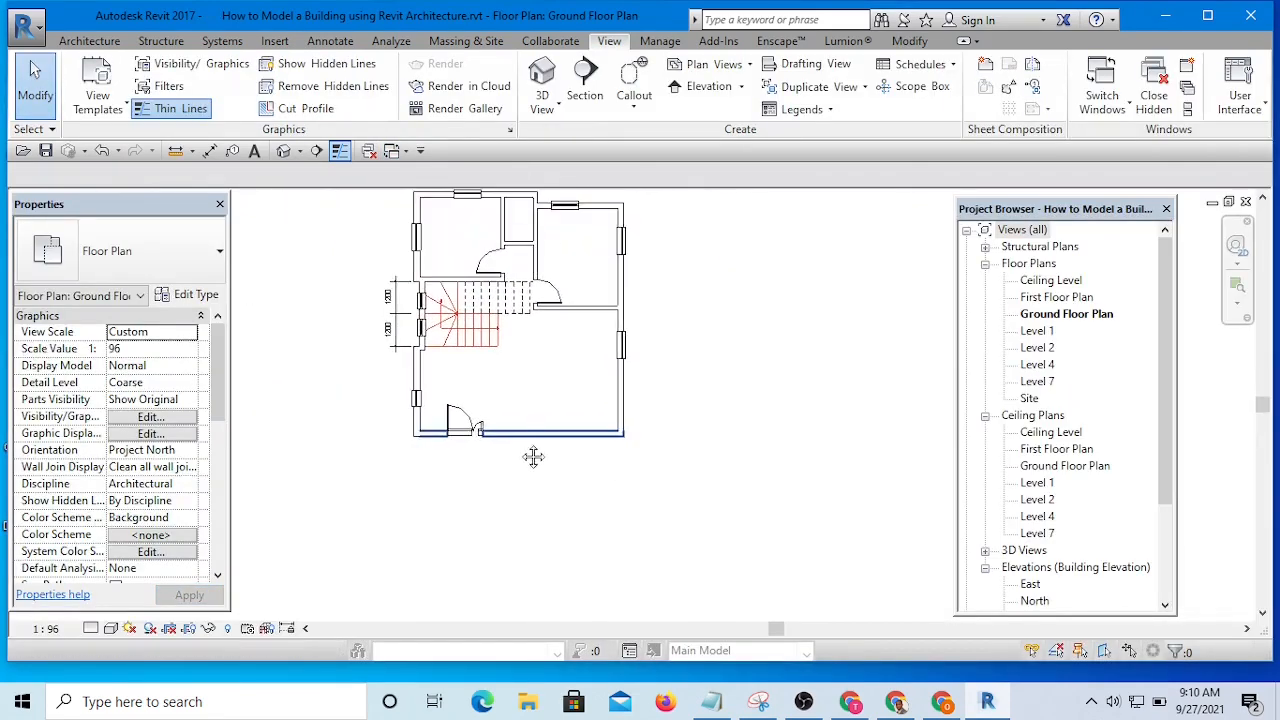
pyautogui.scroll(3, 510, 408)
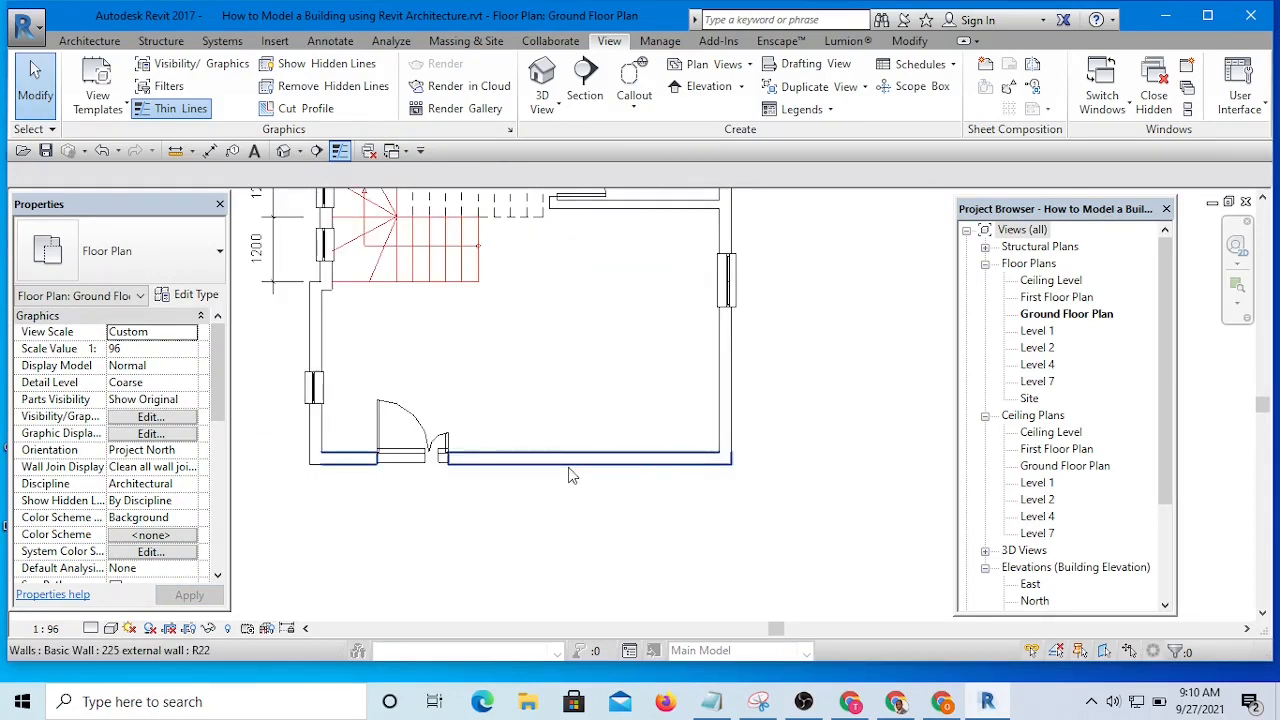
pyautogui.scroll(-2, 590, 463)
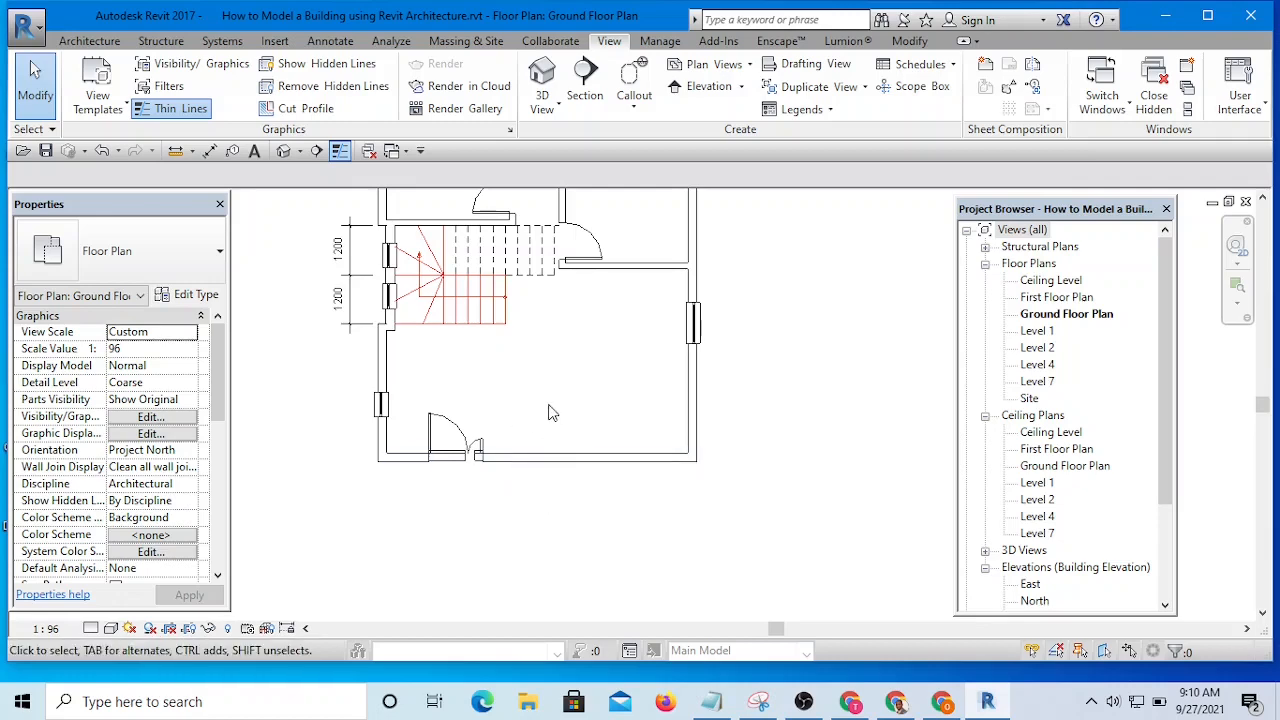
pyautogui.scroll(2, 545, 412)
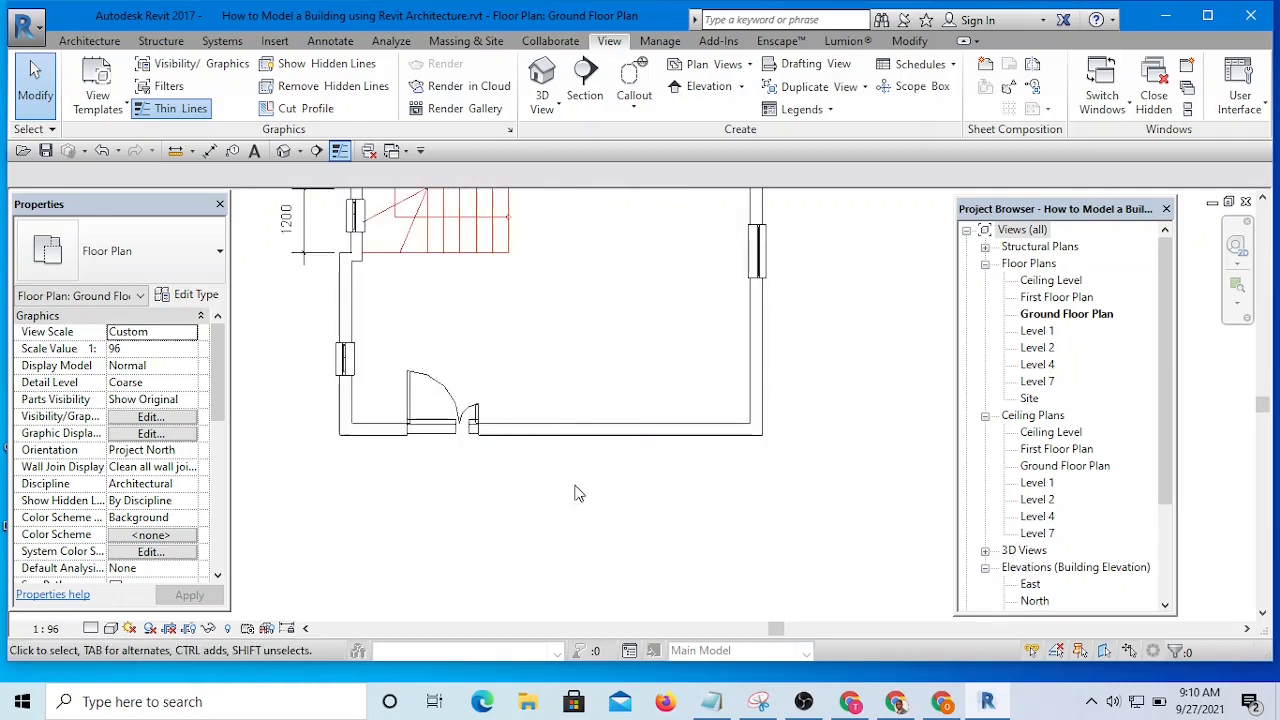
pyautogui.scroll(-2, 600, 440)
pyautogui.scroll(-1, 607, 442)
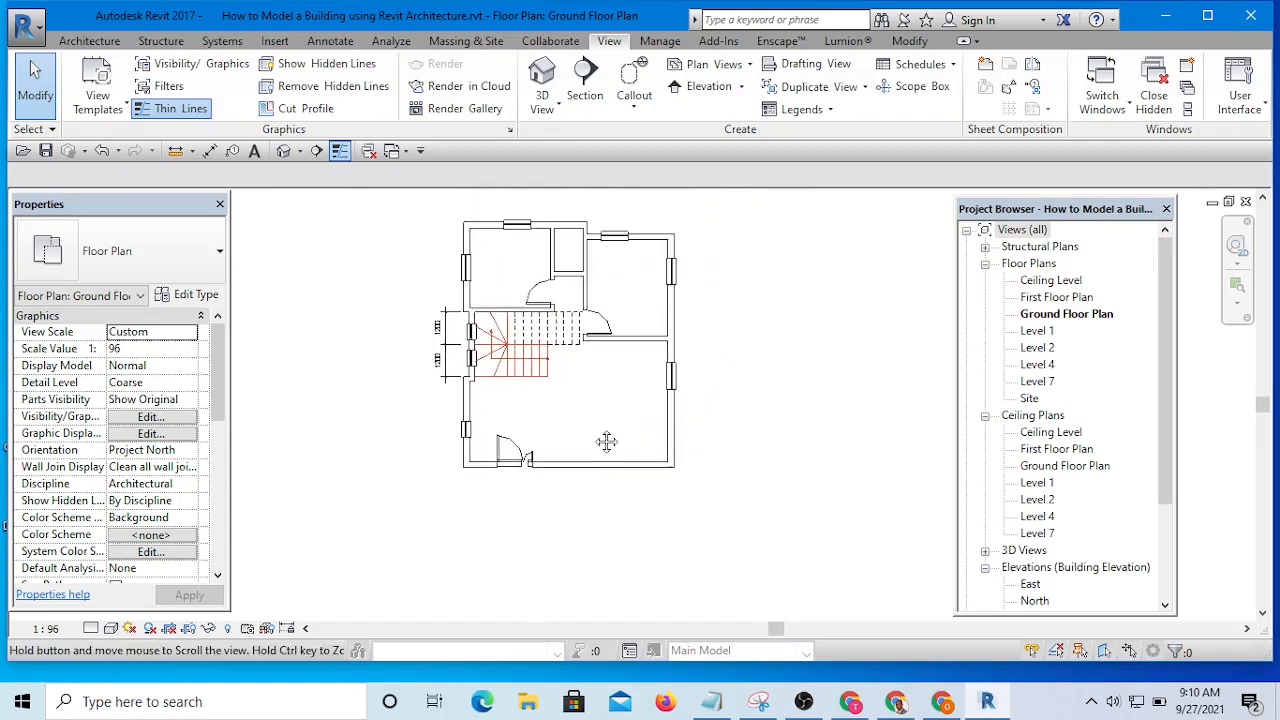
pyautogui.moveTo(607, 442); pyautogui.dragTo(606, 443, button='middle')
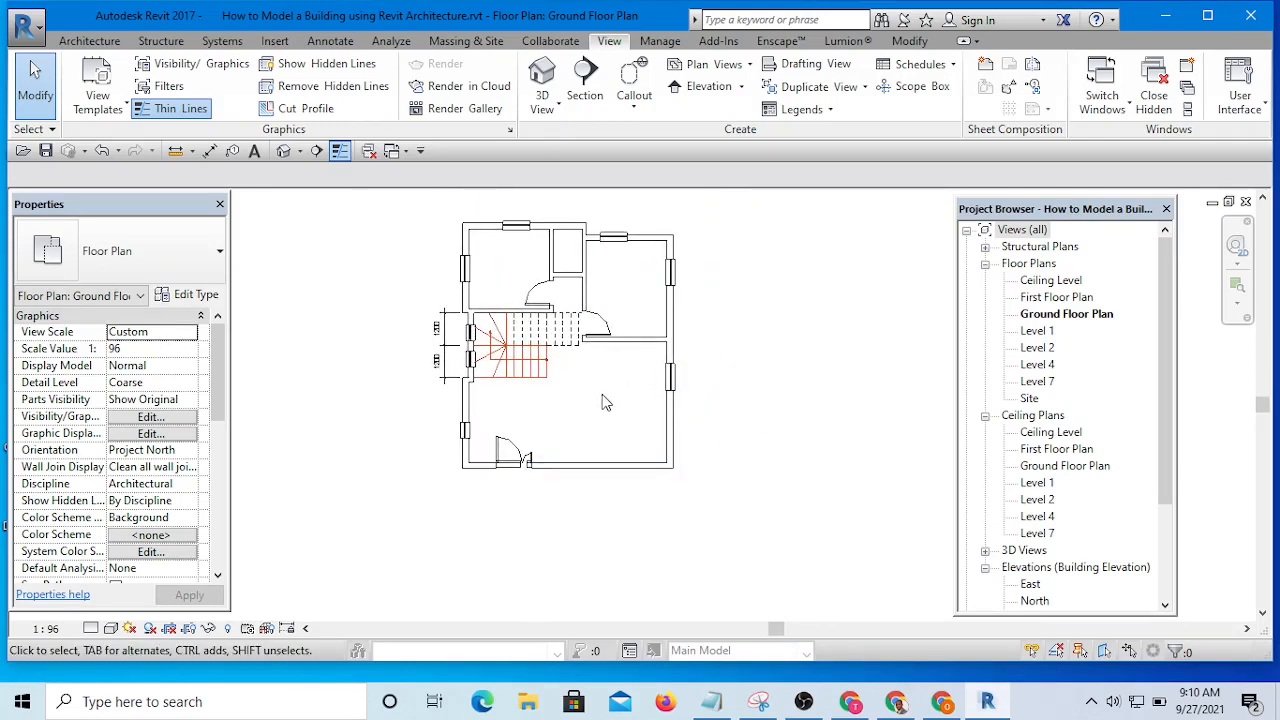
pyautogui.scroll(3, 578, 266)
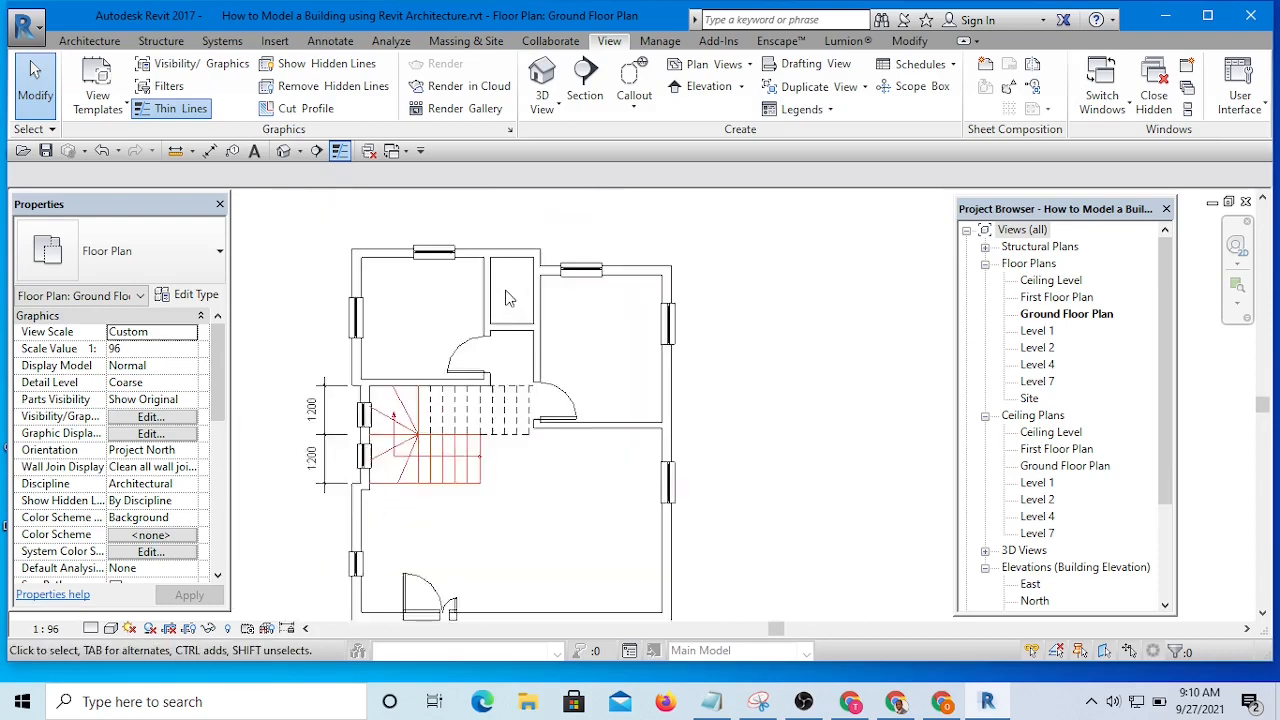
pyautogui.scroll(-5, 563, 354)
pyautogui.scroll(4, 551, 391)
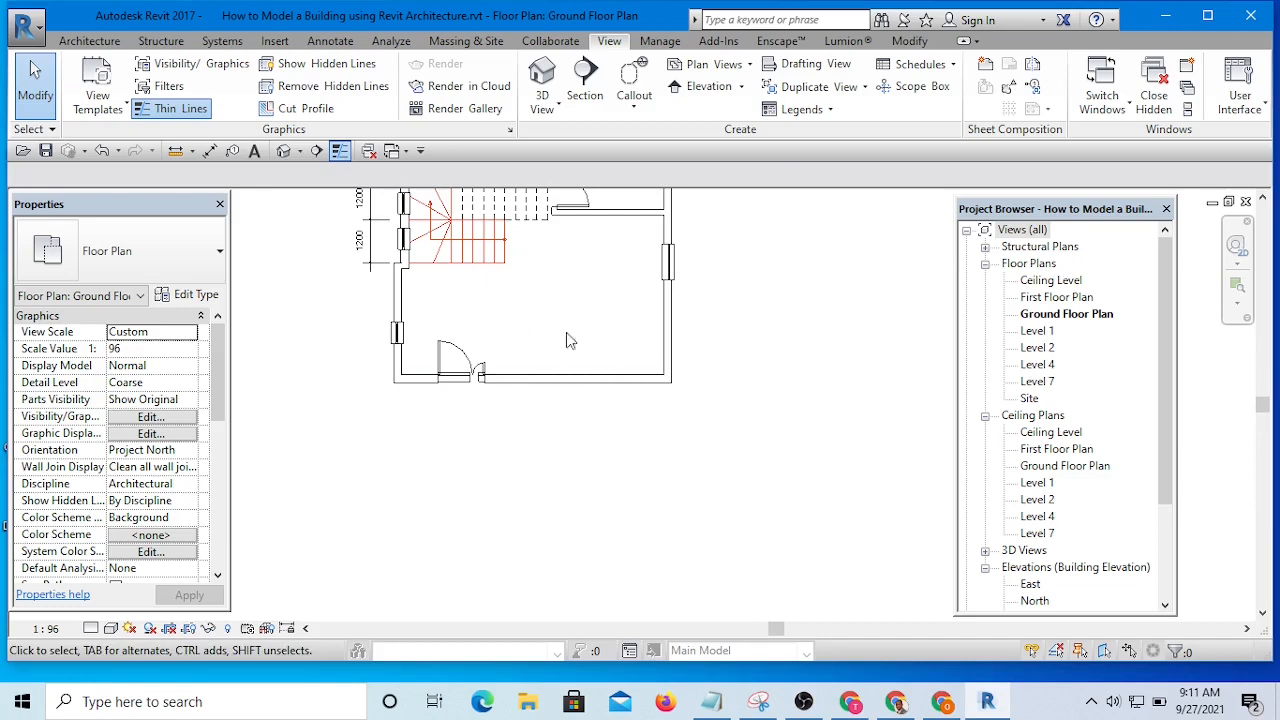
pyautogui.moveTo(569, 340); pyautogui.dragTo(564, 412, button='middle')
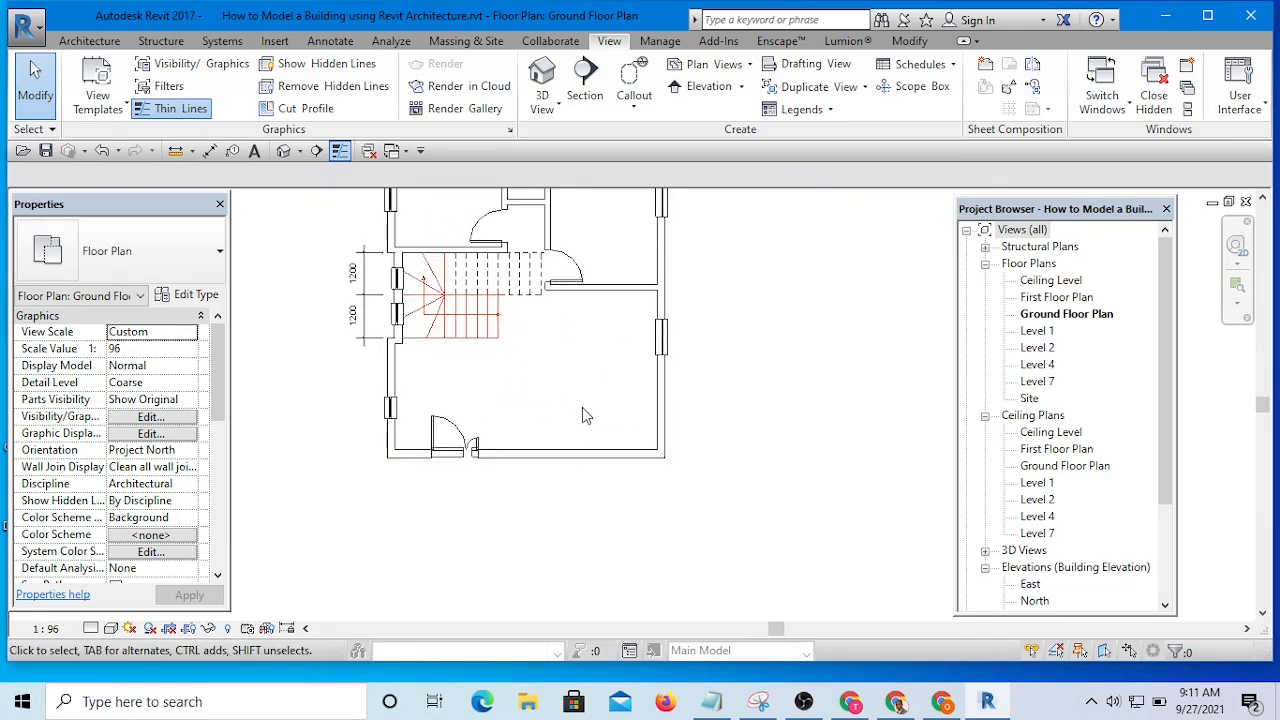
pyautogui.moveTo(587, 390); pyautogui.dragTo(571, 426, button='middle')
pyautogui.scroll(-1, 567, 377)
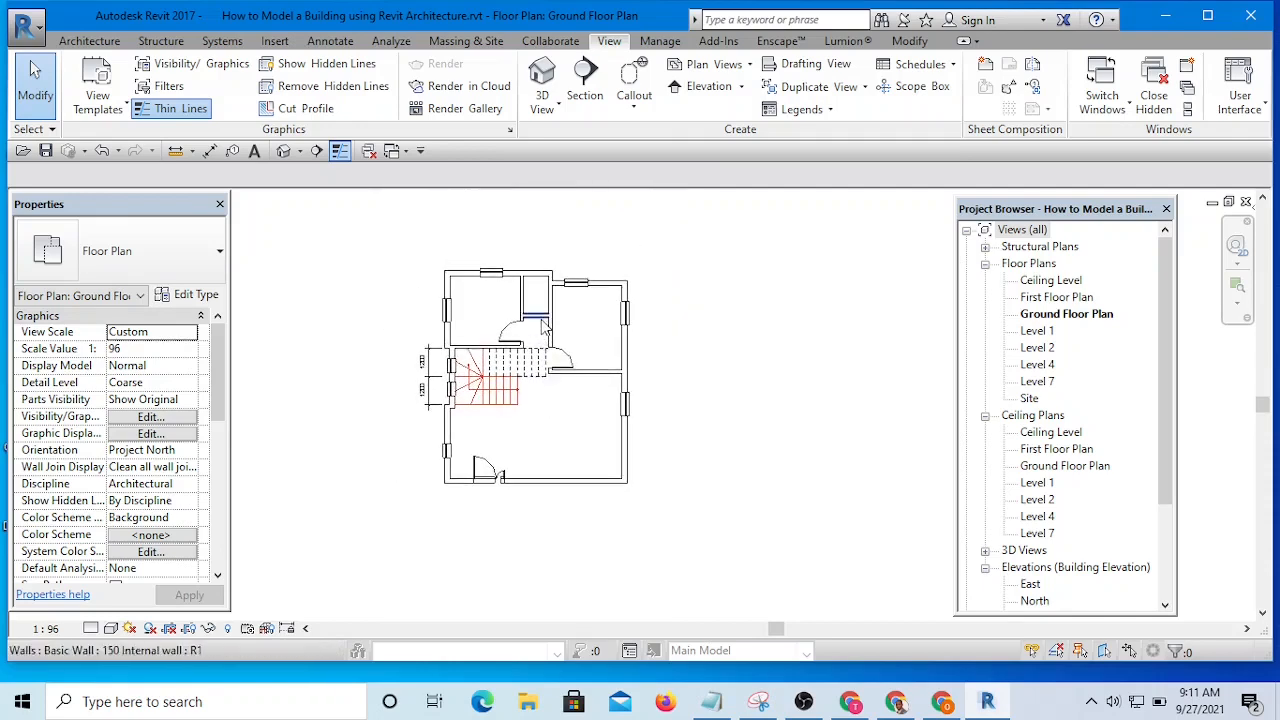
# Examine the small rear room between the two larger rooms and the side external wall for remaining door and window positions.
pyautogui.scroll(2, 537, 292)
pyautogui.scroll(-2, 537, 295)
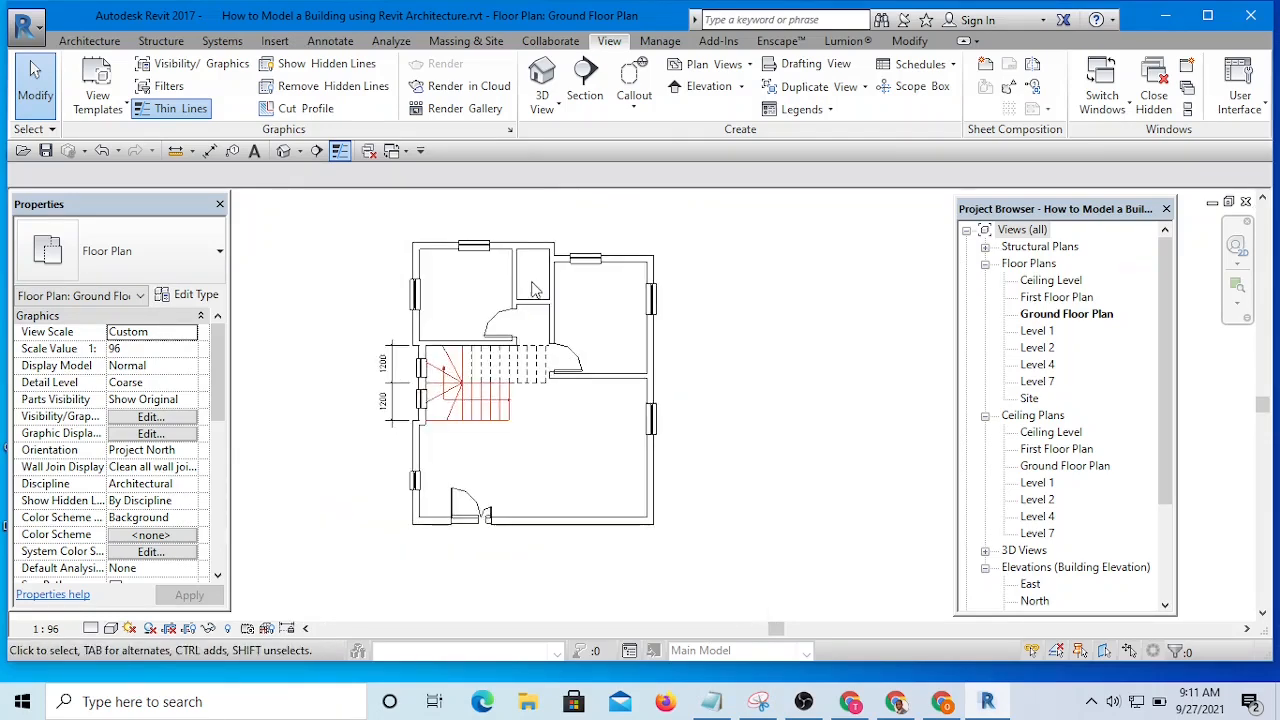
pyautogui.scroll(3, 530, 324)
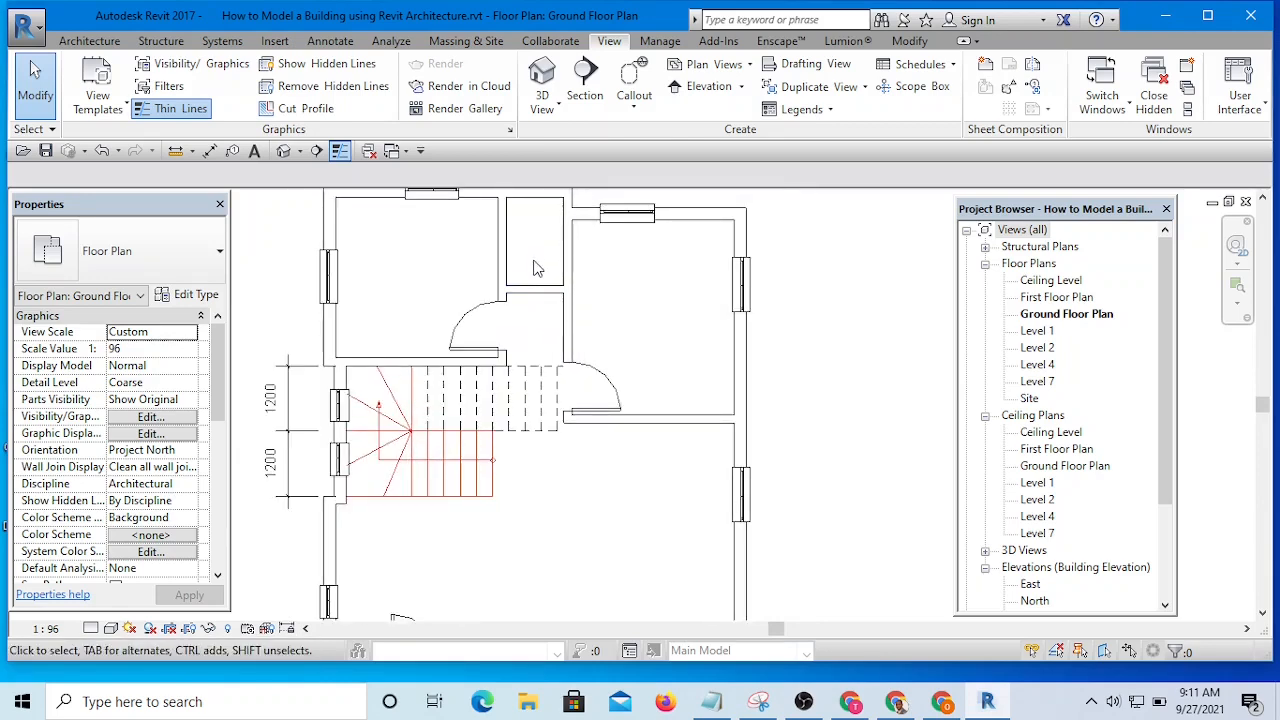
pyautogui.moveTo(535, 268); pyautogui.dragTo(543, 296, button='middle')
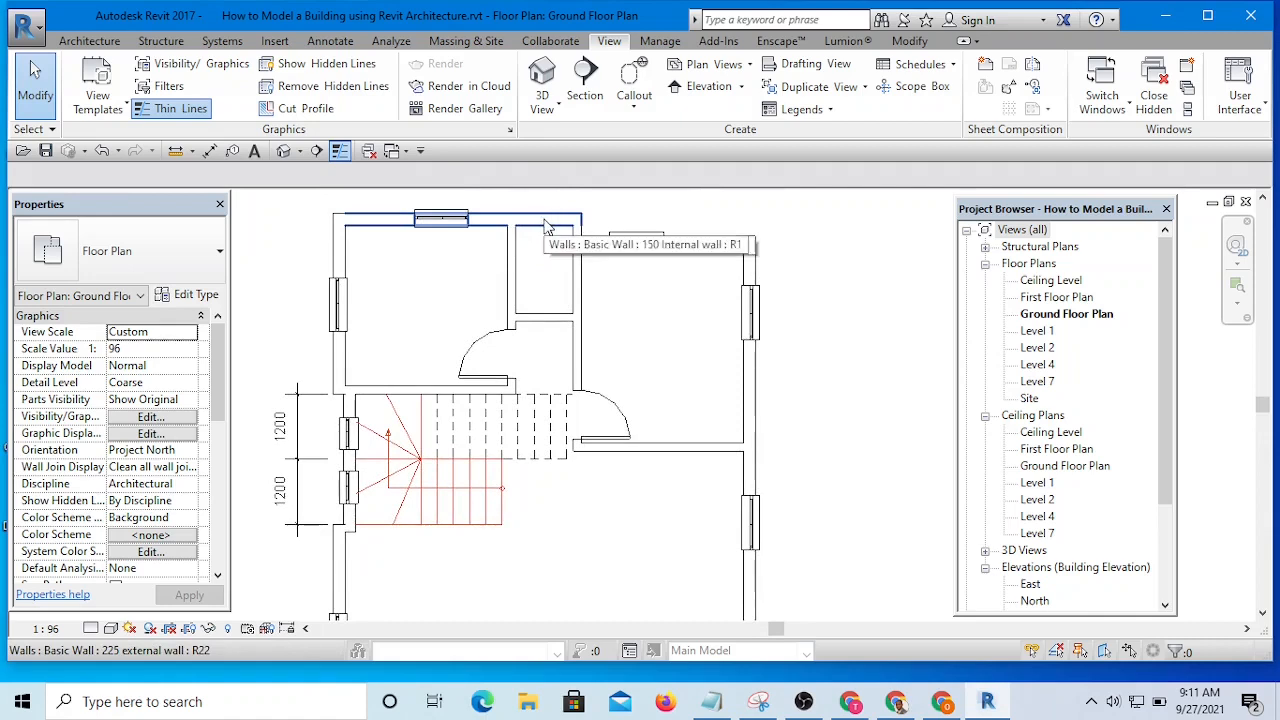
pyautogui.scroll(-3, 546, 221)
pyautogui.scroll(4, 540, 239)
pyautogui.scroll(-1, 538, 240)
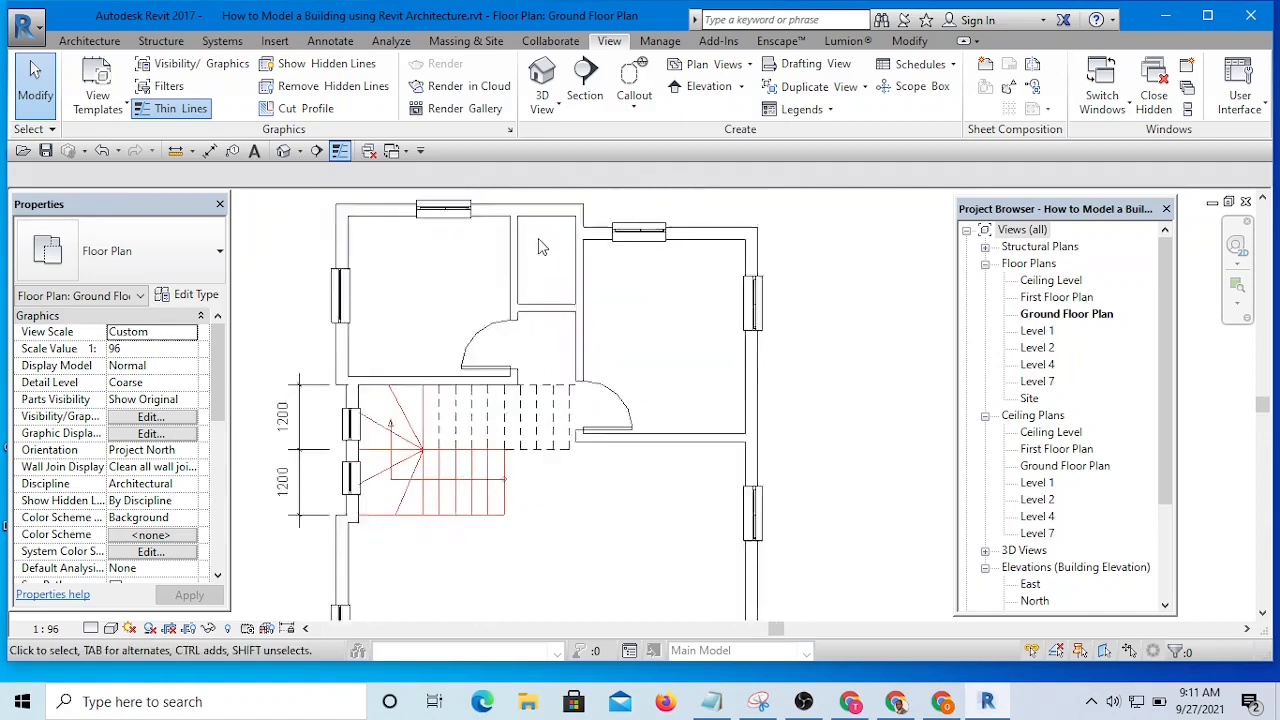
pyautogui.scroll(-1, 538, 238)
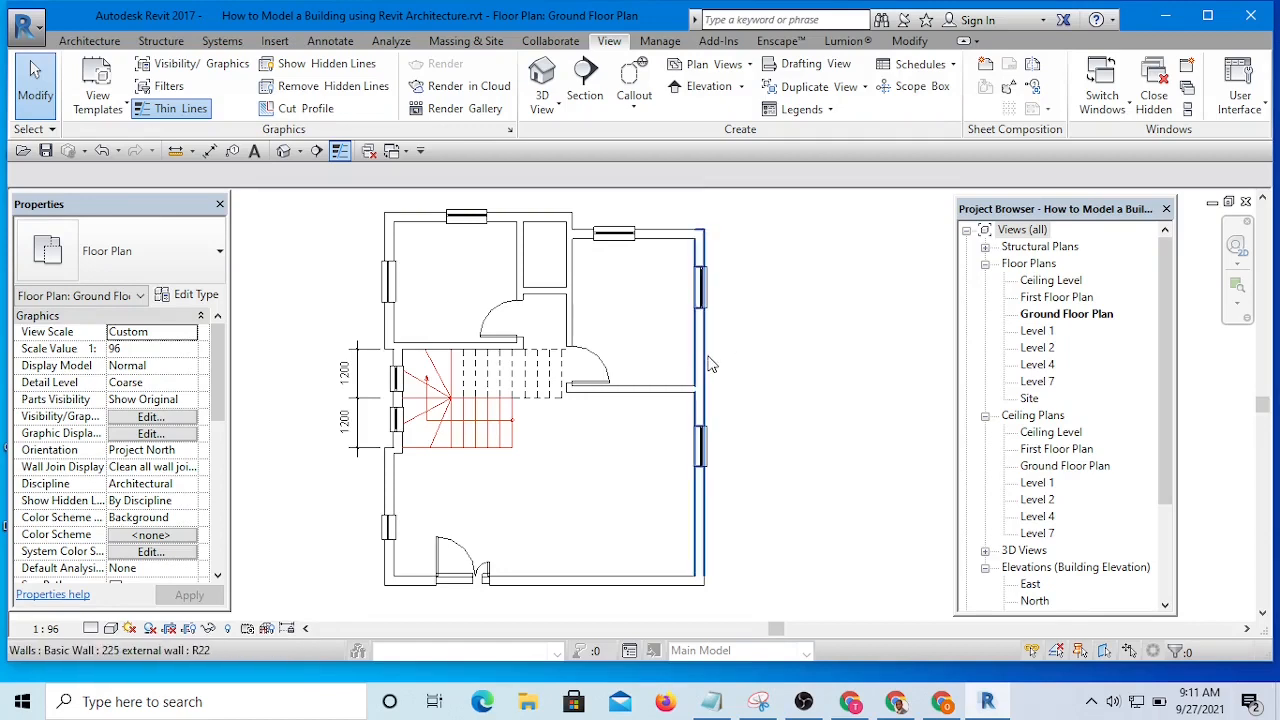
pyautogui.scroll(-1, 707, 358)
pyautogui.scroll(2, 708, 355)
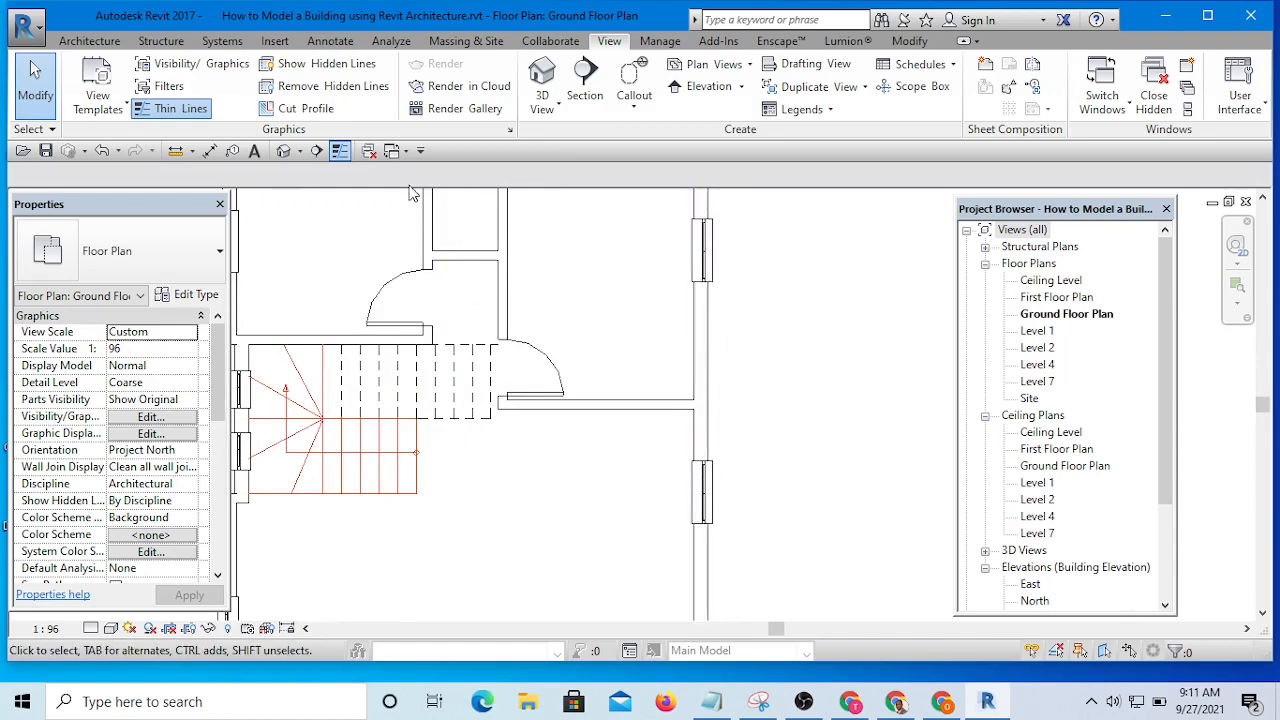
# Switch to Pst Peter2's 3D view and examine the ground-floor side door with its entrance steps and flanking windows.
pyautogui.click(407, 151)
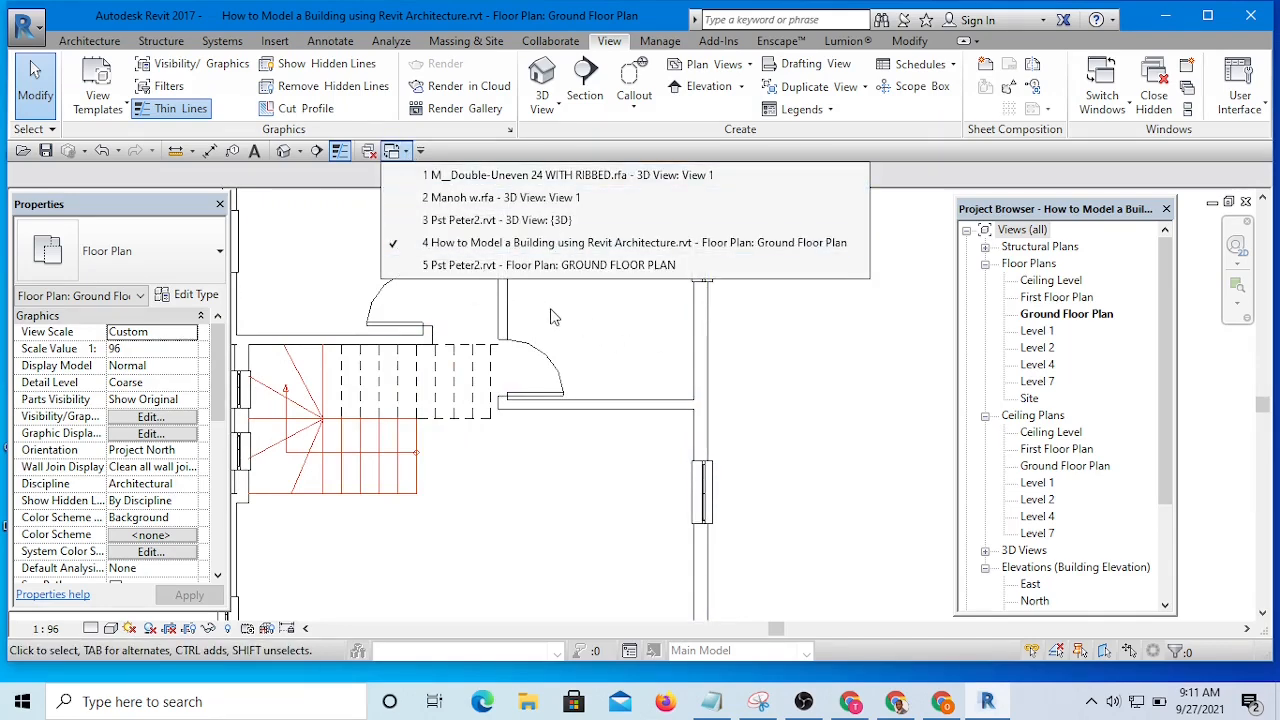
pyautogui.click(490, 222)
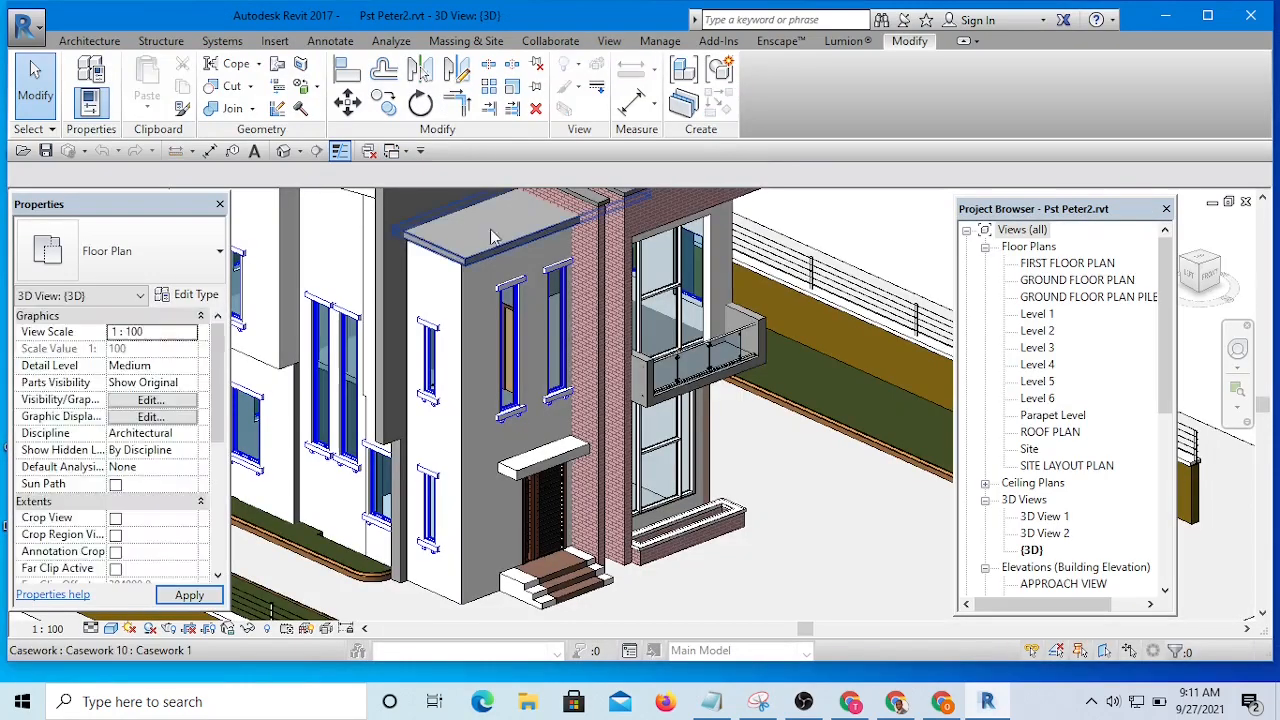
pyautogui.scroll(-5, 490, 237)
pyautogui.moveTo(800, 440)
pyautogui.keyDown('shift'); pyautogui.mouseDown(button='middle')
pyautogui.moveTo(557, 439)
pyautogui.moveTo(815, 420)
pyautogui.mouseUp(button='middle'); pyautogui.keyUp('shift')
pyautogui.scroll(6, 815, 419)
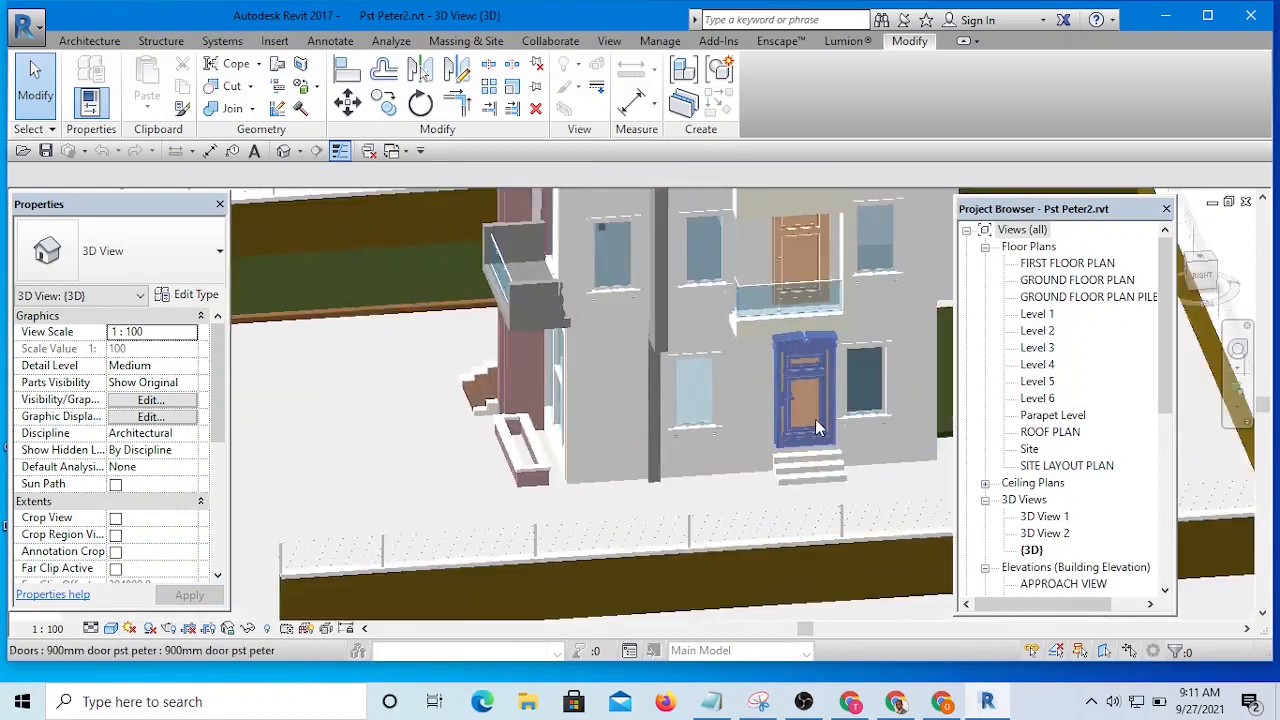
pyautogui.scroll(-2, 594, 435)
pyautogui.scroll(-5, 639, 521)
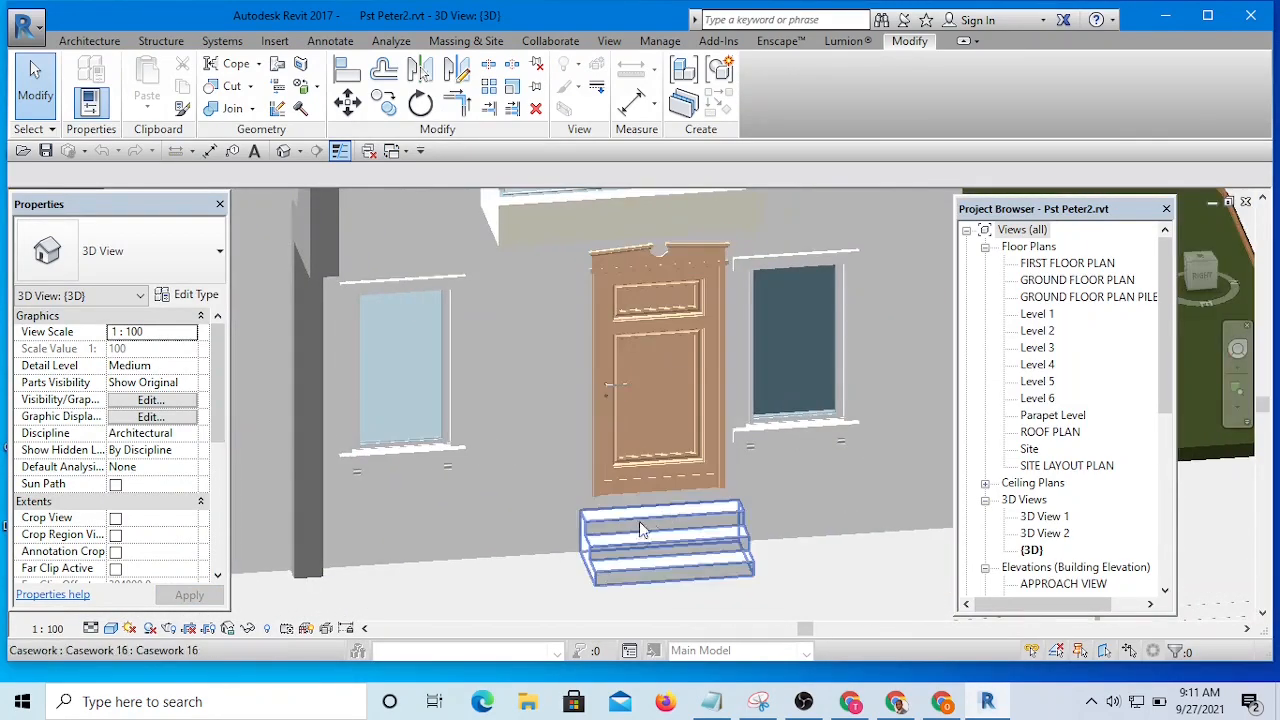
# Load the 900mm door pst peter family from Pst Peter2's ground-floor side entrance into the How to Model a Building using Revit Architecture project.
pyautogui.keyDown('shift'); pyautogui.moveTo(451, 463); pyautogui.dragTo(560, 495, button='middle'); pyautogui.keyUp('shift')
pyautogui.scroll(6, 556, 494)
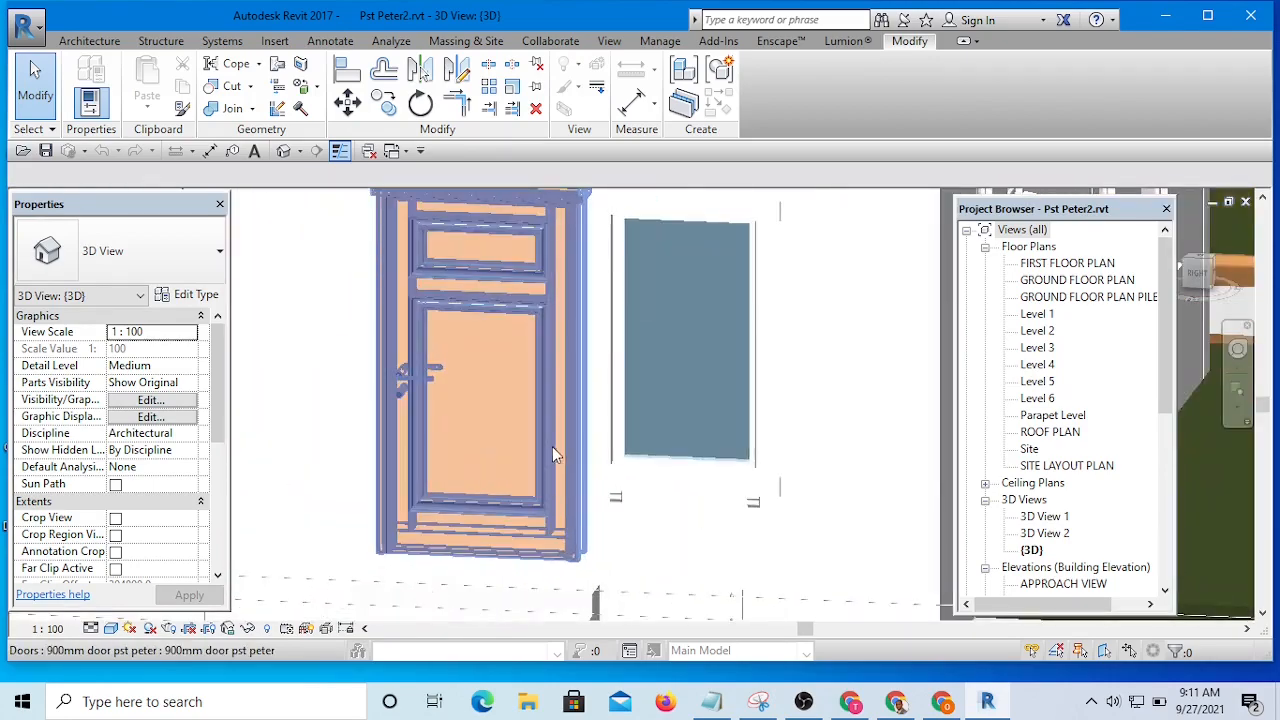
pyautogui.scroll(-5, 552, 446)
pyautogui.keyDown('shift'); pyautogui.moveTo(555, 430); pyautogui.dragTo(695, 493, button='middle'); pyautogui.keyUp('shift')
pyautogui.scroll(-6, 600, 474)
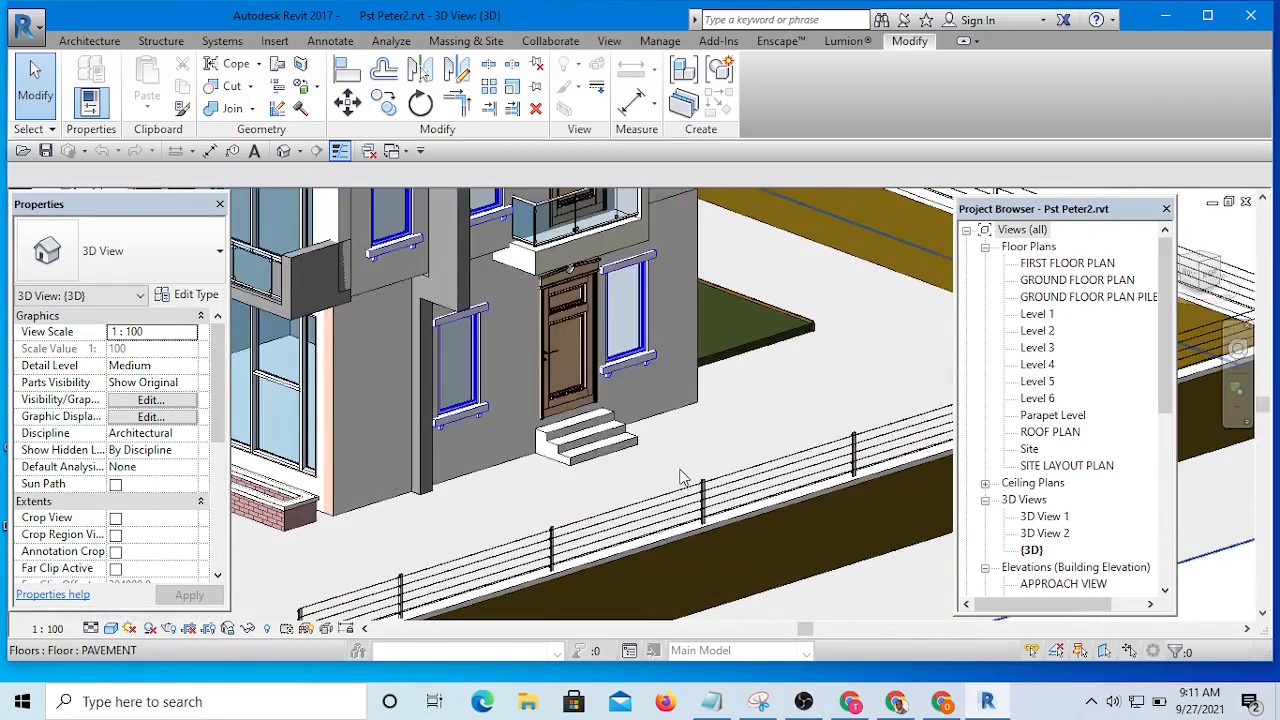
pyautogui.scroll(2, 843, 246)
pyautogui.scroll(6, 546, 362)
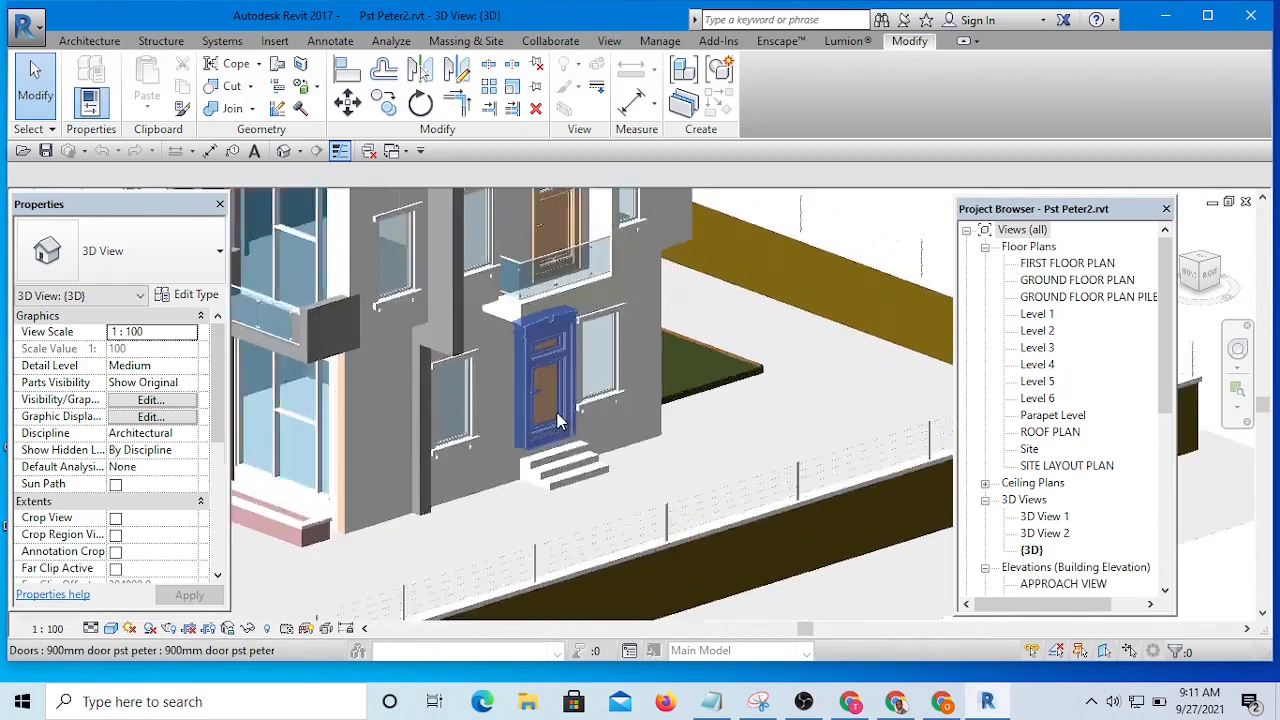
pyautogui.click(546, 362)
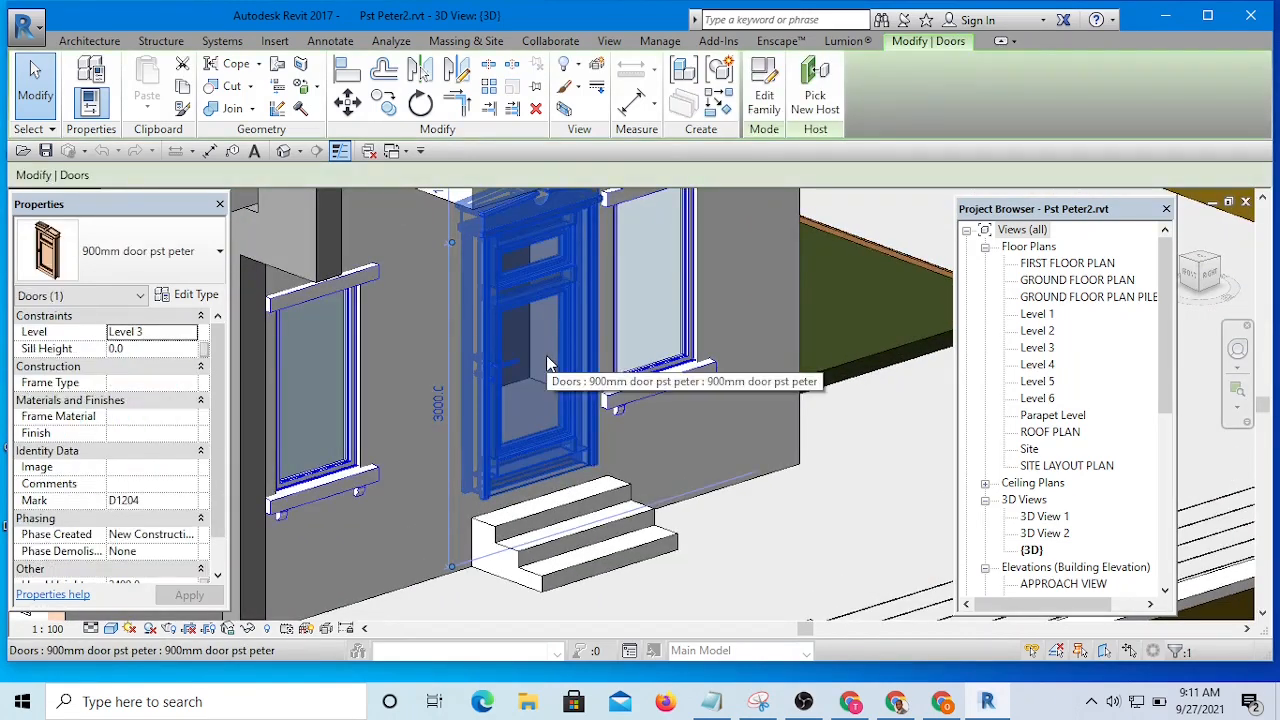
pyautogui.click(766, 100)
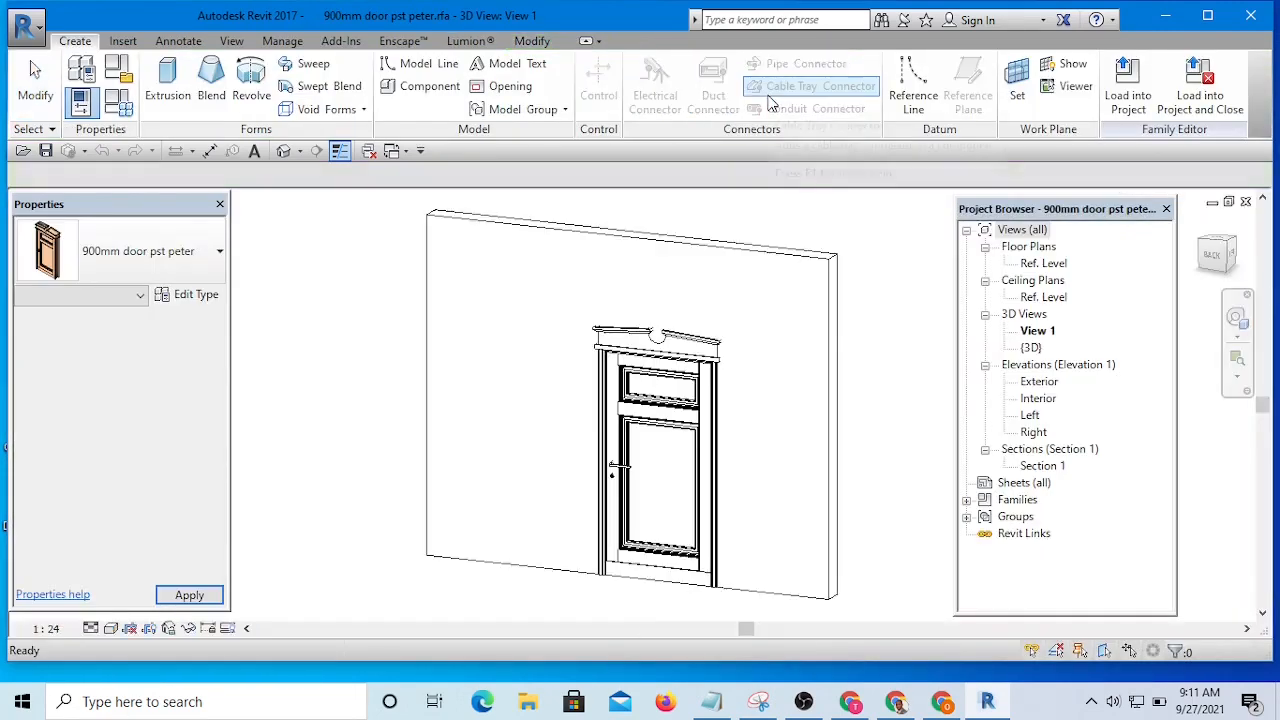
pyautogui.click(1127, 92)
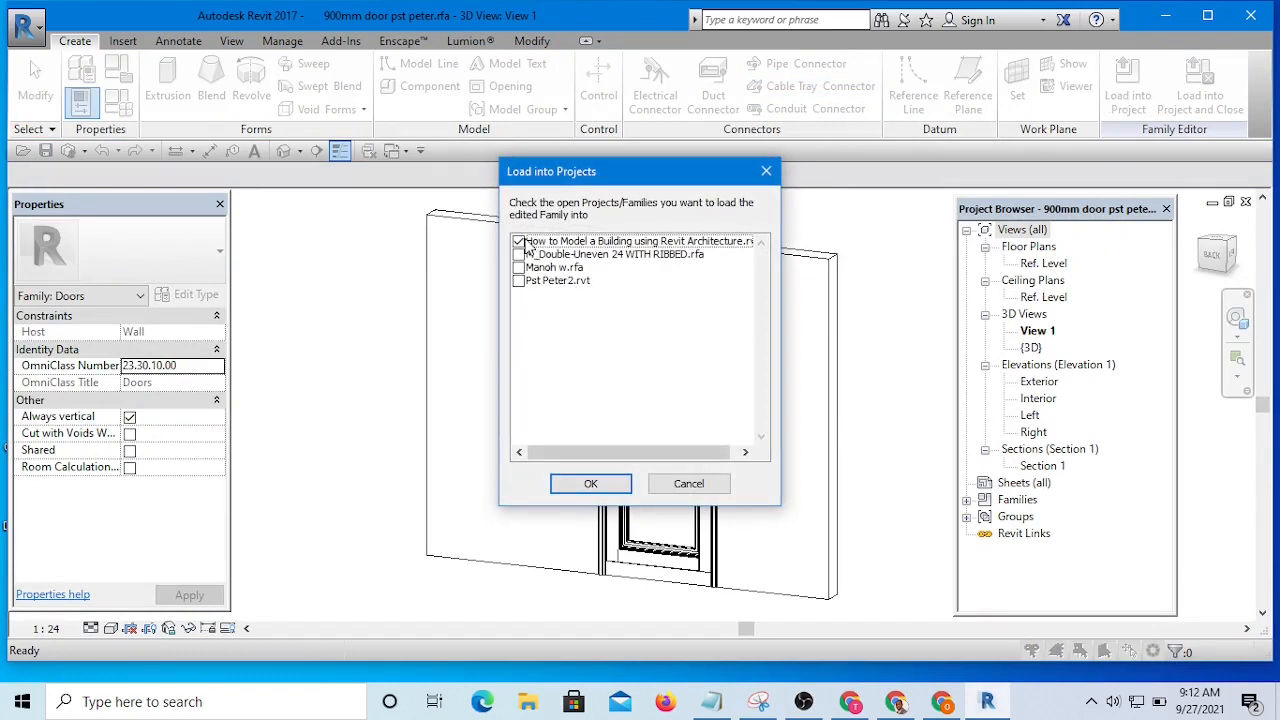
pyautogui.click(611, 487)
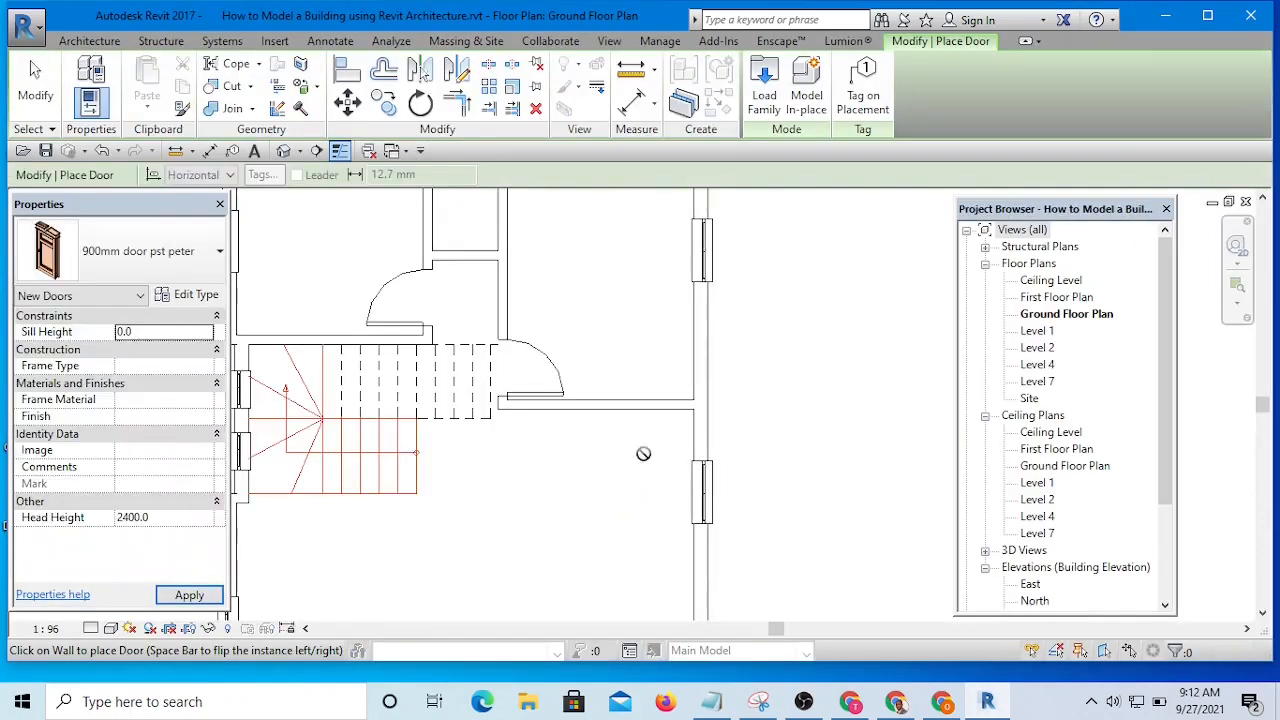
# Place the 900mm door pst peter in the side external wall, centred about 900 mm from the partition and between the two windows.
pyautogui.scroll(5, 690, 376)
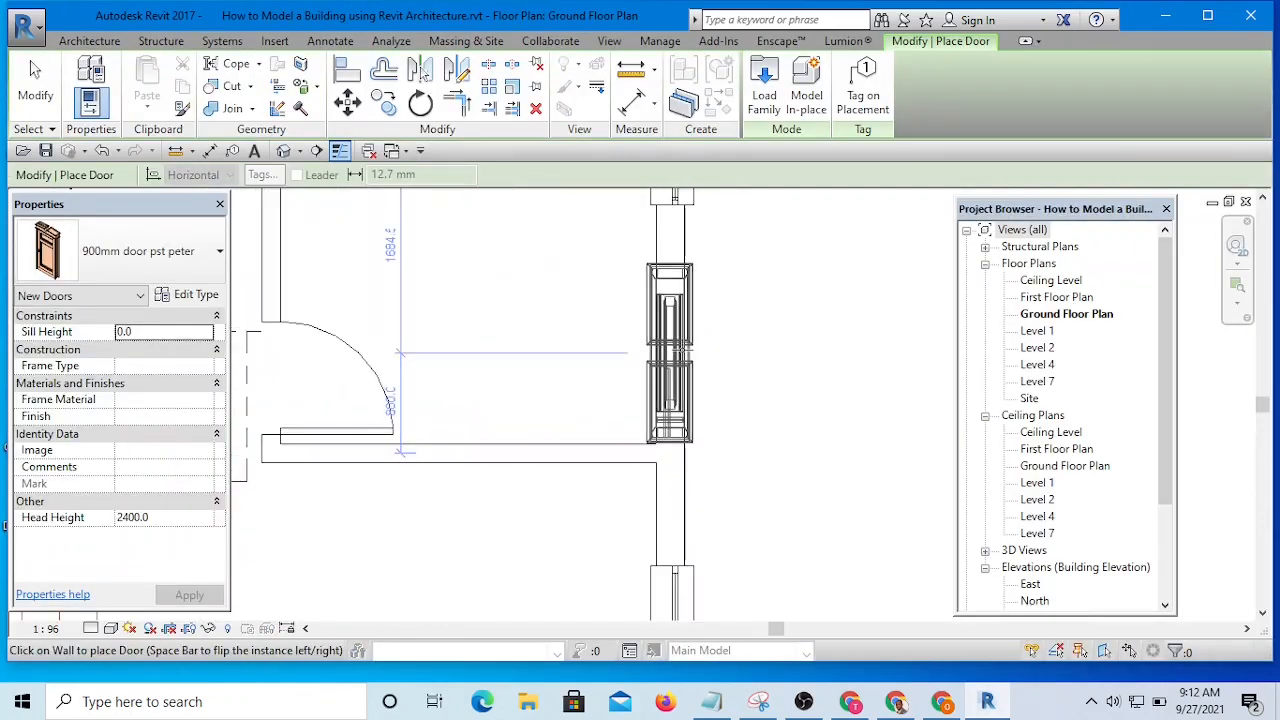
pyautogui.click(680, 345)
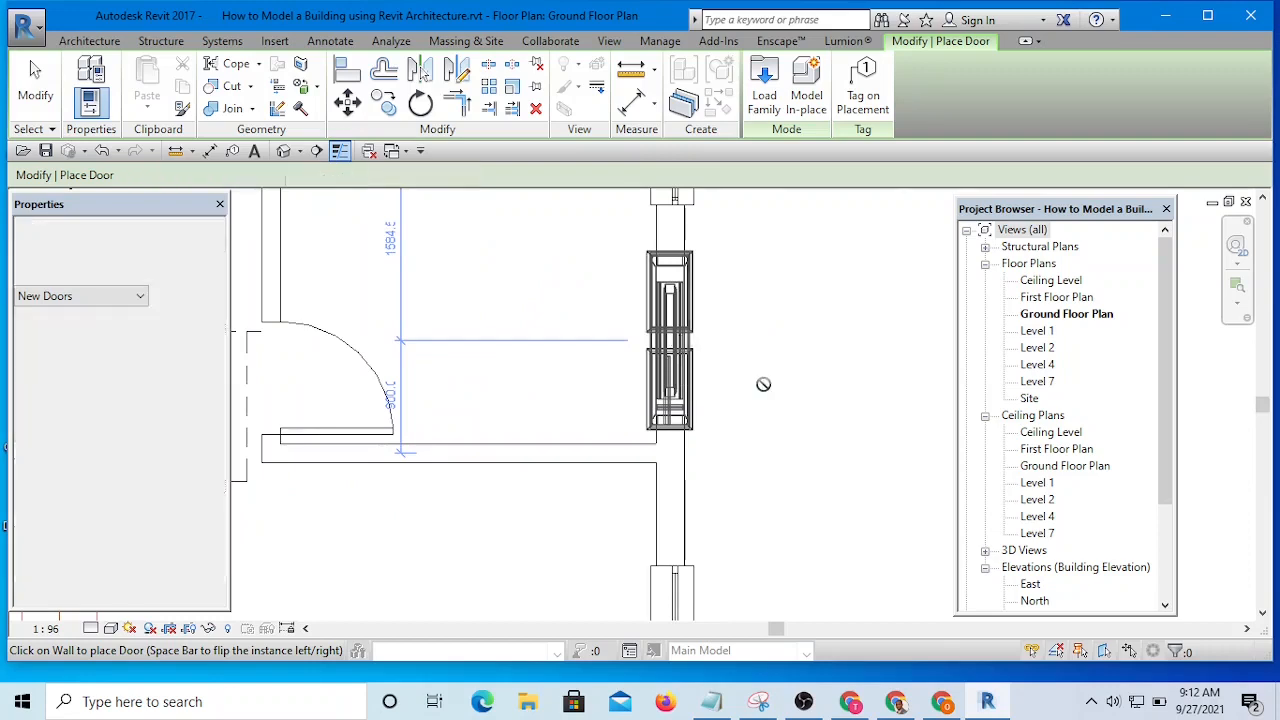
pyautogui.press('Escape')
pyautogui.press('Escape')
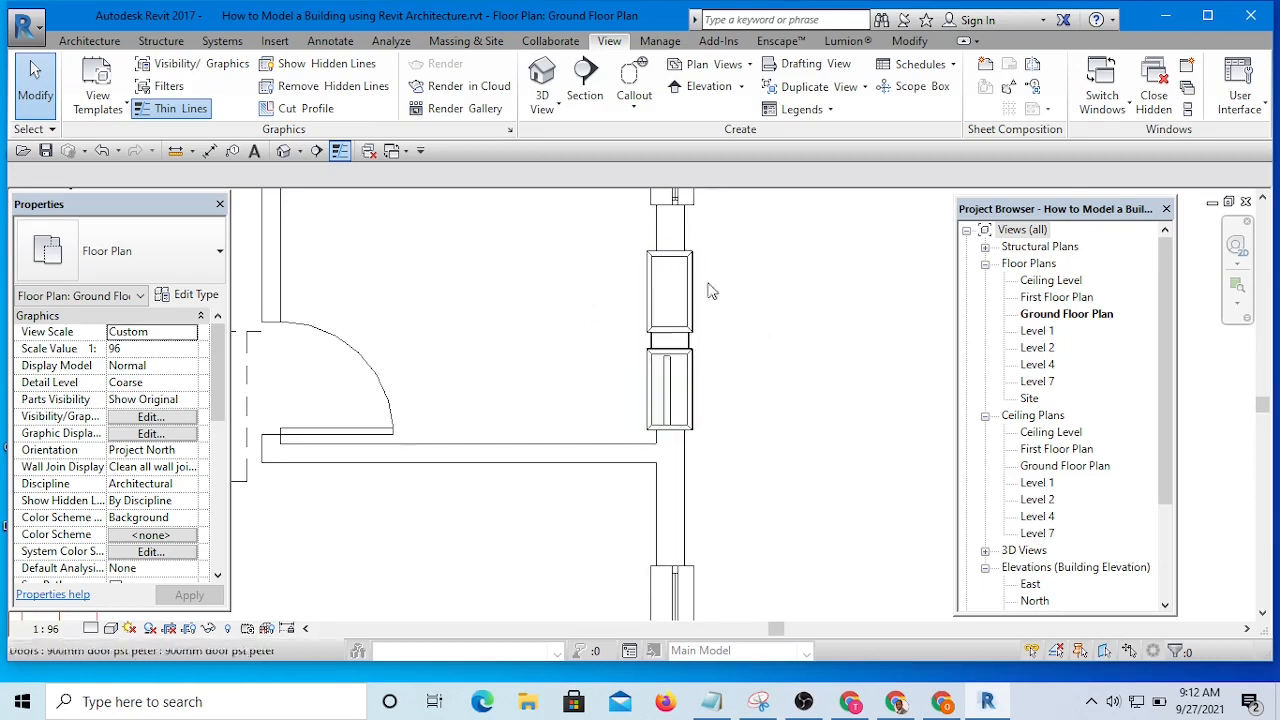
# Examine the side entrance door's position in the Ground Floor Plan relative to the adjacent windows, partition and stair.
pyautogui.scroll(-3, 700, 349)
pyautogui.scroll(3, 682, 336)
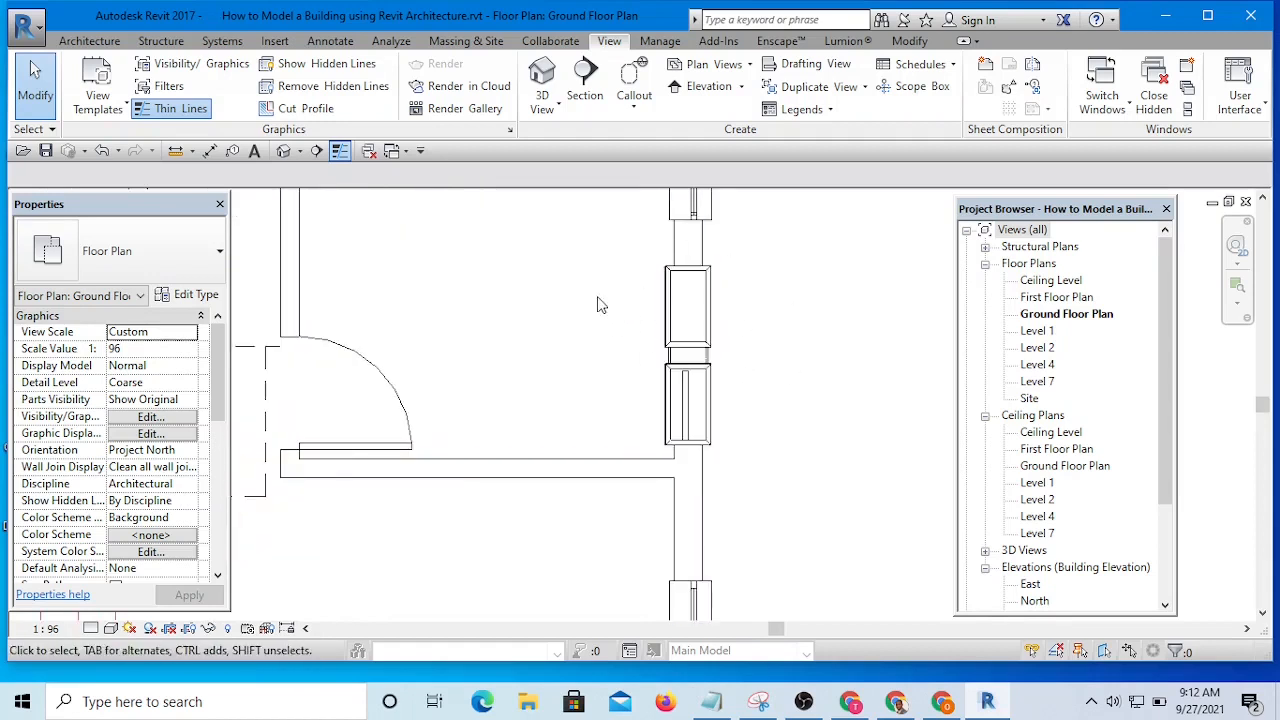
pyautogui.scroll(-2, 597, 300)
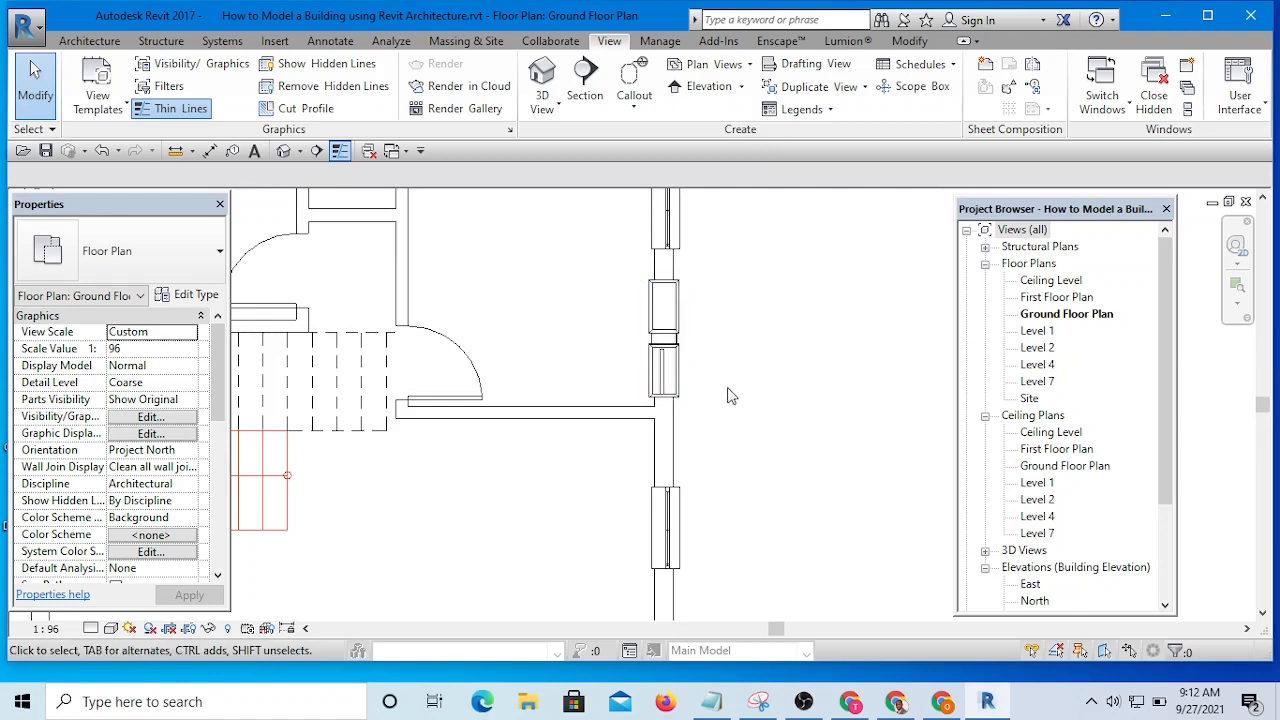
pyautogui.scroll(1, 718, 412)
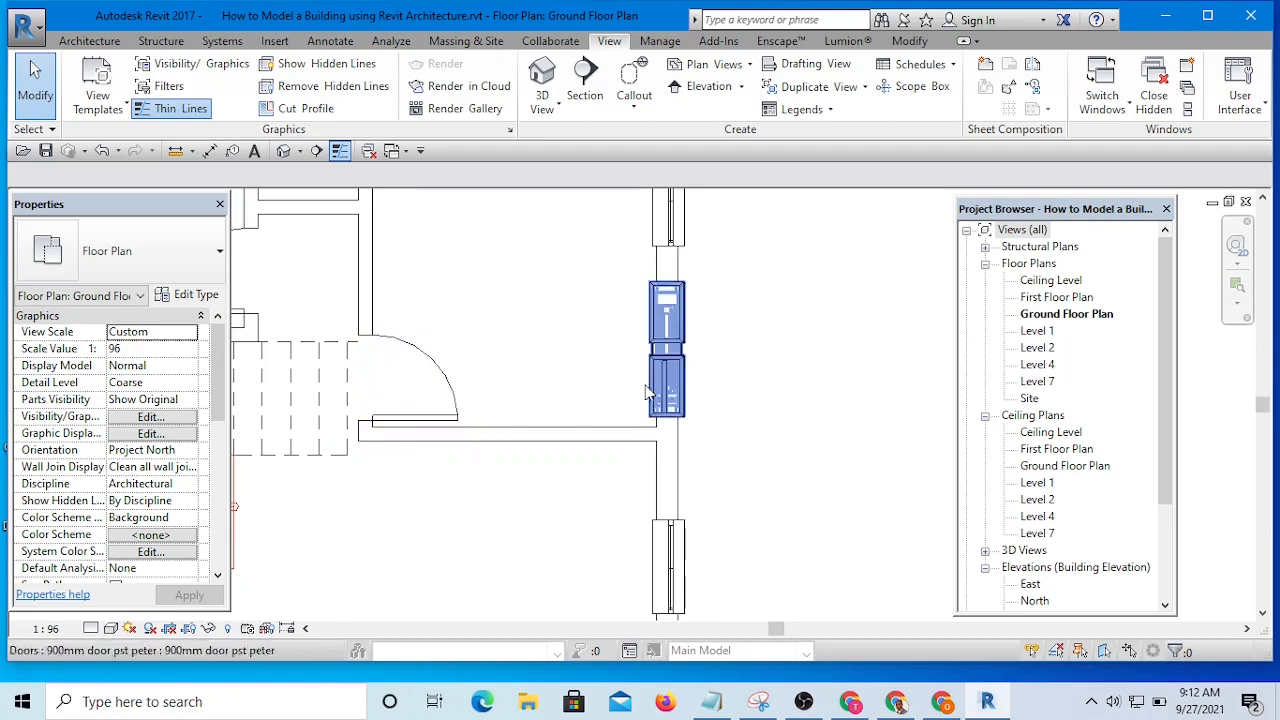
pyautogui.scroll(-3, 821, 348)
pyautogui.scroll(2, 809, 343)
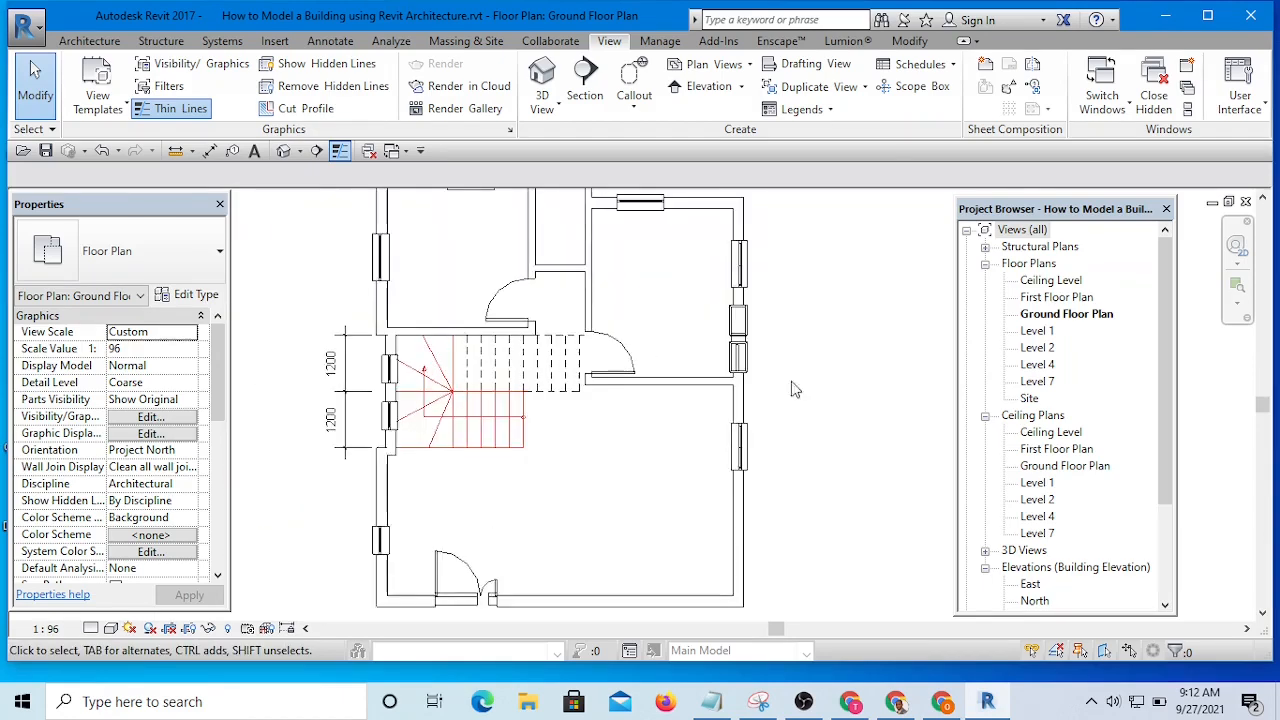
pyautogui.scroll(-1, 794, 343)
pyautogui.scroll(-1, 800, 300)
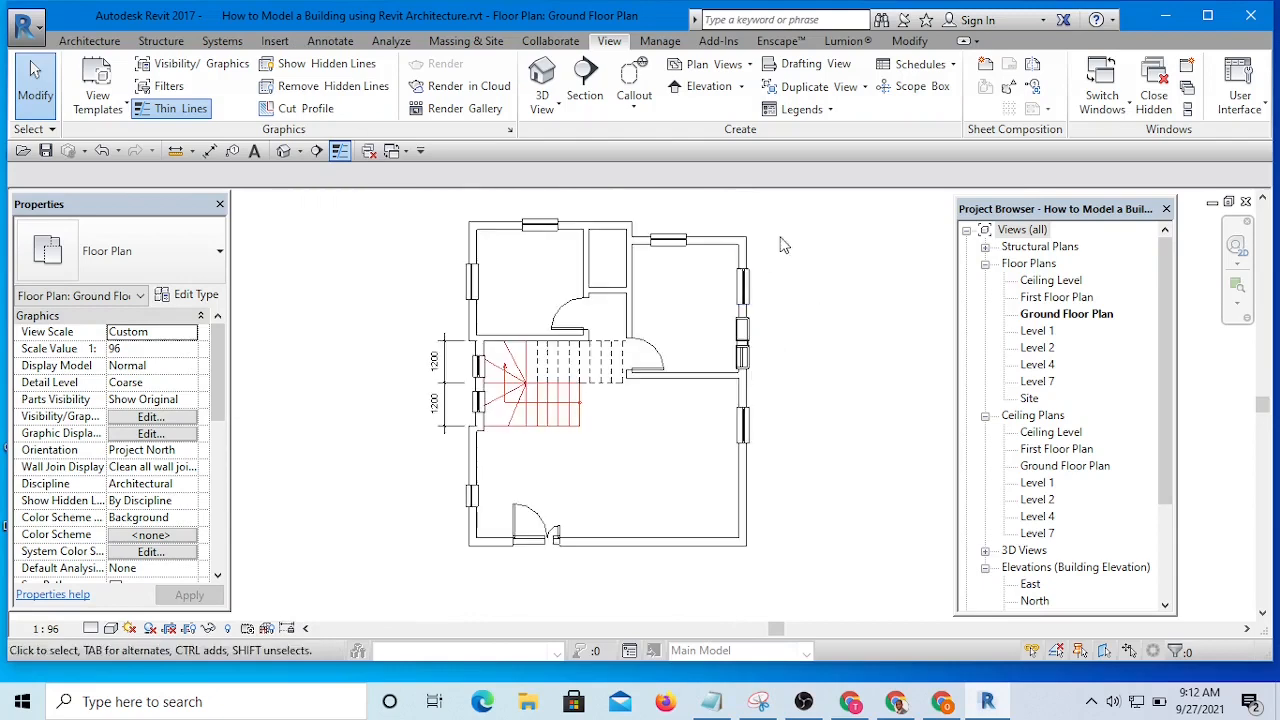
pyautogui.scroll(3, 786, 358)
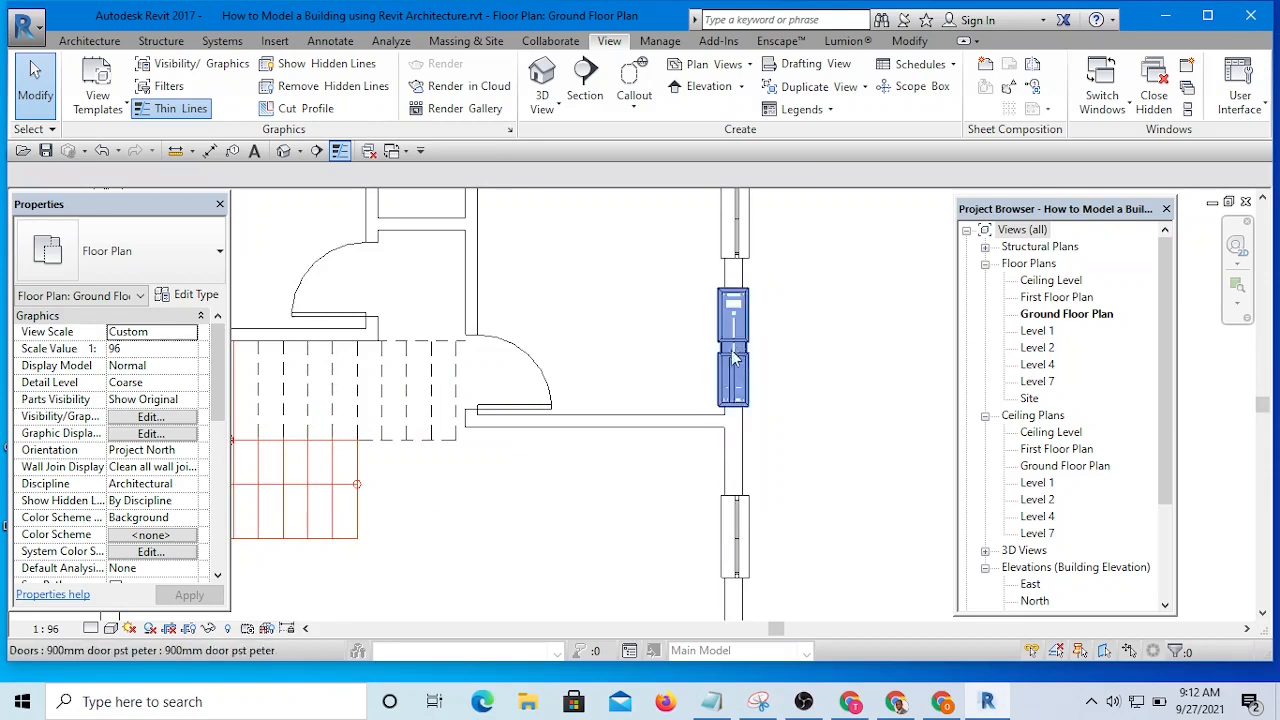
pyautogui.scroll(-3, 566, 382)
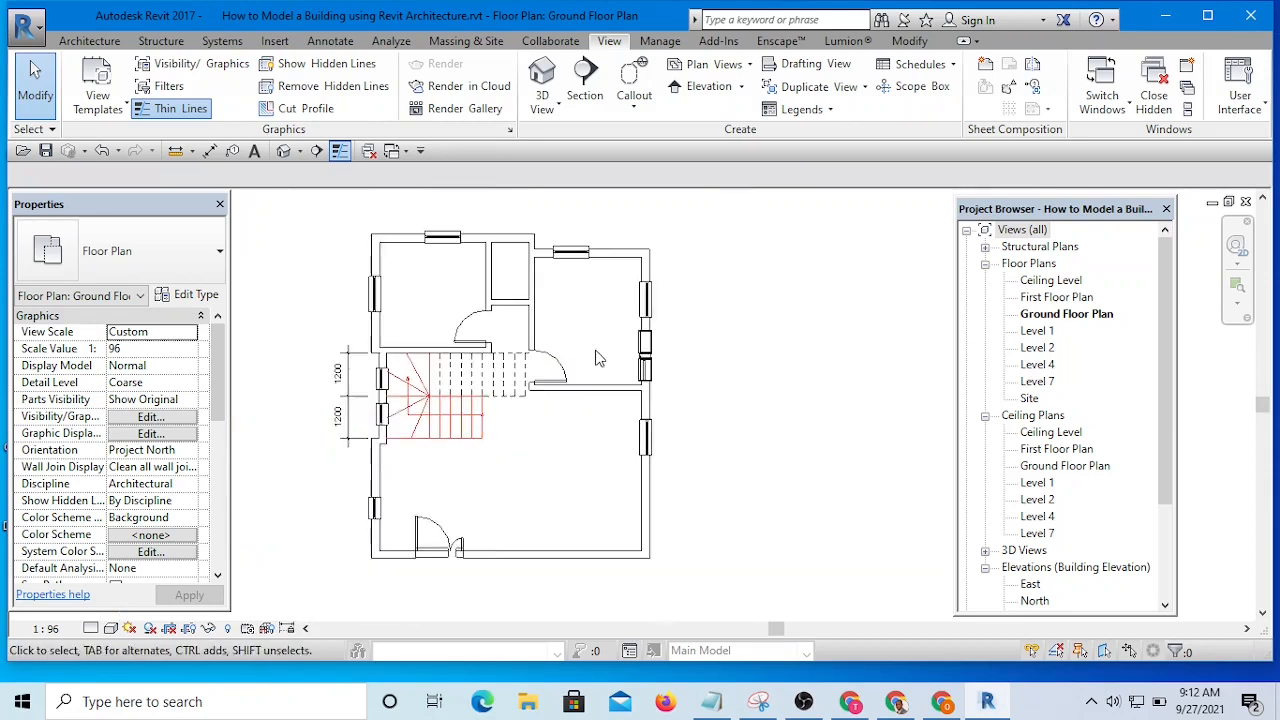
pyautogui.scroll(3, 571, 363)
pyautogui.moveTo(606, 360); pyautogui.dragTo(680, 316, button='middle')
pyautogui.scroll(-3, 666, 306)
pyautogui.scroll(3, 667, 307)
pyautogui.scroll(1, 815, 285)
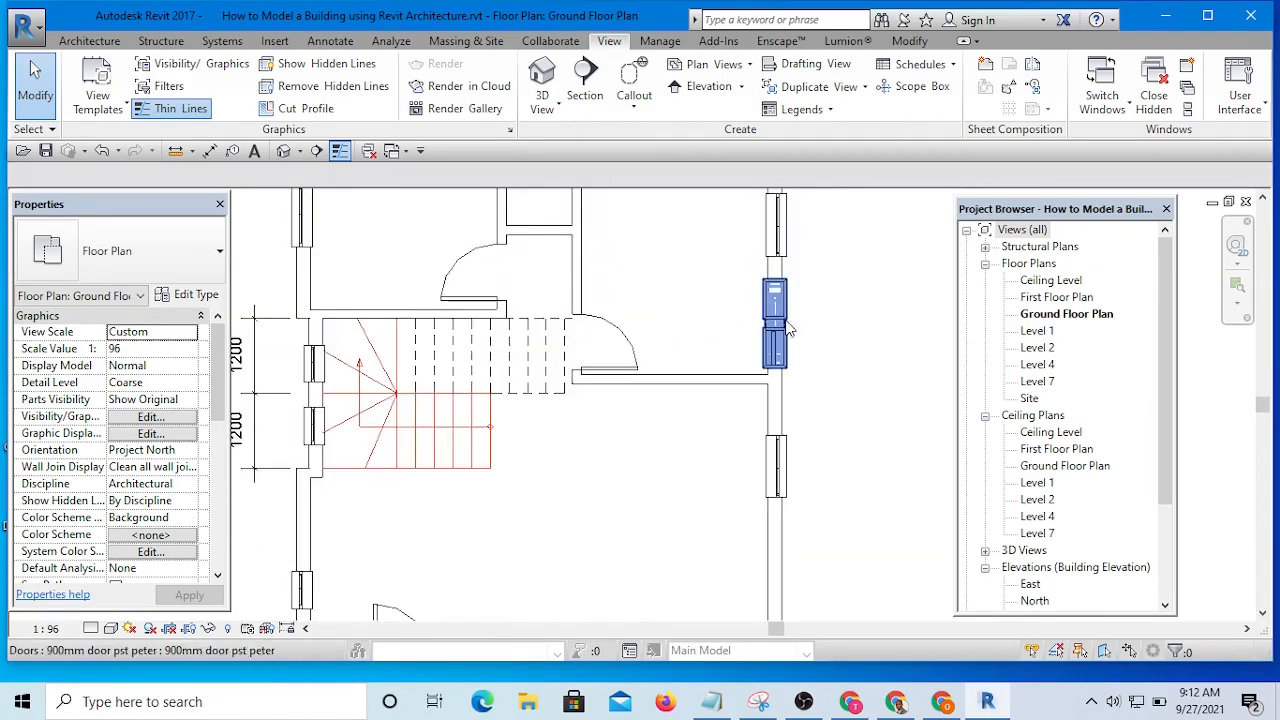
# Open the project's 3D view and examine the side external wall with its entrance door and flanking windows.
pyautogui.click(284, 150)
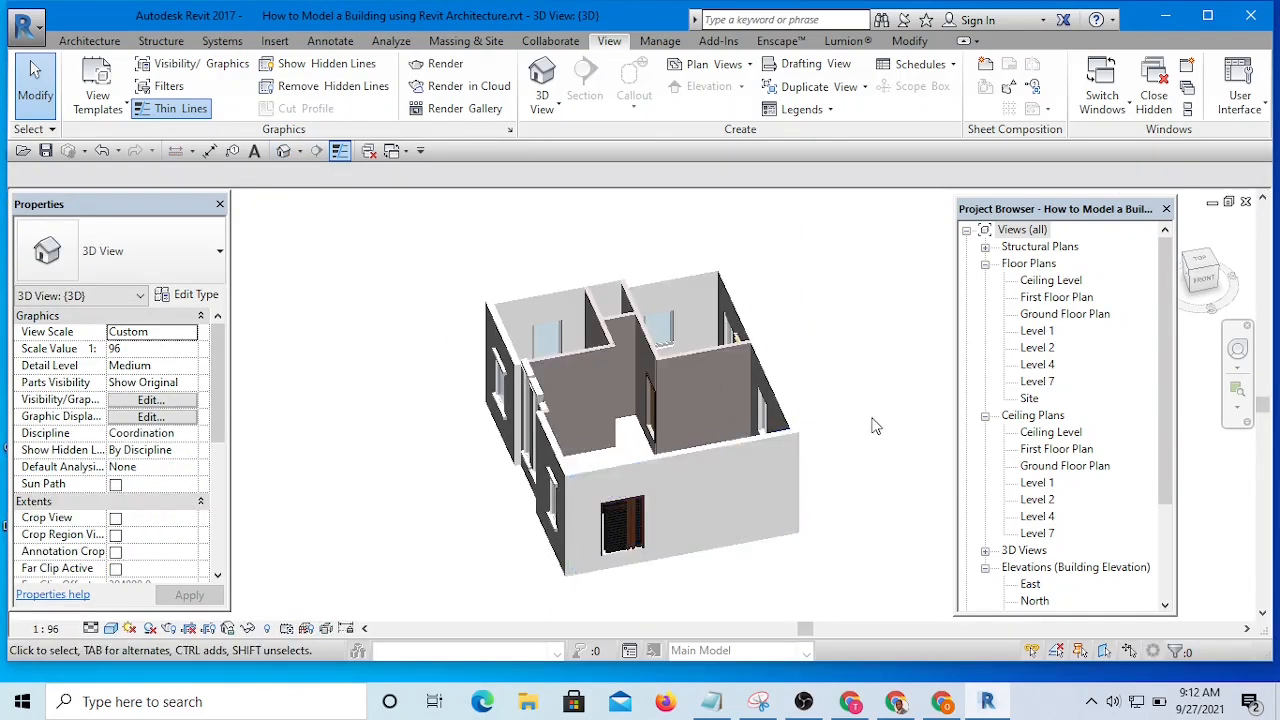
pyautogui.keyDown('shift'); pyautogui.moveTo(872, 426); pyautogui.dragTo(778, 496, button='middle'); pyautogui.keyUp('shift')
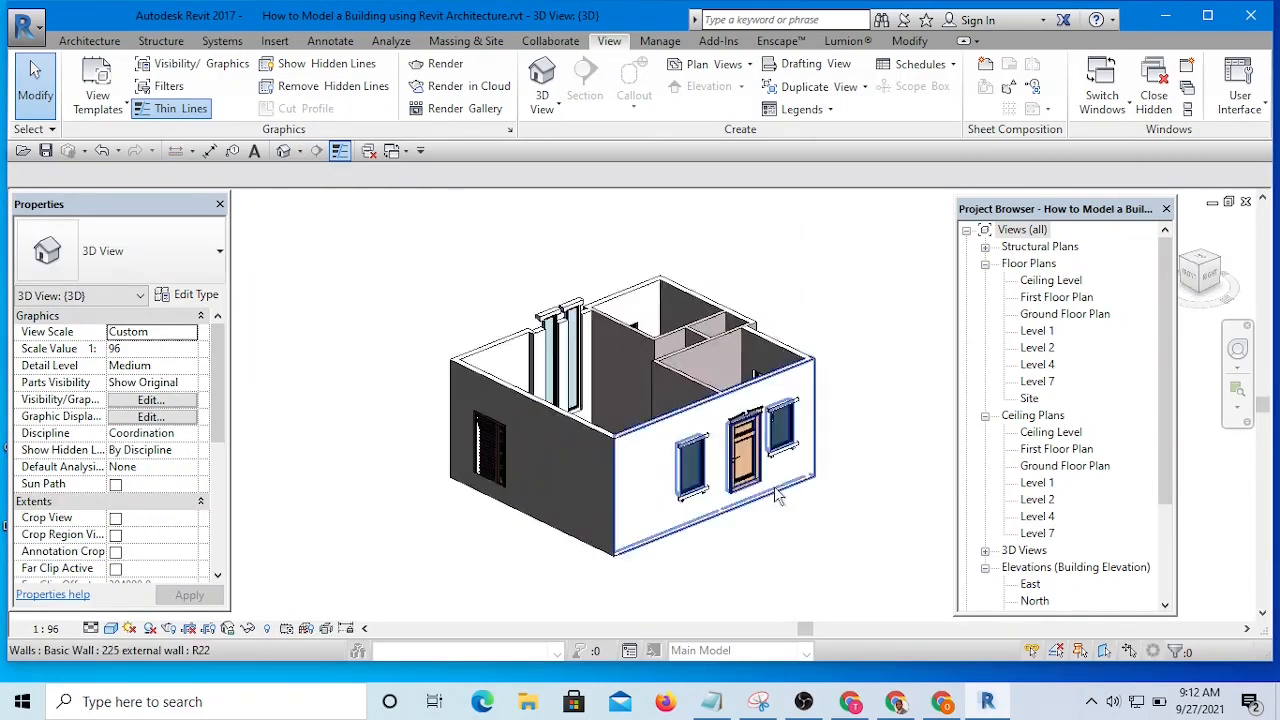
pyautogui.scroll(3, 778, 496)
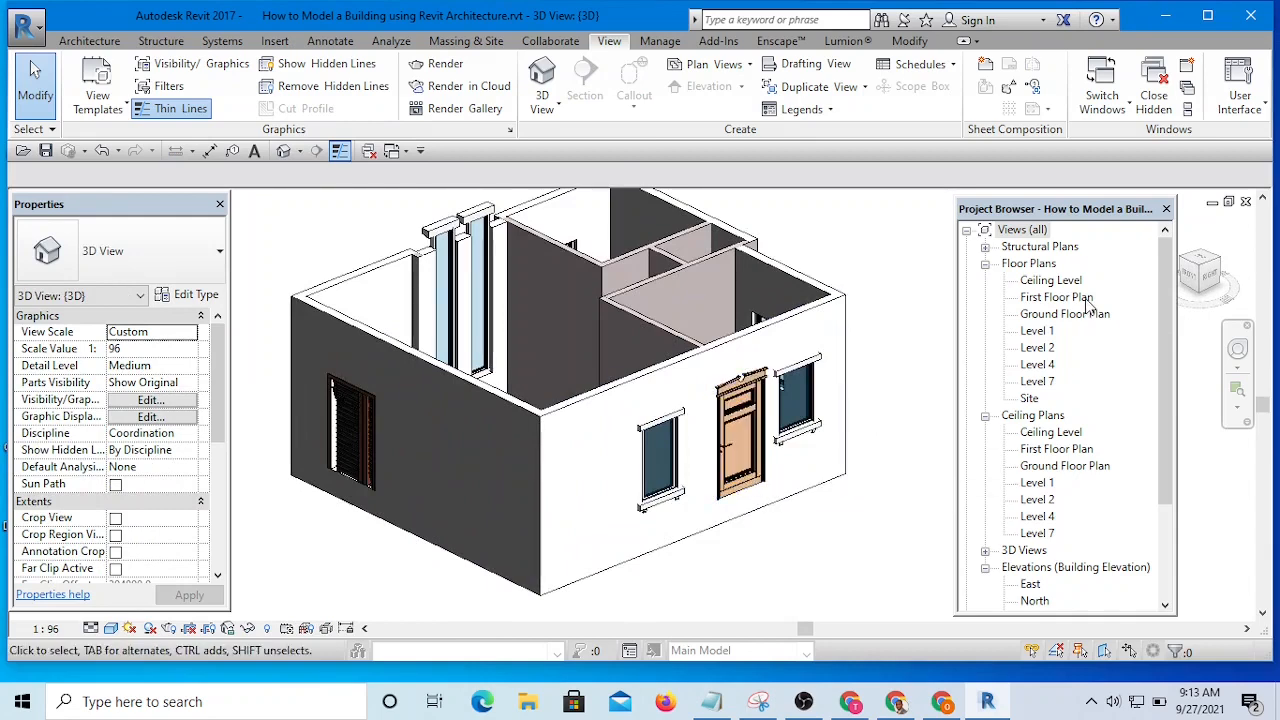
pyautogui.moveTo(1164, 318); pyautogui.dragTo(1164, 374)
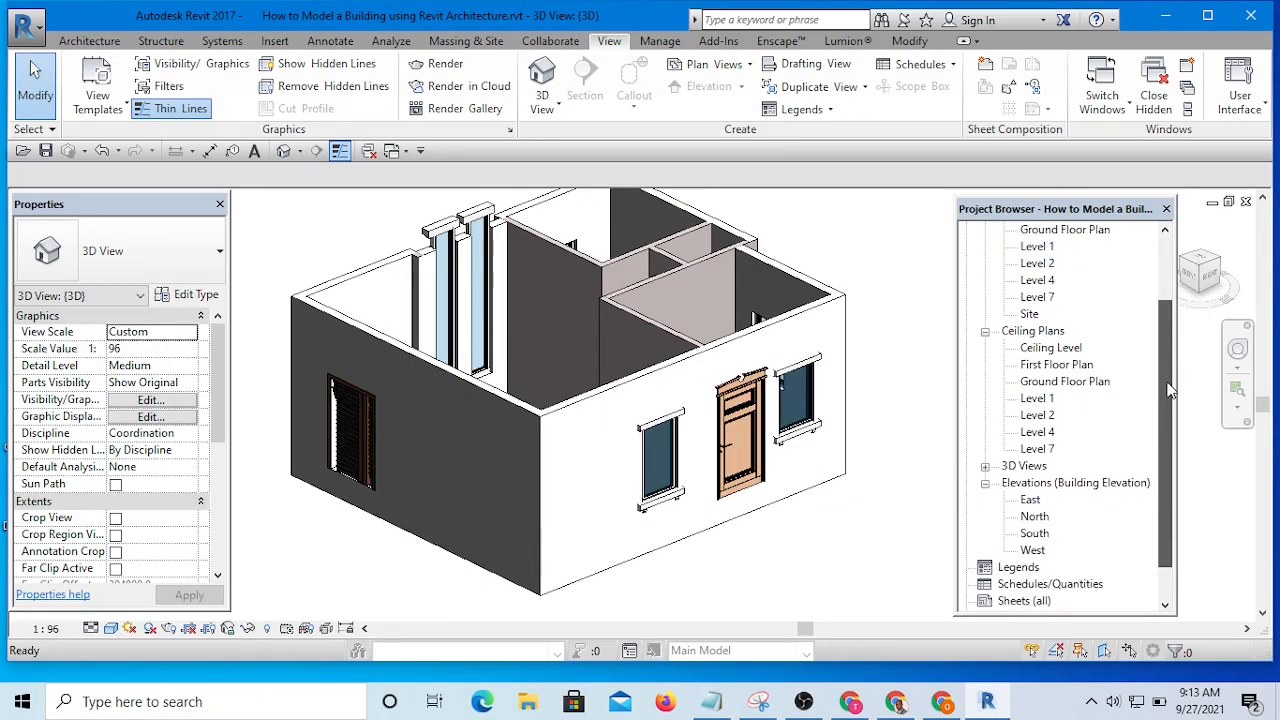
pyautogui.doubleClick(1066, 381)
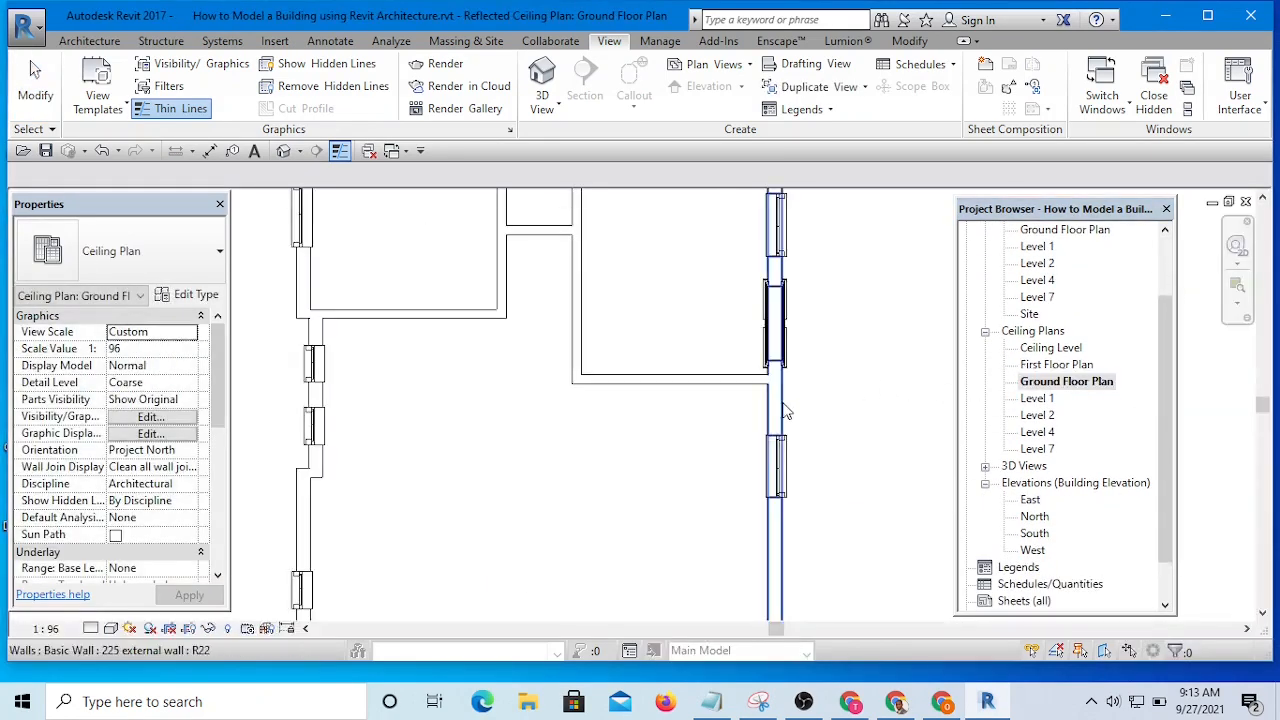
pyautogui.scroll(-3, 840, 386)
pyautogui.scroll(1, 841, 384)
pyautogui.scroll(2, 843, 390)
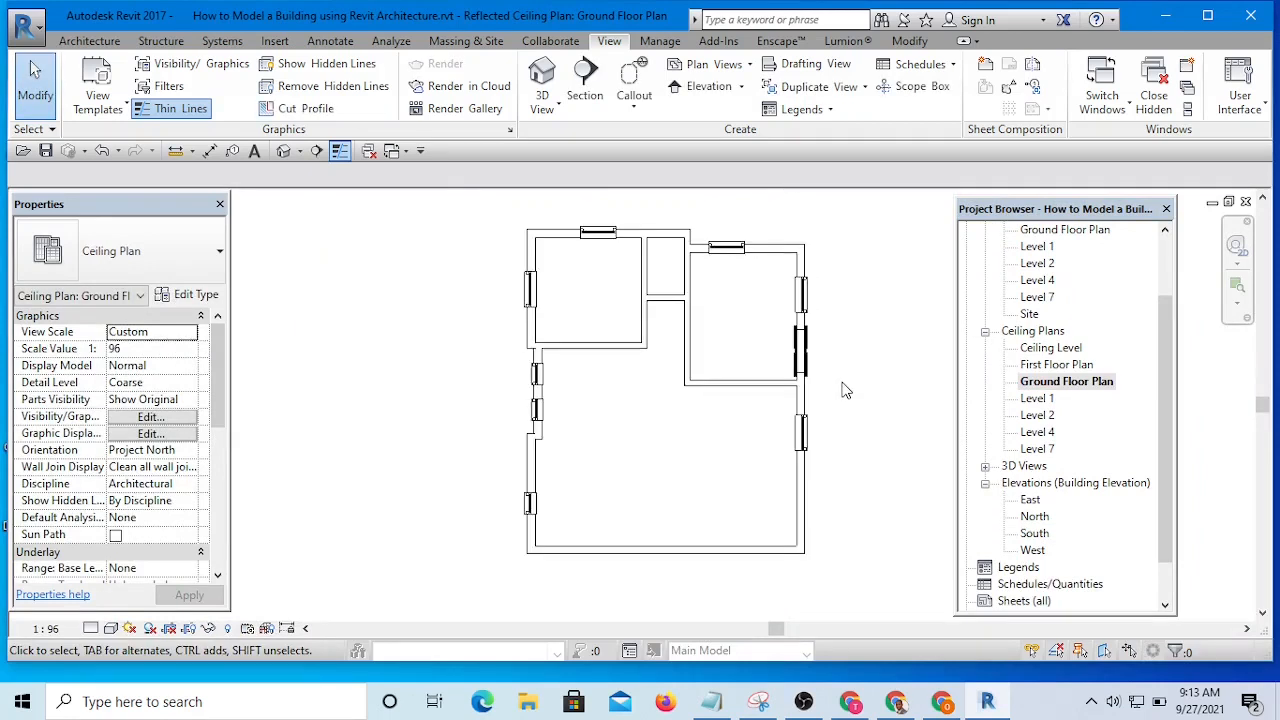
# Return to the Ground Floor Plan floor plan and place an M_Single-Flush 900 x 2100mm door in the small rear room's internal wall, matching the adjacent door.
pyautogui.moveTo(1166, 340); pyautogui.dragTo(1157, 256)
pyautogui.doubleClick(1075, 315)
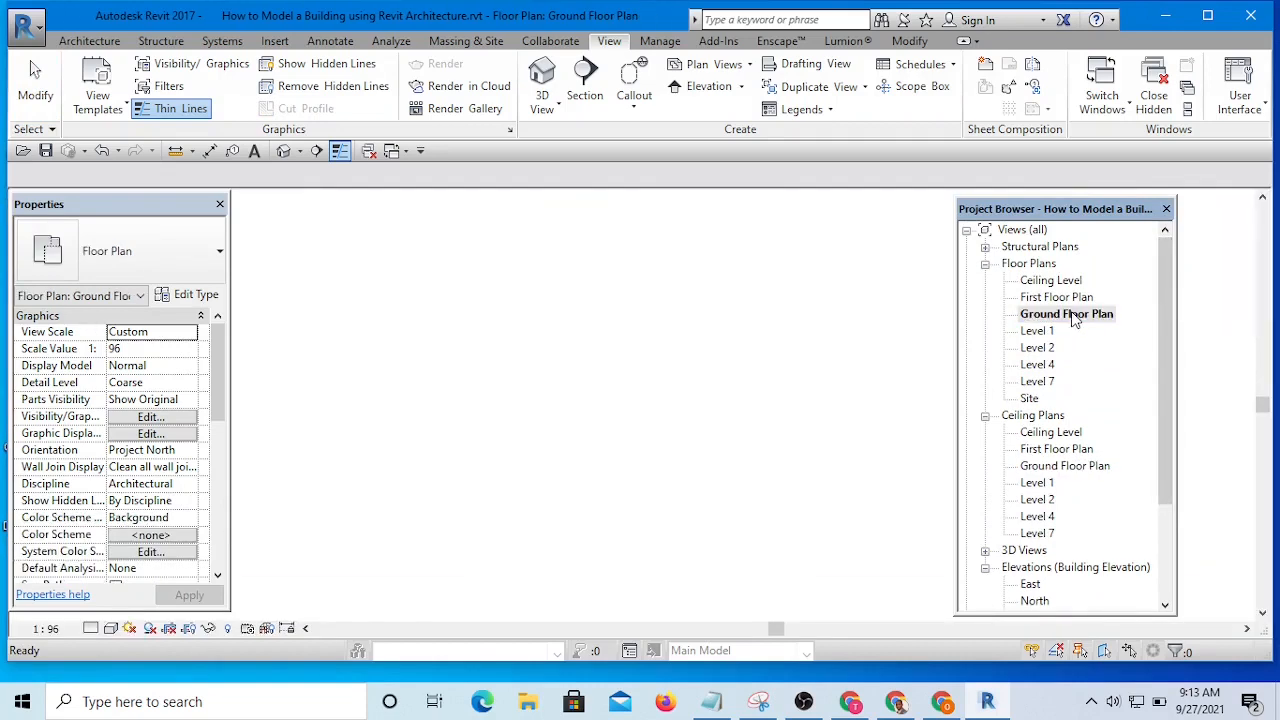
pyautogui.scroll(-2, 843, 350)
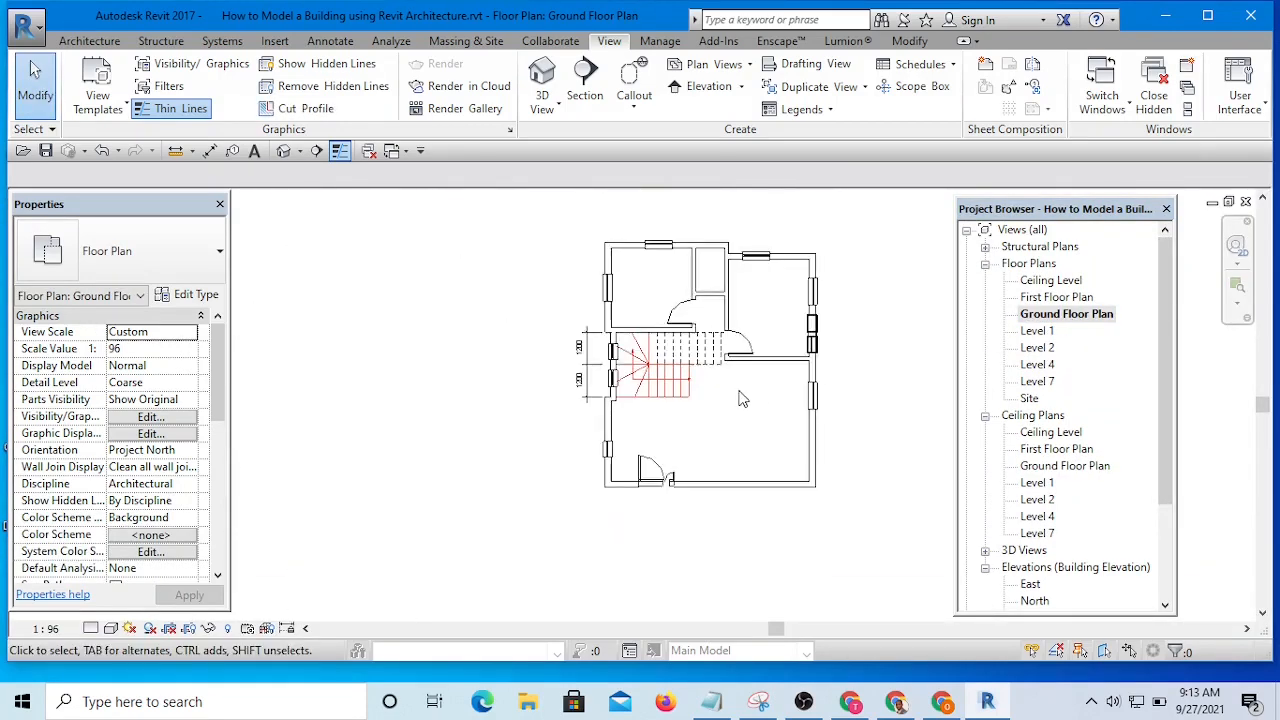
pyautogui.scroll(6, 741, 398)
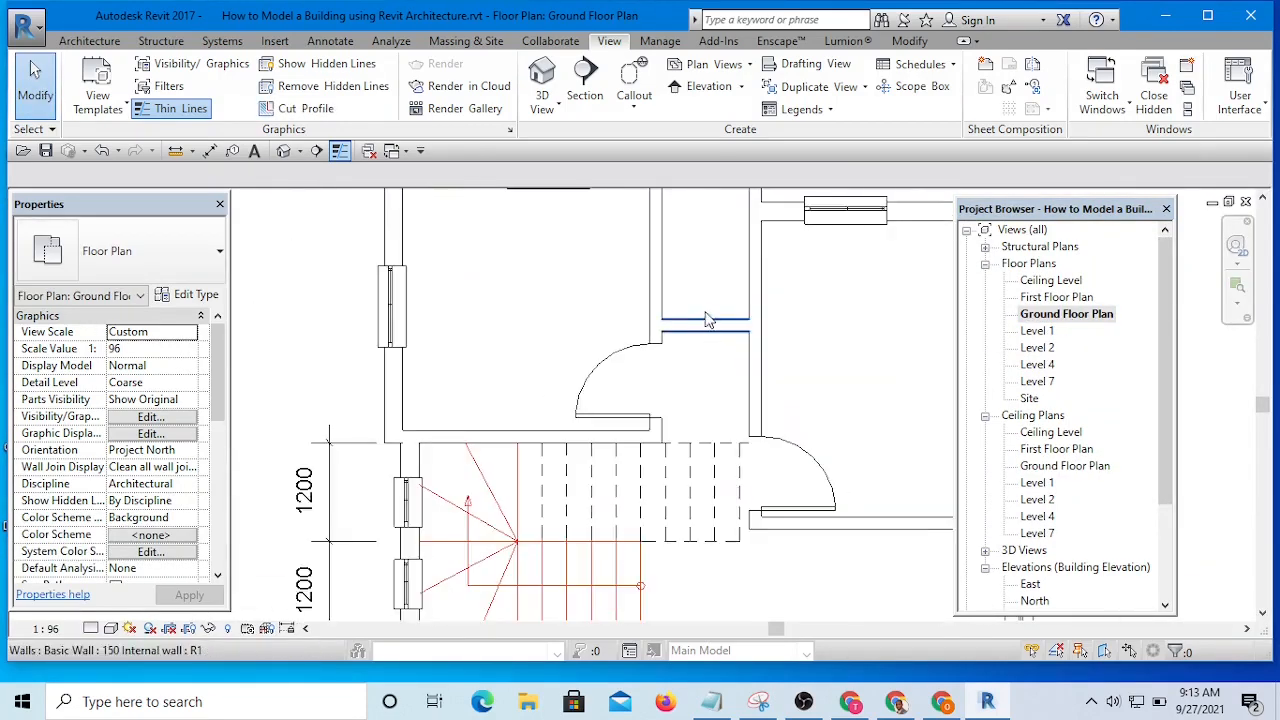
pyautogui.scroll(-1, 705, 318)
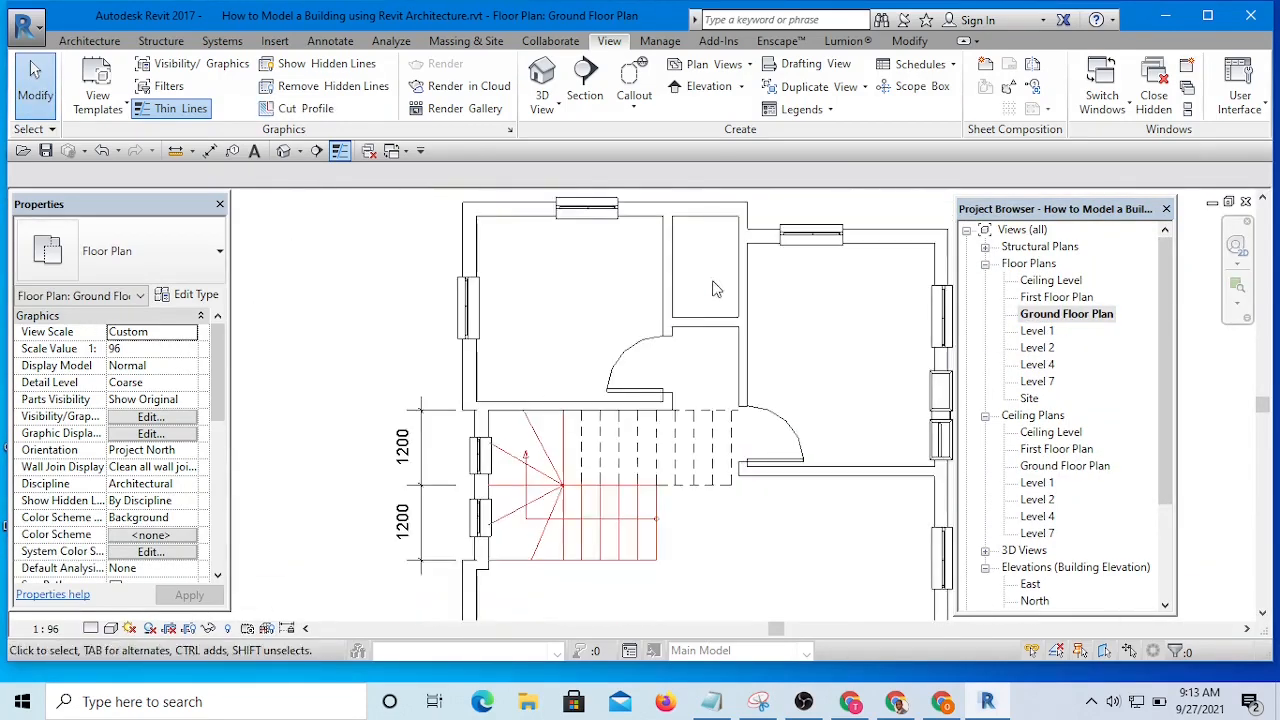
pyautogui.click(624, 358)
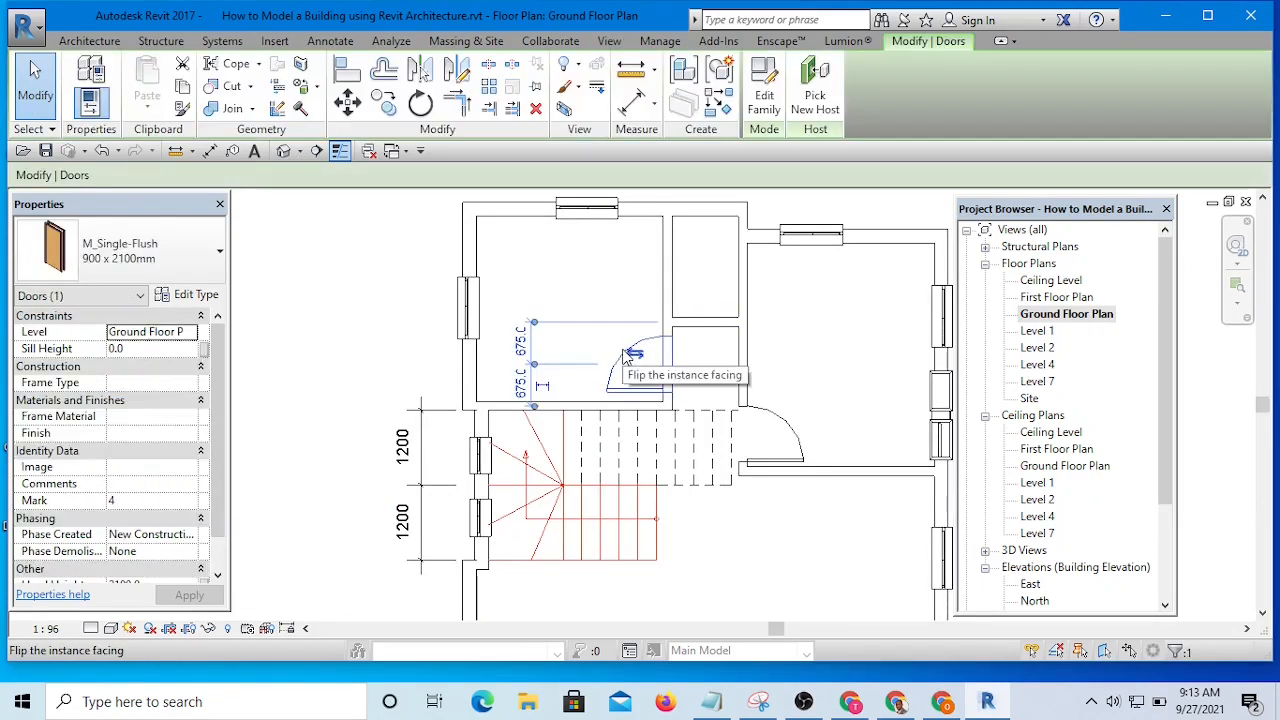
pyautogui.click(722, 104)
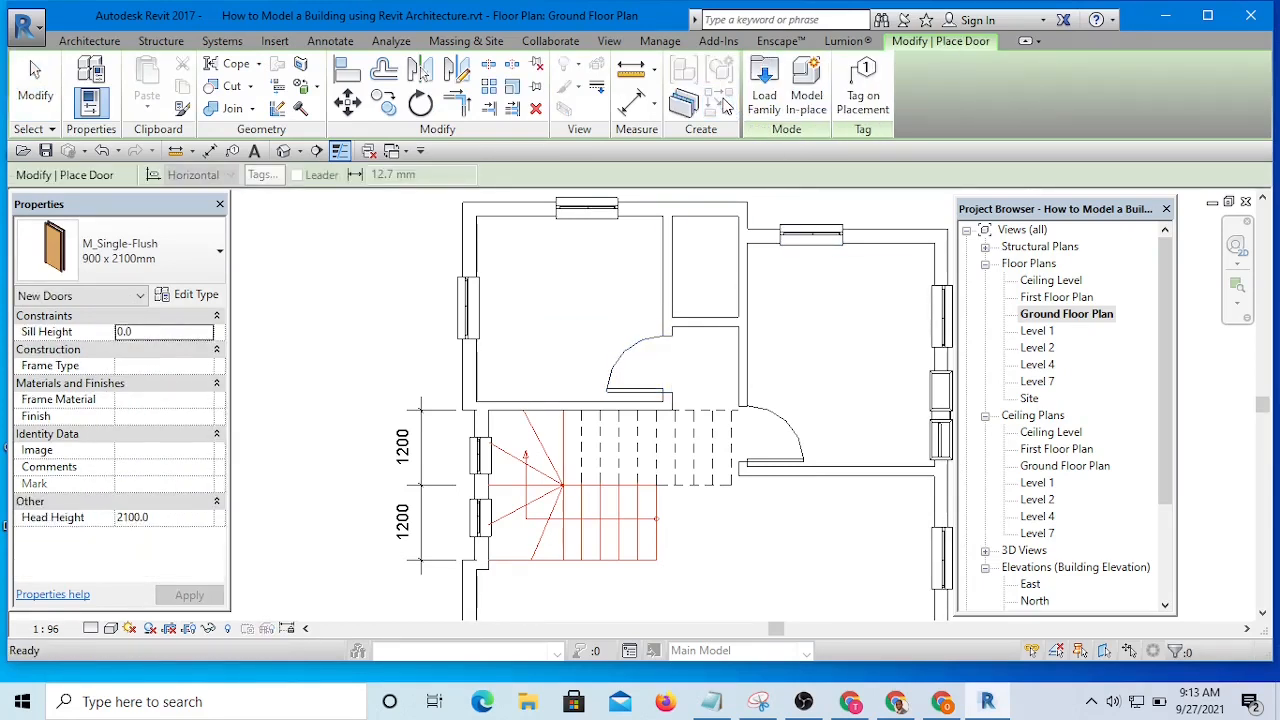
pyautogui.click(710, 315)
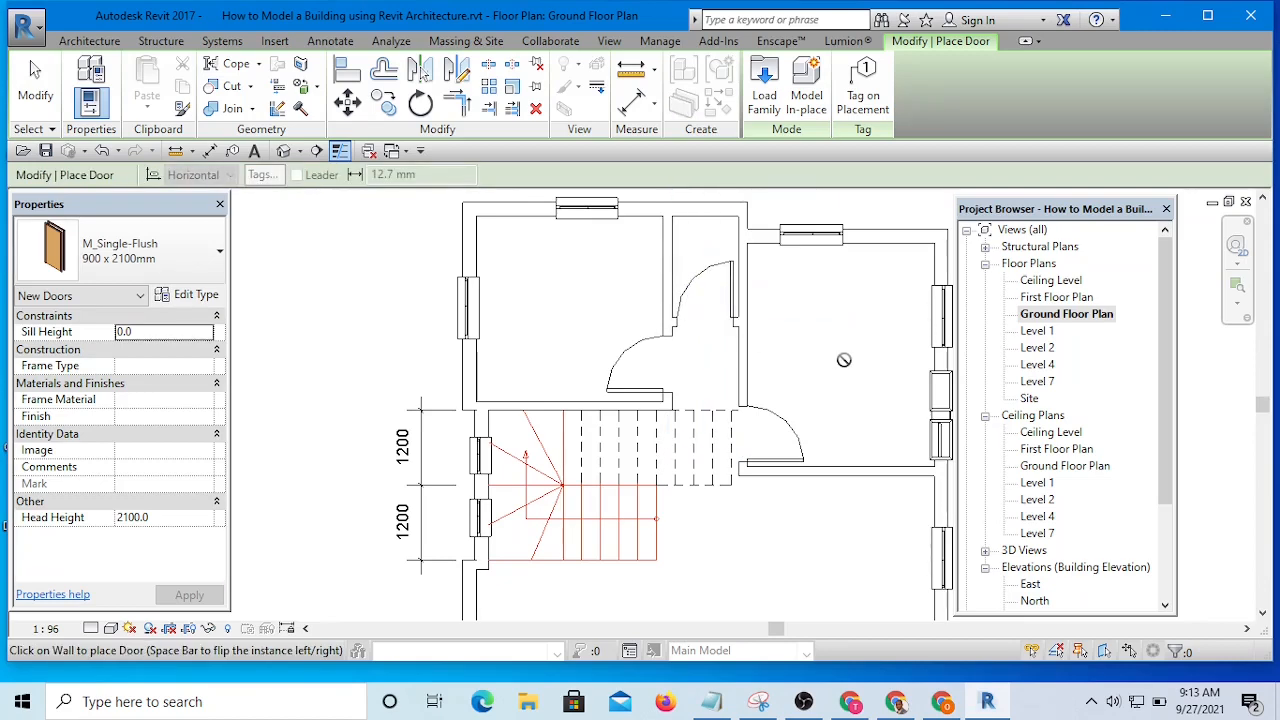
pyautogui.press('Escape')
# Examine the small rear room and the rear external wall for the remaining window position.
pyautogui.scroll(-4, 828, 332)
pyautogui.moveTo(825, 403); pyautogui.dragTo(709, 371, button='middle')
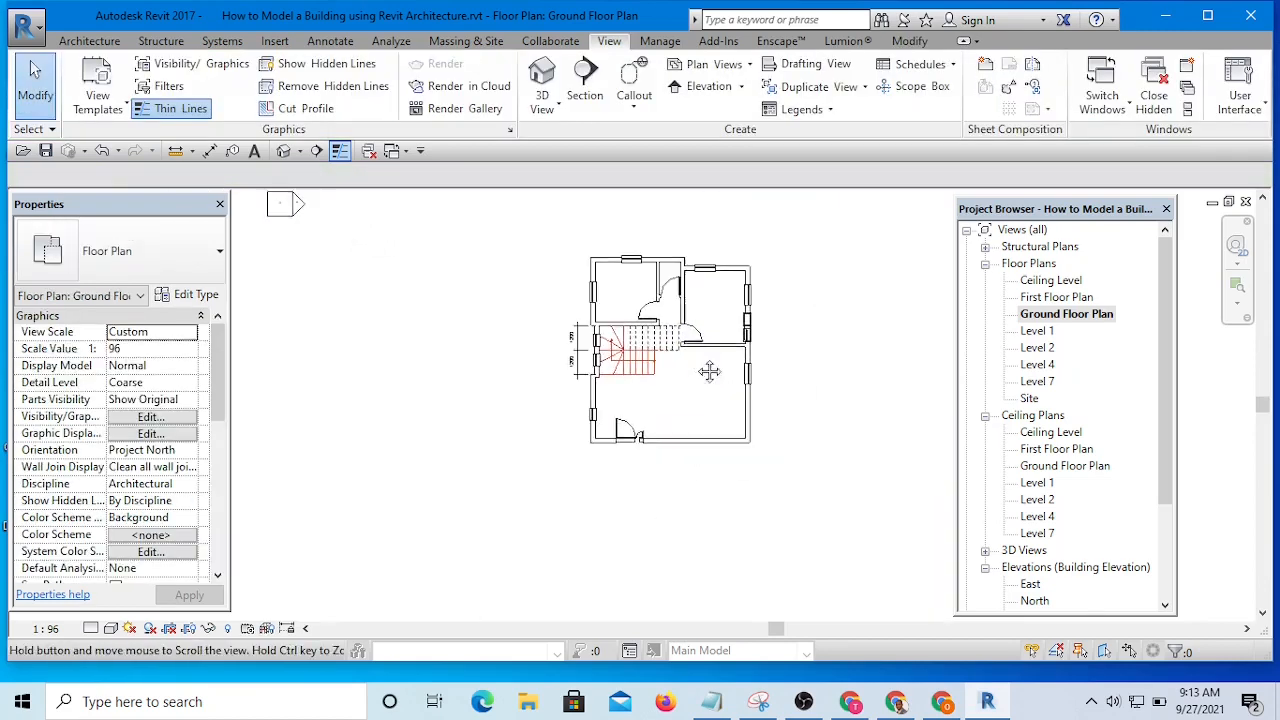
pyautogui.scroll(3, 700, 325)
pyautogui.moveTo(715, 304); pyautogui.dragTo(720, 367, button='middle')
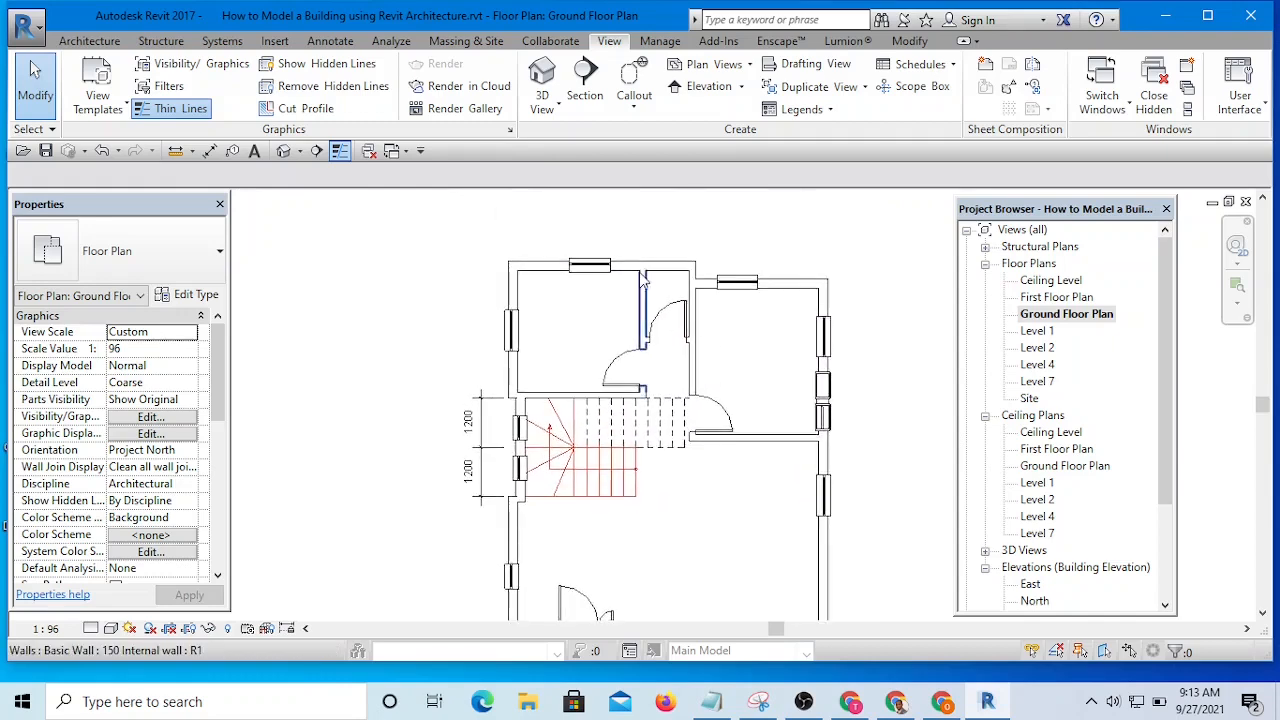
pyautogui.scroll(3, 676, 269)
pyautogui.scroll(-5, 780, 232)
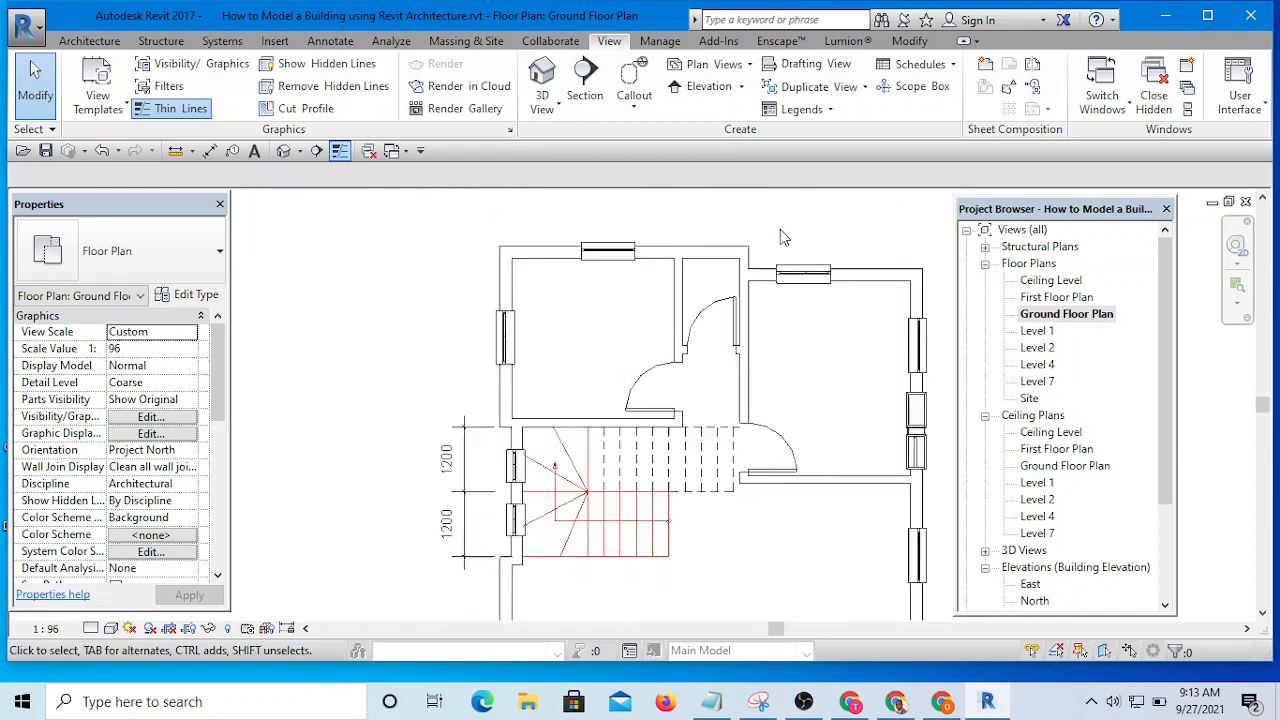
pyautogui.moveTo(814, 323); pyautogui.dragTo(764, 357, button='middle')
pyautogui.scroll(5, 760, 275)
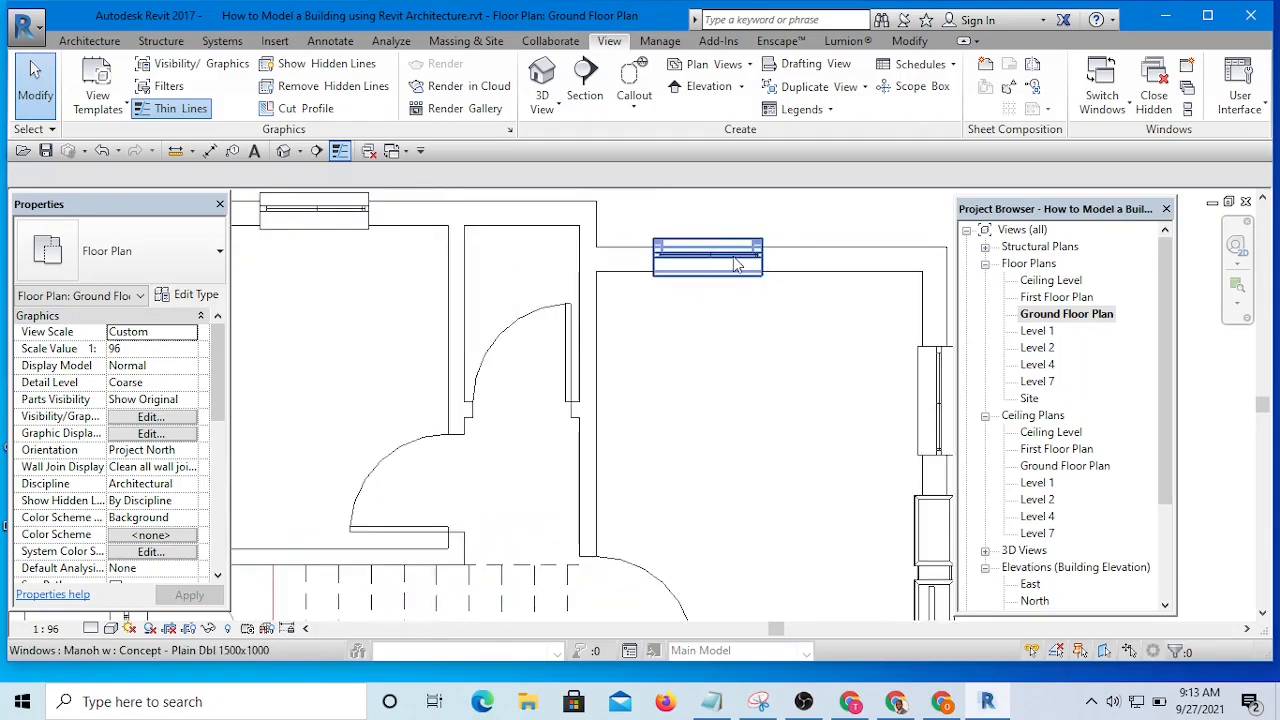
# Place a matching Manoh w Concept - Plain Dbl 1500x1000 window in the small rear room's external wall, centred between its side walls.
pyautogui.click(733, 265)
pyautogui.moveTo(747, 358); pyautogui.dragTo(839, 422, button='middle')
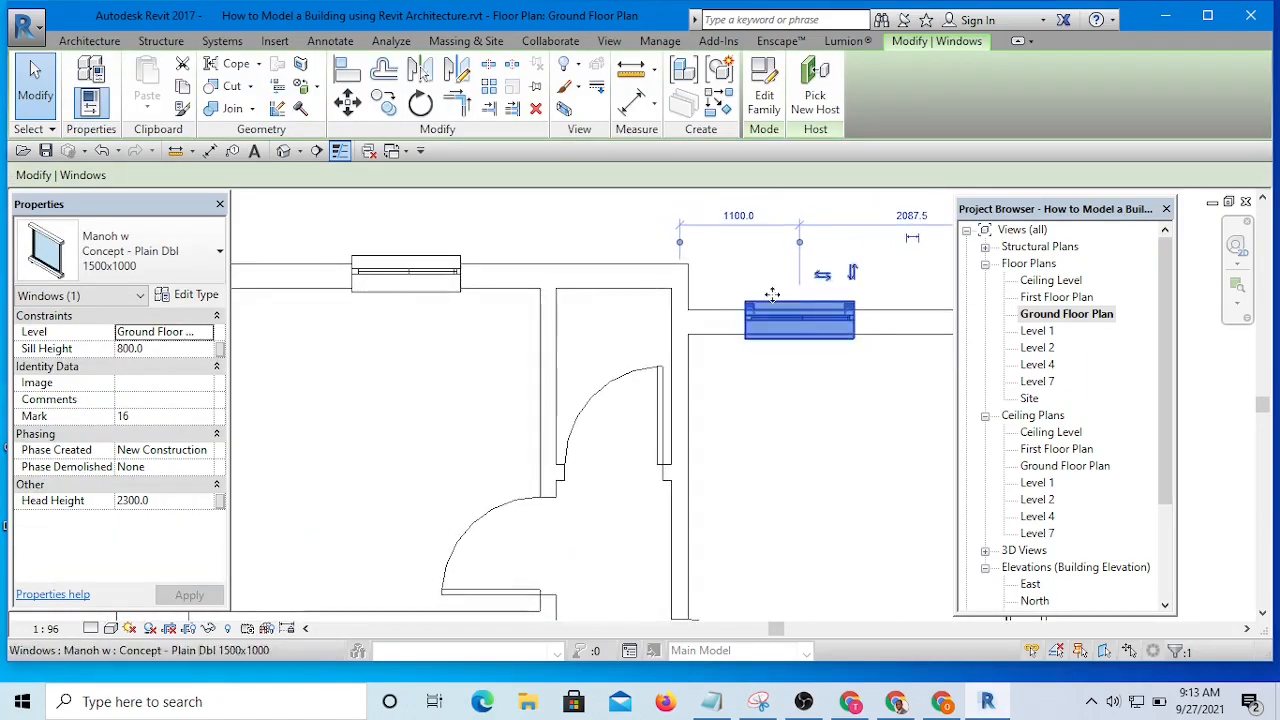
pyautogui.click(718, 105)
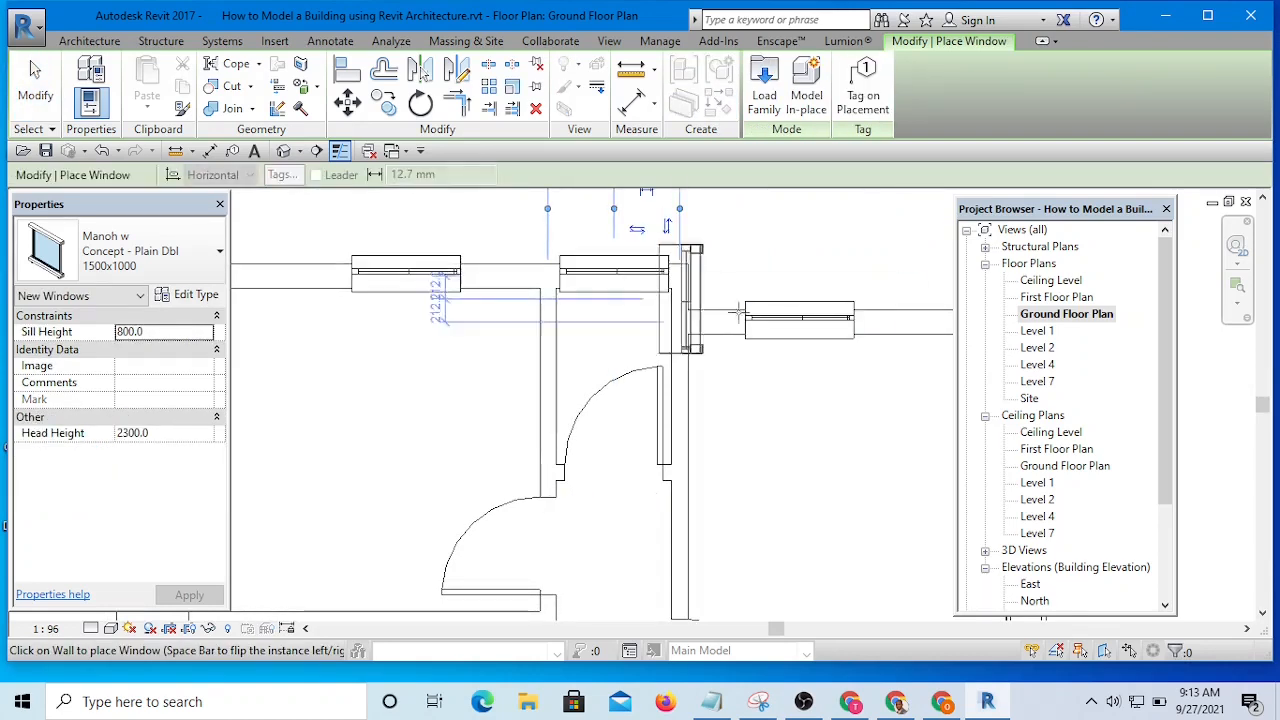
pyautogui.click(613, 268)
pyautogui.press('Escape')
pyautogui.press('Escape')
pyautogui.scroll(-4, 641, 266)
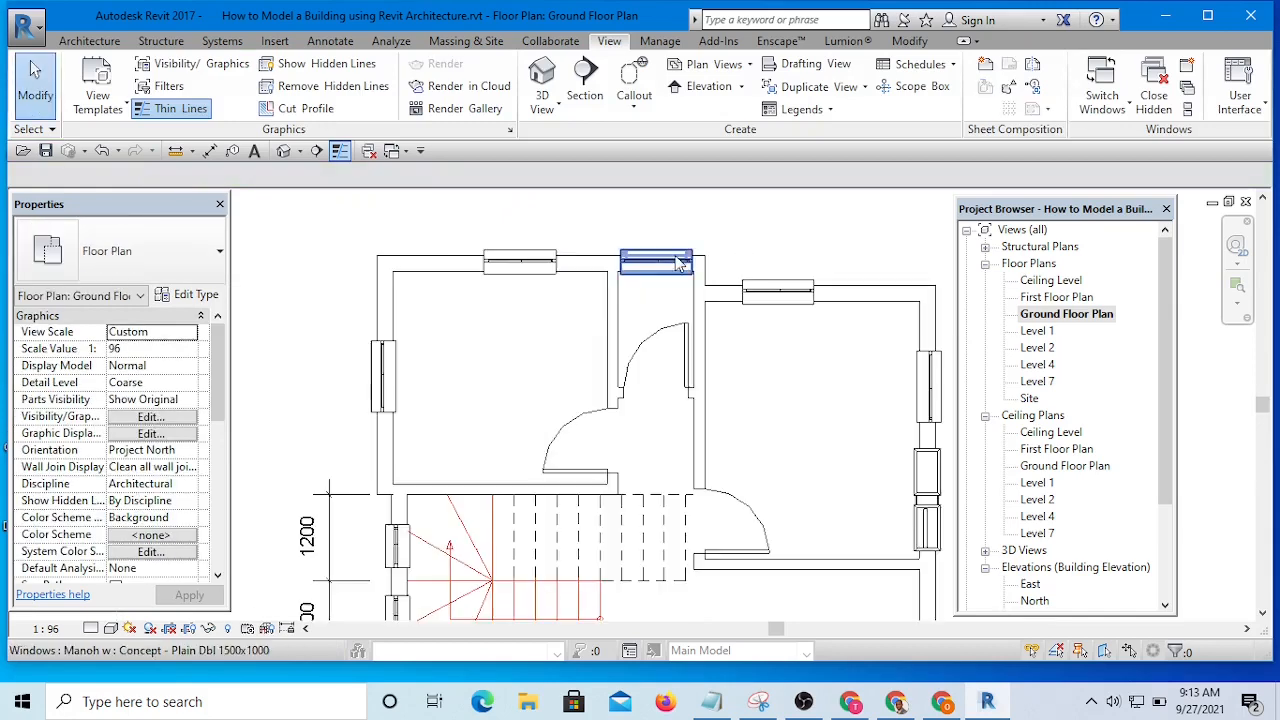
# Examine the small rear room's window width against its side walls and the neighbouring rear windows.
pyautogui.scroll(6, 645, 262)
pyautogui.scroll(1, 644, 254)
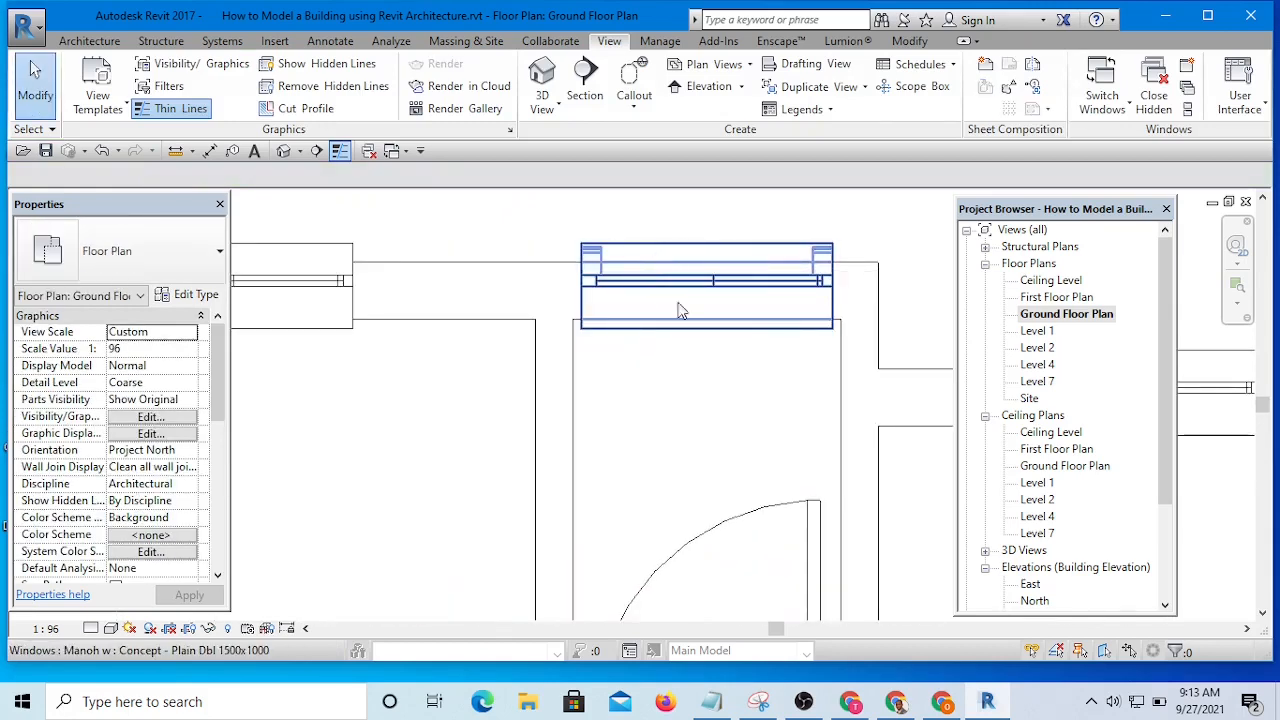
pyautogui.scroll(-2, 628, 260)
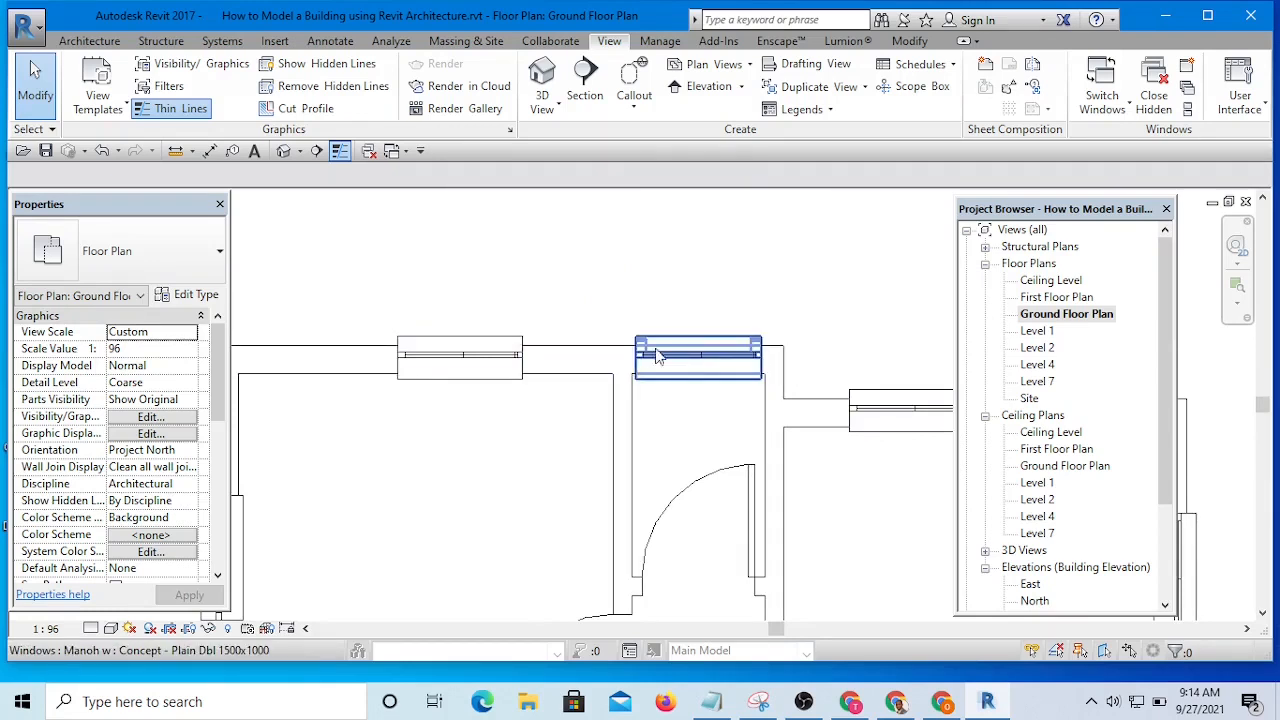
pyautogui.scroll(-6, 789, 268)
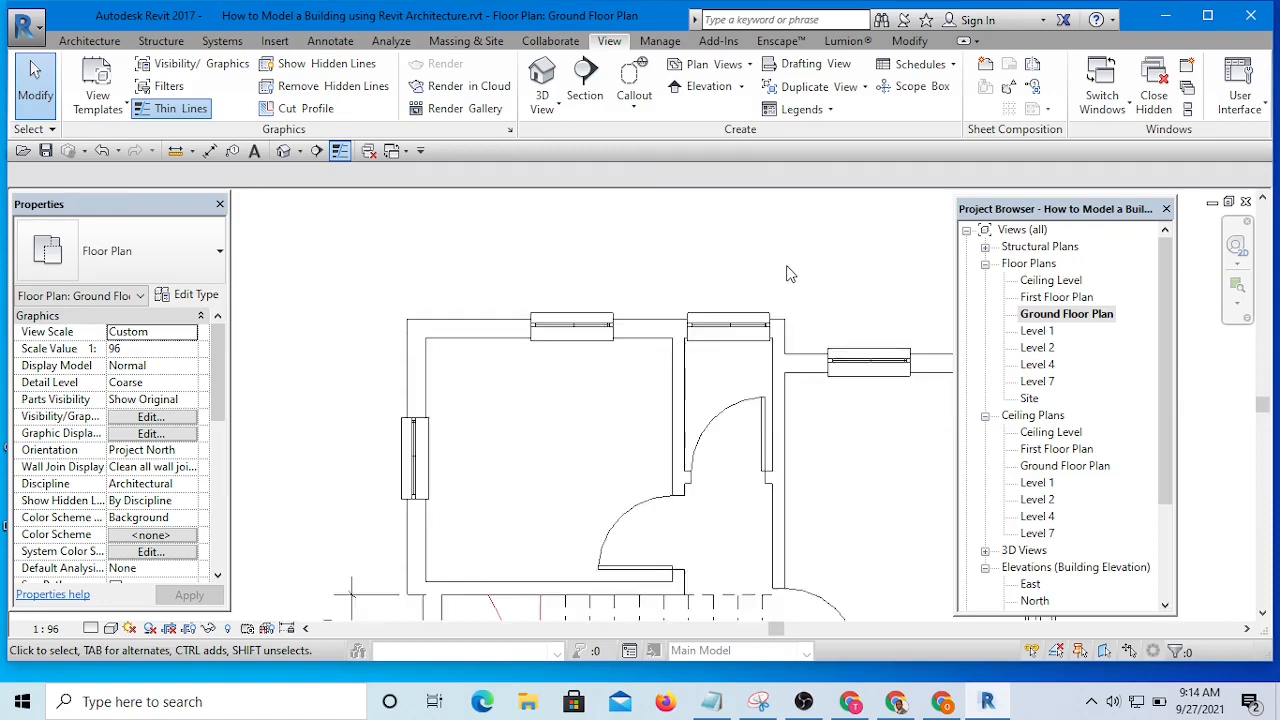
pyautogui.scroll(6, 803, 270)
pyautogui.moveTo(856, 291); pyautogui.dragTo(857, 297, button='middle')
pyautogui.moveTo(857, 297); pyautogui.dragTo(818, 277)
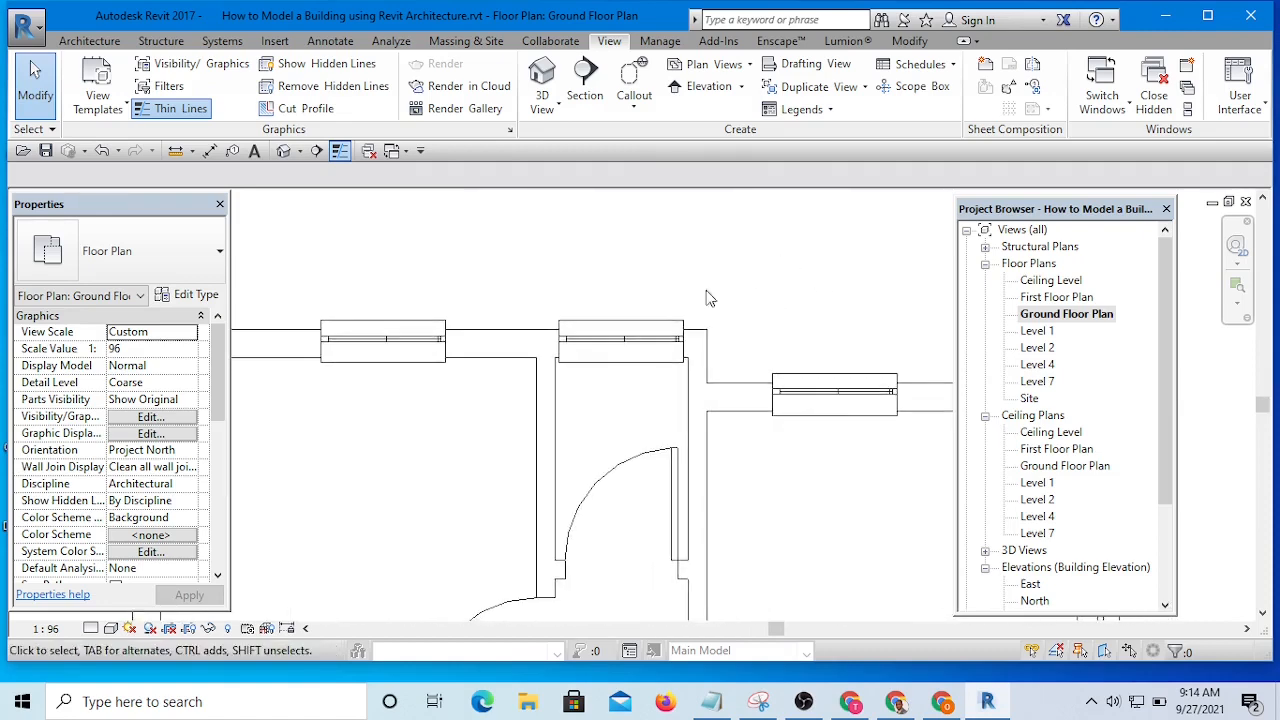
pyautogui.scroll(2, 640, 340)
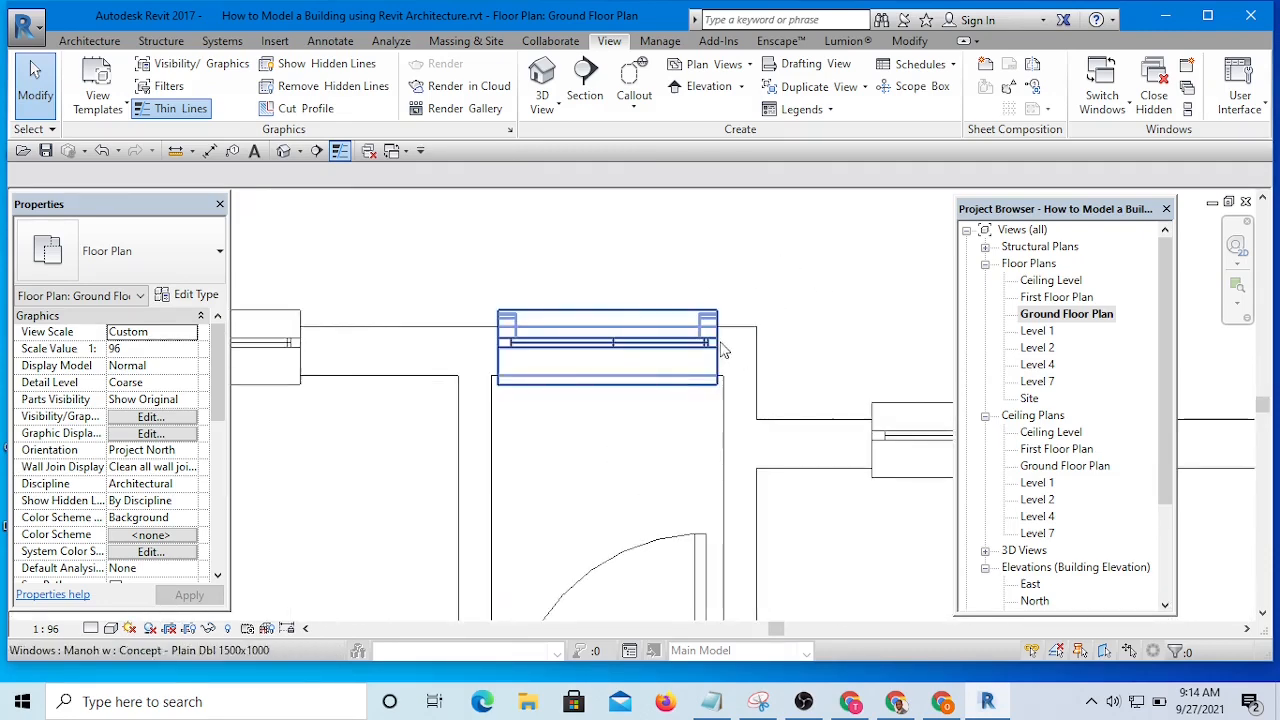
pyautogui.moveTo(750, 258); pyautogui.dragTo(853, 305, button='middle')
pyautogui.scroll(-2, 828, 285)
pyautogui.scroll(3, 888, 294)
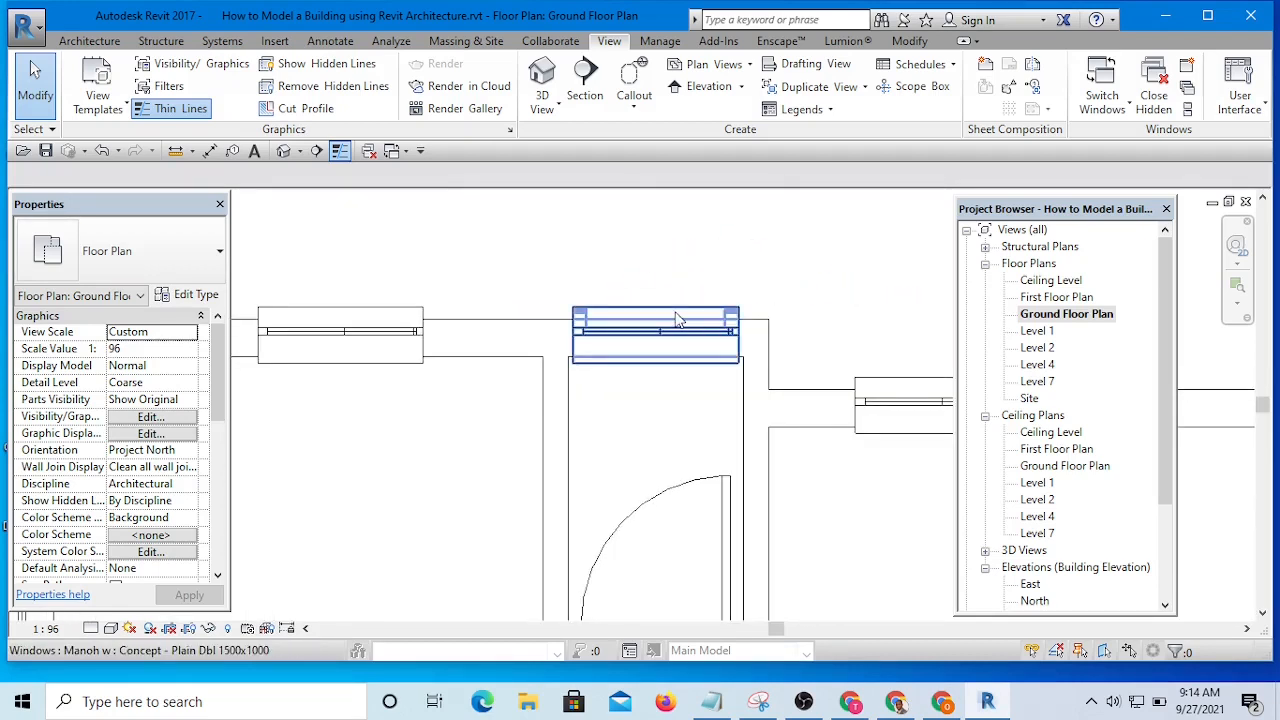
# Change the small rear room's window to the Manoh w Concept -toilet w type.
pyautogui.click(595, 322)
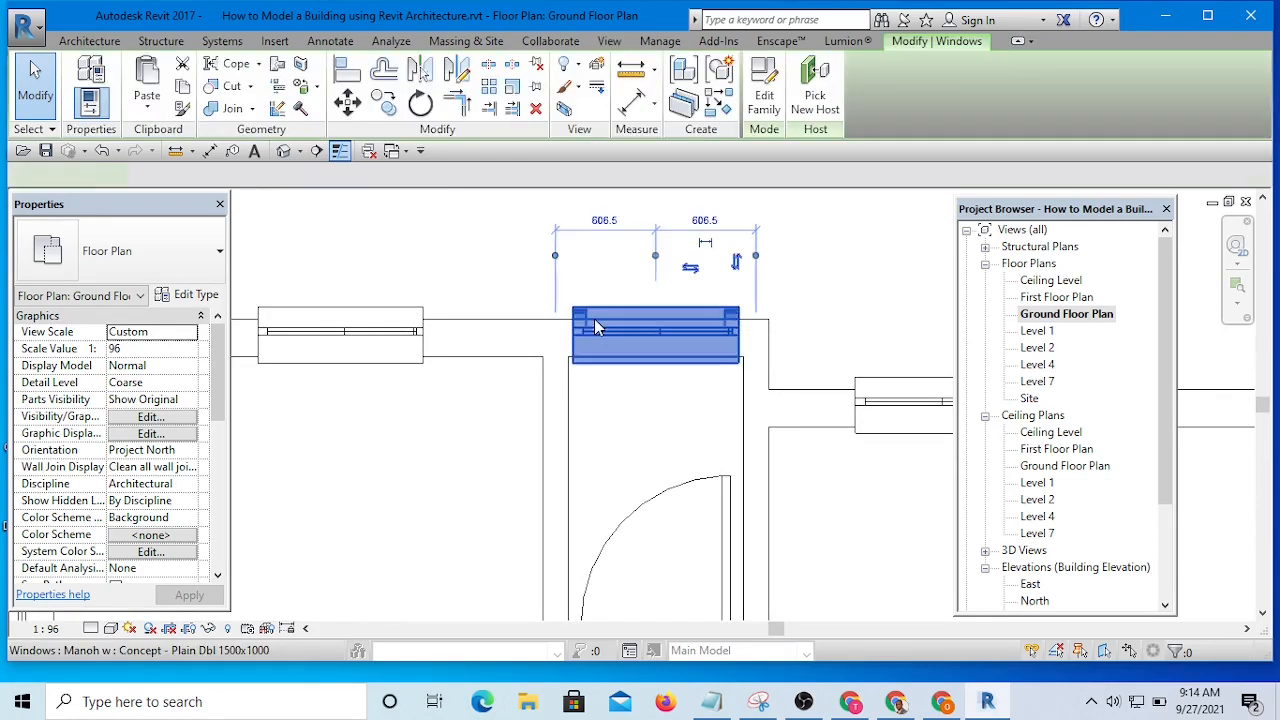
pyautogui.click(133, 263)
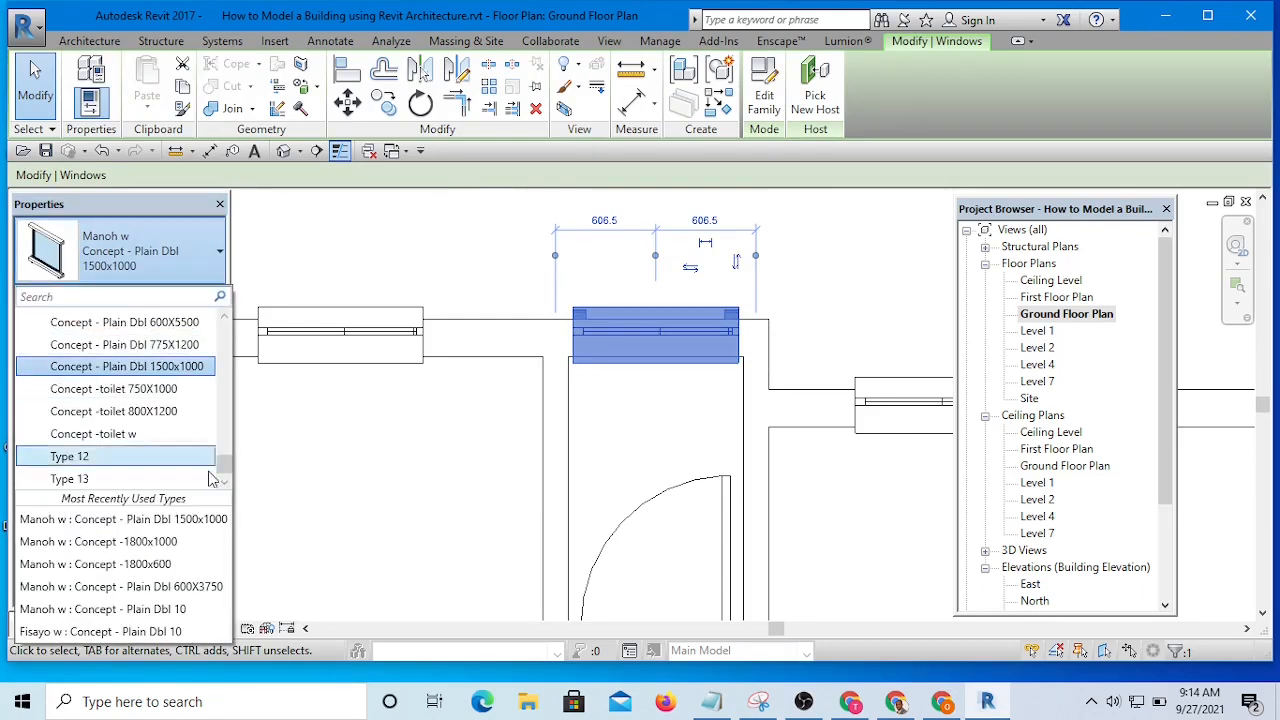
pyautogui.moveTo(226, 466)
pyautogui.mouseDown()
pyautogui.moveTo(231, 420)
pyautogui.moveTo(231, 452)
pyautogui.mouseUp()
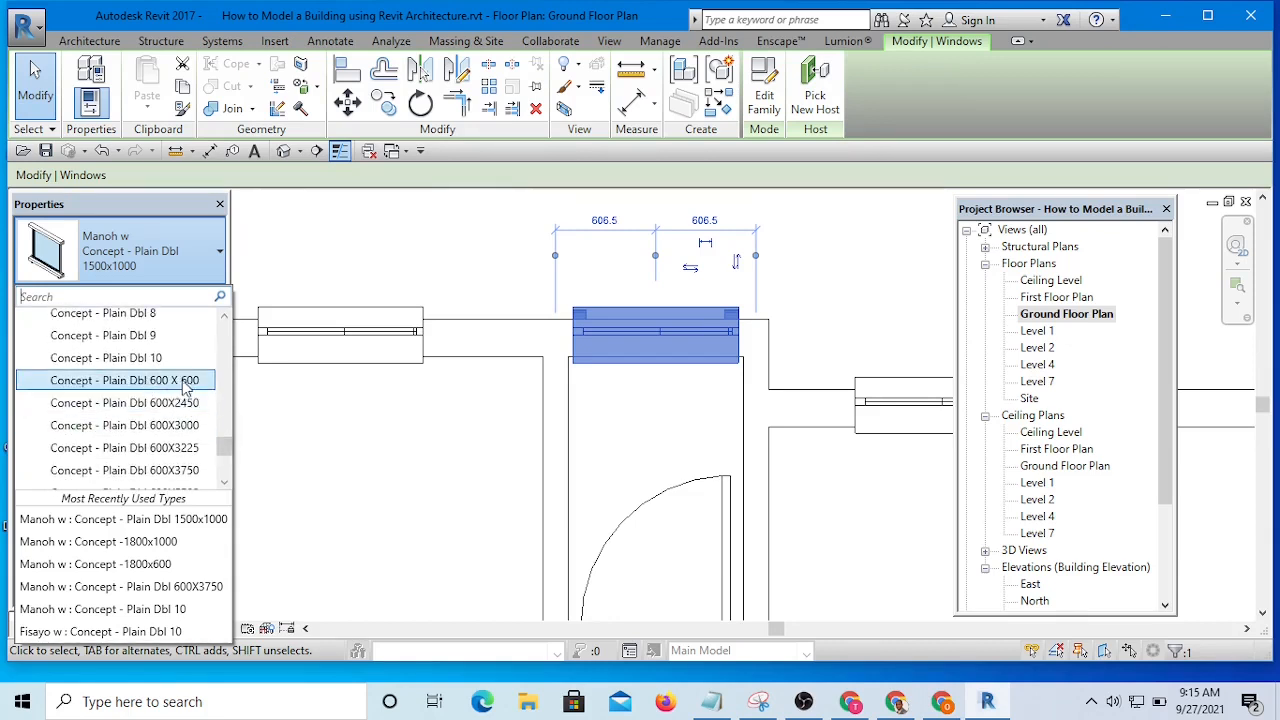
pyautogui.moveTo(219, 444); pyautogui.dragTo(224, 462)
pyautogui.click(134, 436)
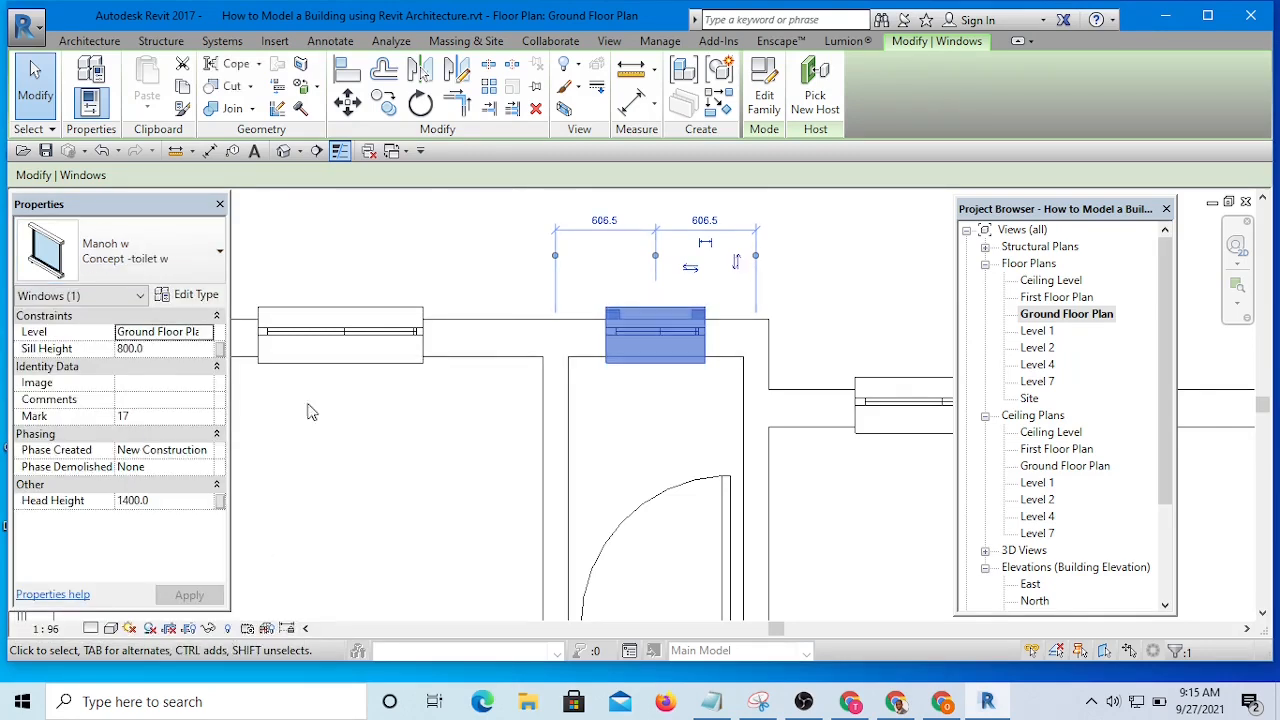
# Set the toilet window's head height to 2400 and apply it.
pyautogui.click(159, 501)
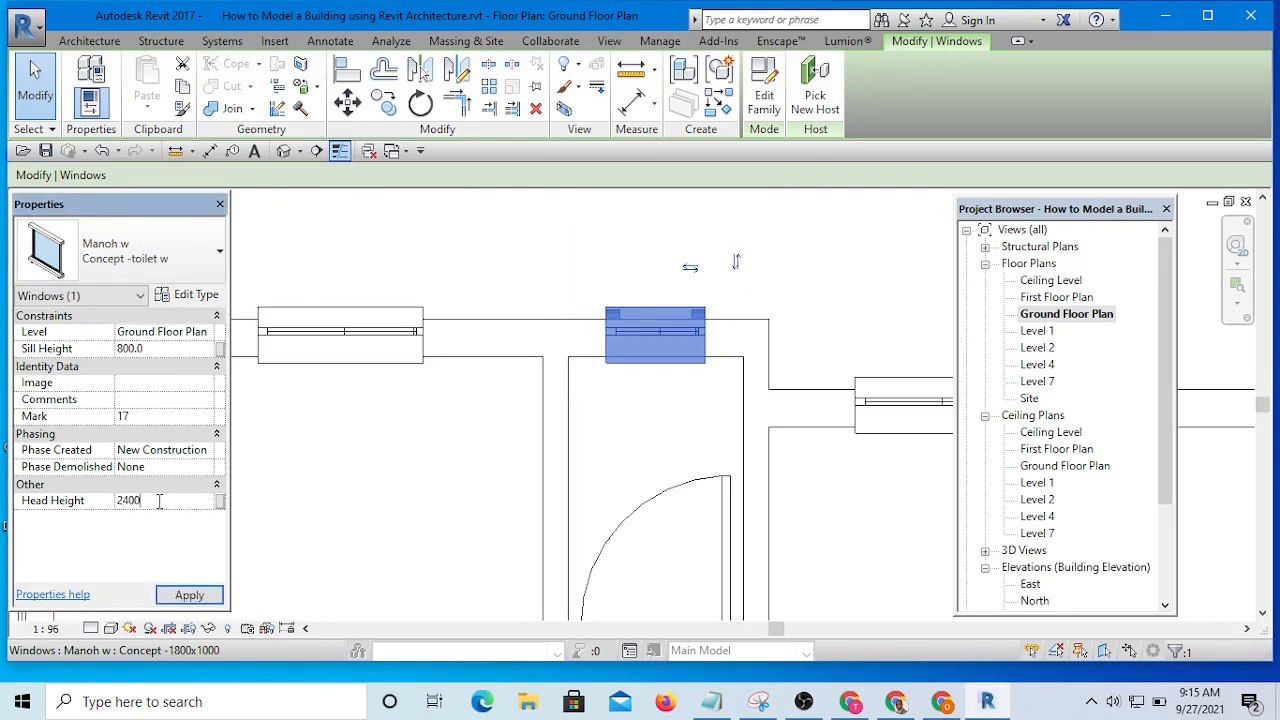
pyautogui.click(204, 595)
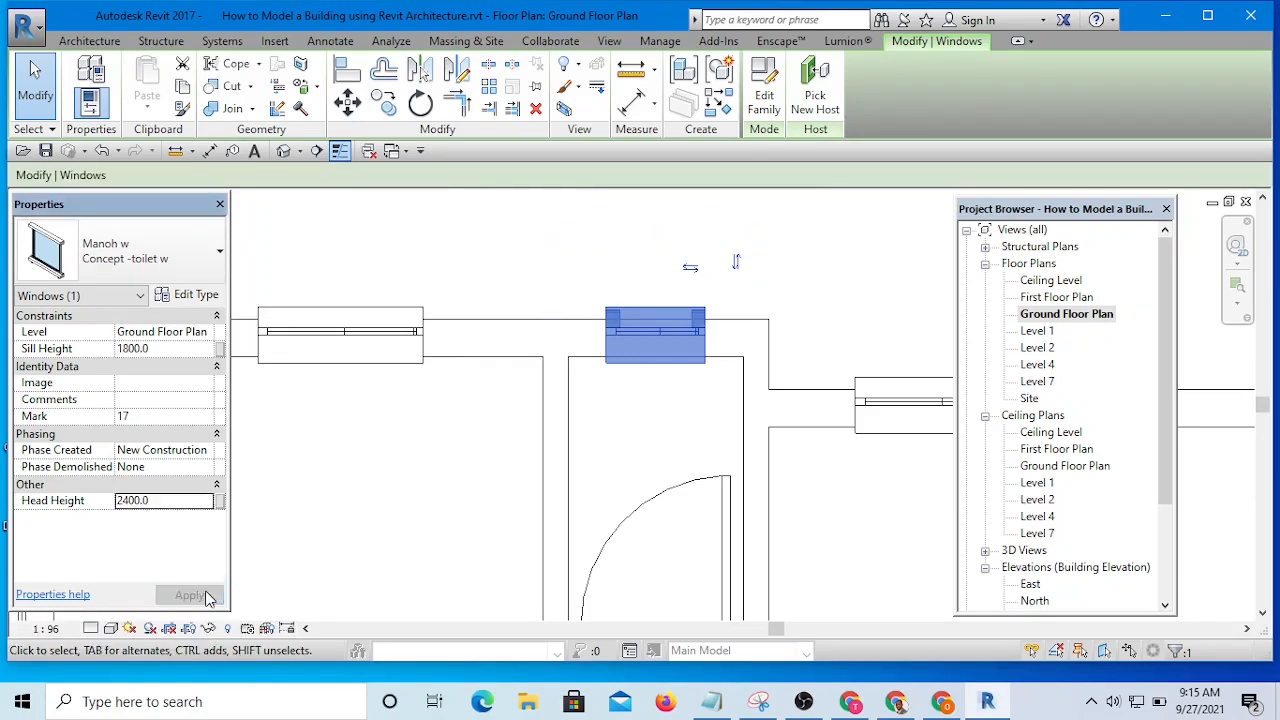
pyautogui.click(434, 463)
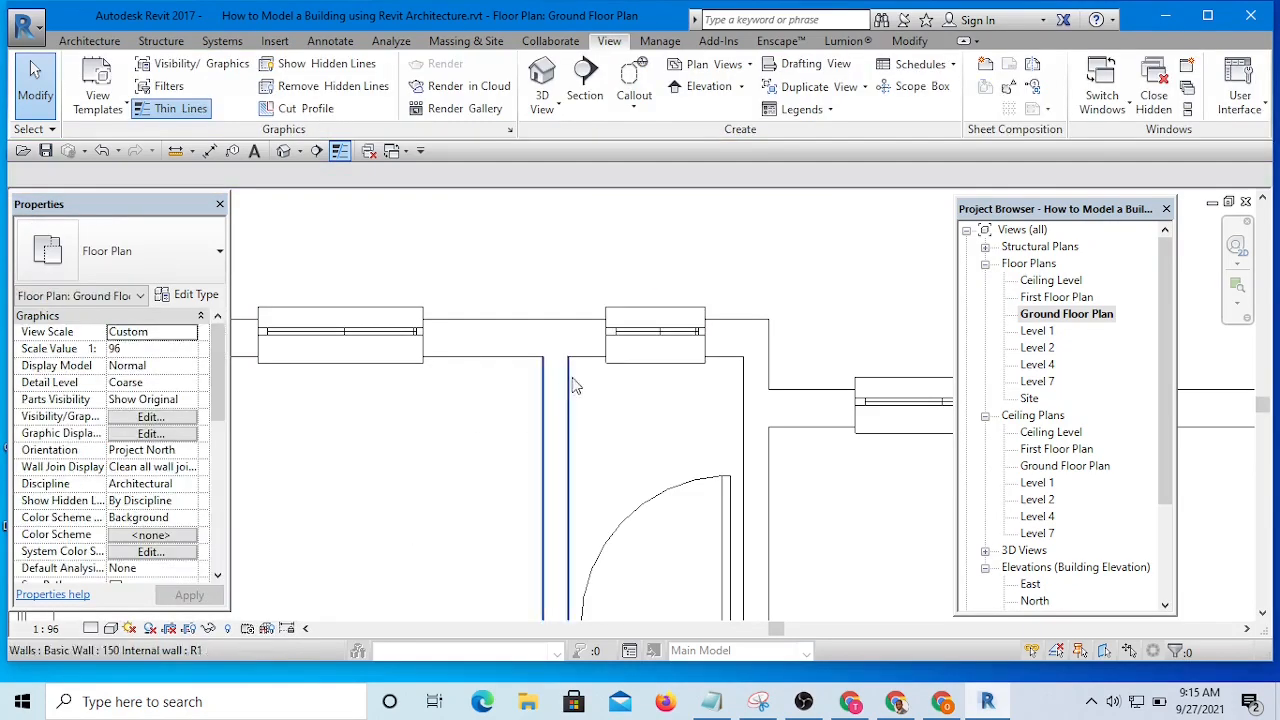
# Examine the whole Ground Floor Plan to review the doors and windows placed in its external and internal walls.
pyautogui.scroll(-4, 686, 271)
pyautogui.moveTo(741, 437); pyautogui.dragTo(574, 414, button='middle')
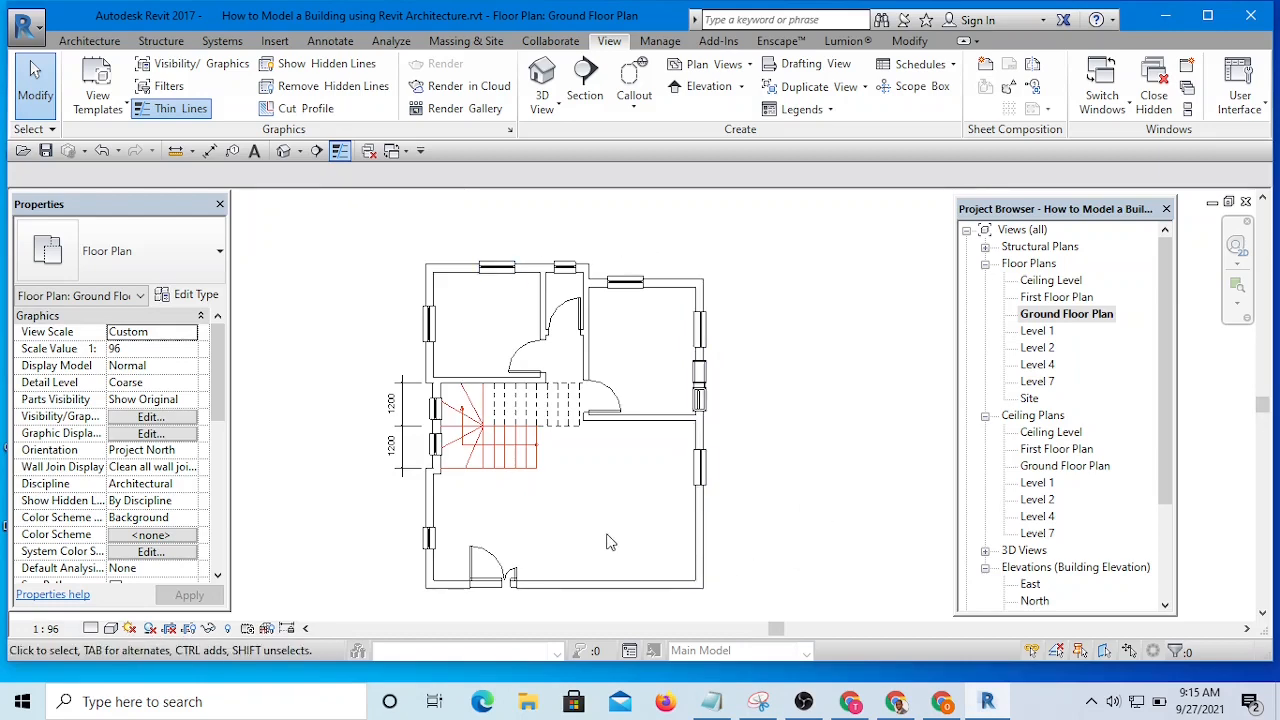
pyautogui.moveTo(610, 541)
pyautogui.mouseDown(button='middle')
pyautogui.moveTo(686, 486)
pyautogui.moveTo(617, 529)
pyautogui.mouseUp(button='middle')
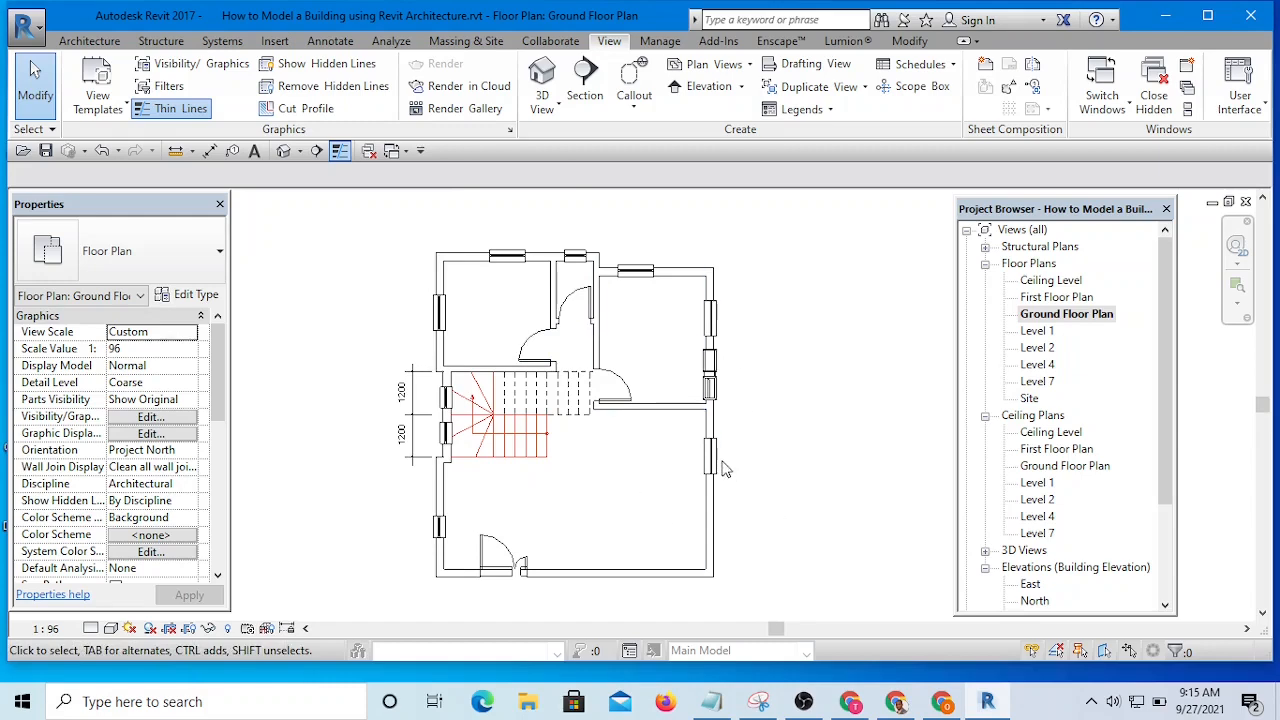
pyautogui.moveTo(667, 523); pyautogui.dragTo(675, 493, button='middle')
pyautogui.scroll(4, 665, 483)
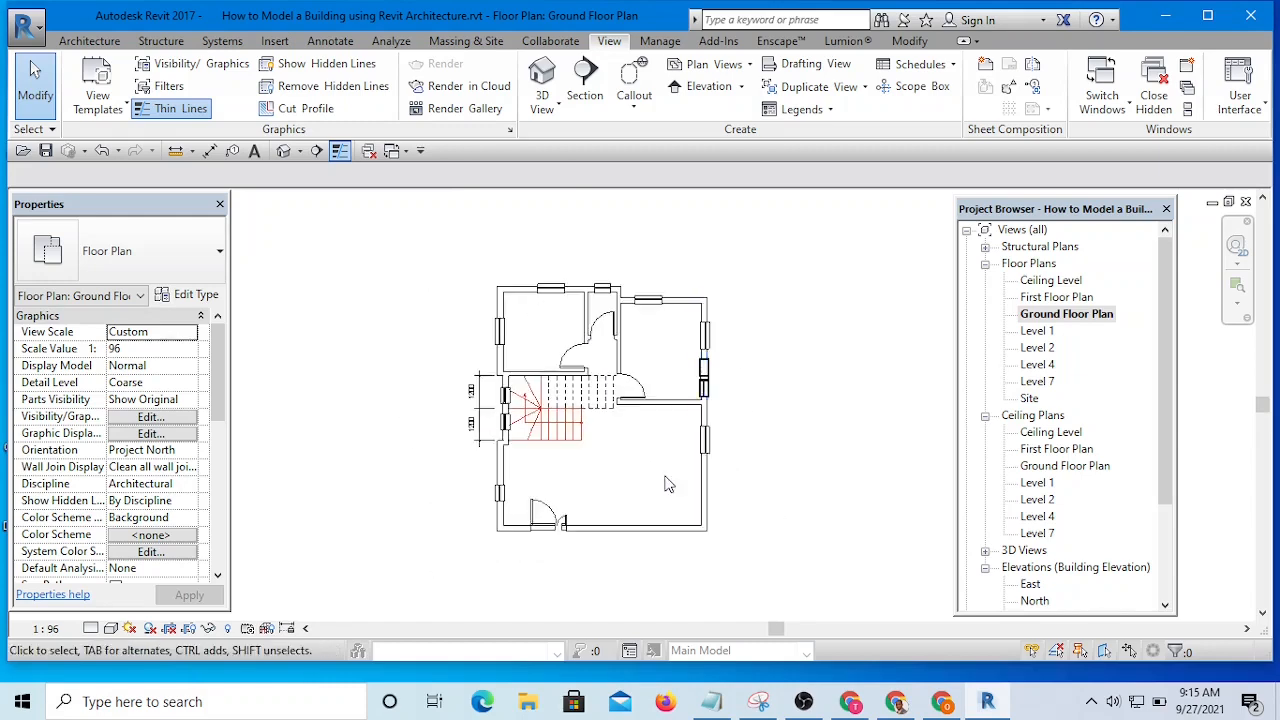
pyautogui.scroll(-4, 631, 483)
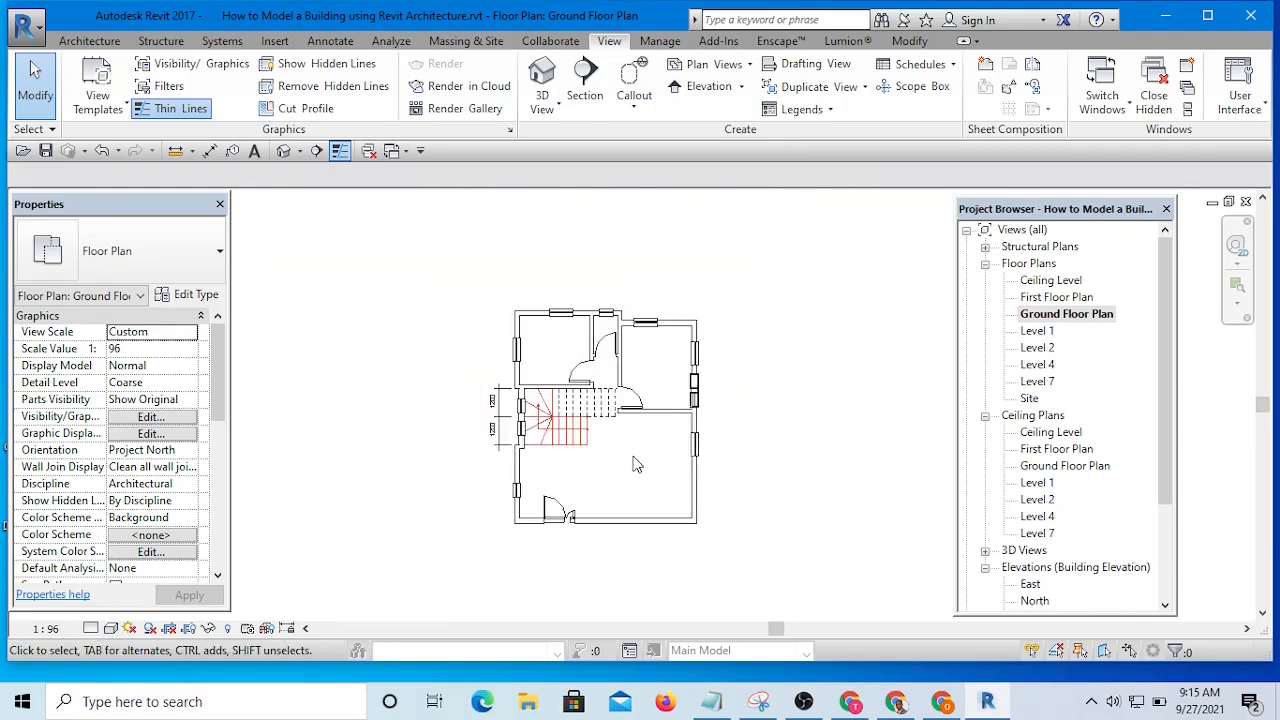
pyautogui.scroll(2, 634, 498)
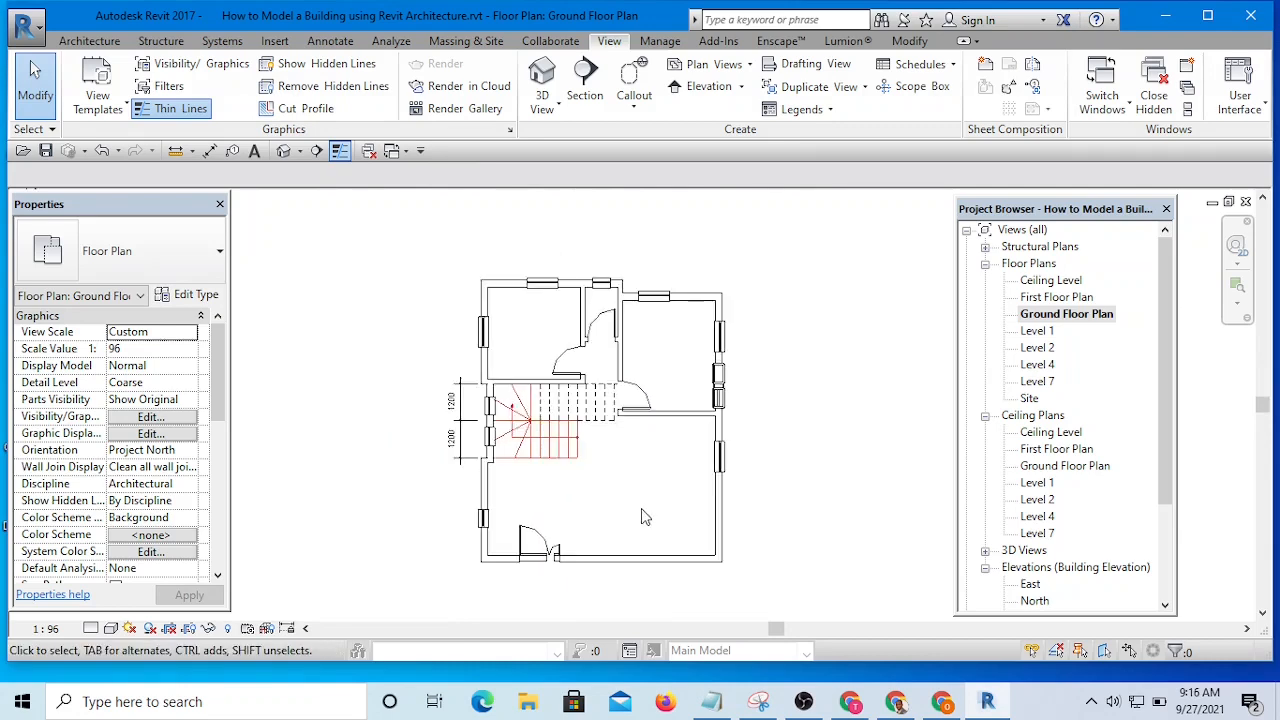